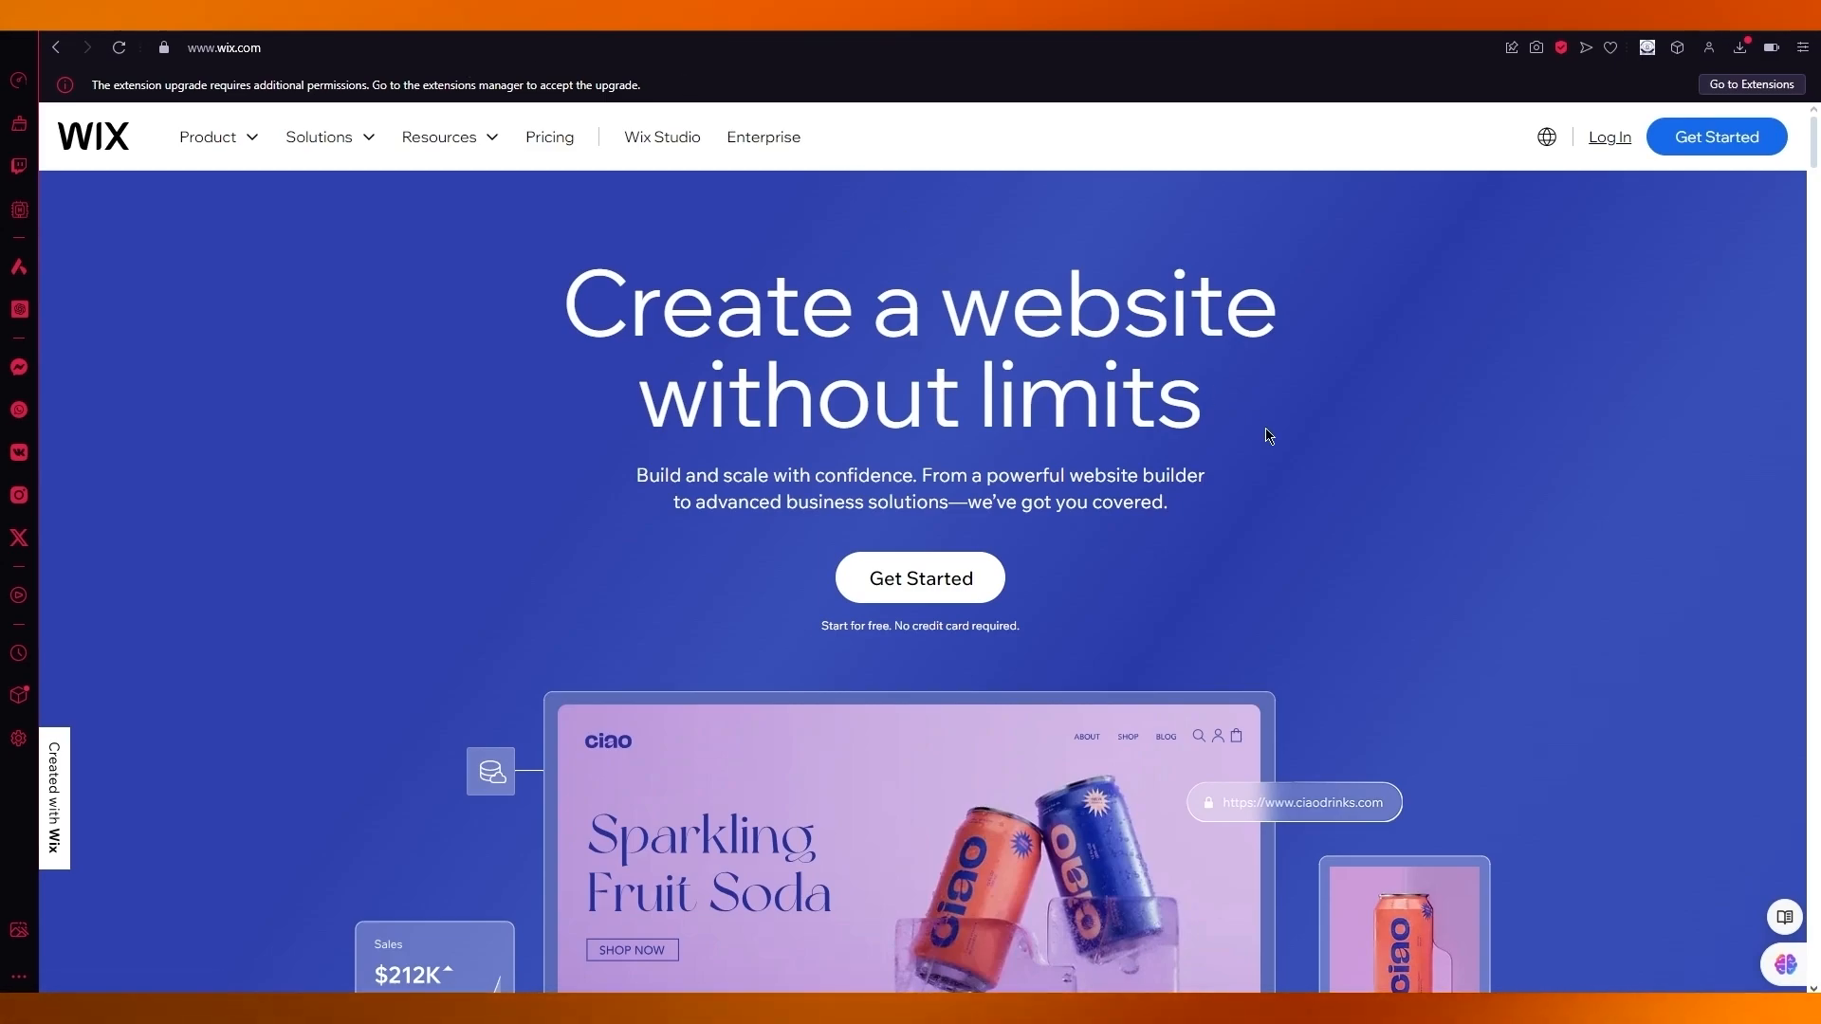
Highlight the main headline on the Wix home page, then clear the selection
left_click_drag(1268, 436, 661, 300)
left_click(374, 249)
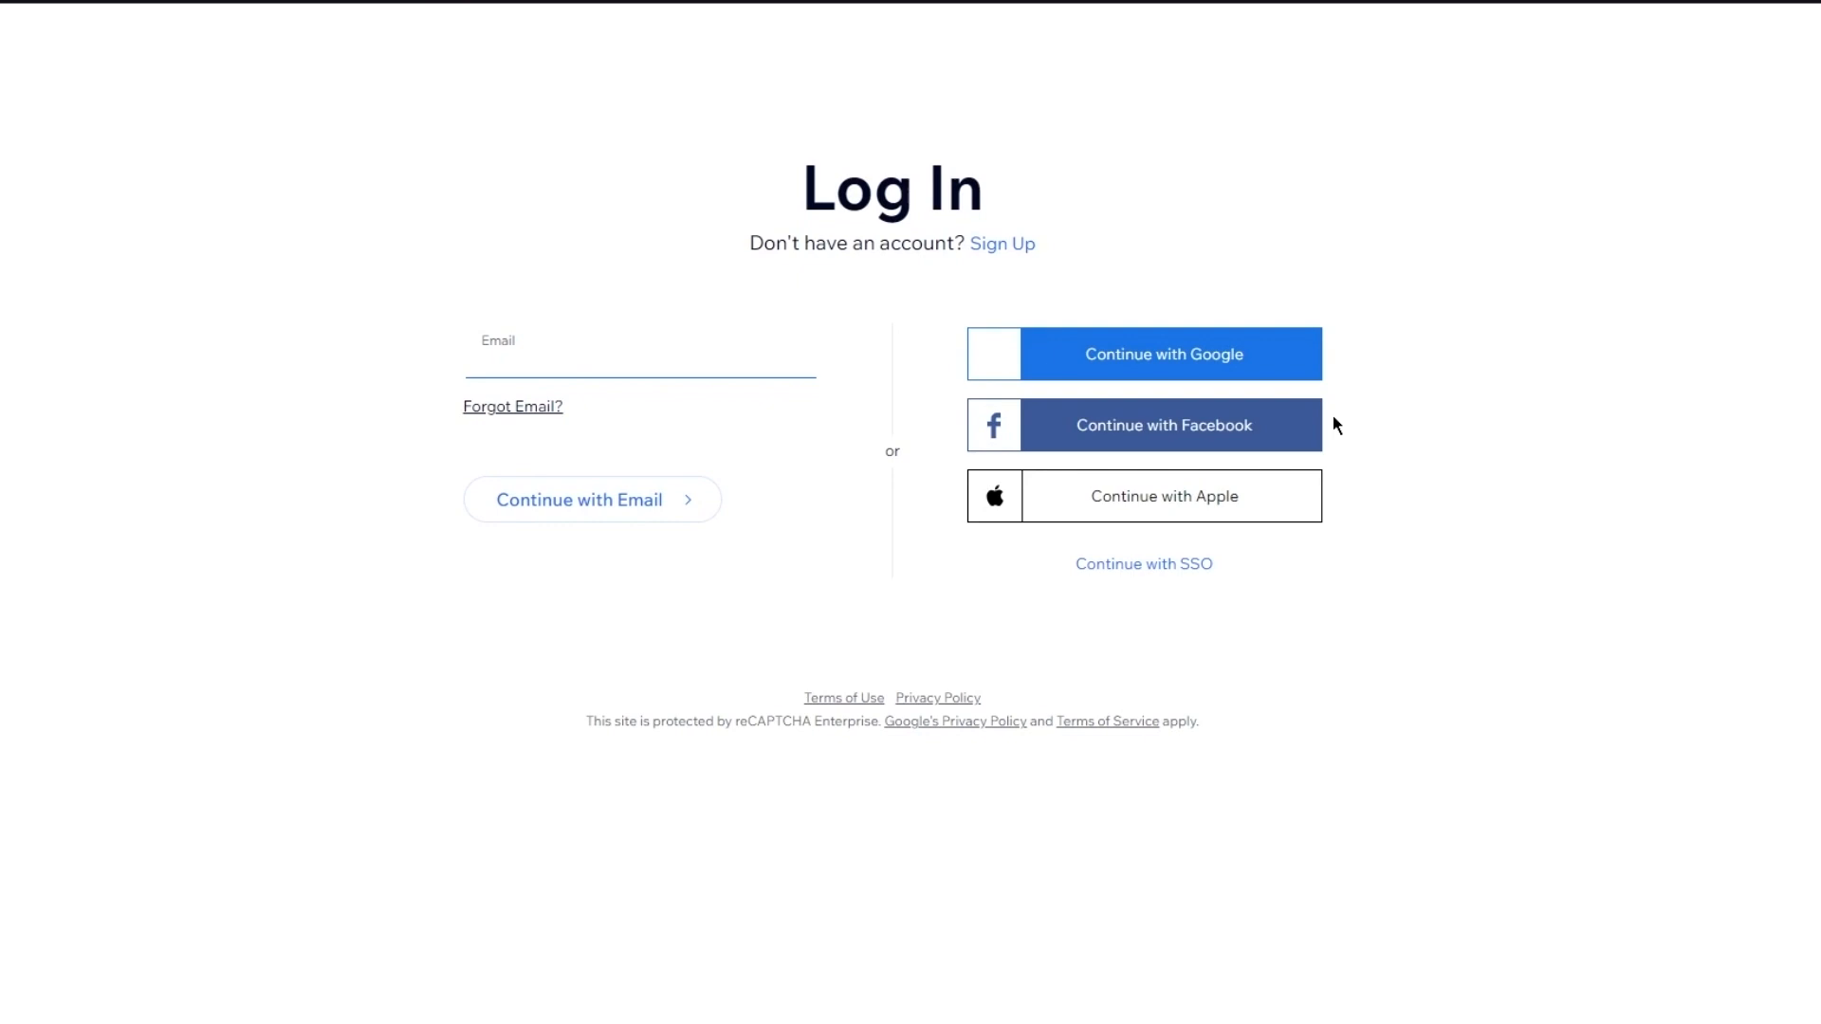
Switch to creating a new account and enter the sign-up email address
left_click(720, 356)
left_click(1003, 248)
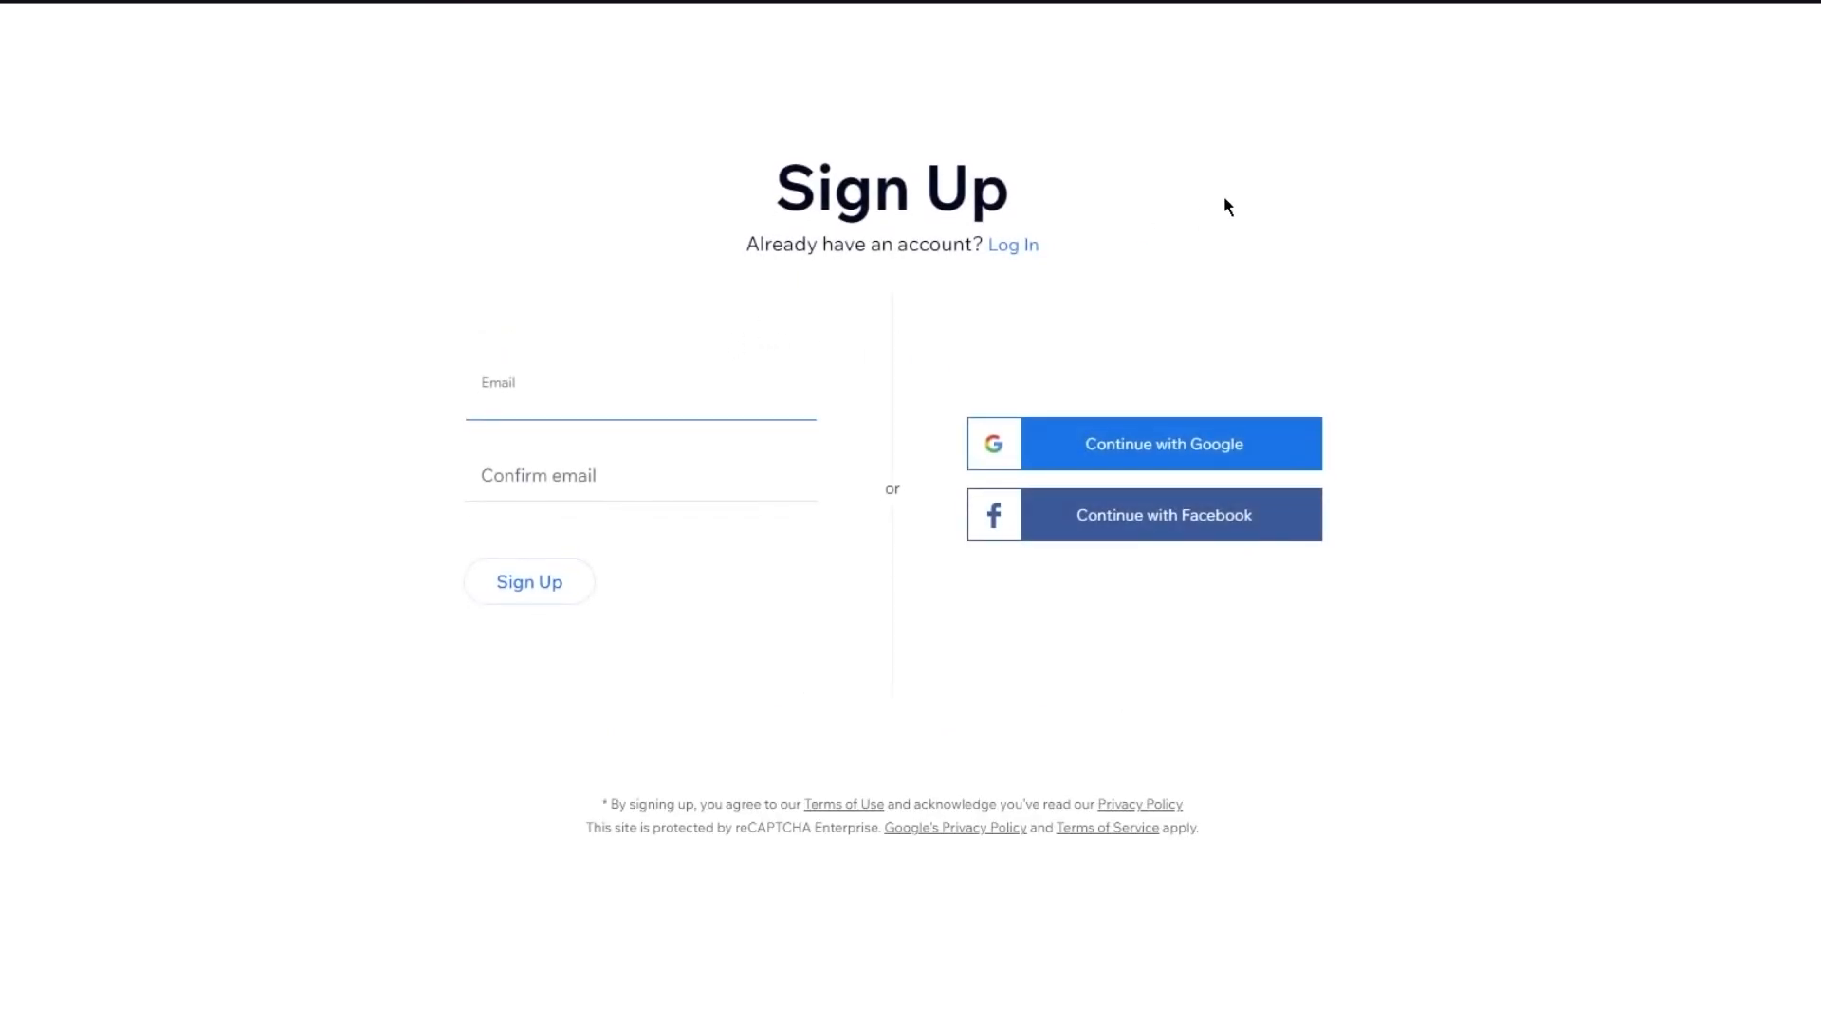
left_click(625, 393)
key("ctrl+v")
left_click(613, 395)
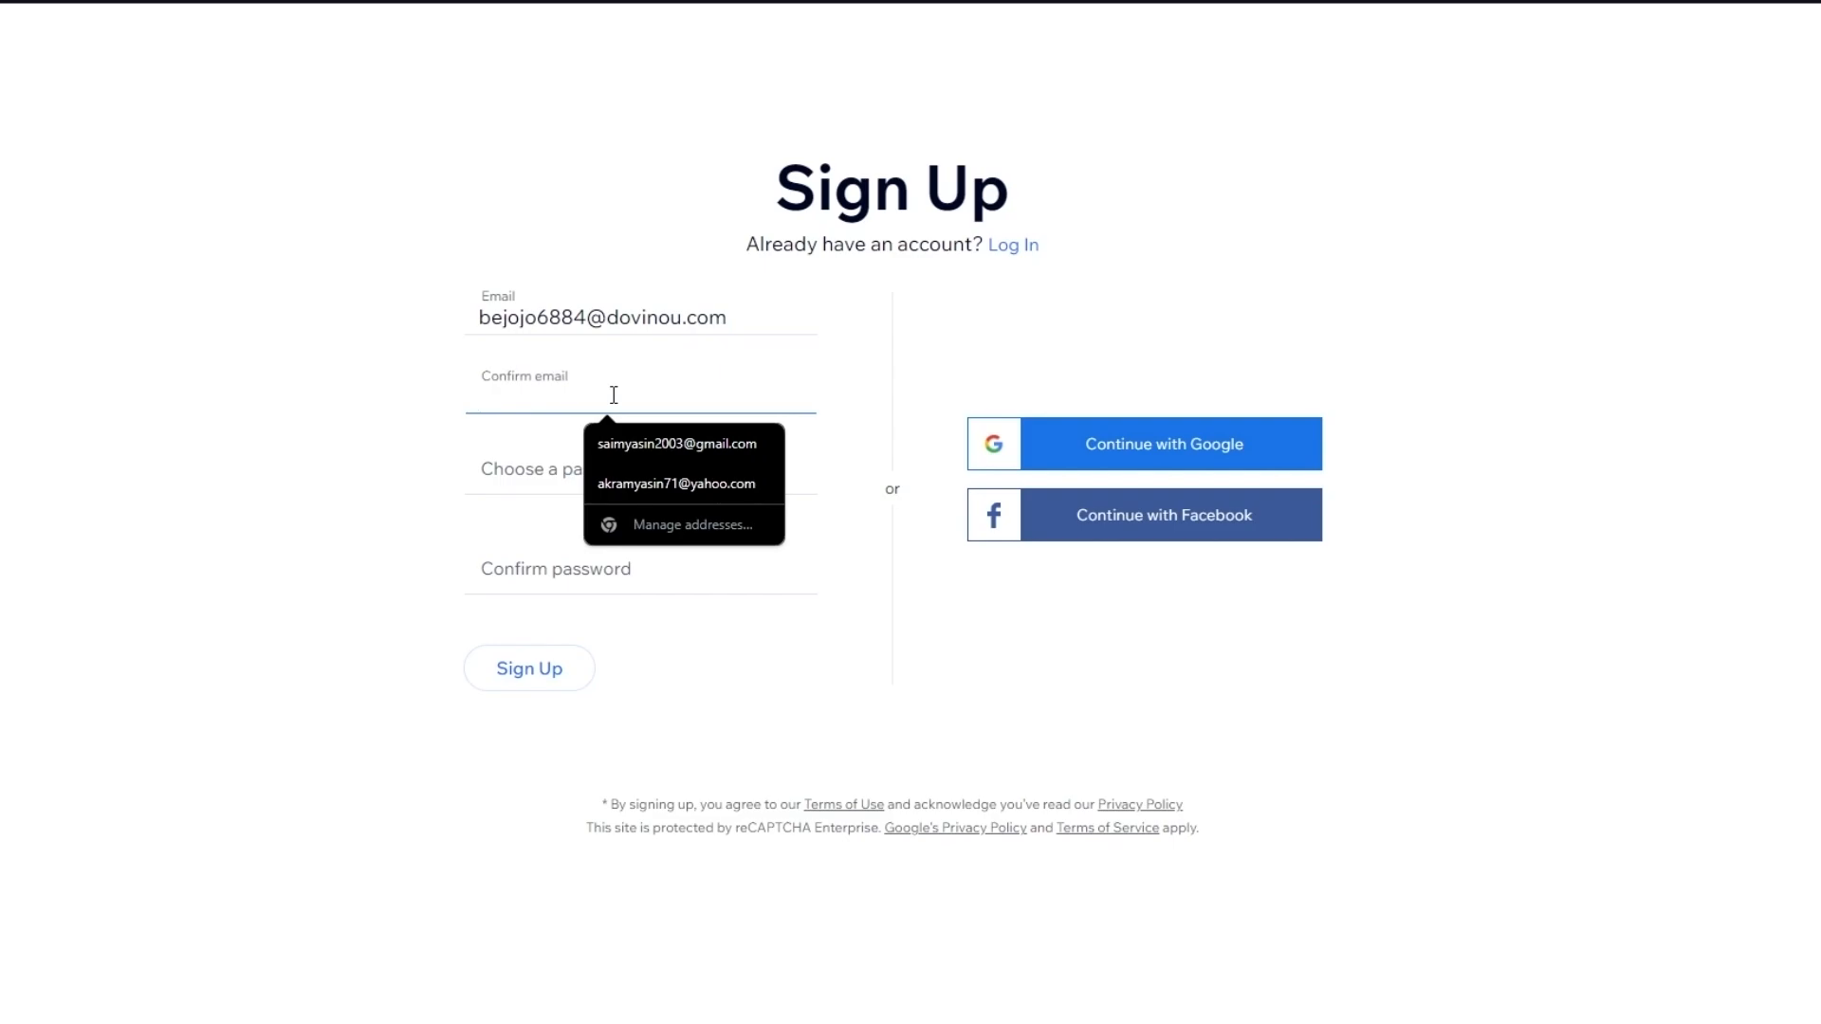
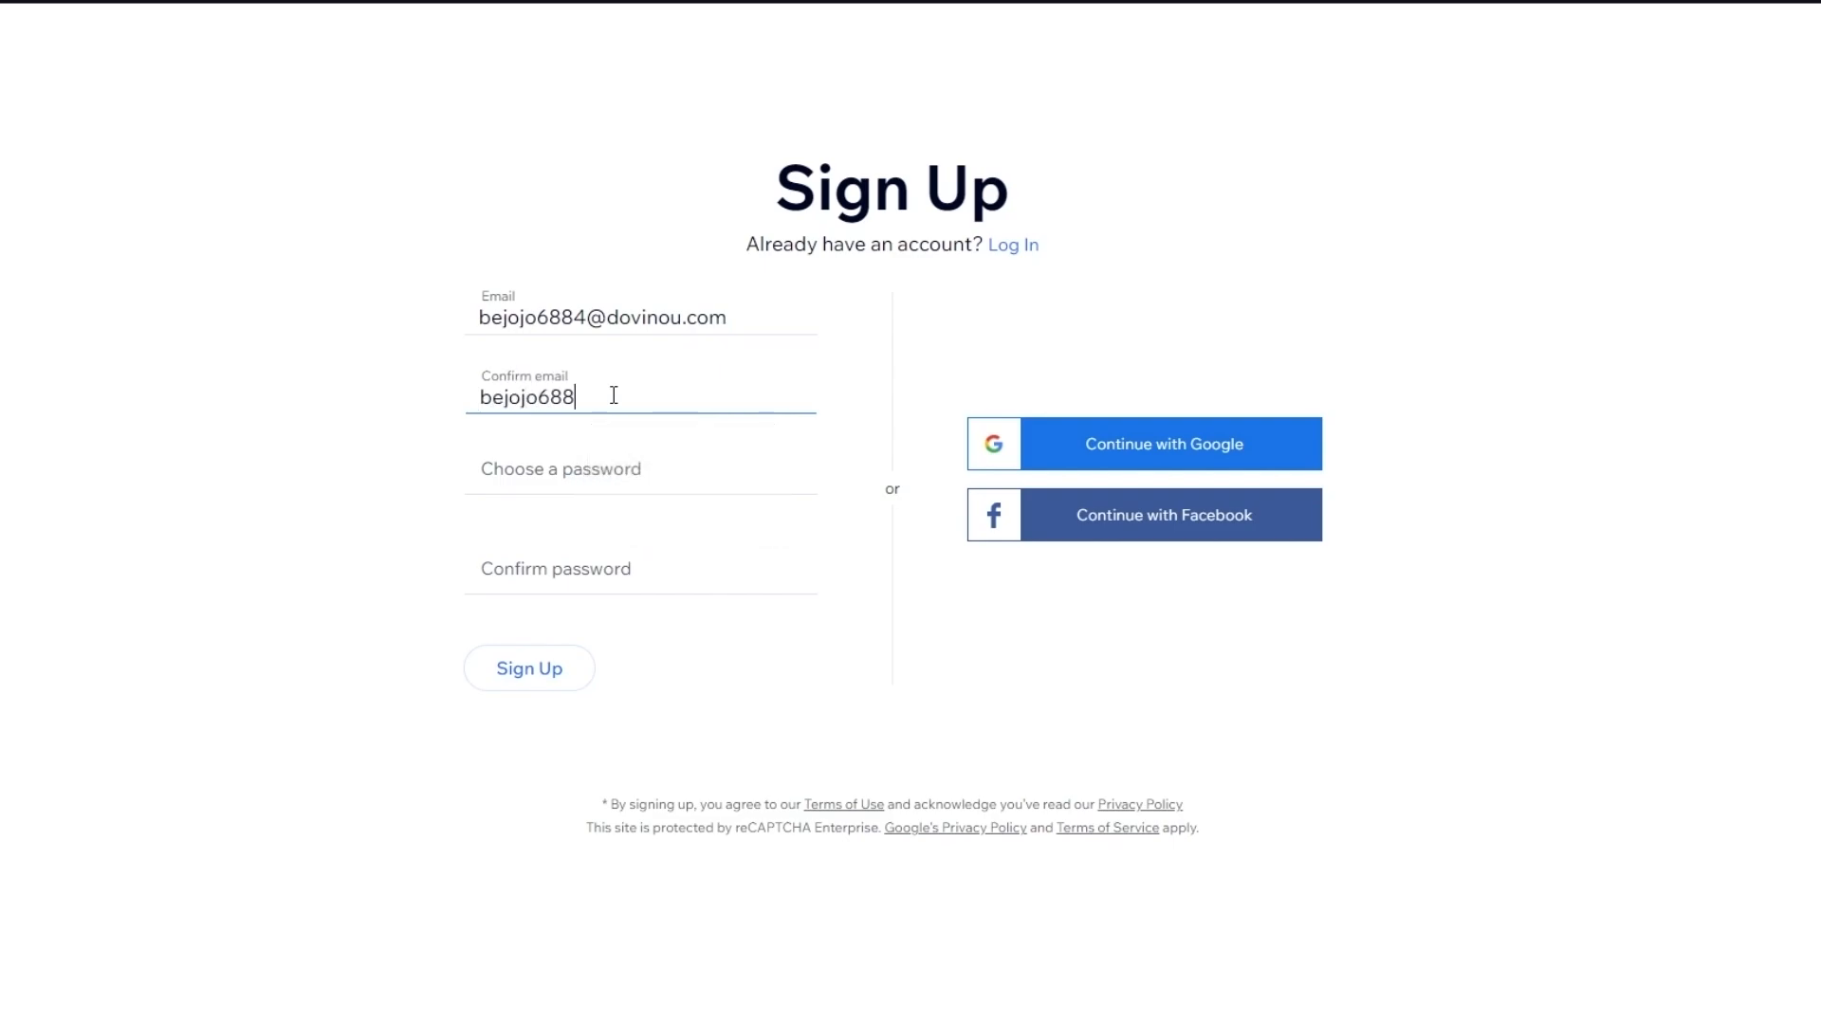
Enter and confirm the account password, then submit the sign-up form
left_click(629, 476)
type("•")
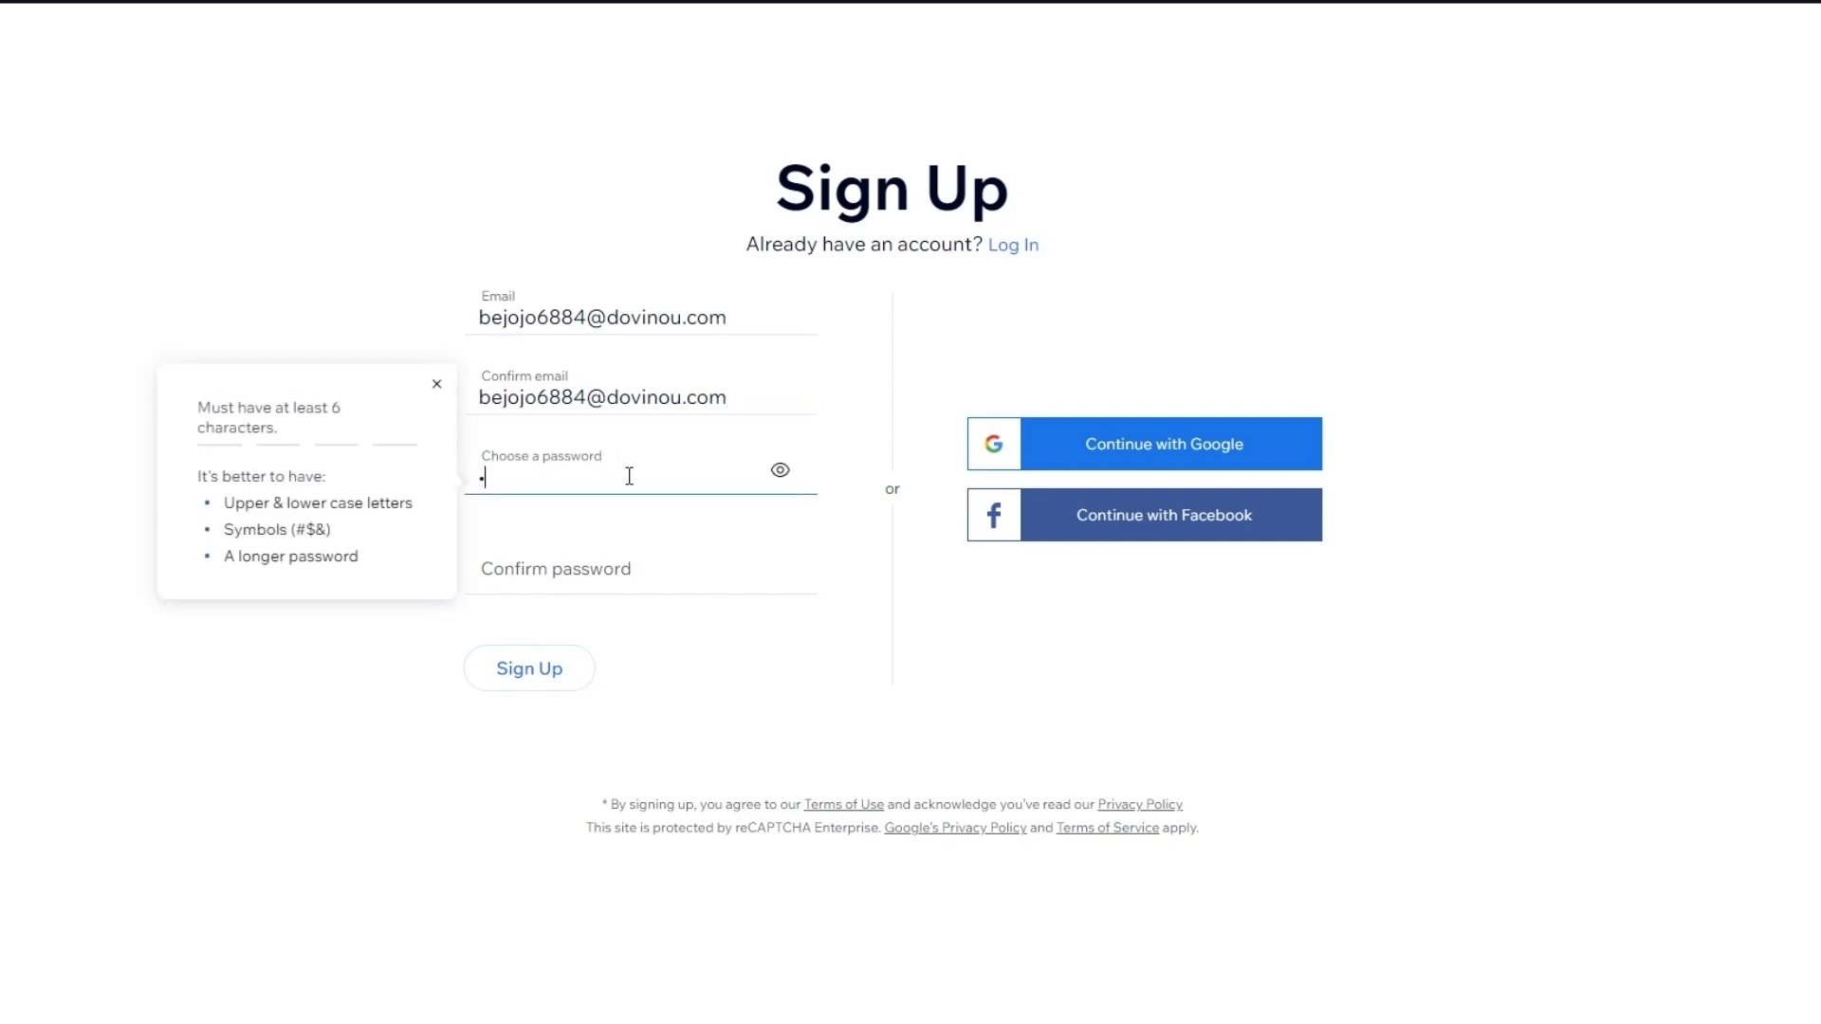
type("••••••••")
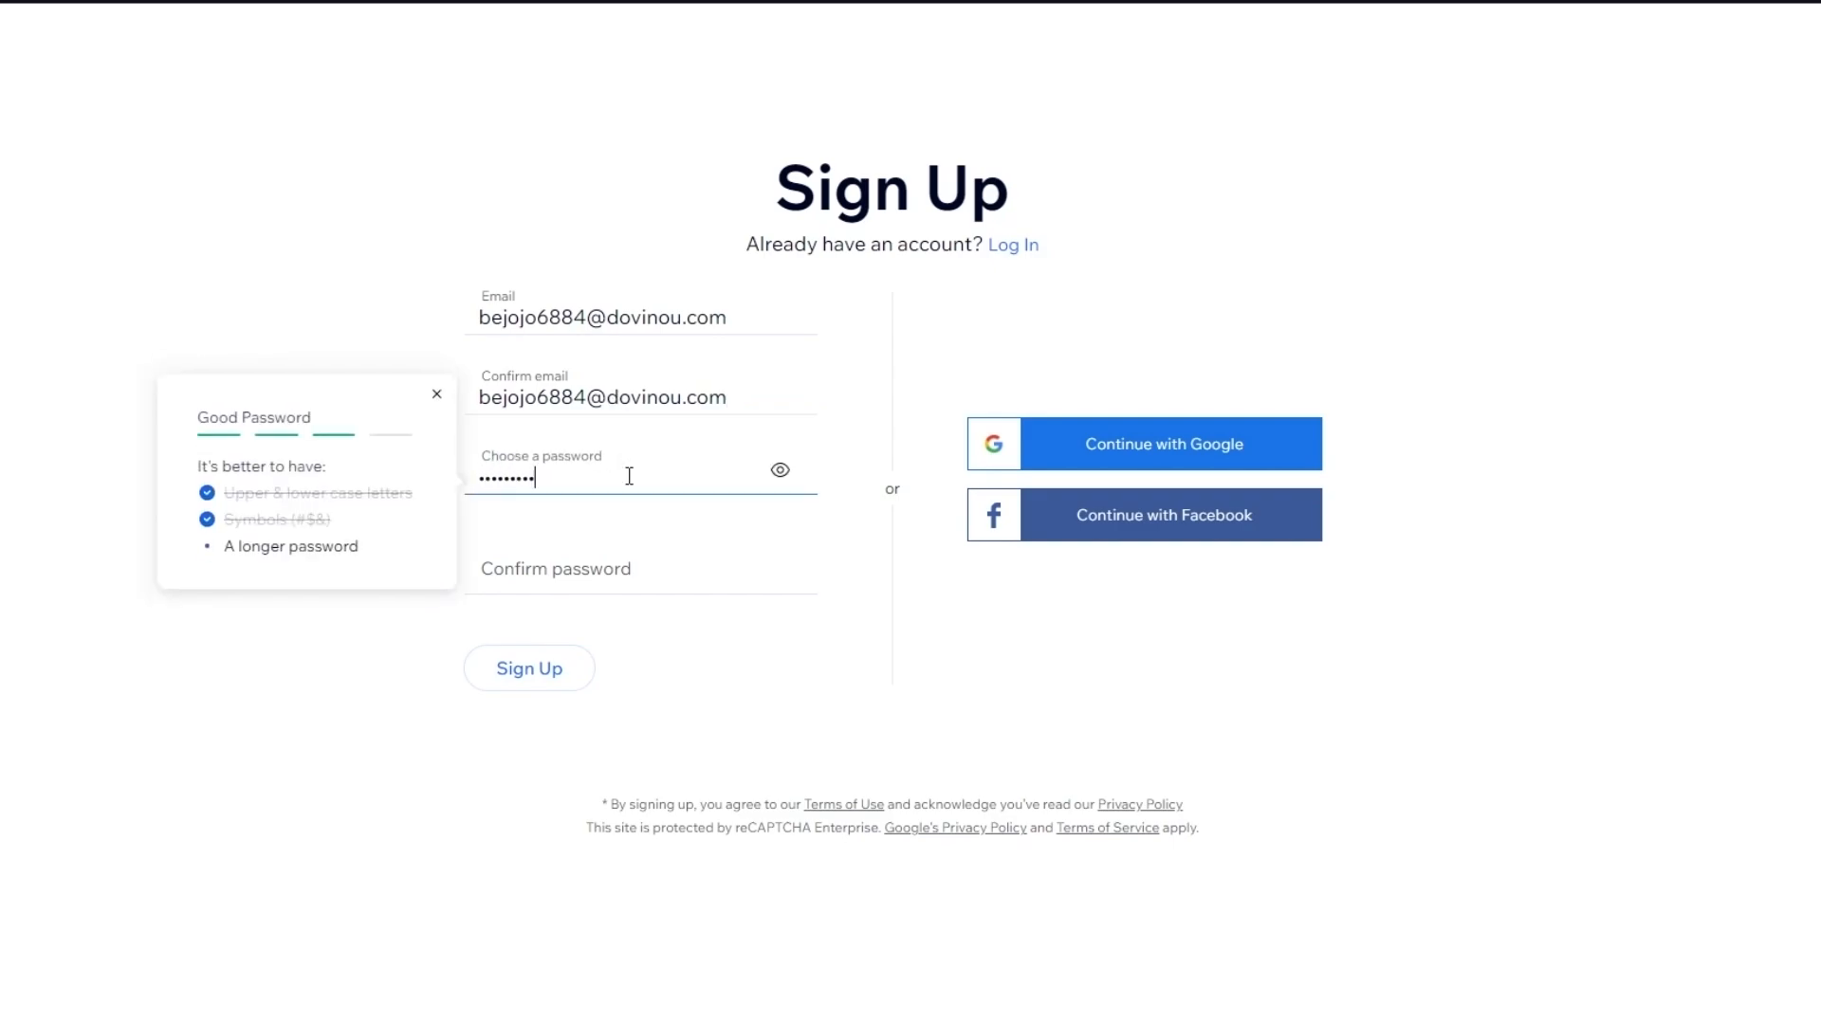
left_click(546, 556)
type("•••")
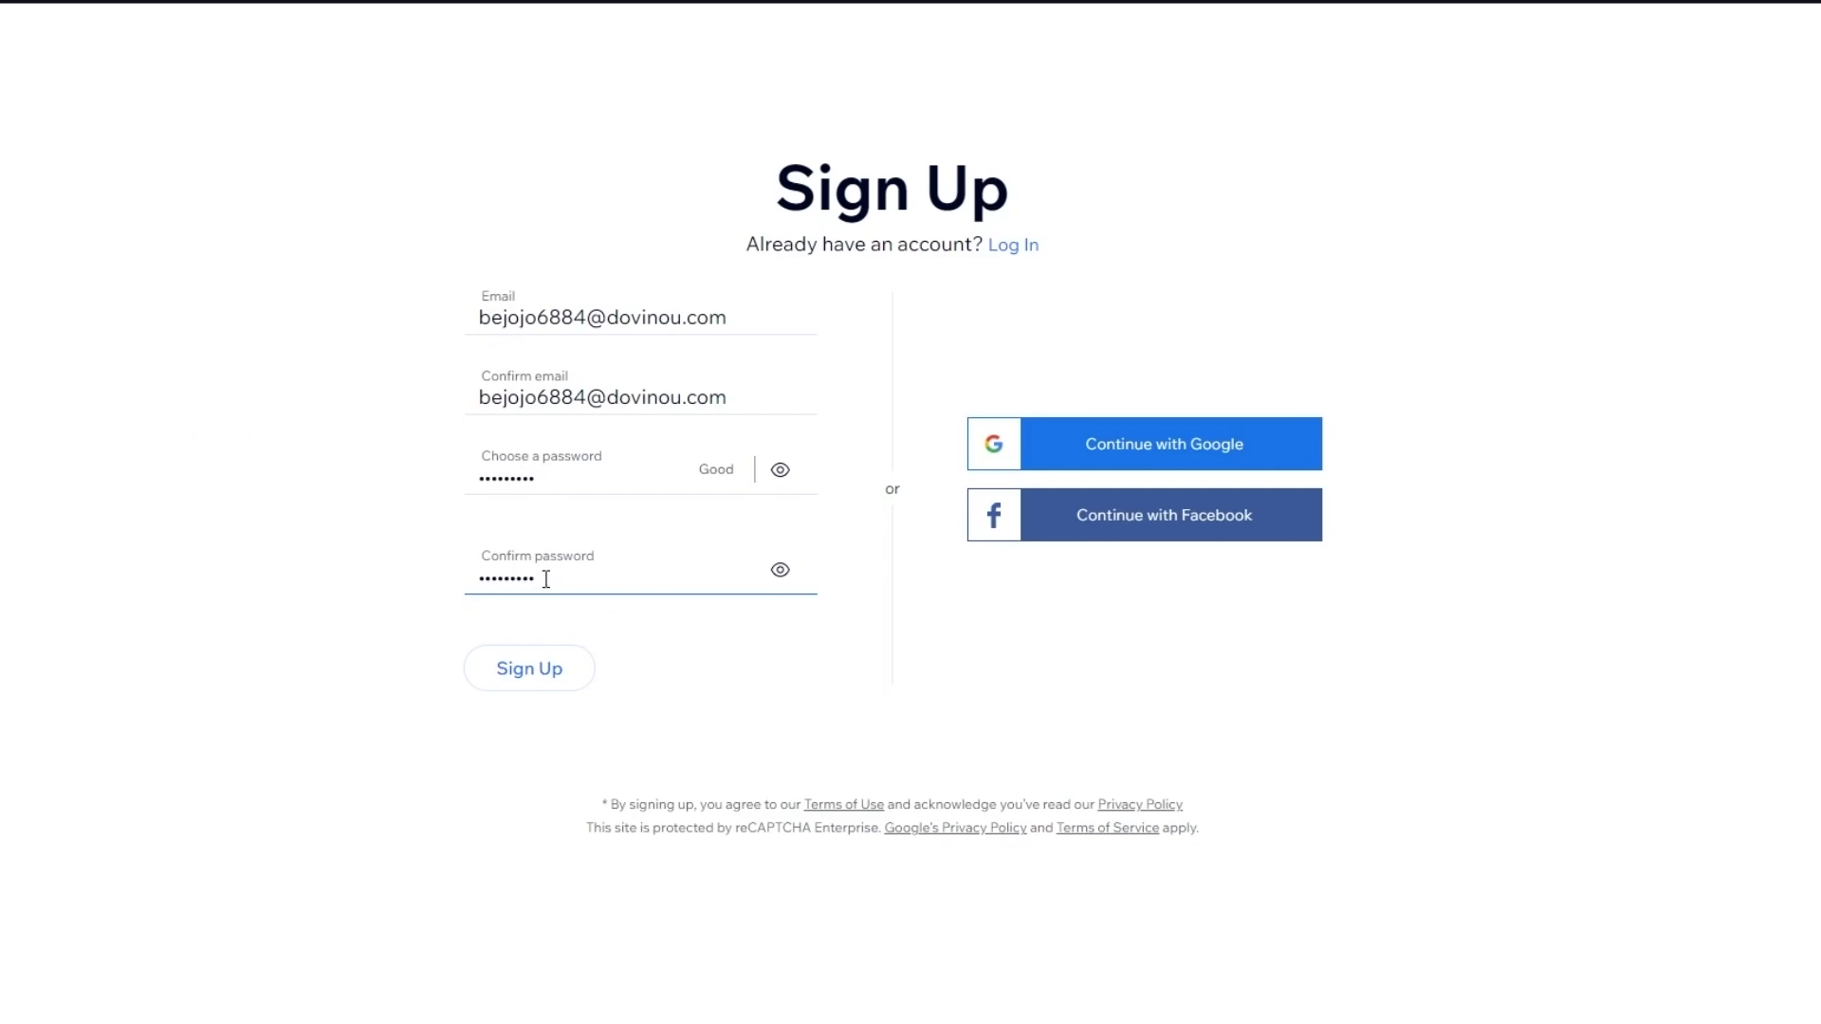
left_click(537, 671)
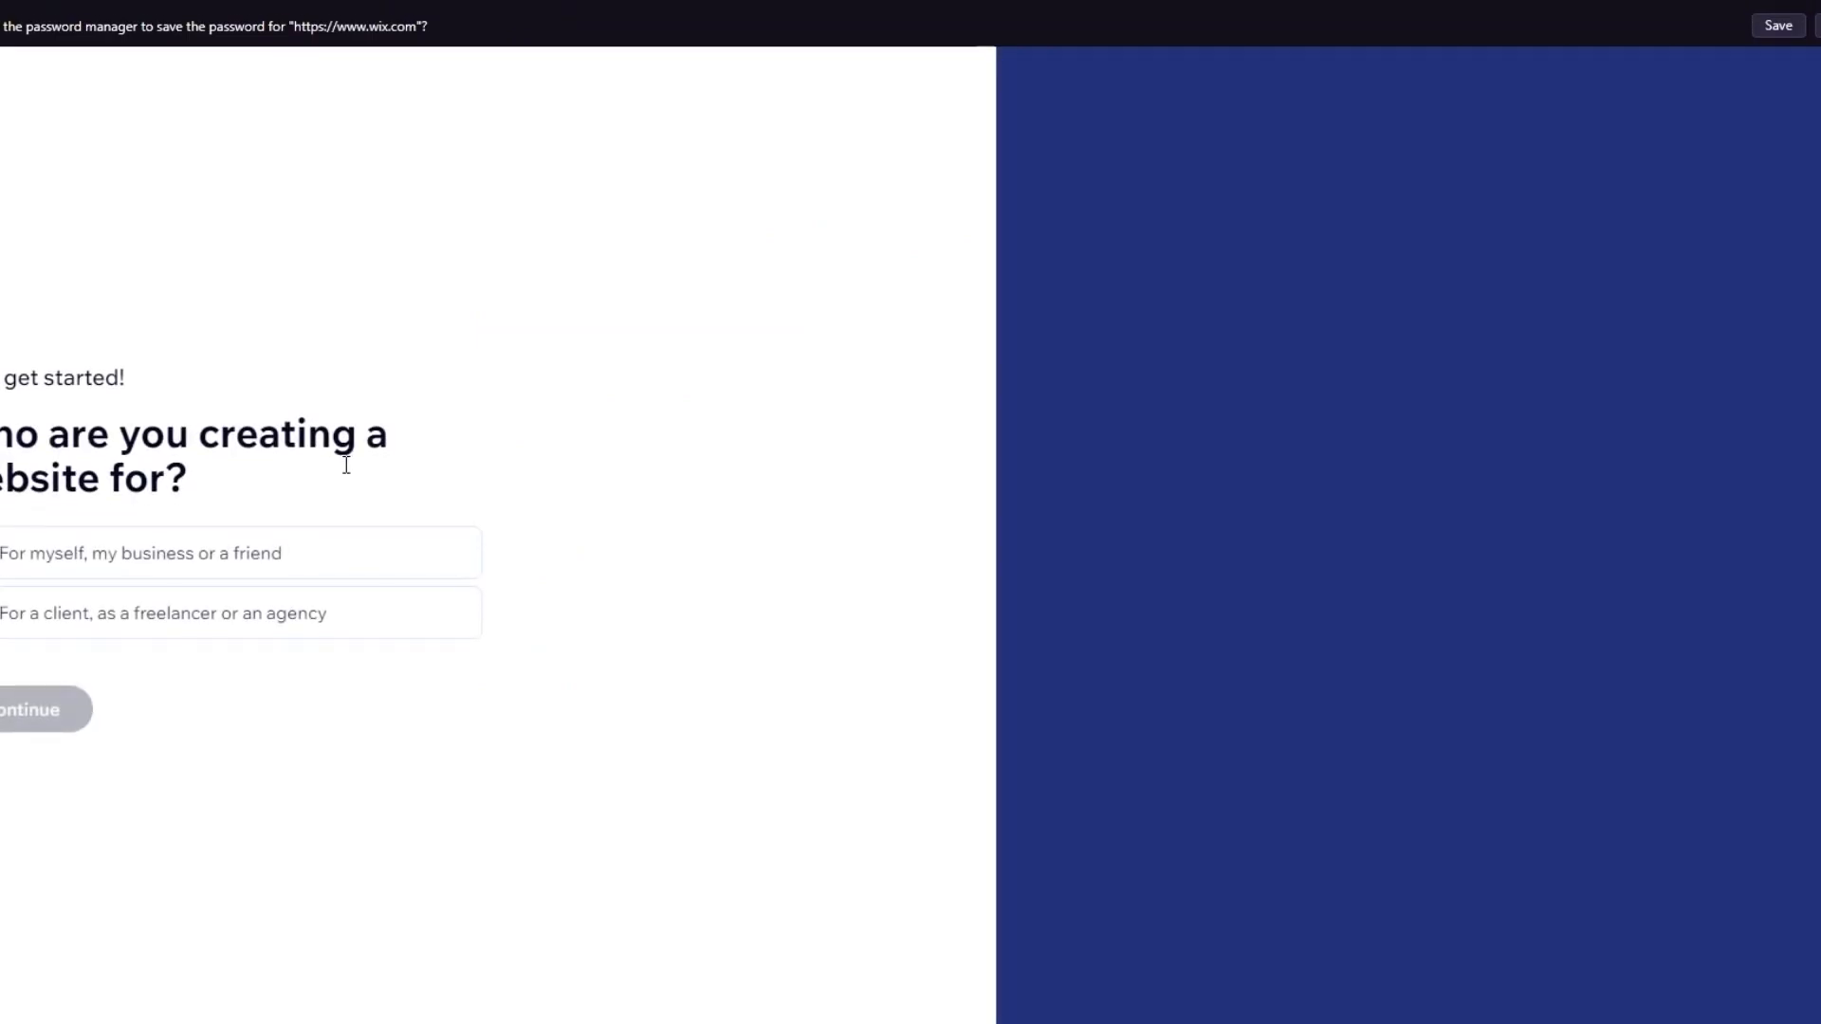
Answer that the site is for yourself, your business or a friend
left_click_drag(378, 487, 96, 445)
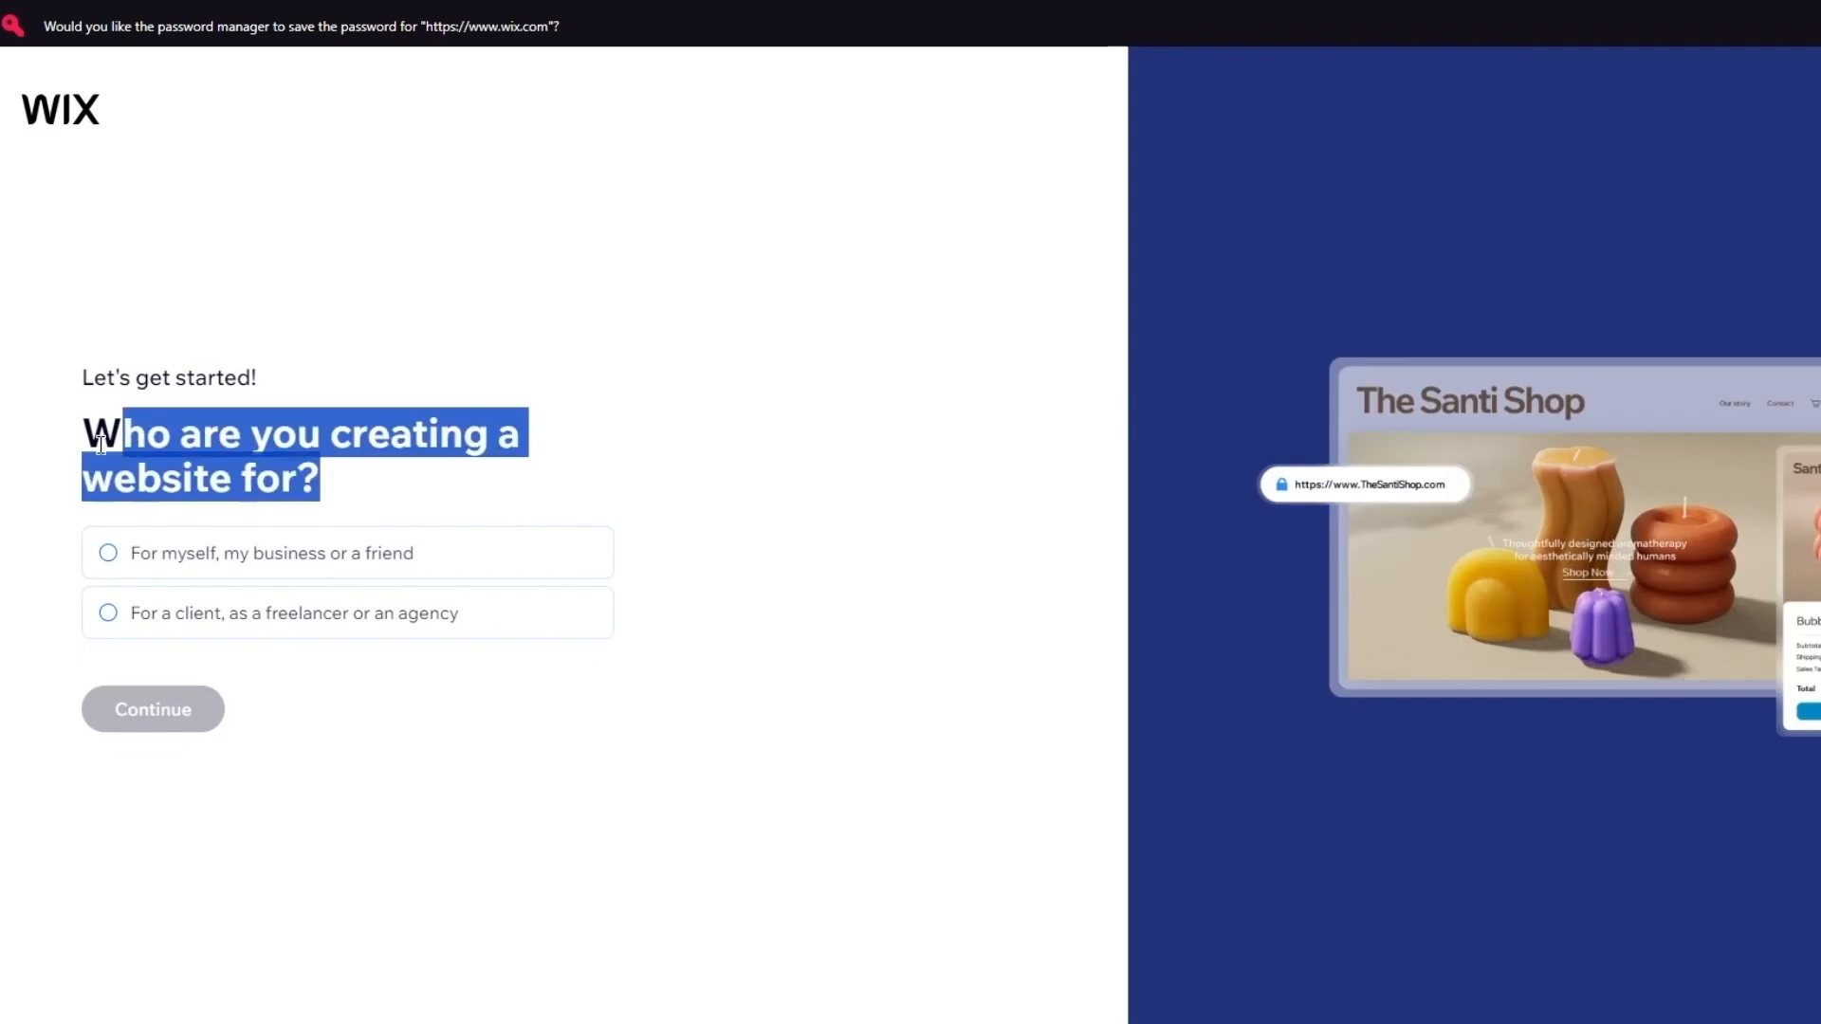
left_click(646, 404)
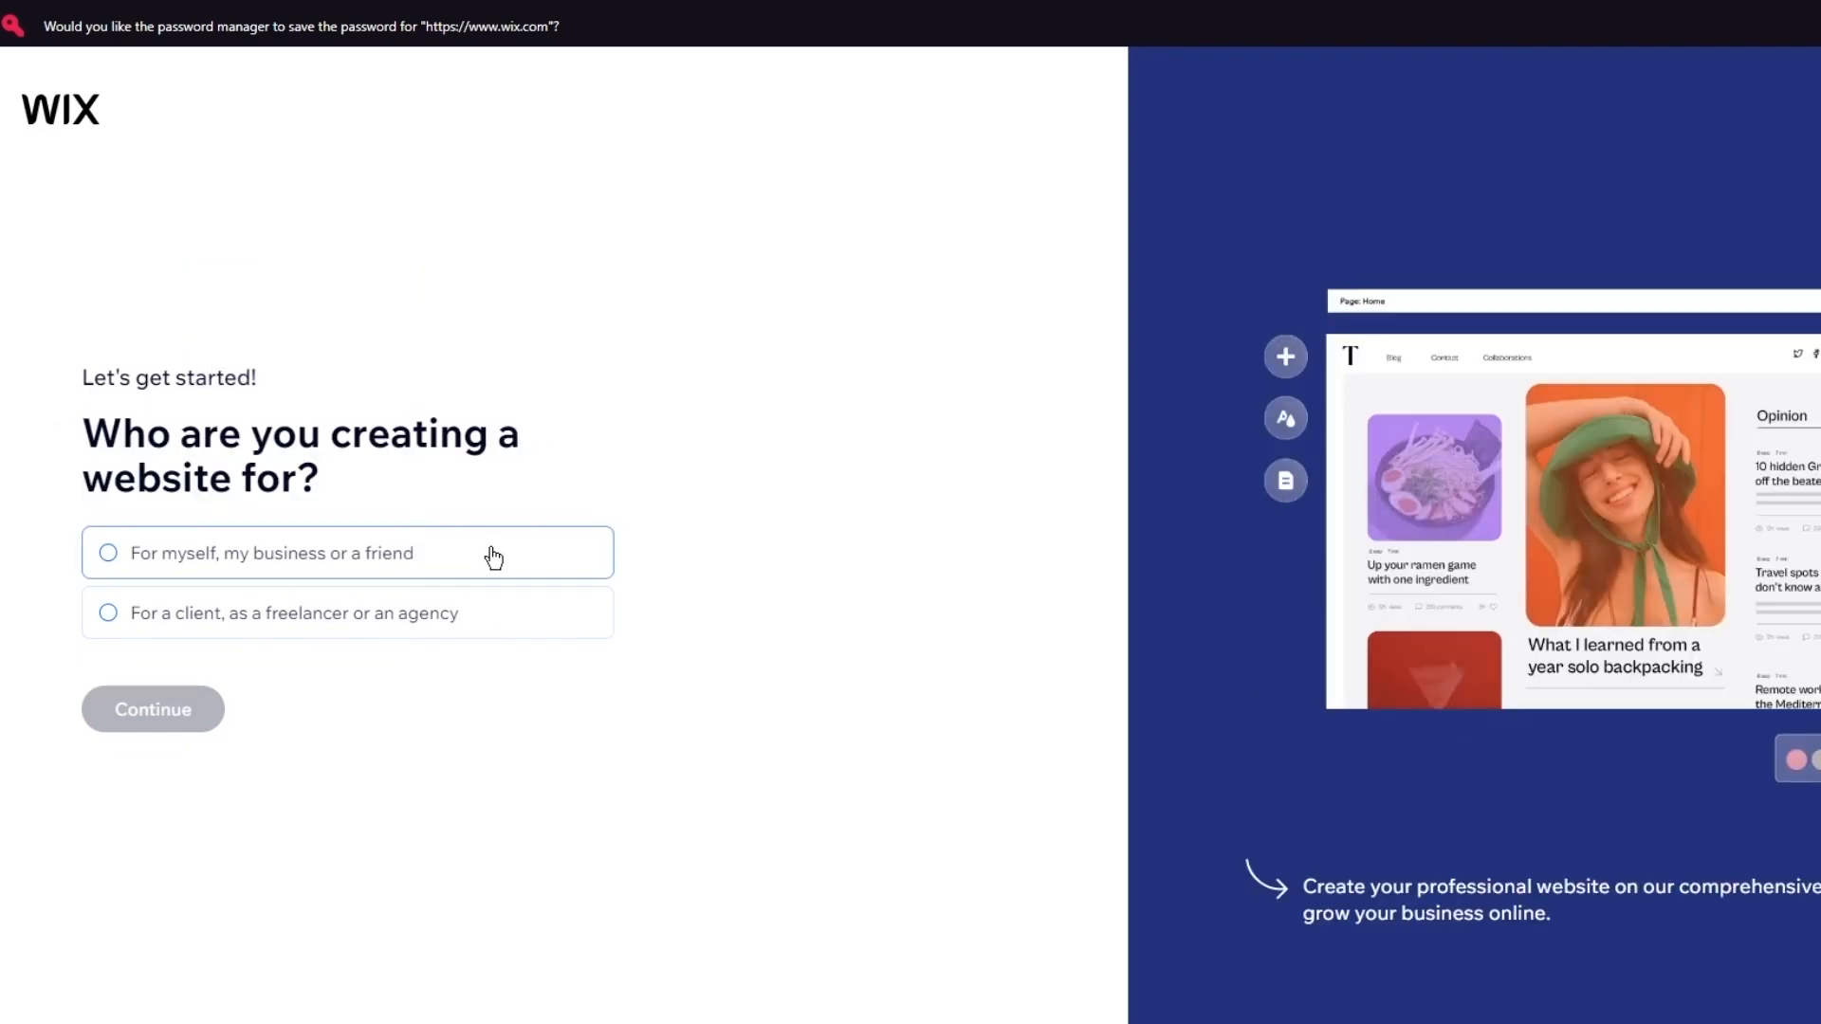
left_click(492, 557)
left_click(211, 703)
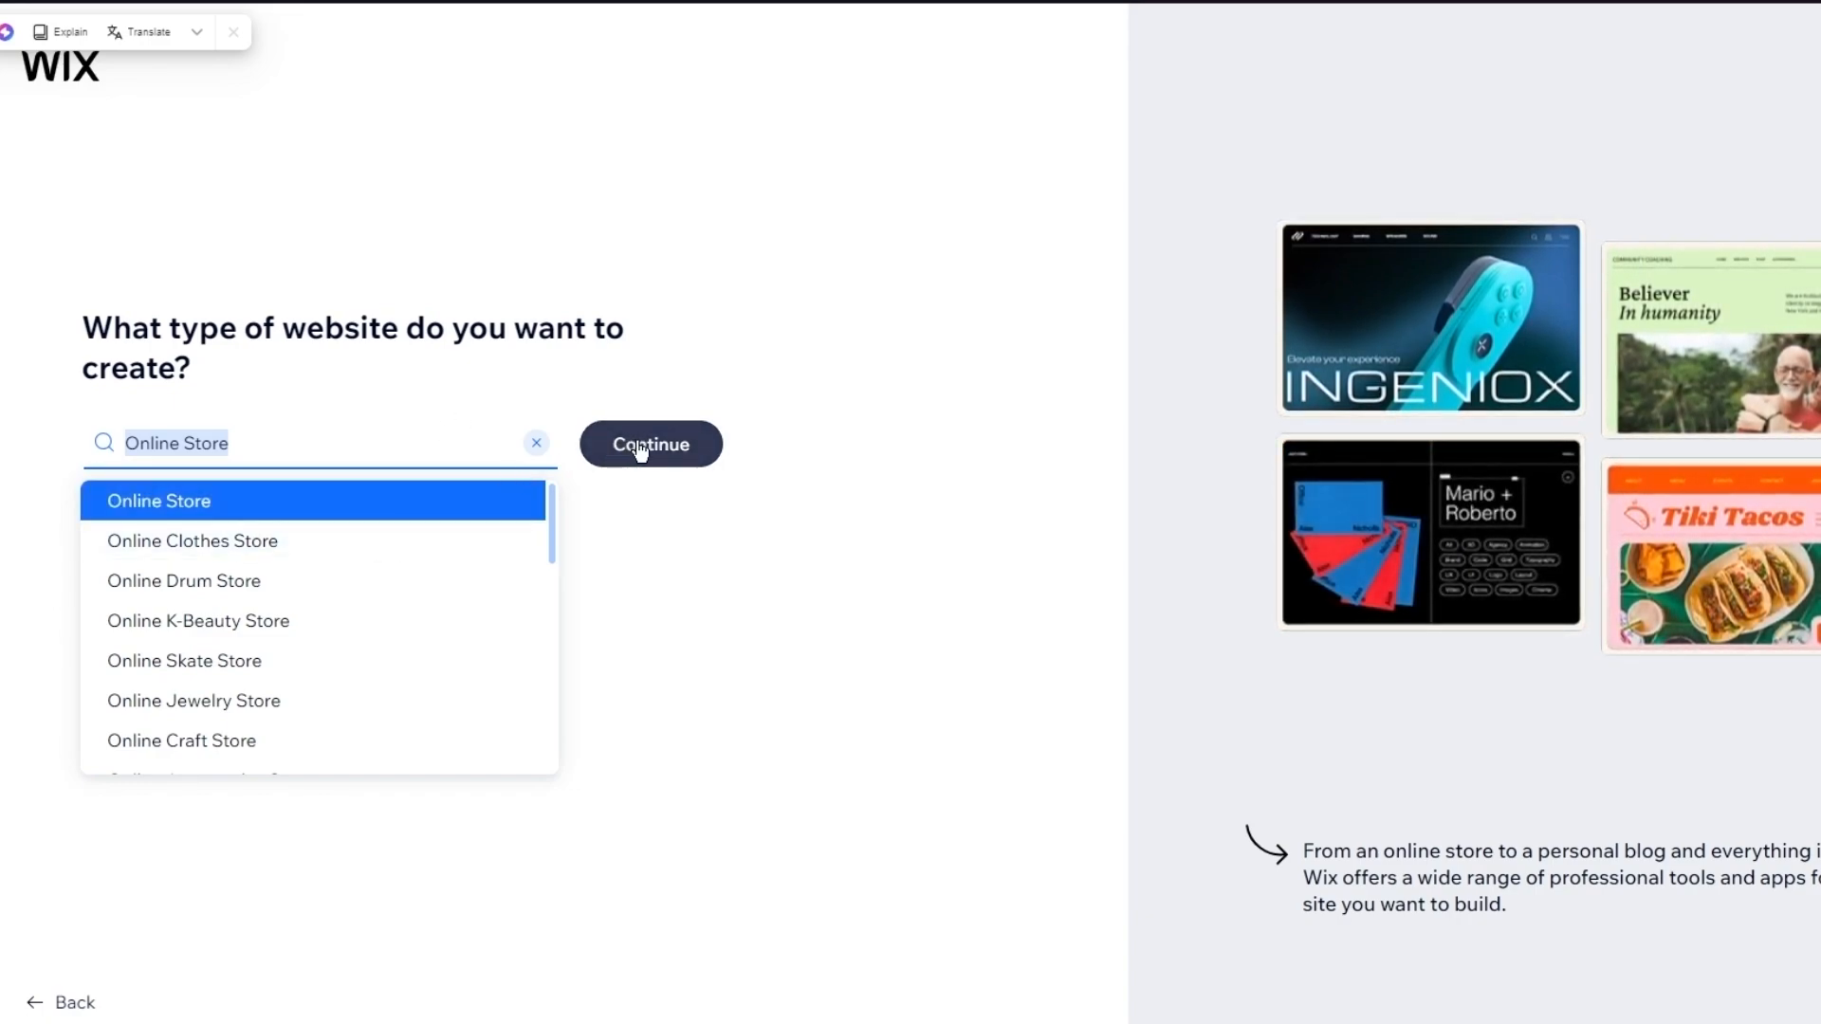
Confirm Online Store as the website type and continue
scroll(346, 640, "down", 2)
scroll(349, 643, "down", 2)
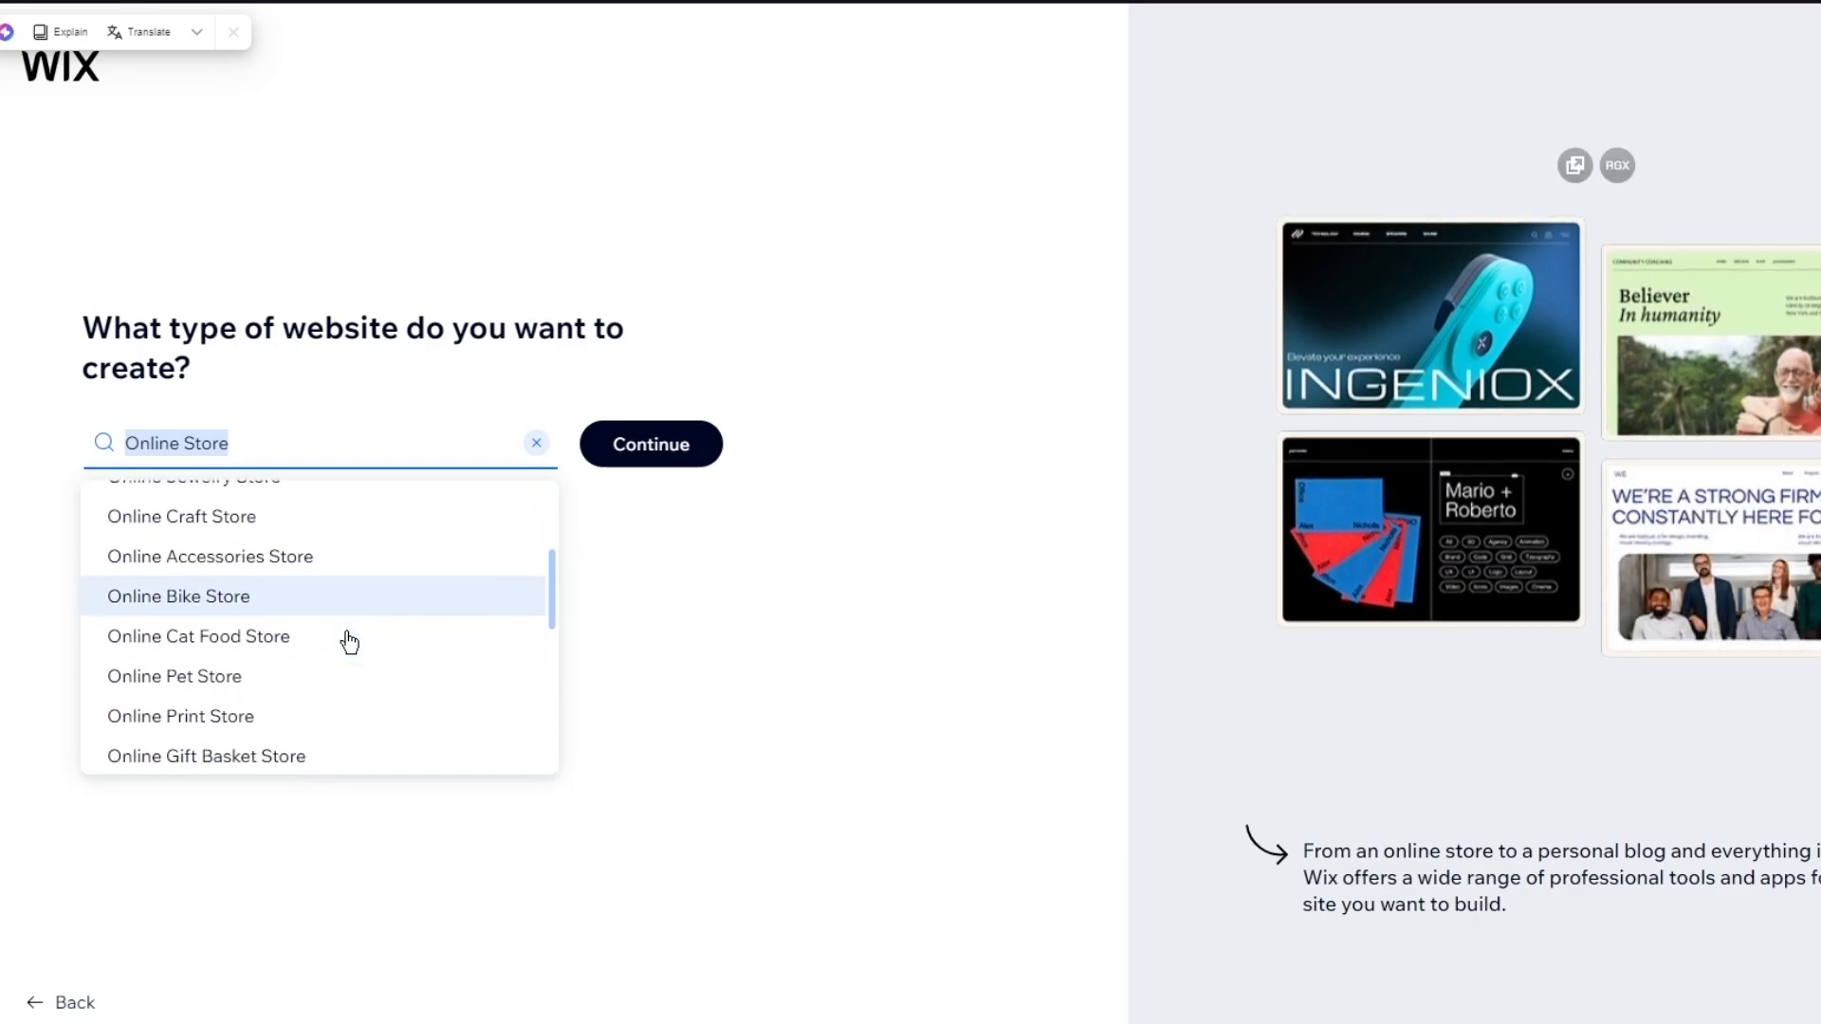
scroll(448, 614, "down", 5)
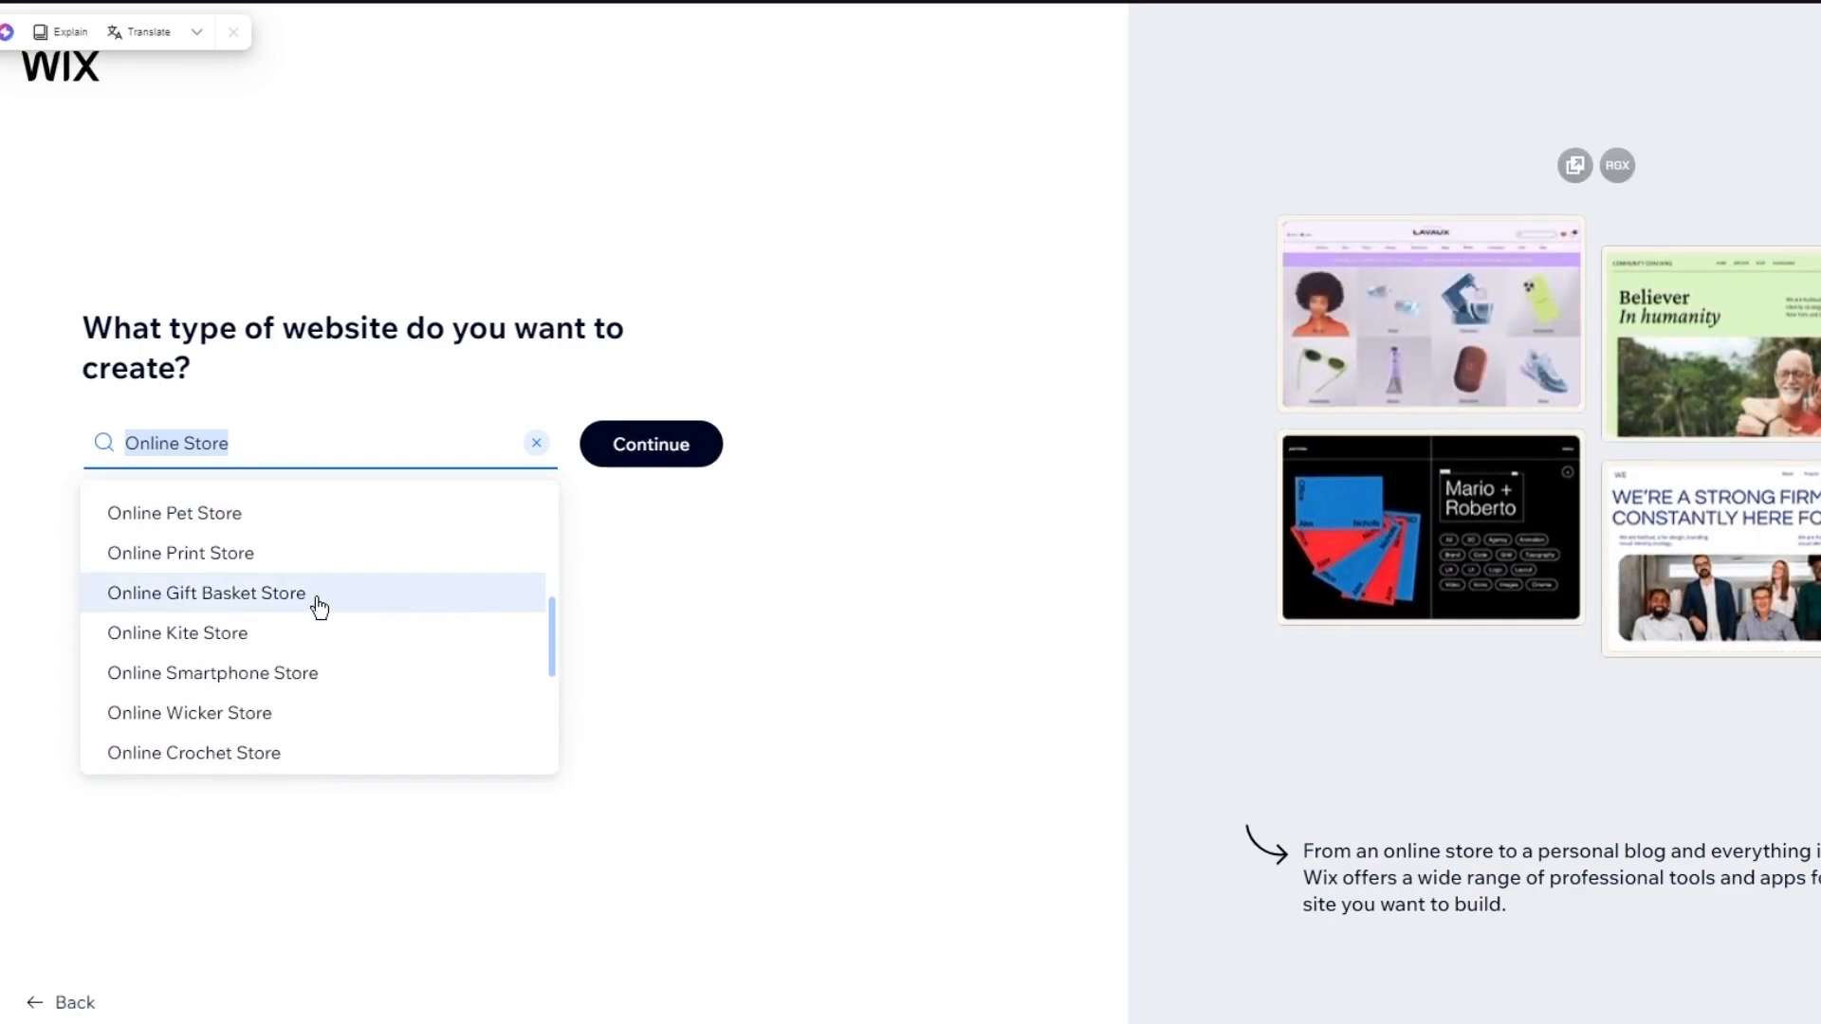
scroll(325, 669, "down", 2)
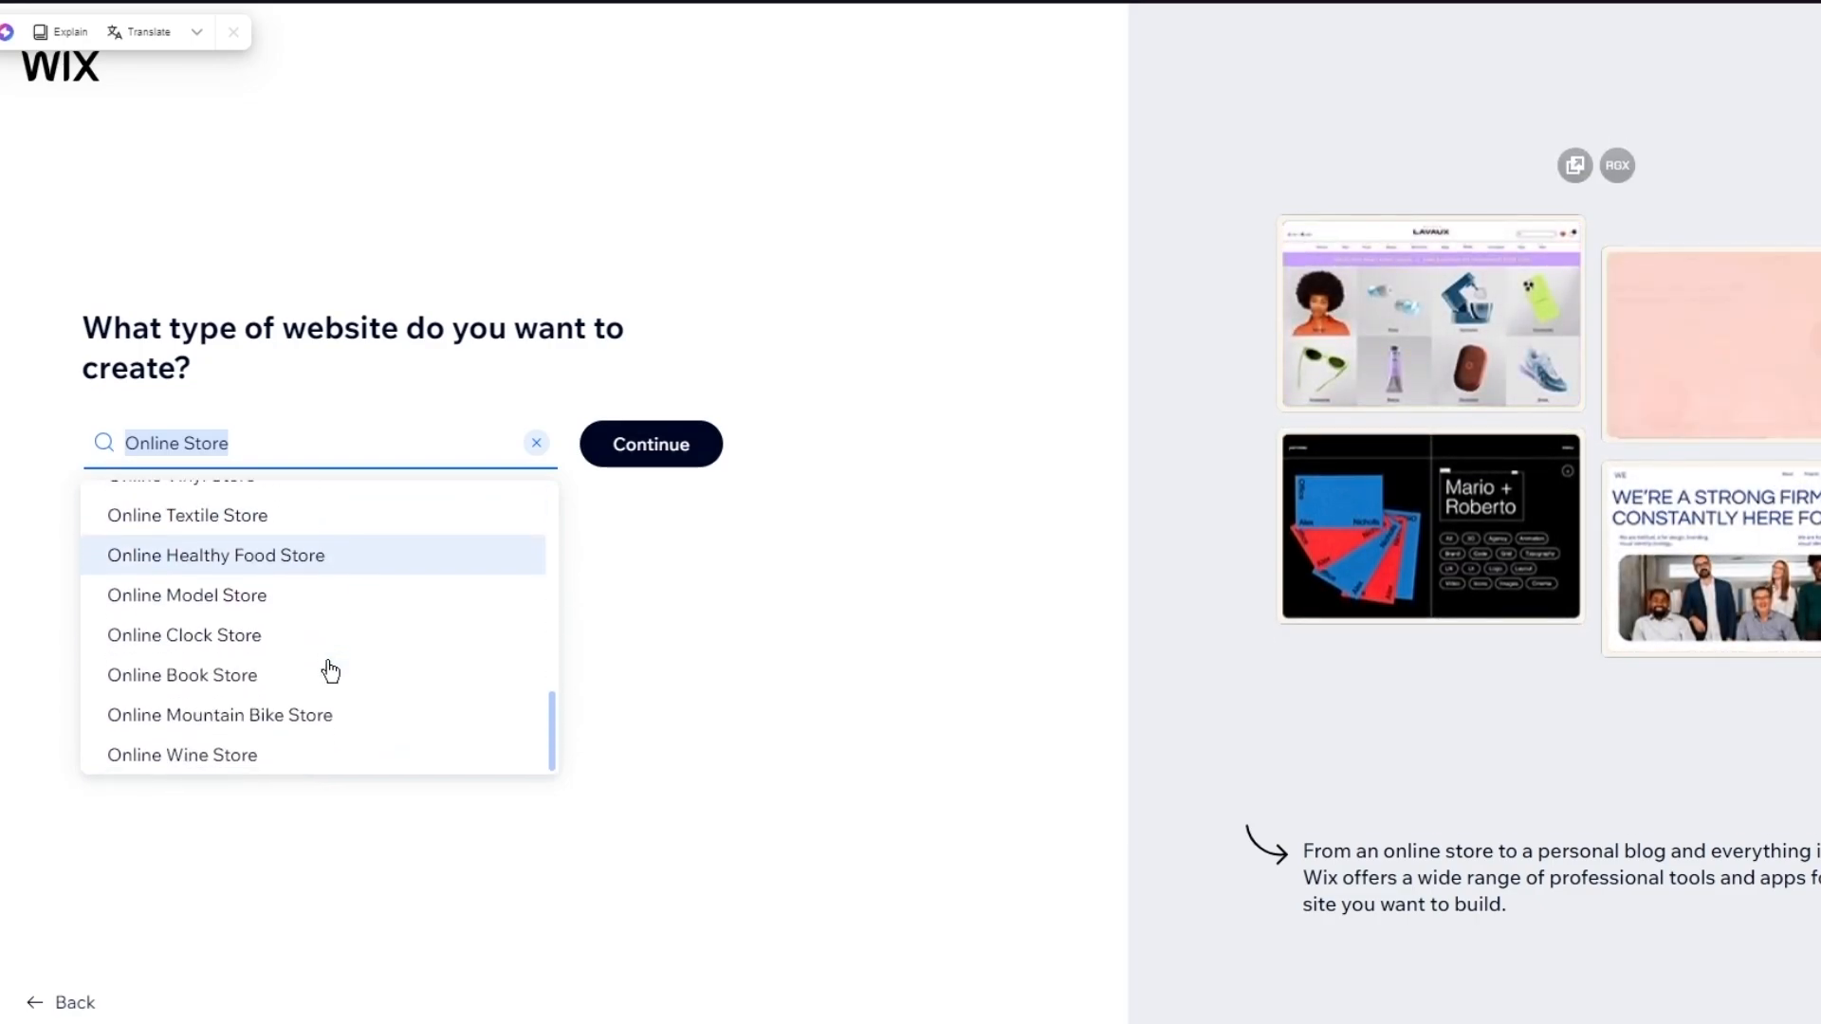
scroll(327, 671, "up", 3)
scroll(327, 671, "up", 6)
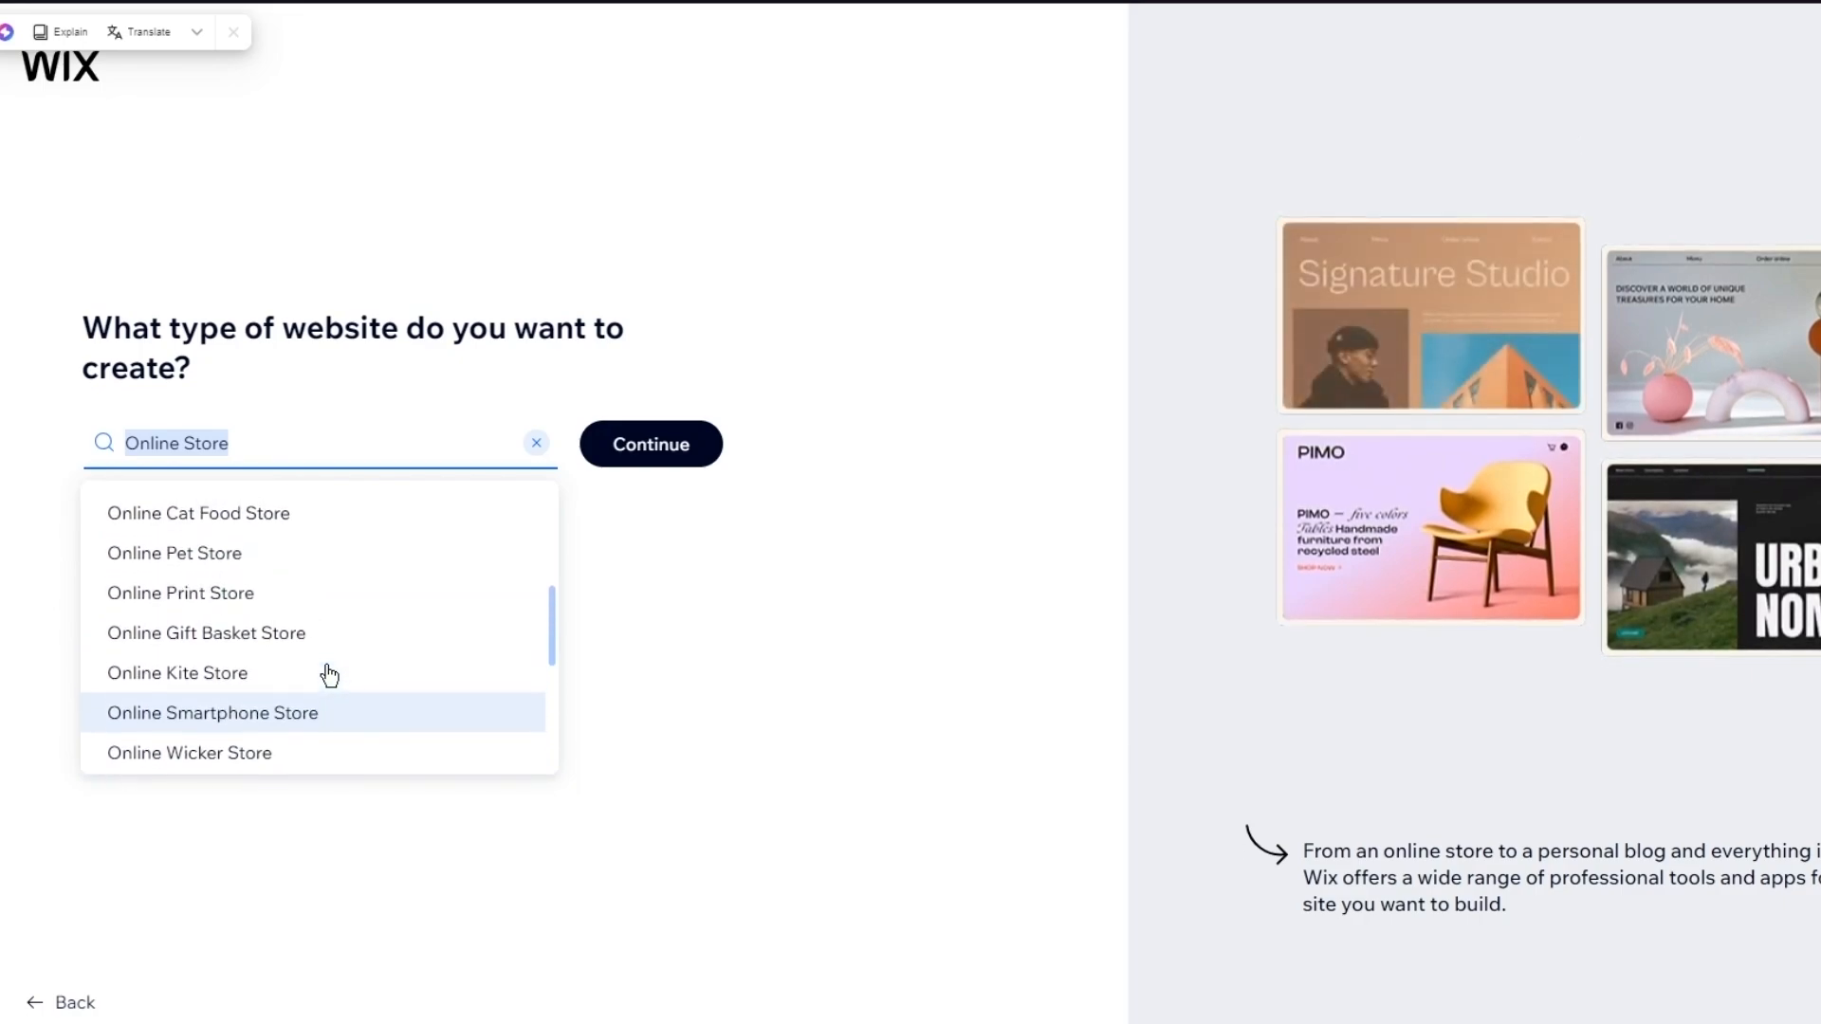
left_click(270, 545)
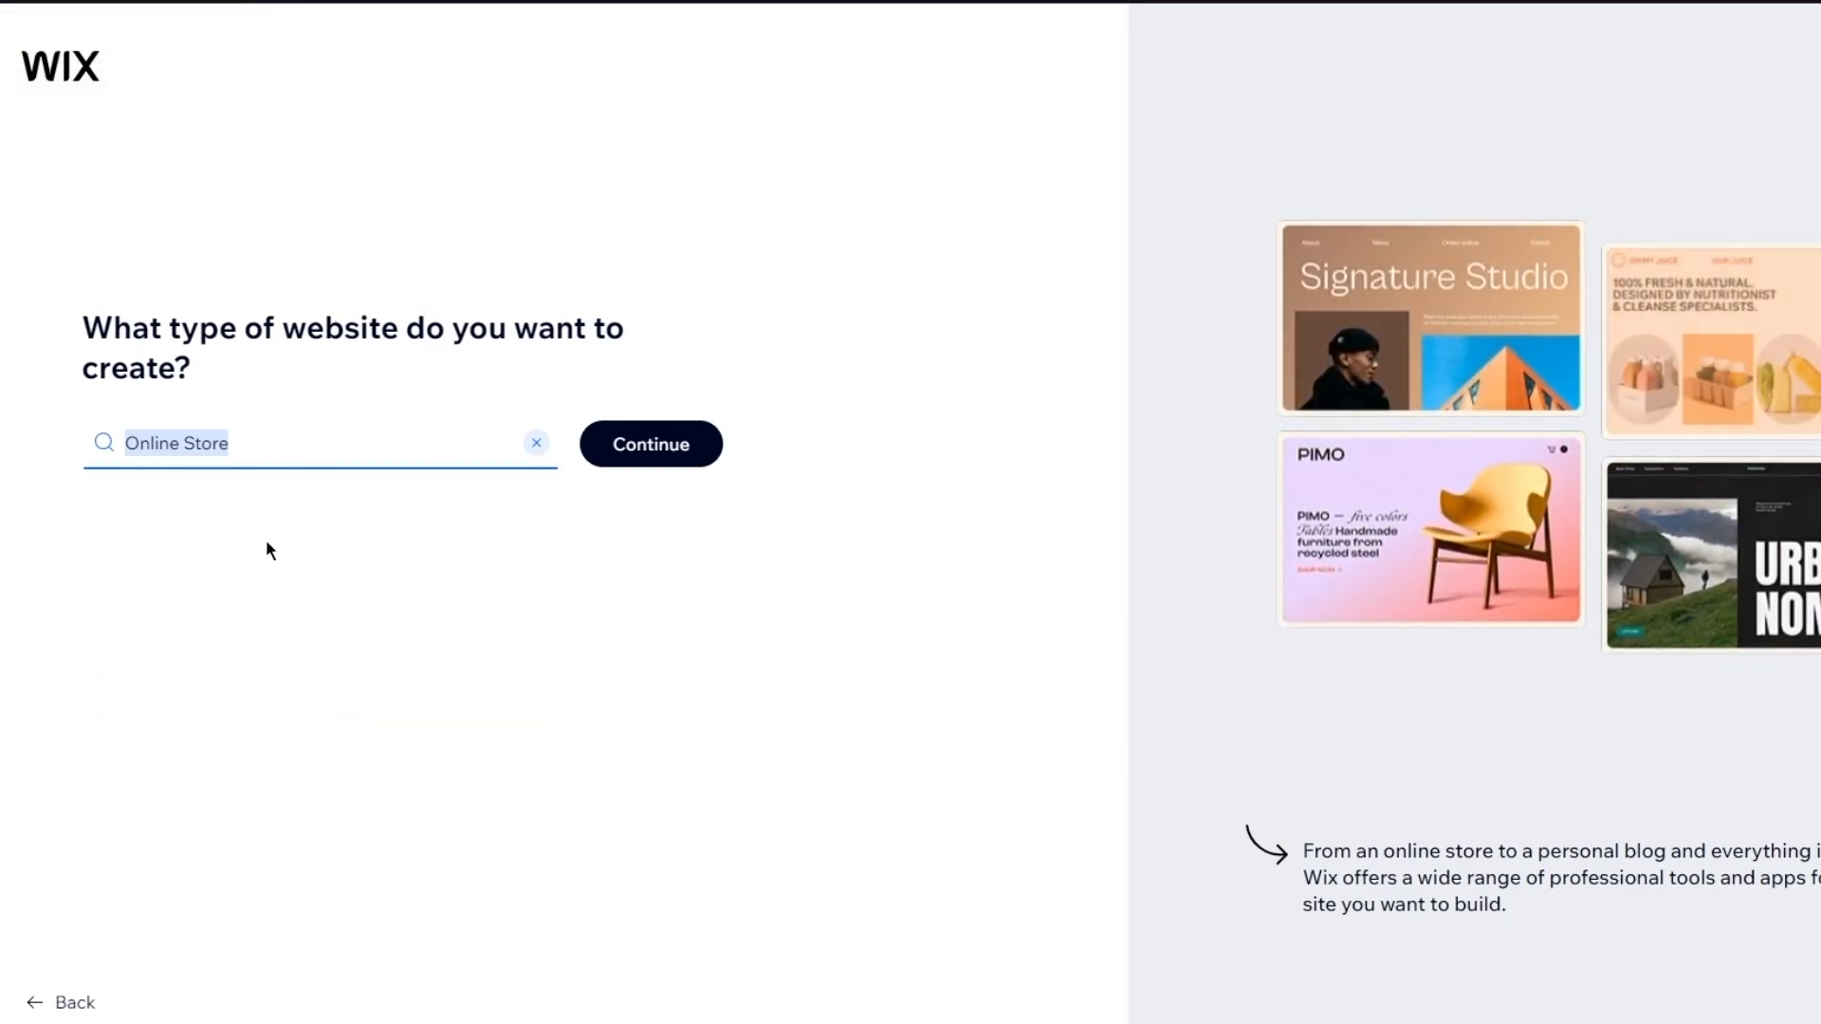
left_click(658, 465)
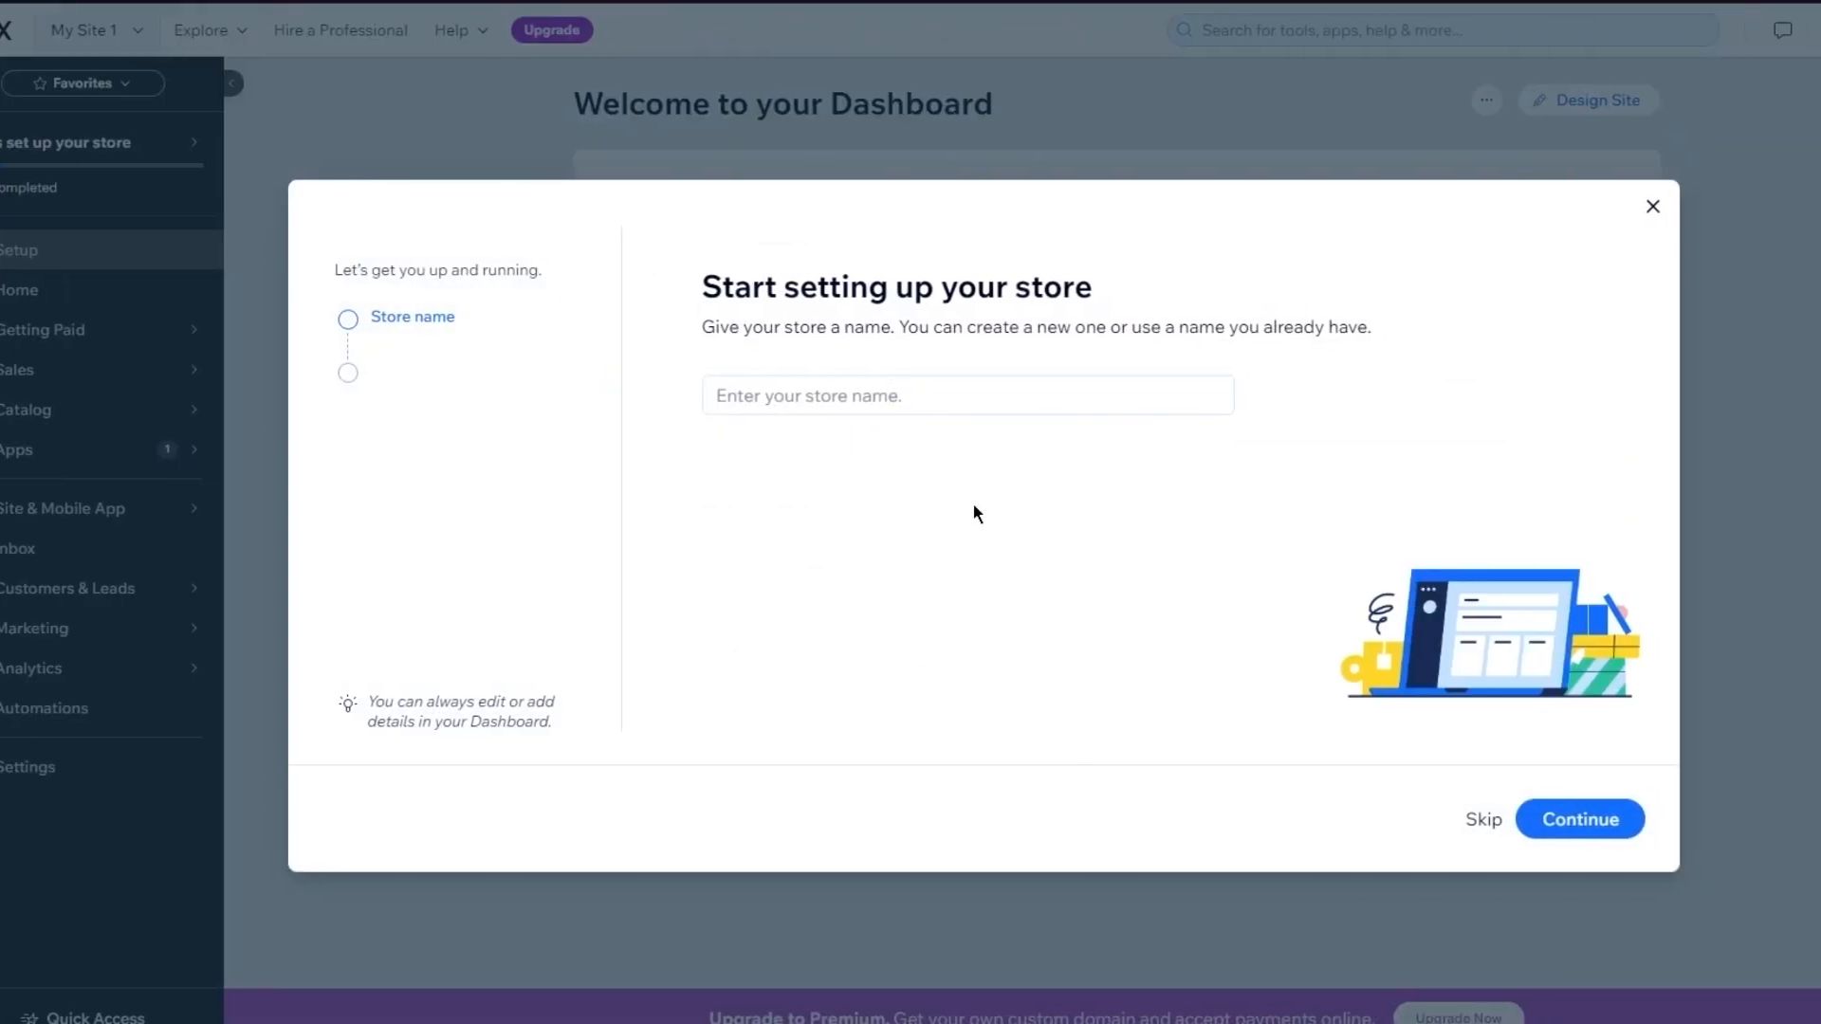
Enter 'John's Retail Biz' as the store name and continue
left_click(918, 411)
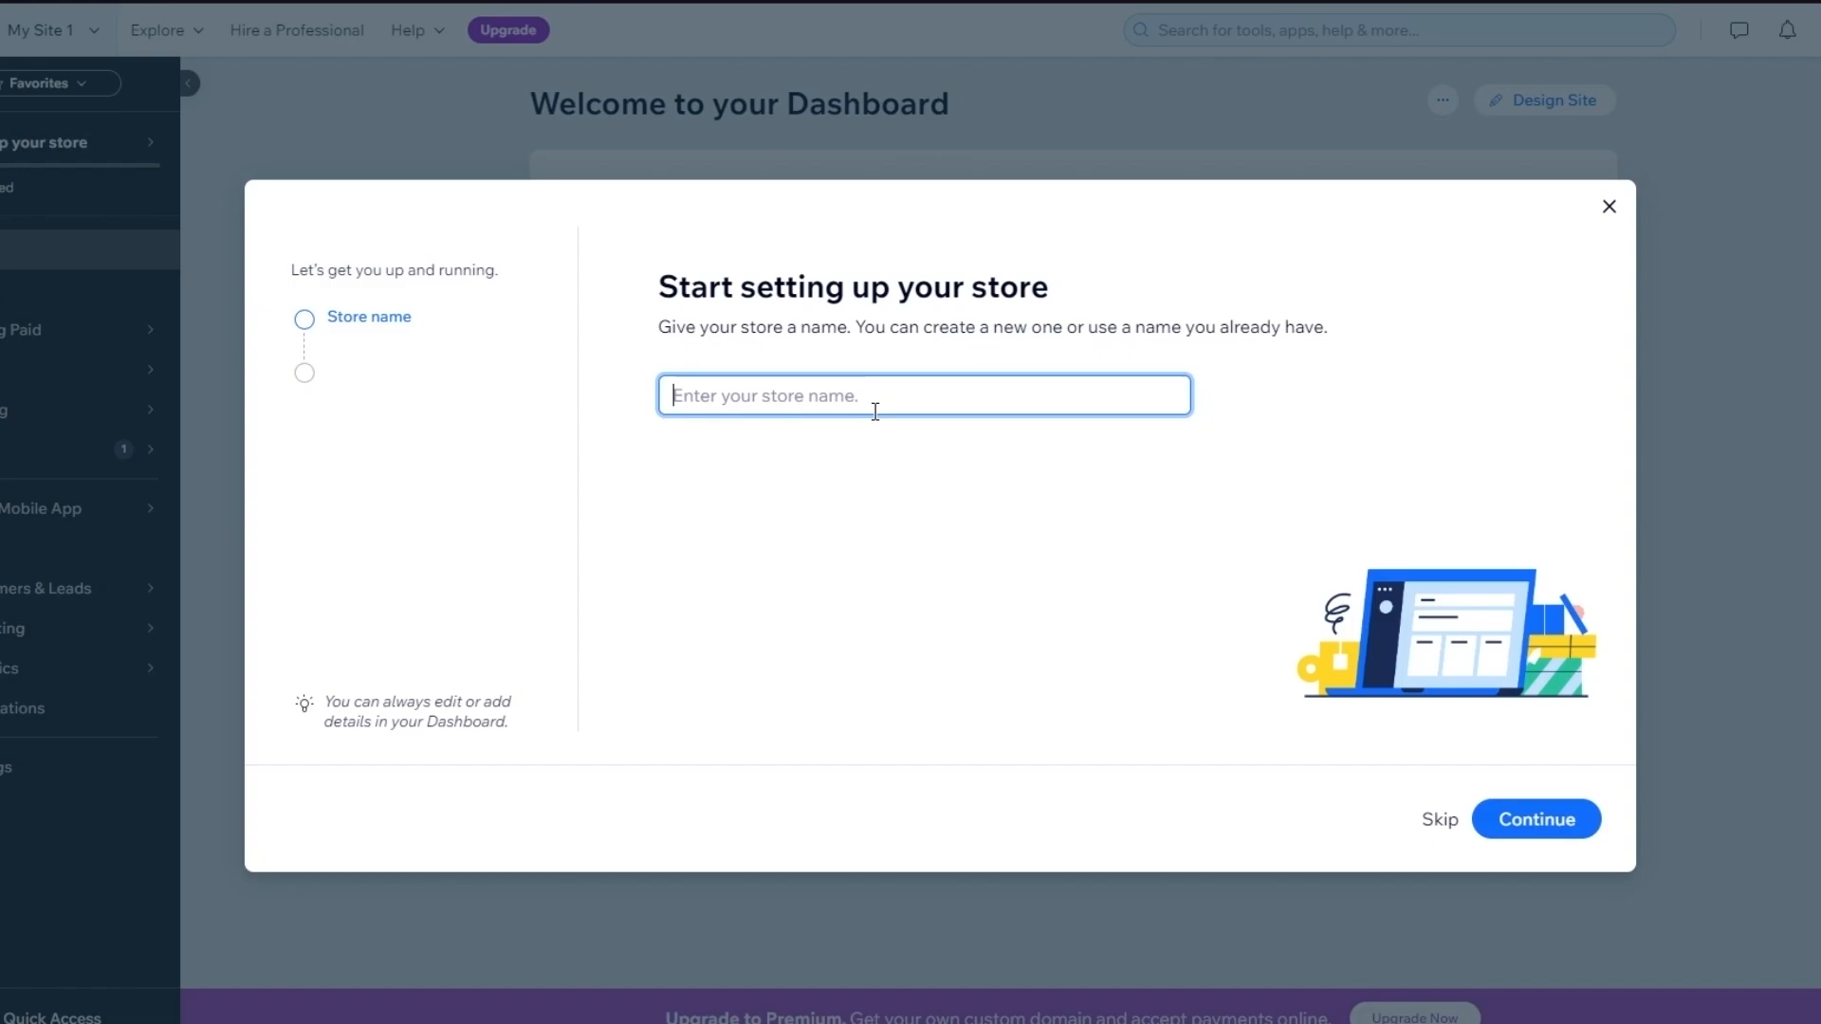
type("John's Retail Biz")
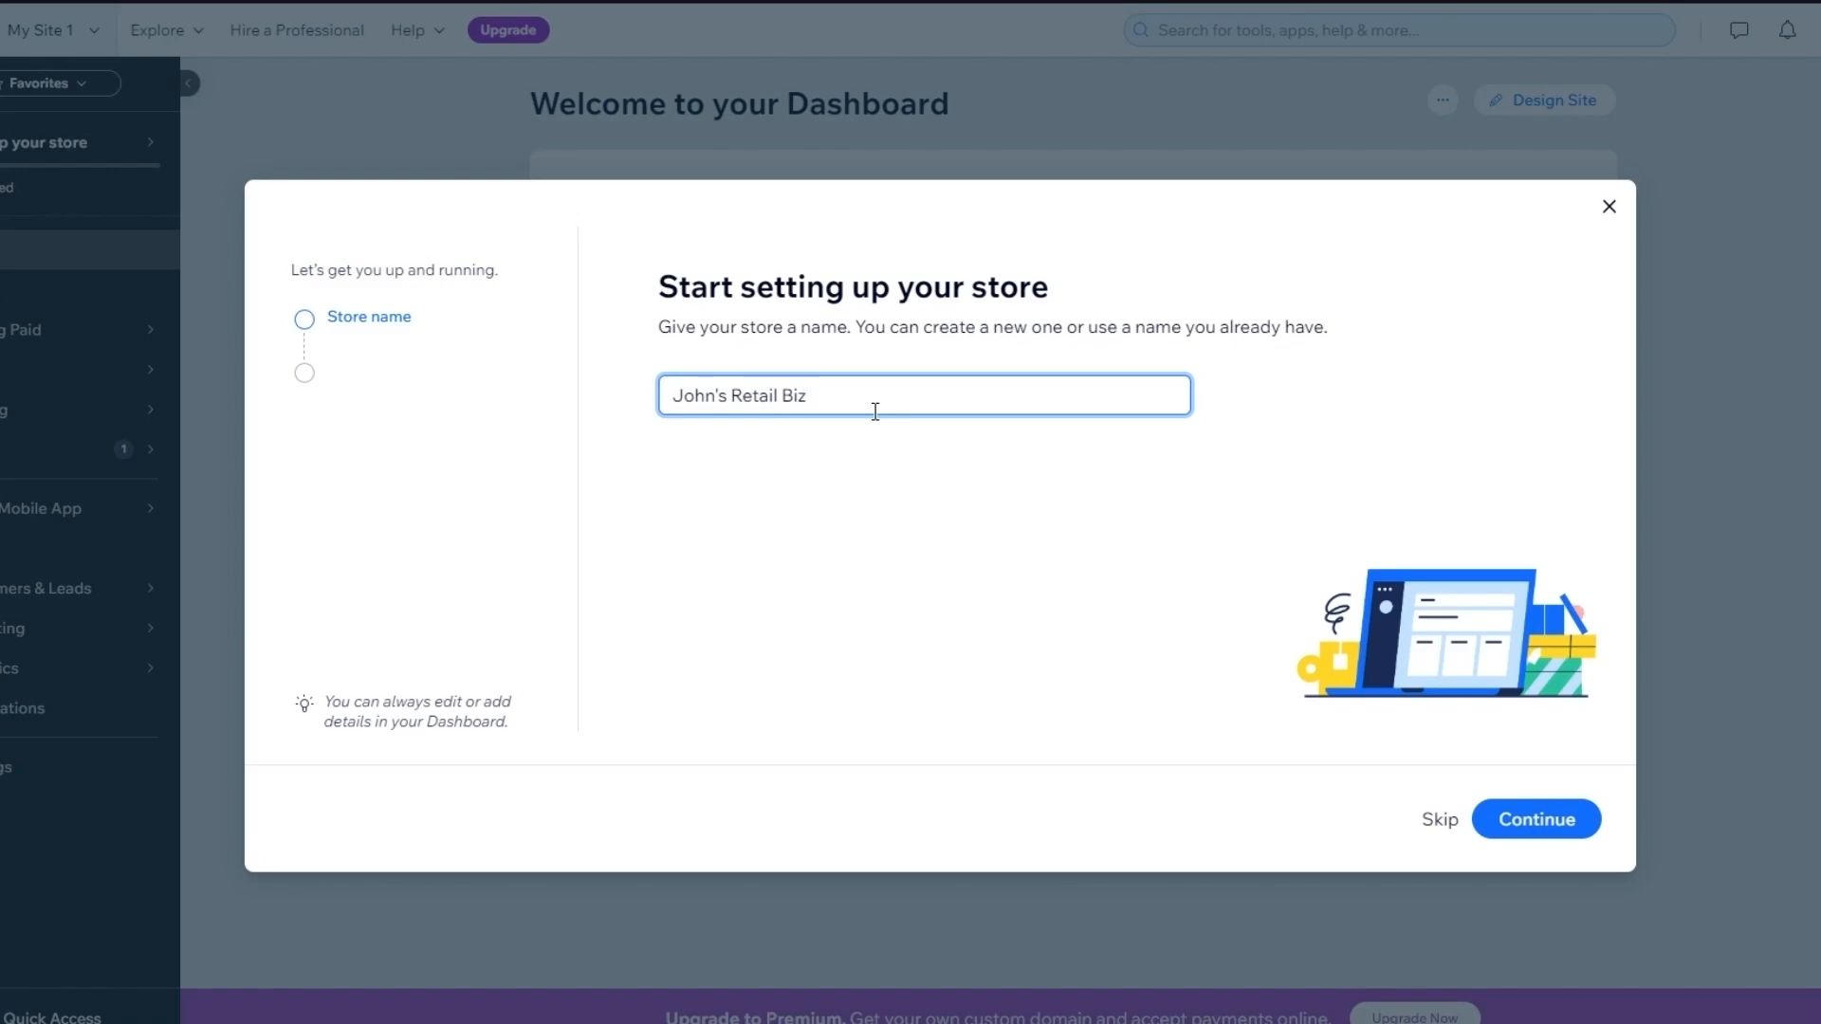
left_click(1538, 817)
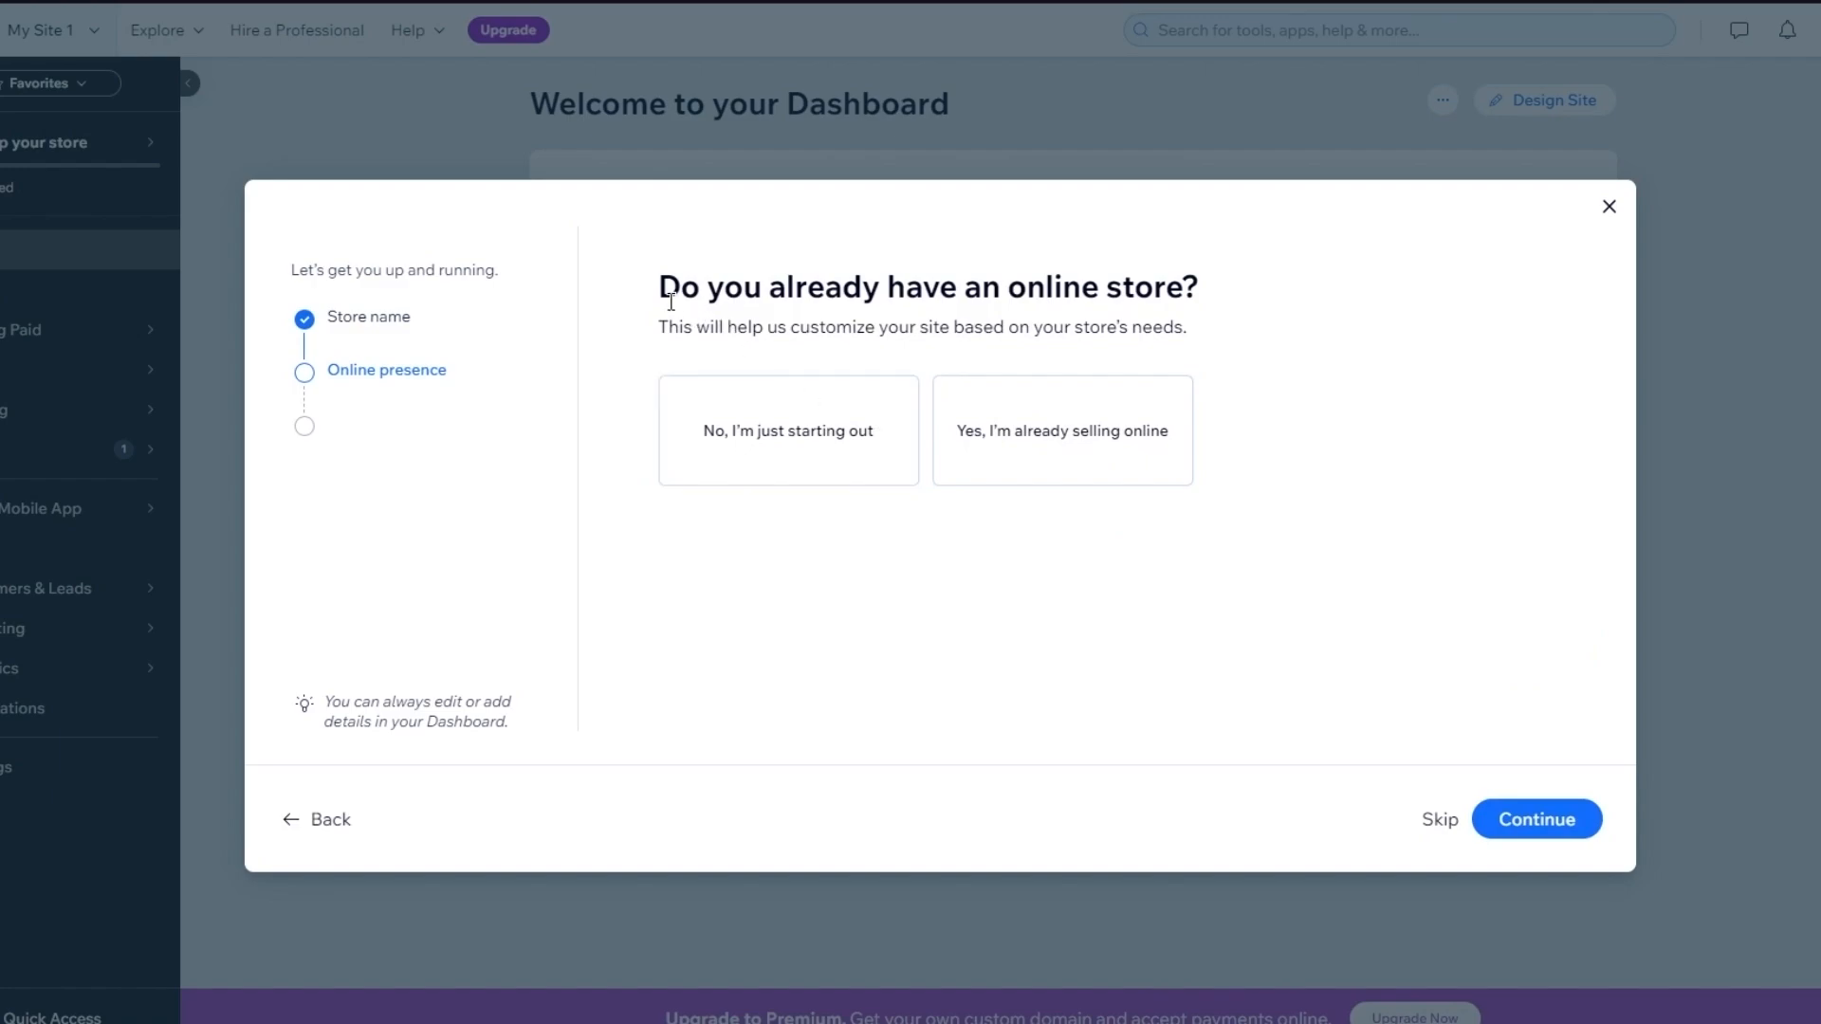
Answer that you have no online store yet and are just starting out
left_click_drag(672, 302, 1244, 321)
left_click(1330, 294)
left_click(818, 435)
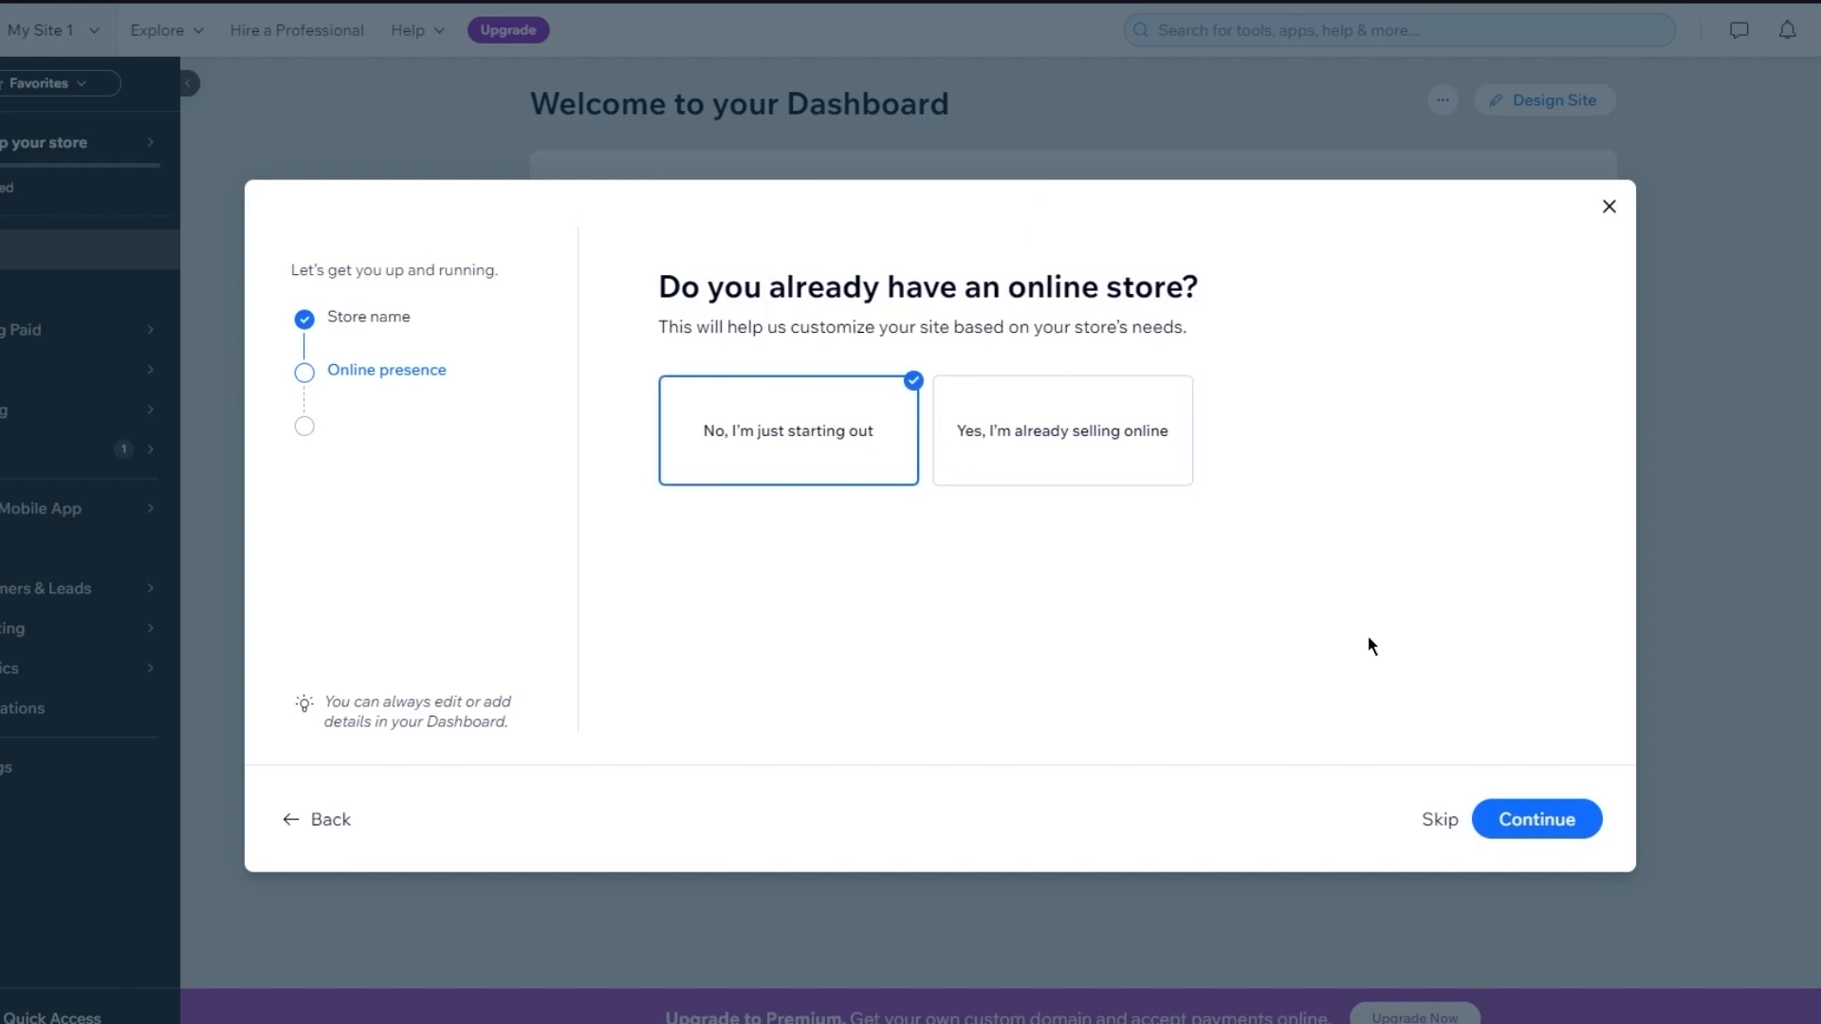
left_click(1508, 821)
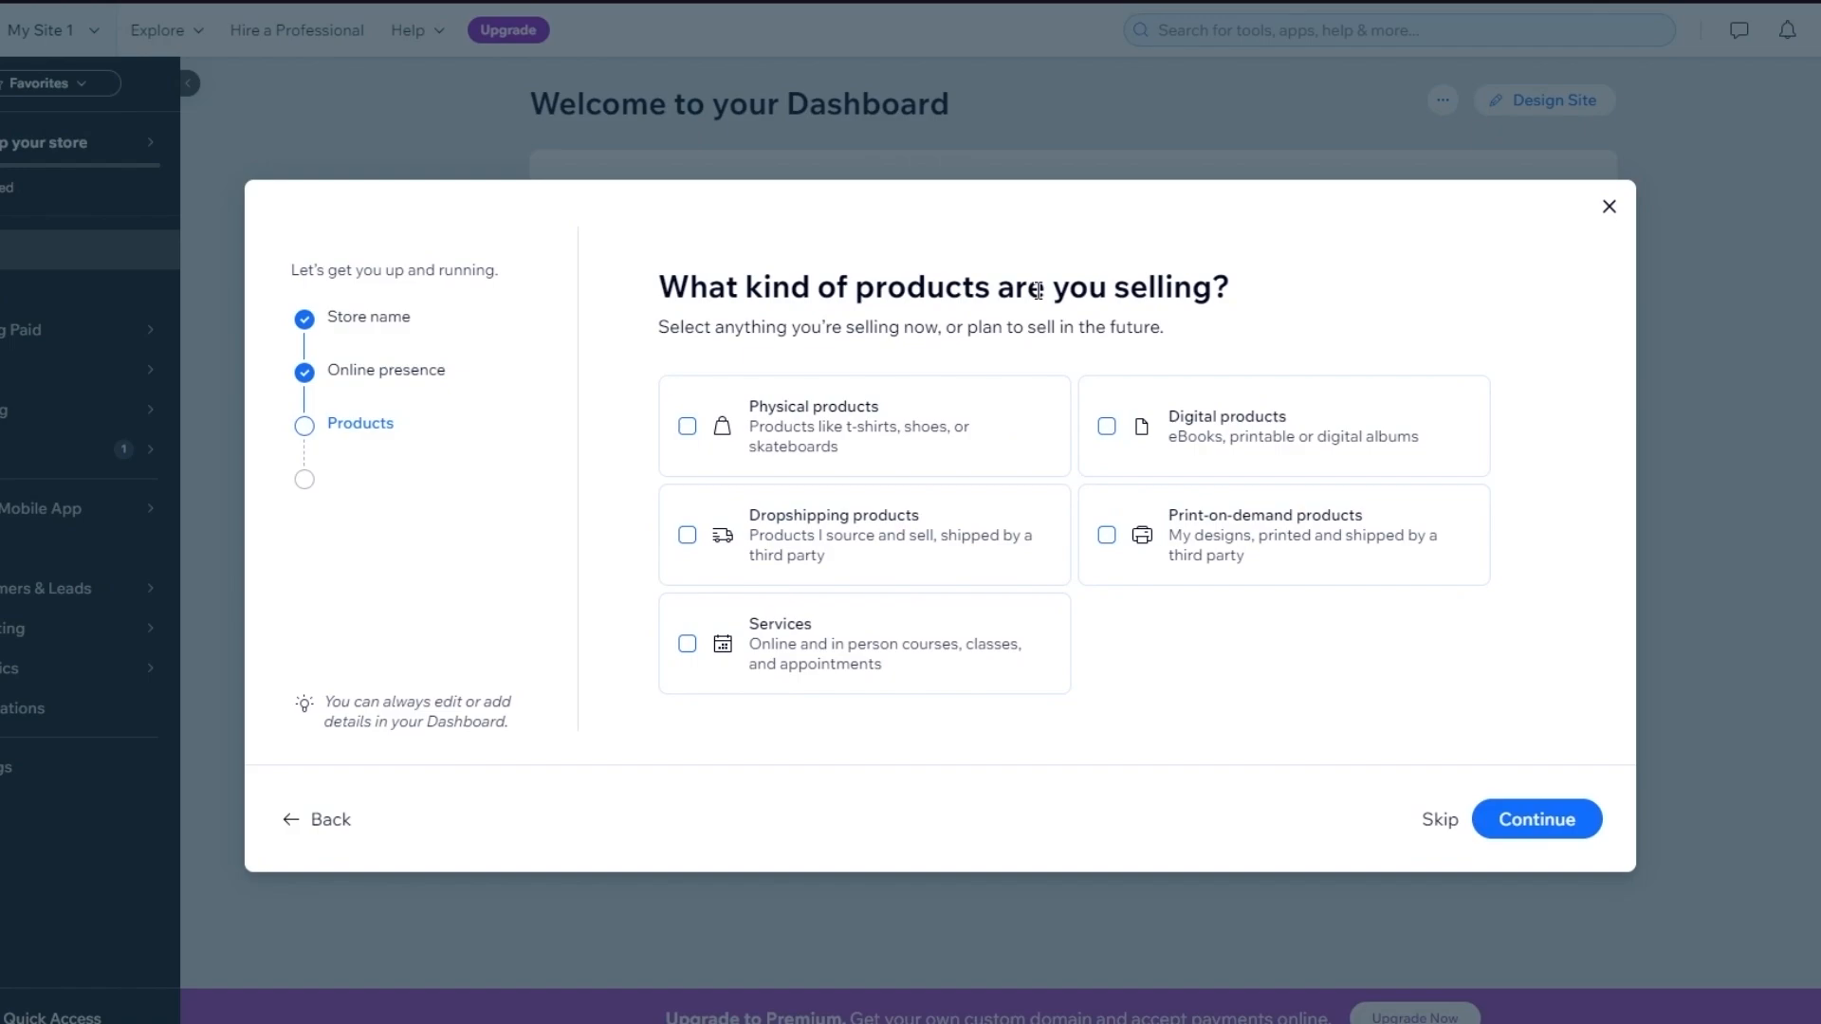
Choose dropshipping products and keep Online store as the sales channel
left_click(863, 522)
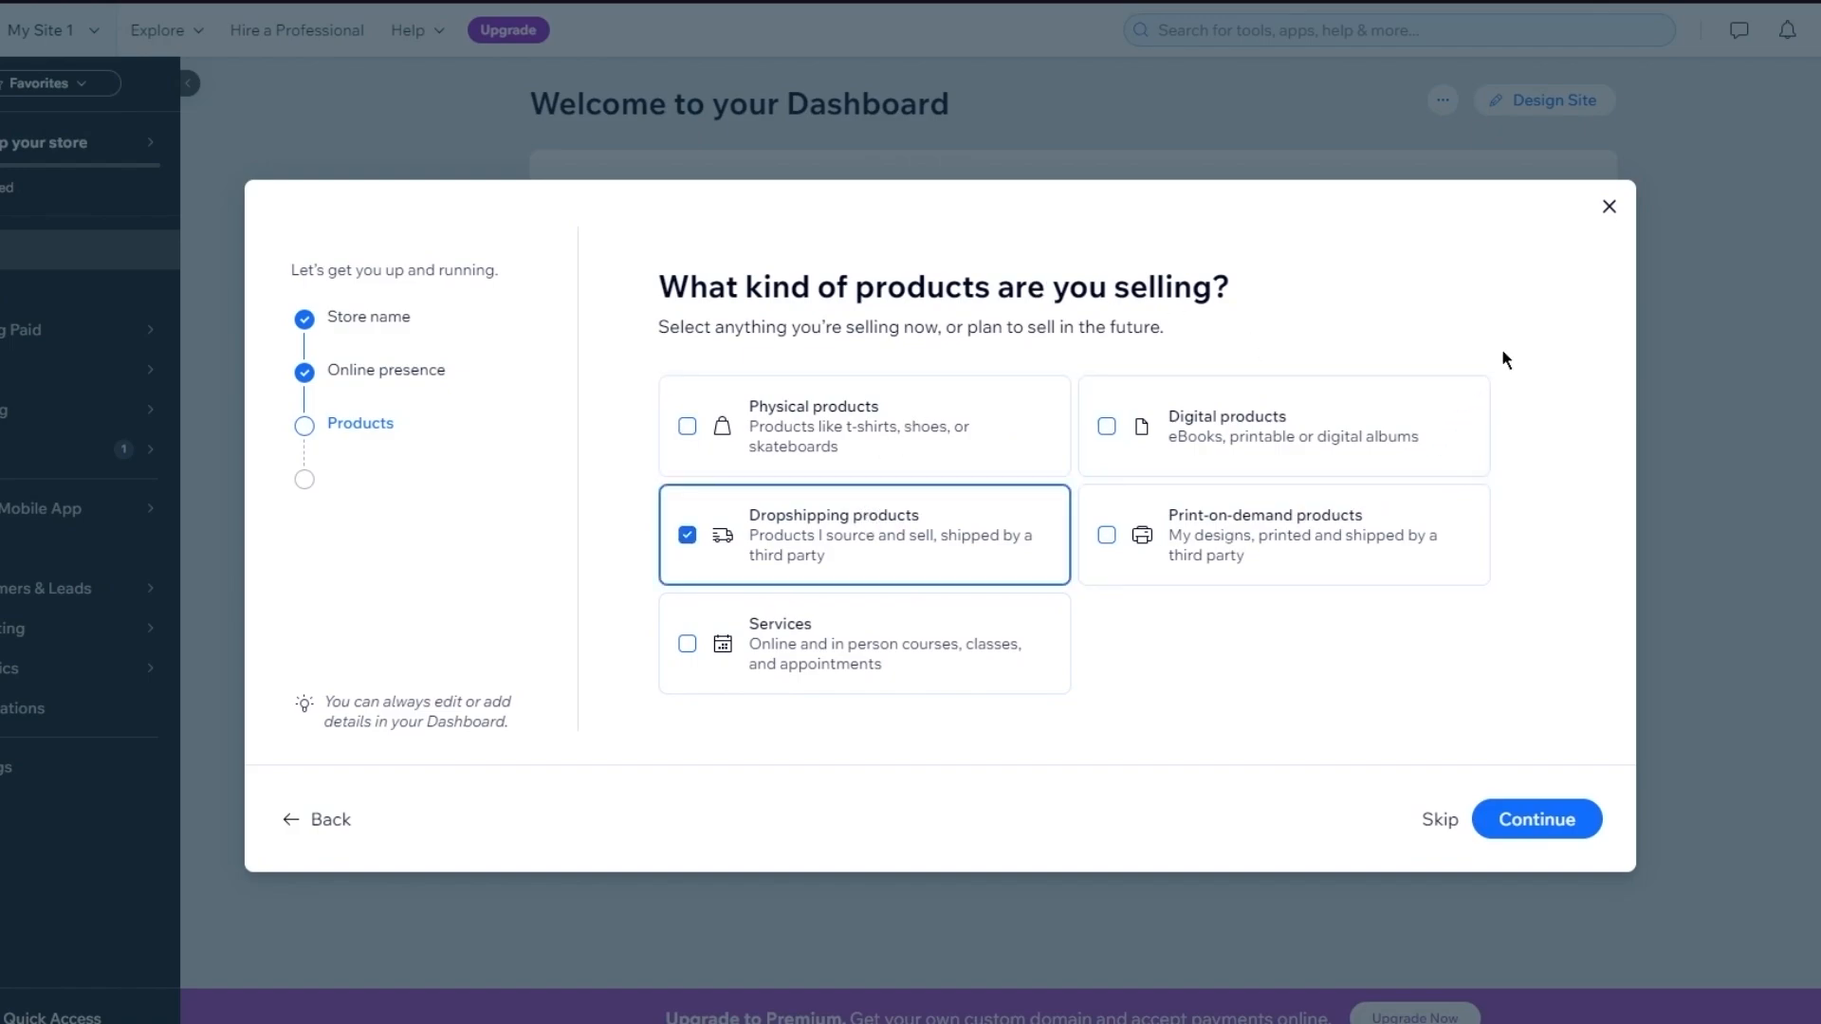
left_click(1544, 825)
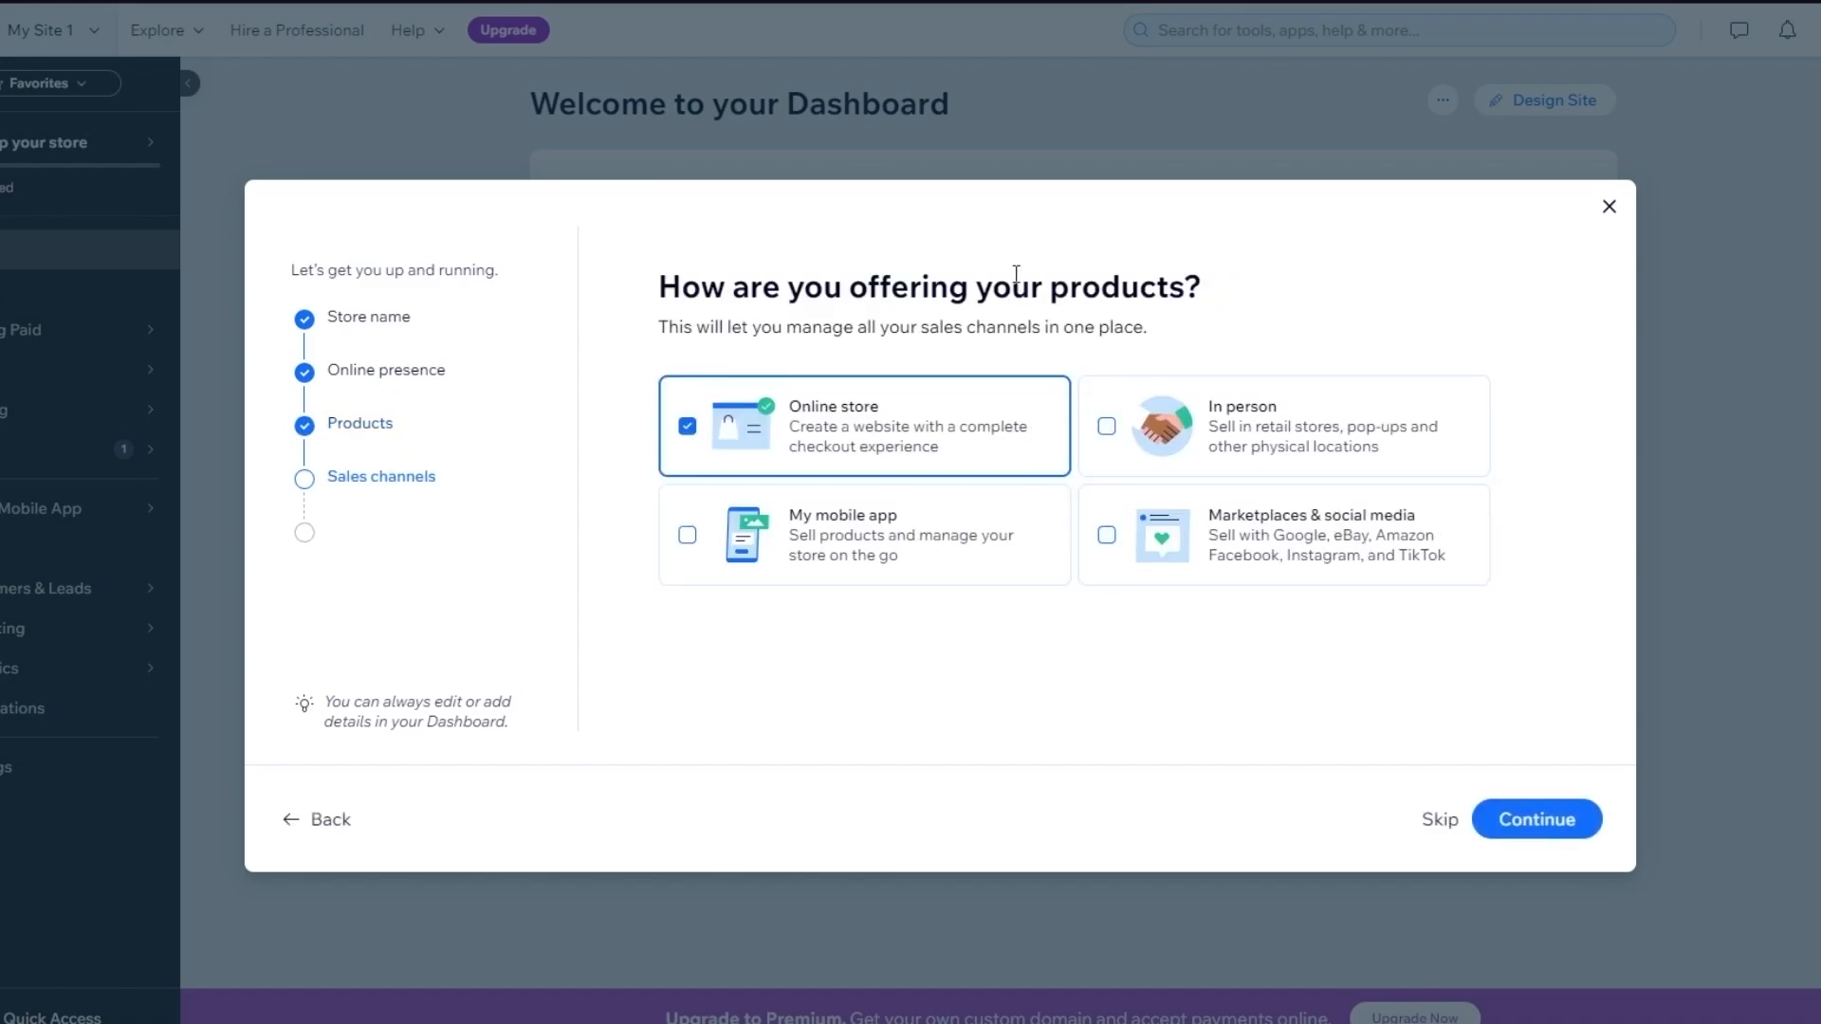
left_click_drag(1212, 271, 583, 286)
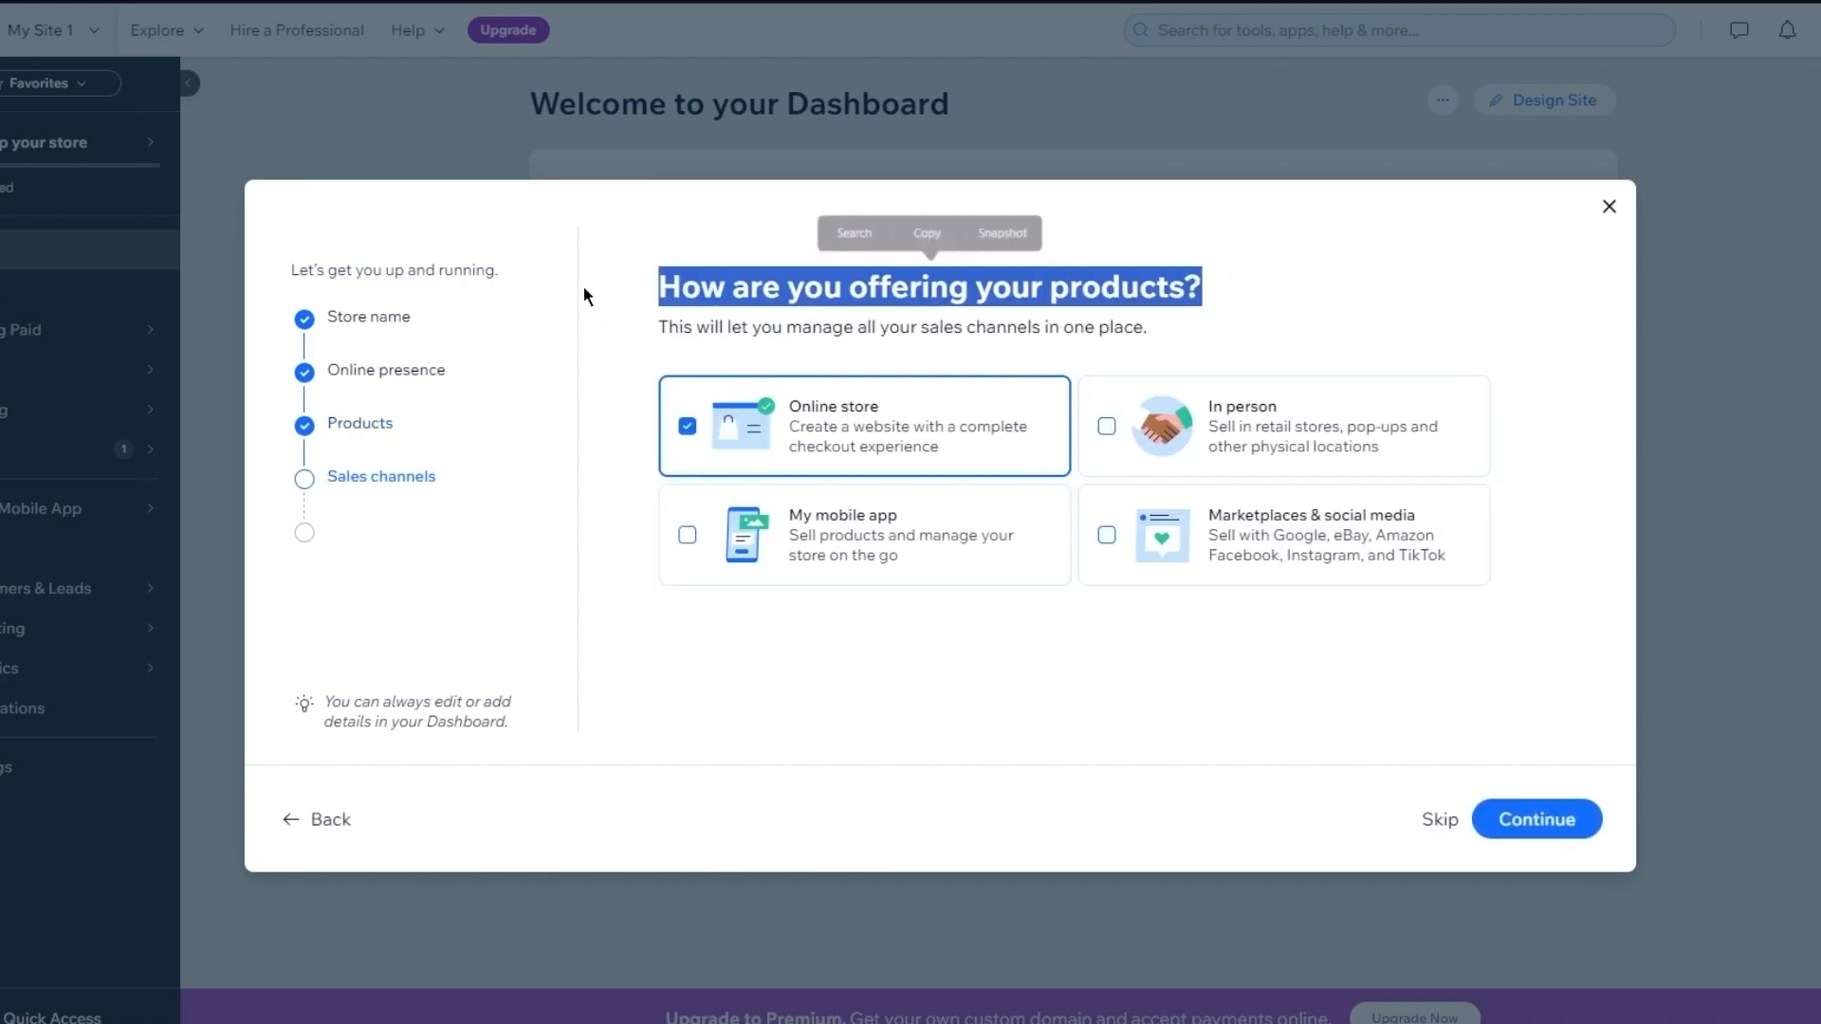
left_click(603, 287)
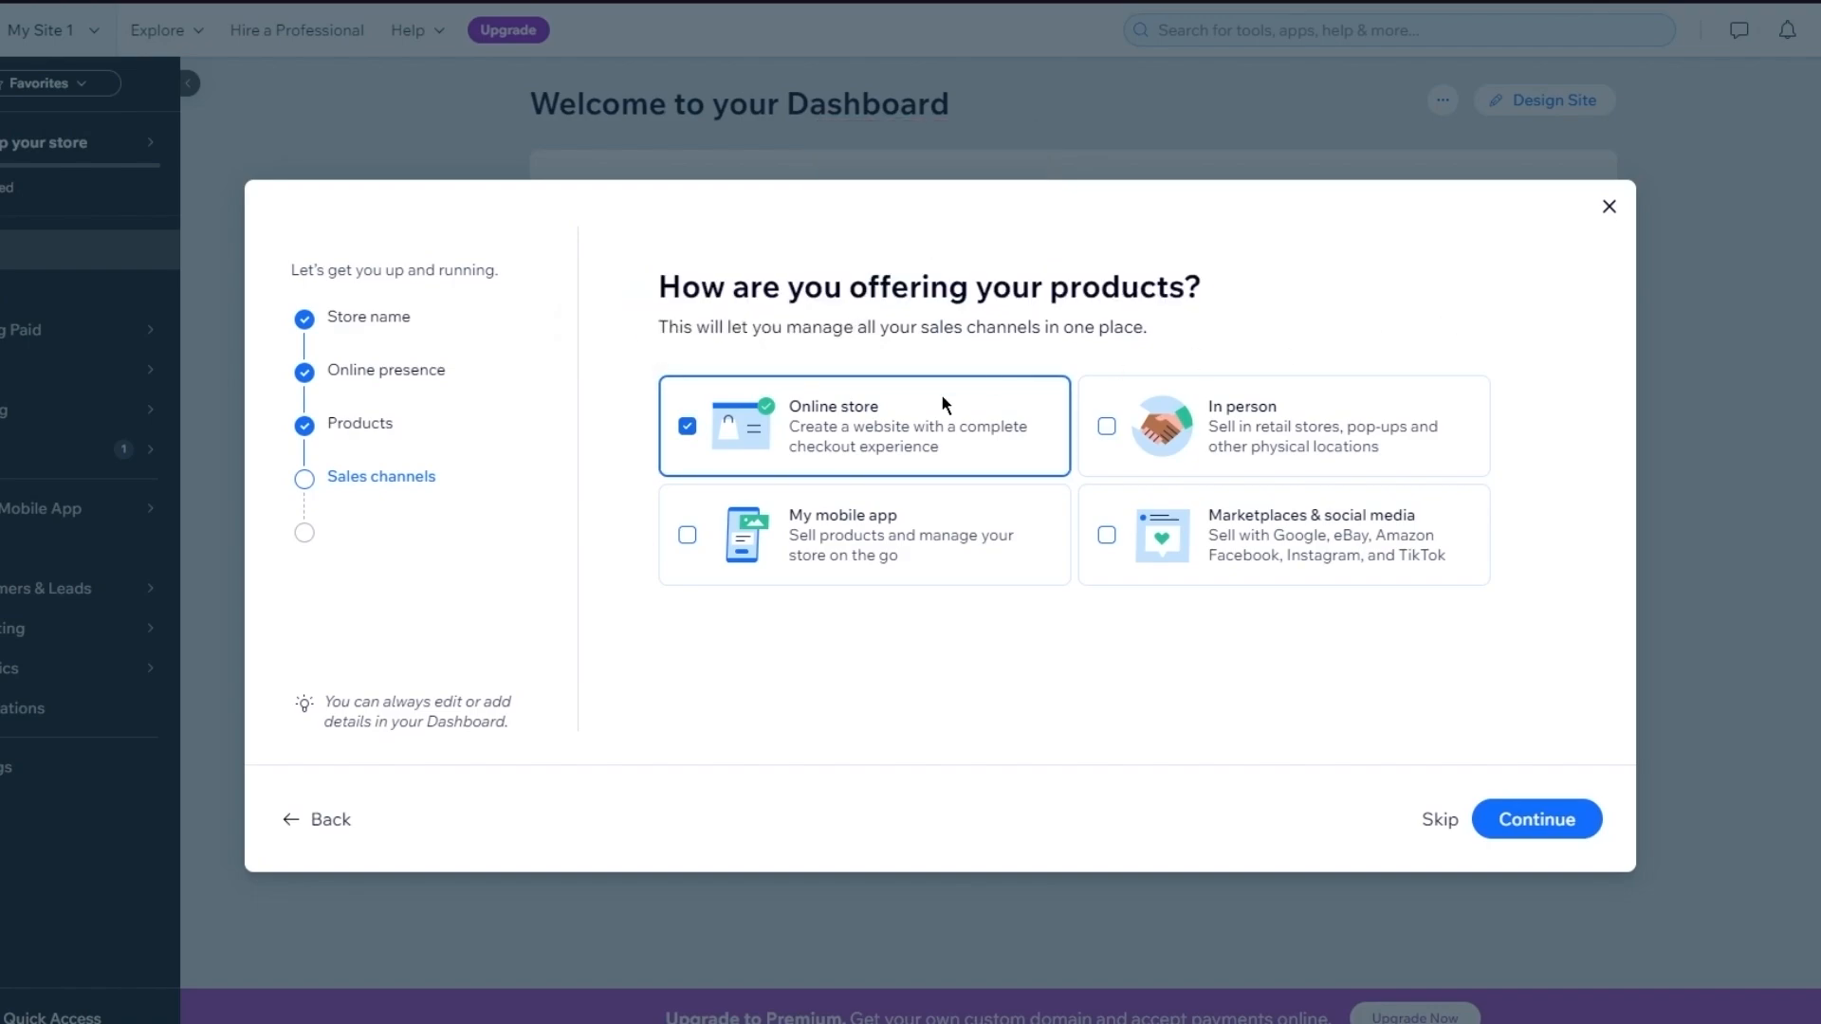
left_click(1518, 818)
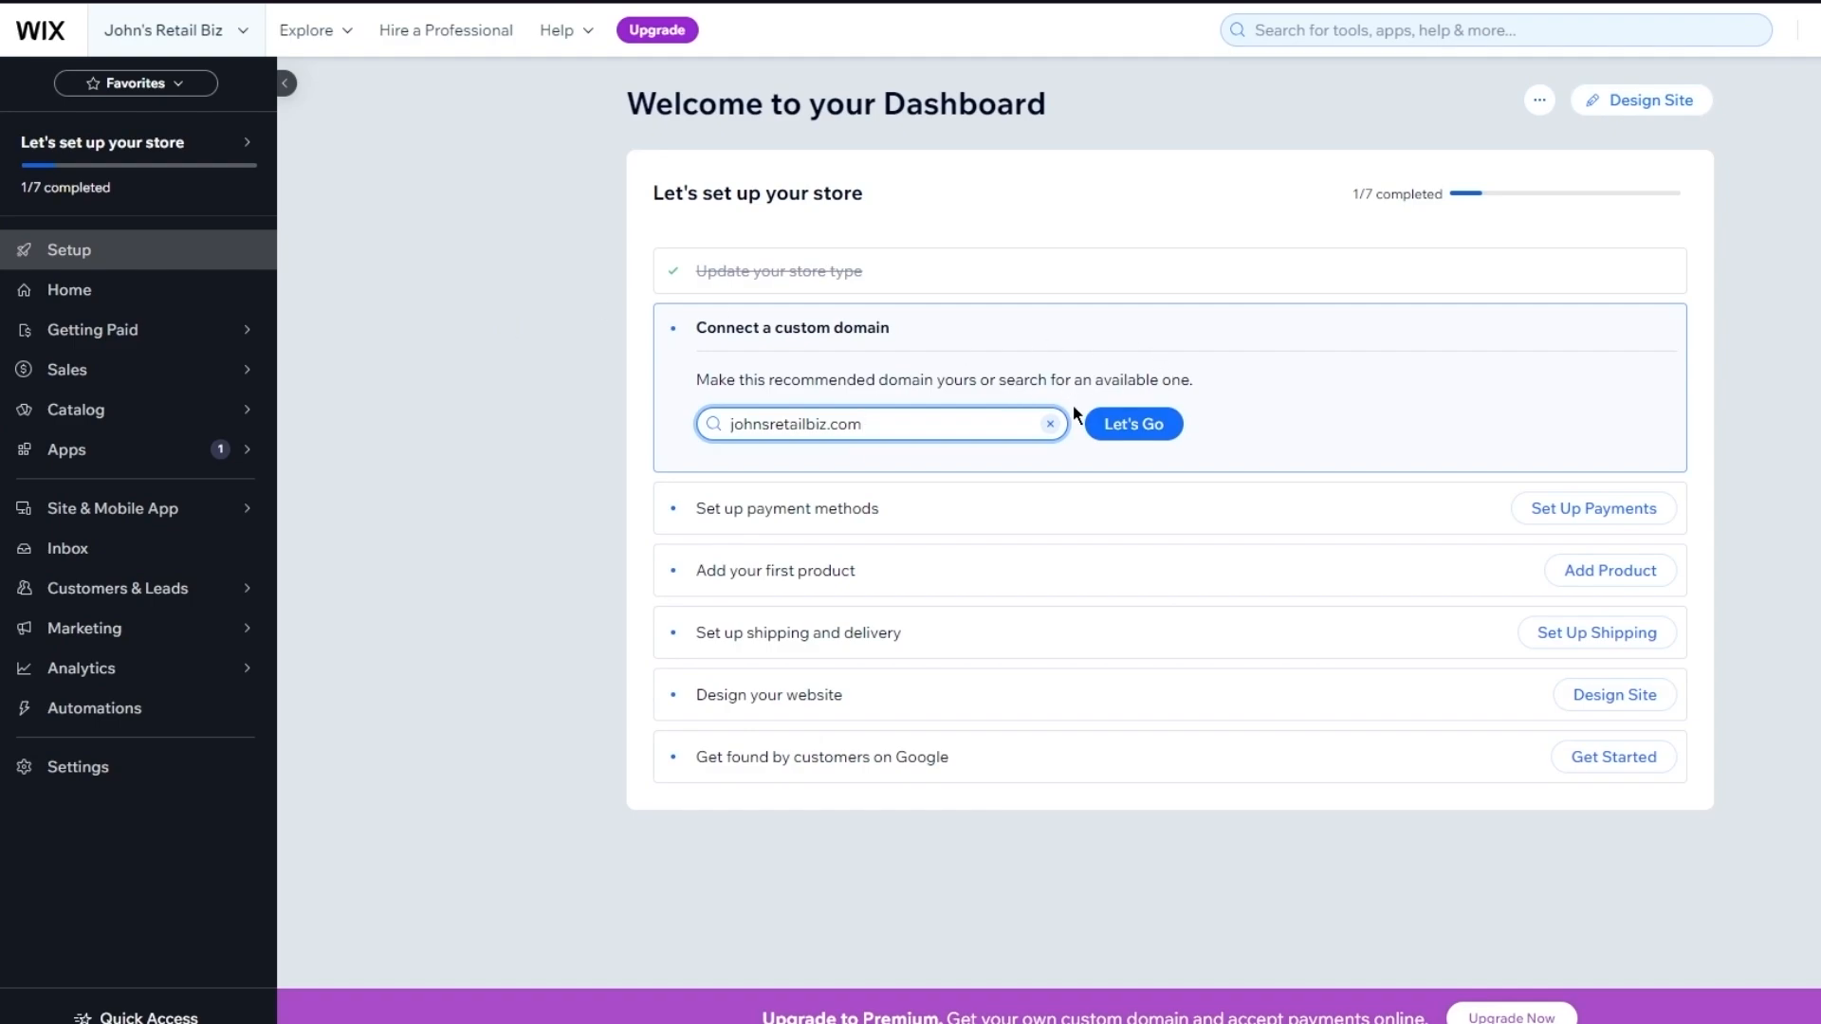
Clear the suggested johnsretailbiz.com domain and switch to the Home dashboard
left_click(1049, 424)
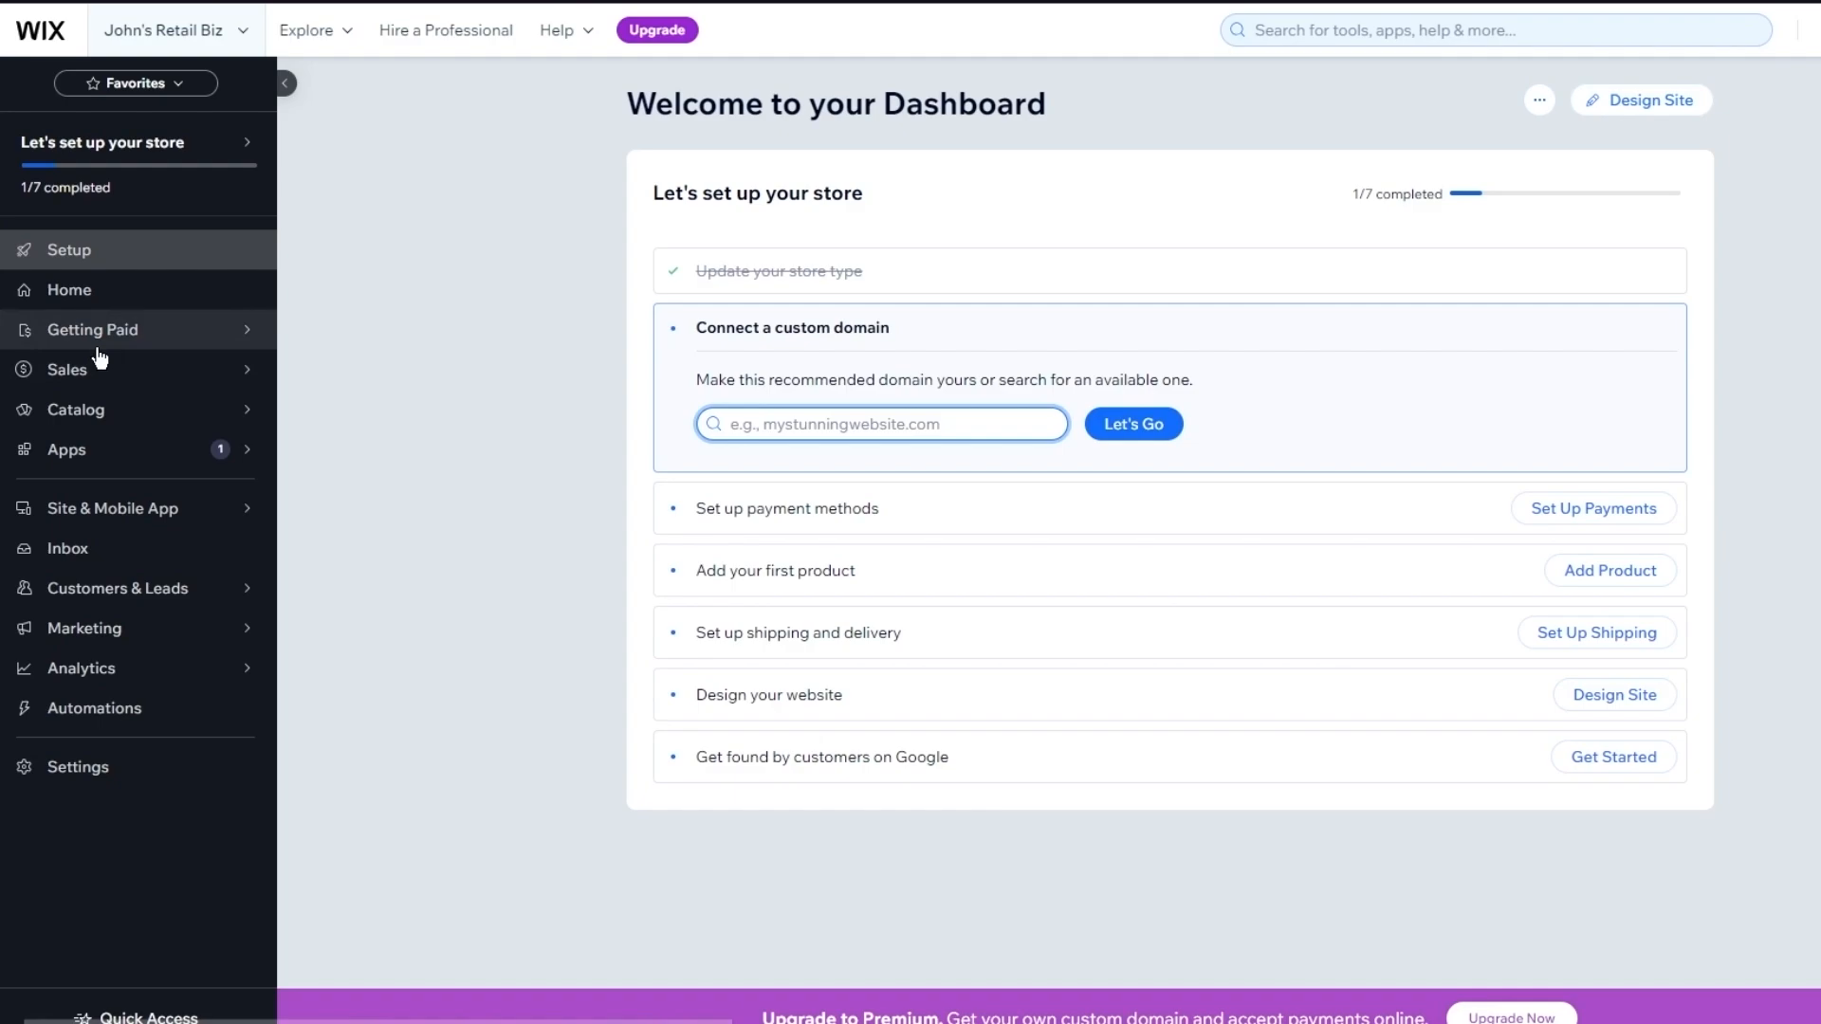
left_click(93, 305)
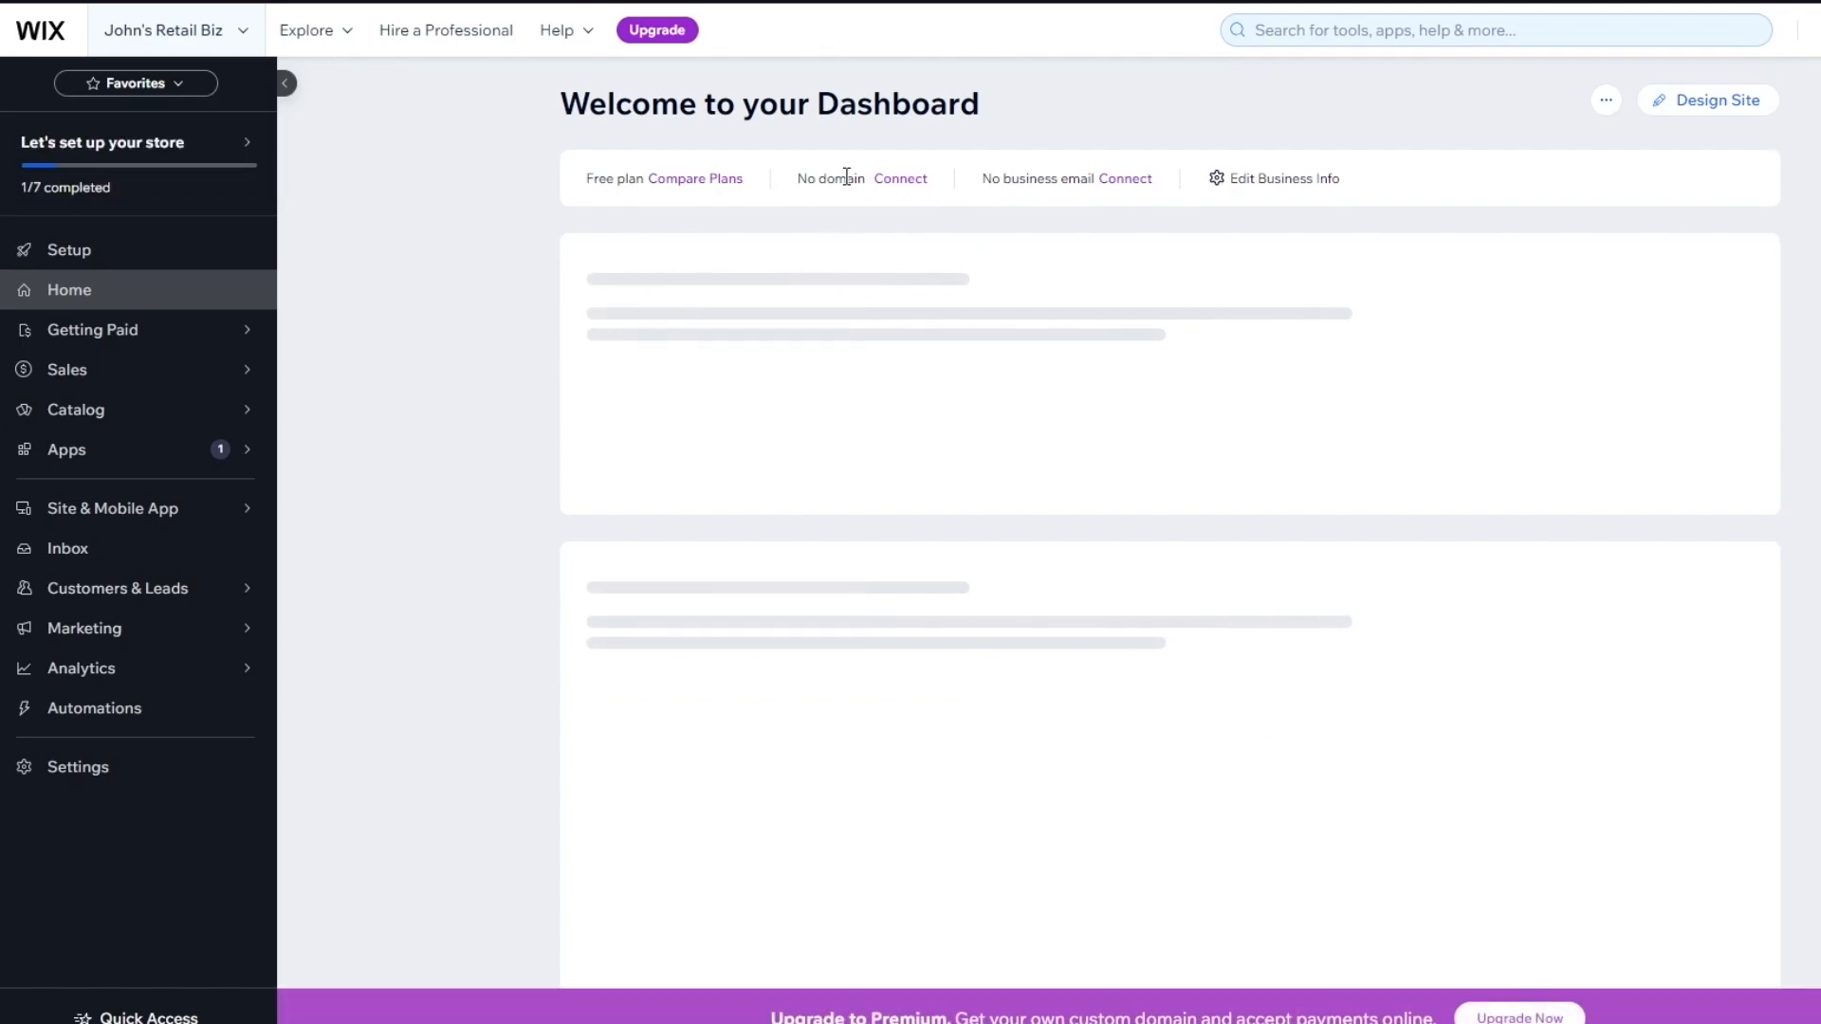
Highlight the 'No domain' and 'No business email' statuses on the Home dashboard
left_click_drag(854, 179, 759, 181)
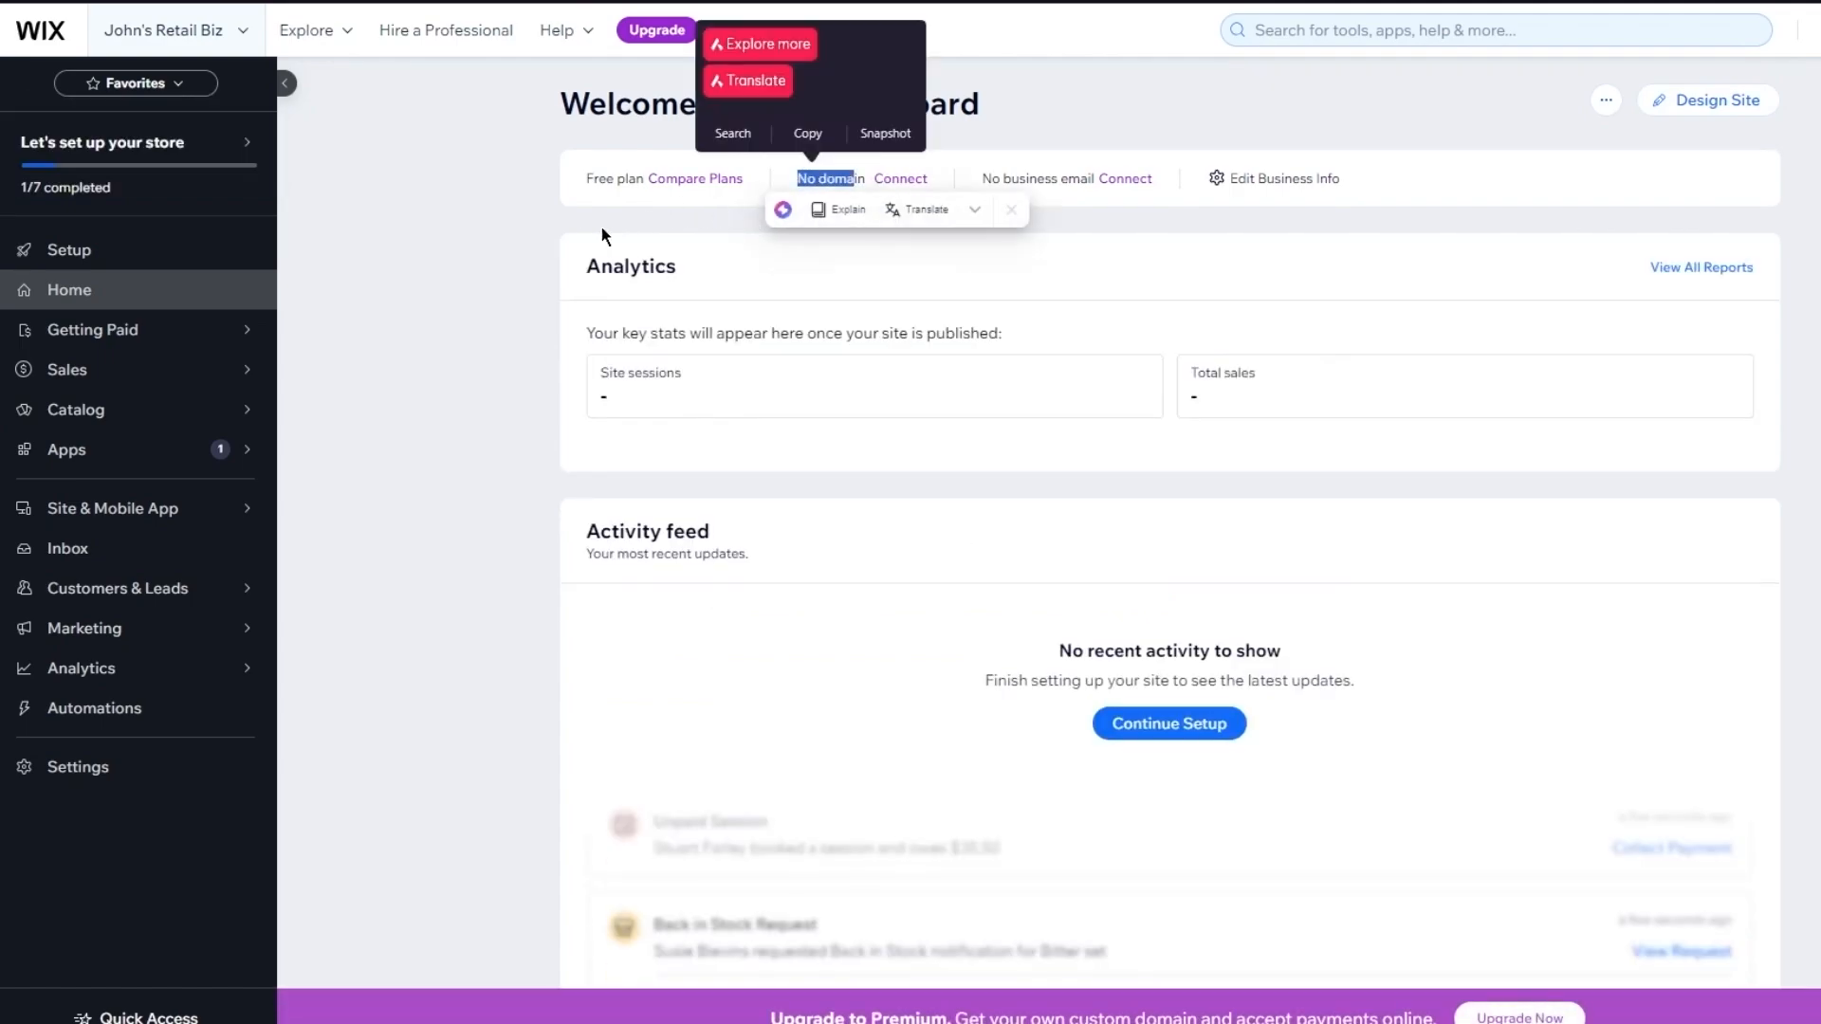
left_click(554, 224)
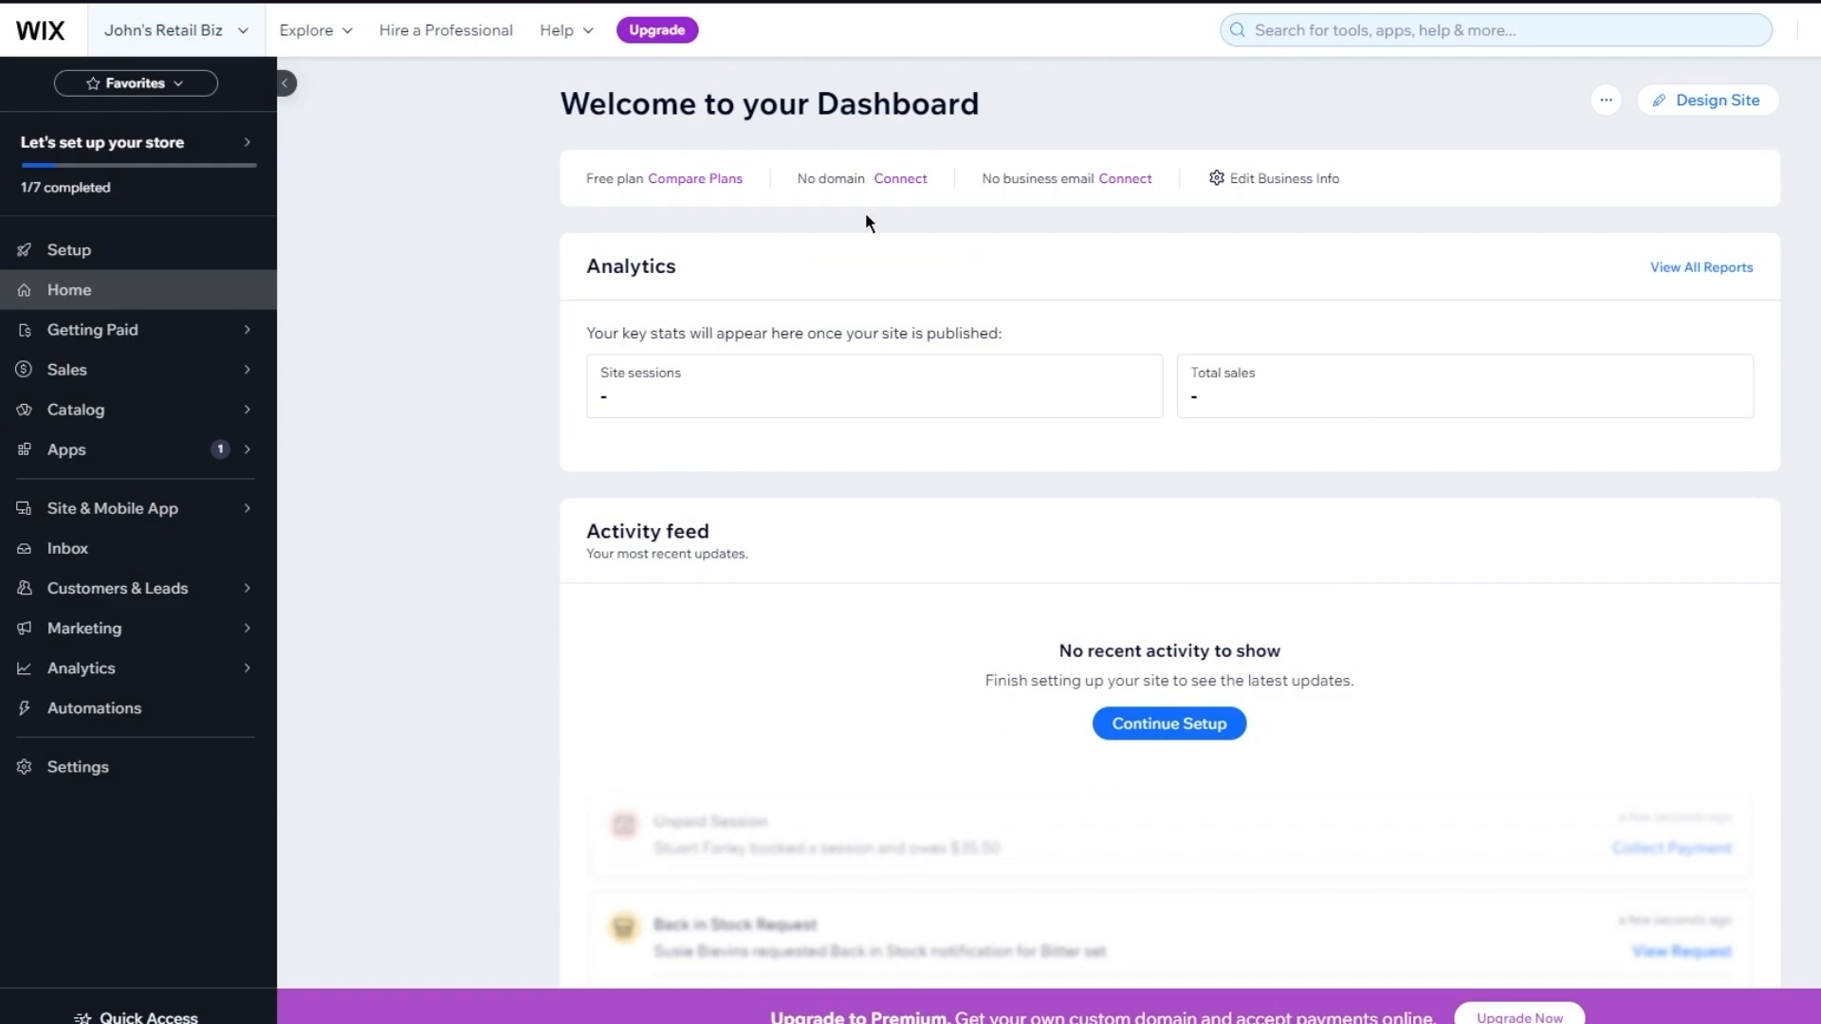
left_click_drag(1040, 180, 982, 180)
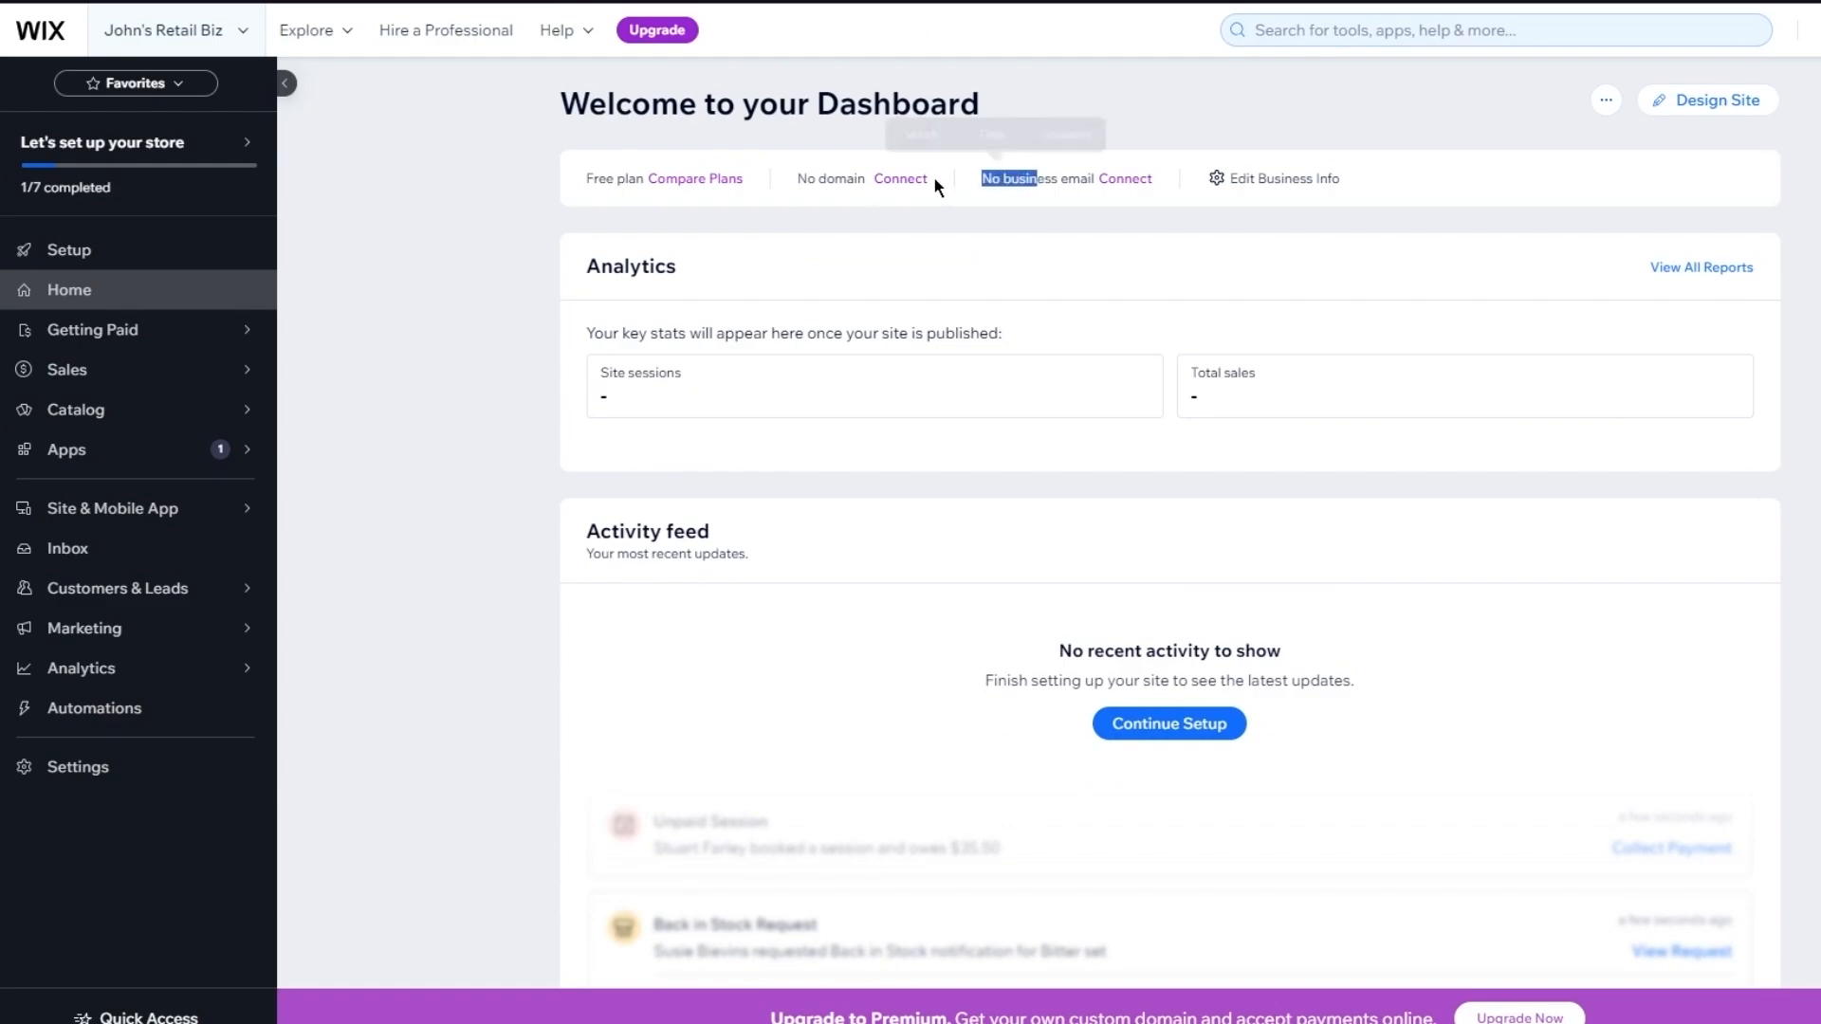
left_click(519, 169)
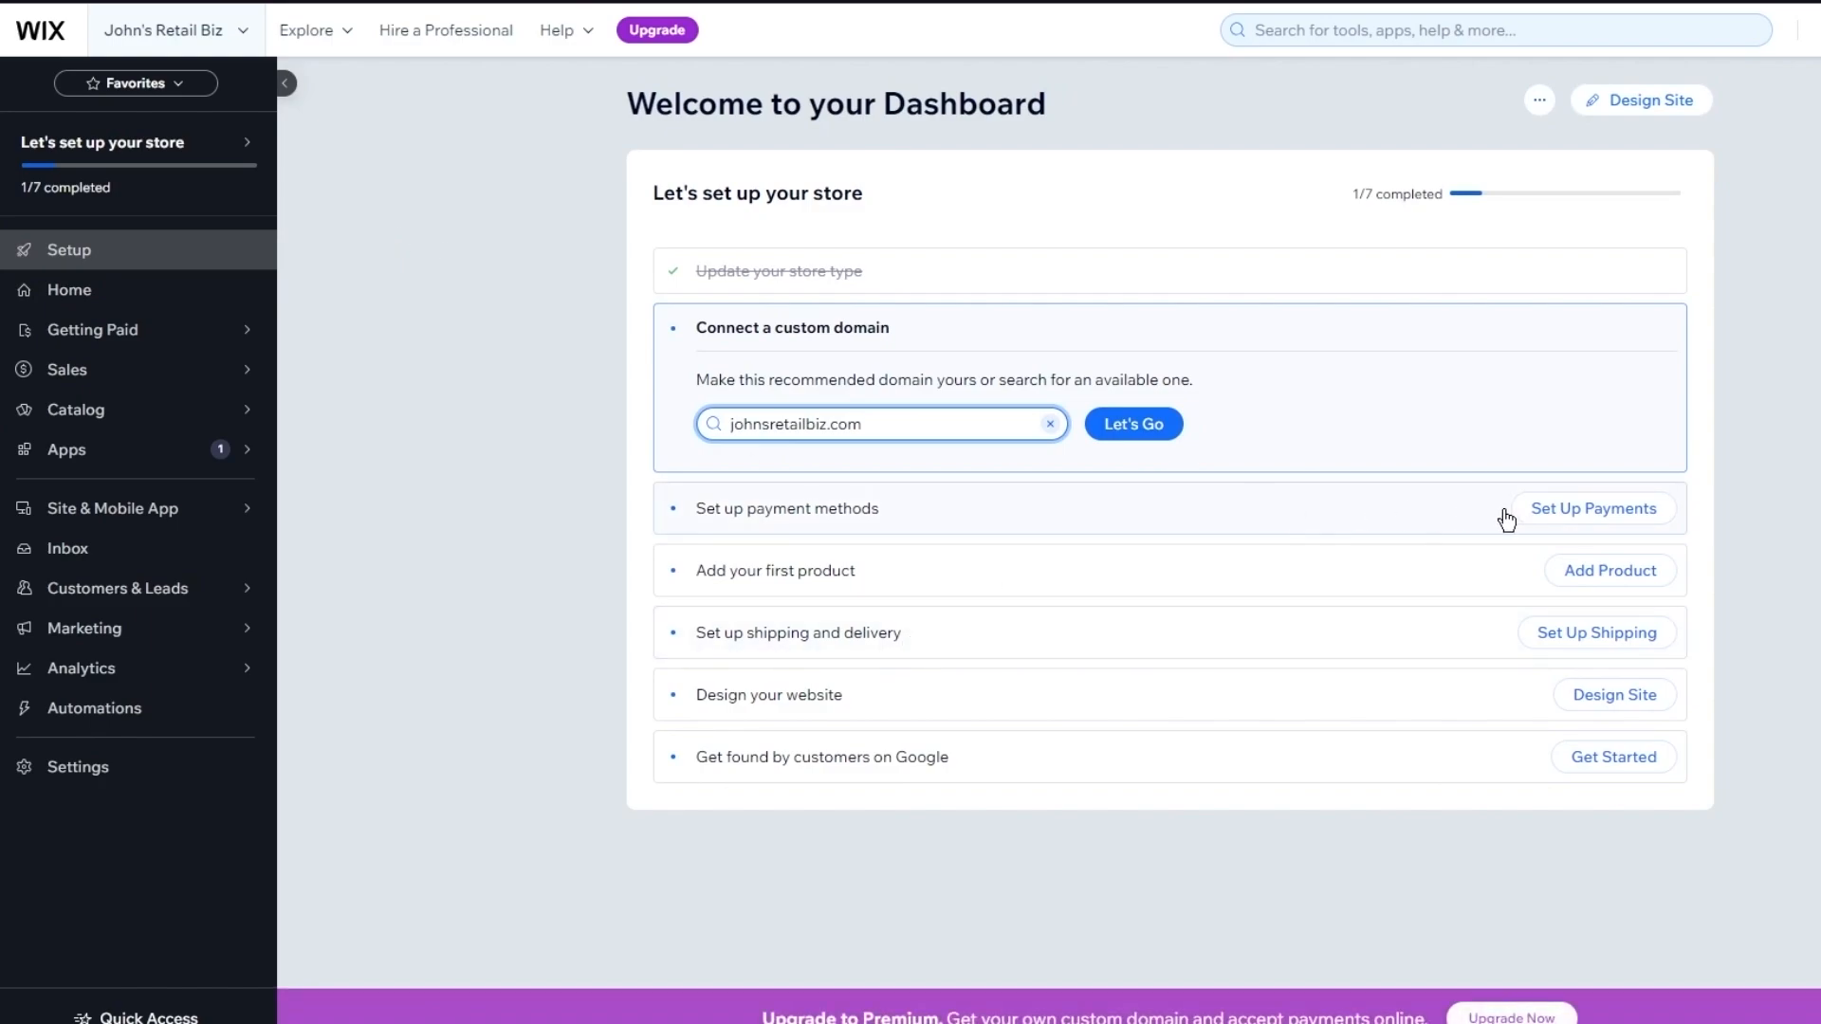
Expand payment setup, dismiss the location prompt, and preview the Manual Payments options
left_click(1571, 521)
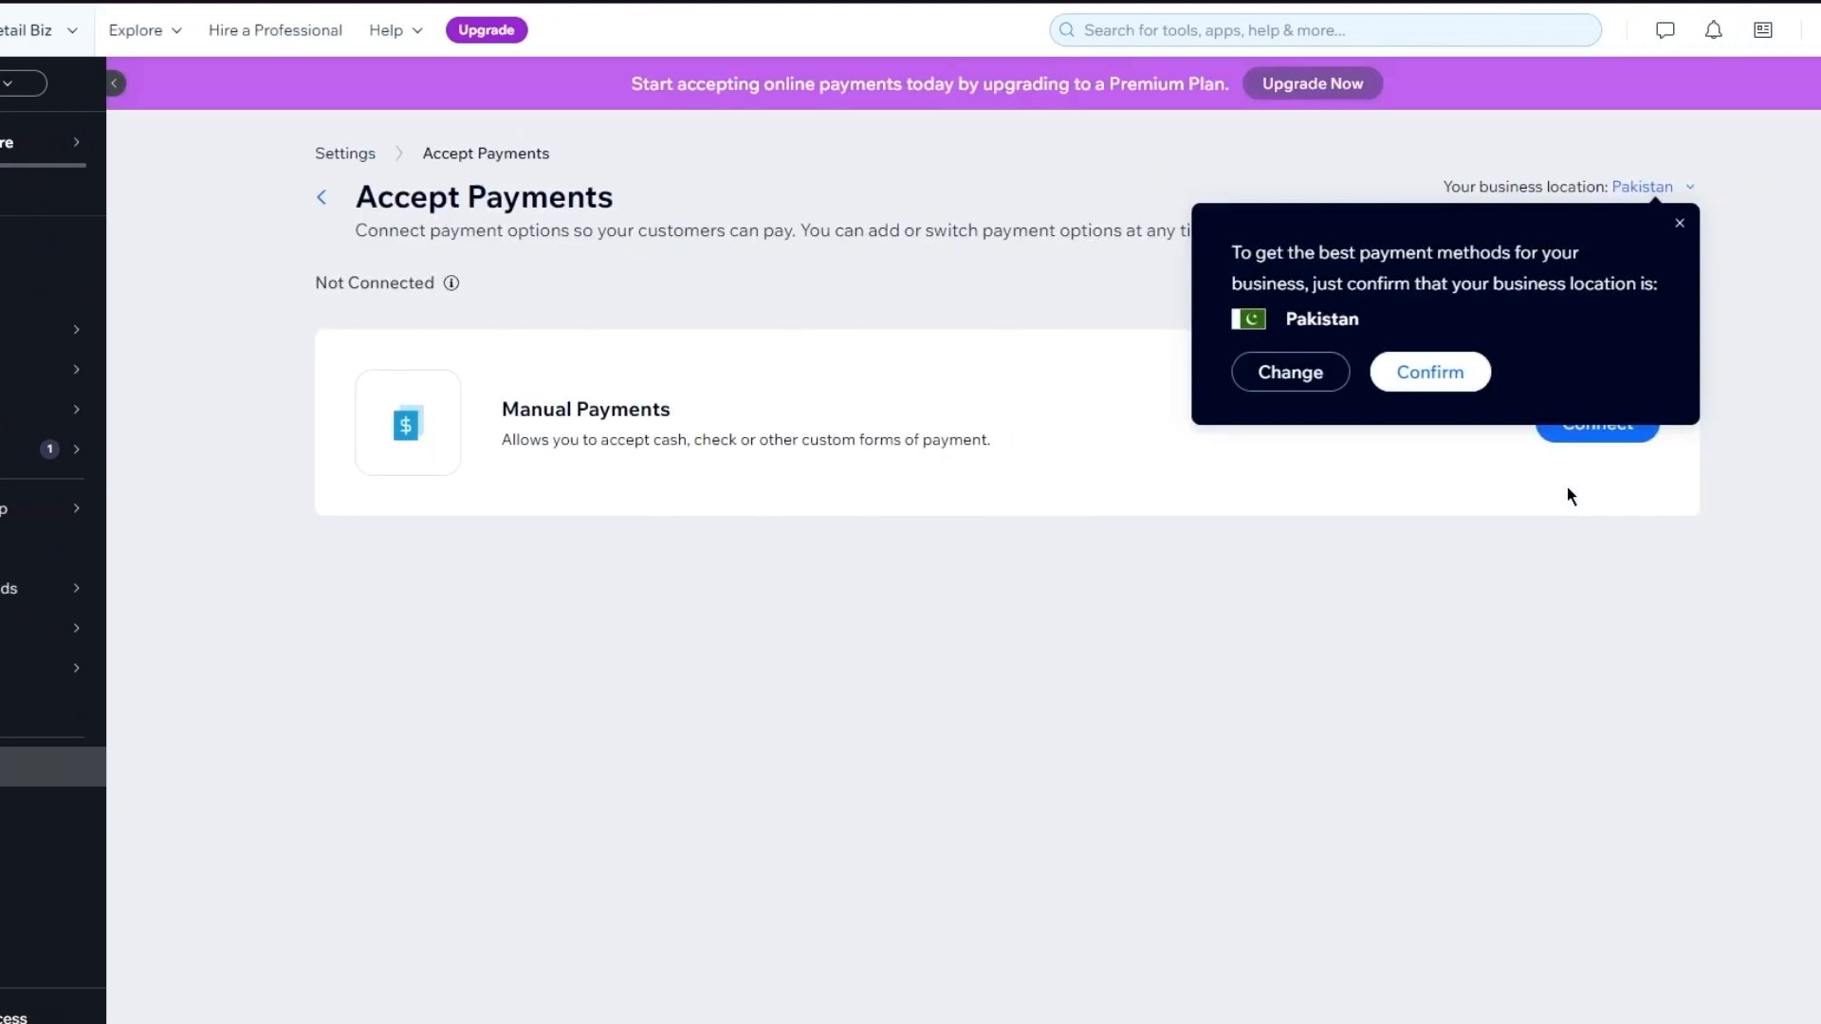
left_click(1679, 224)
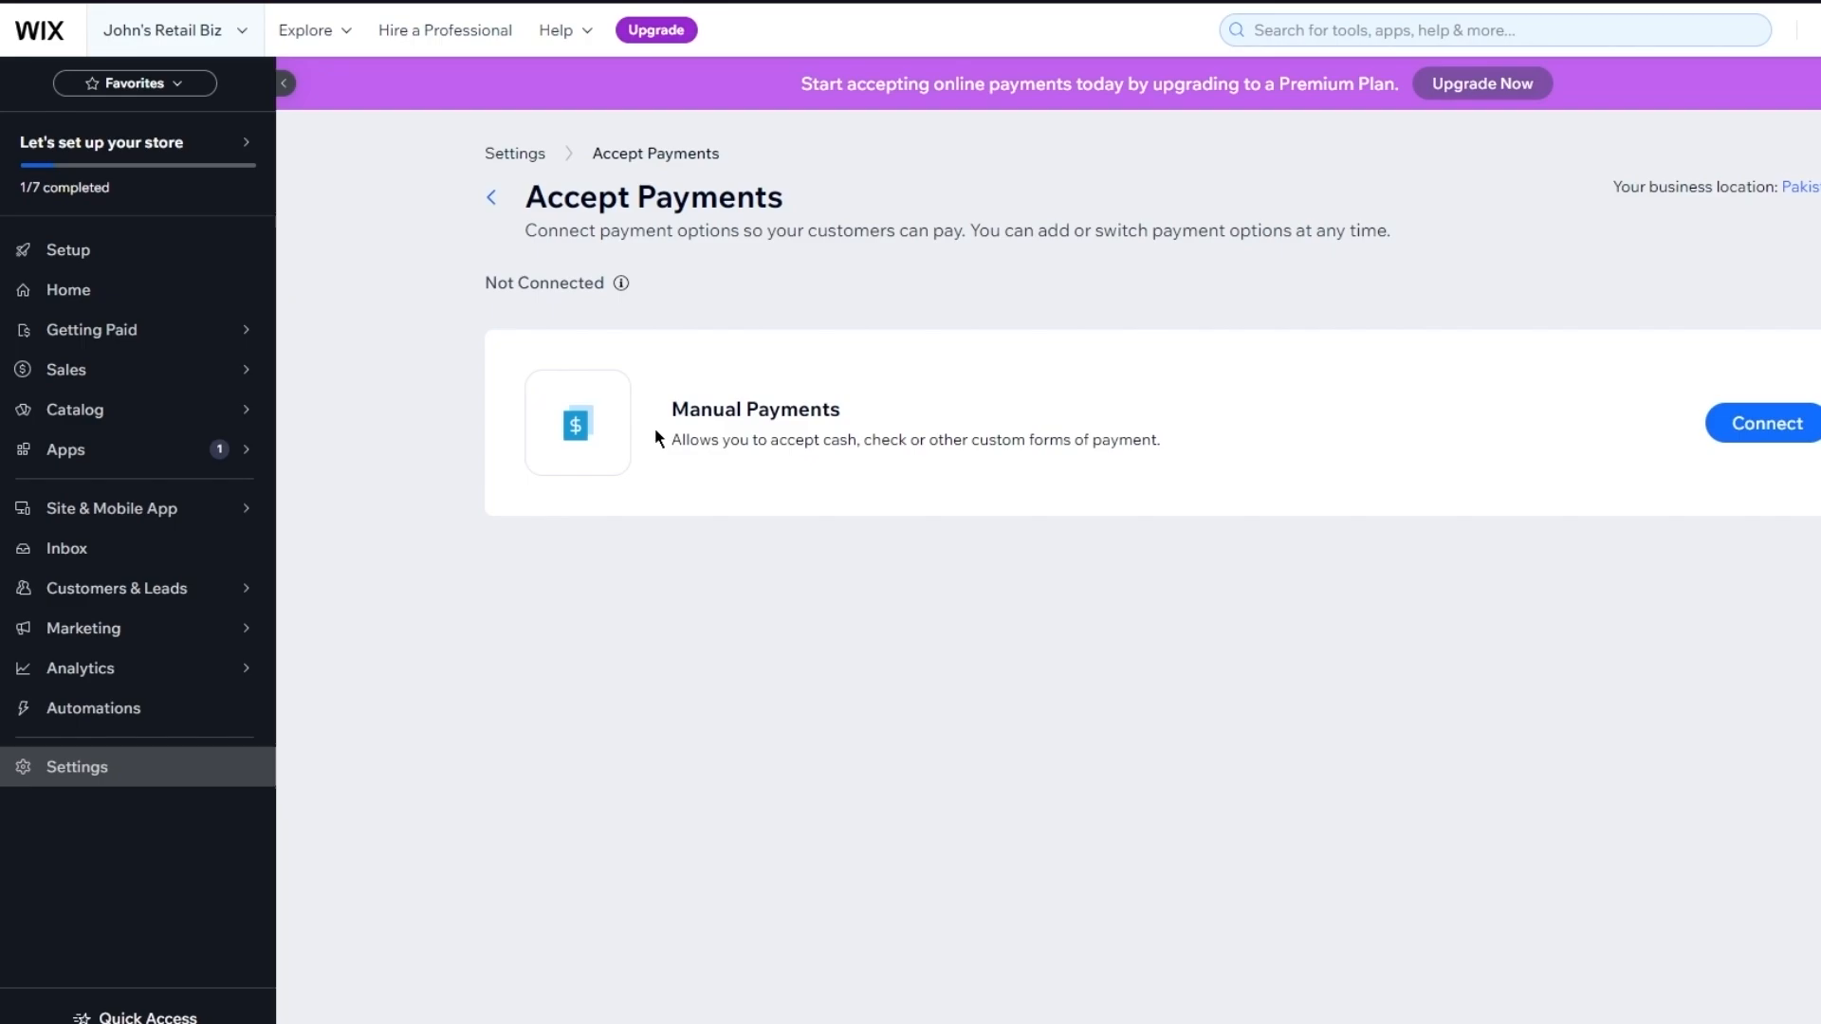
left_click(1788, 423)
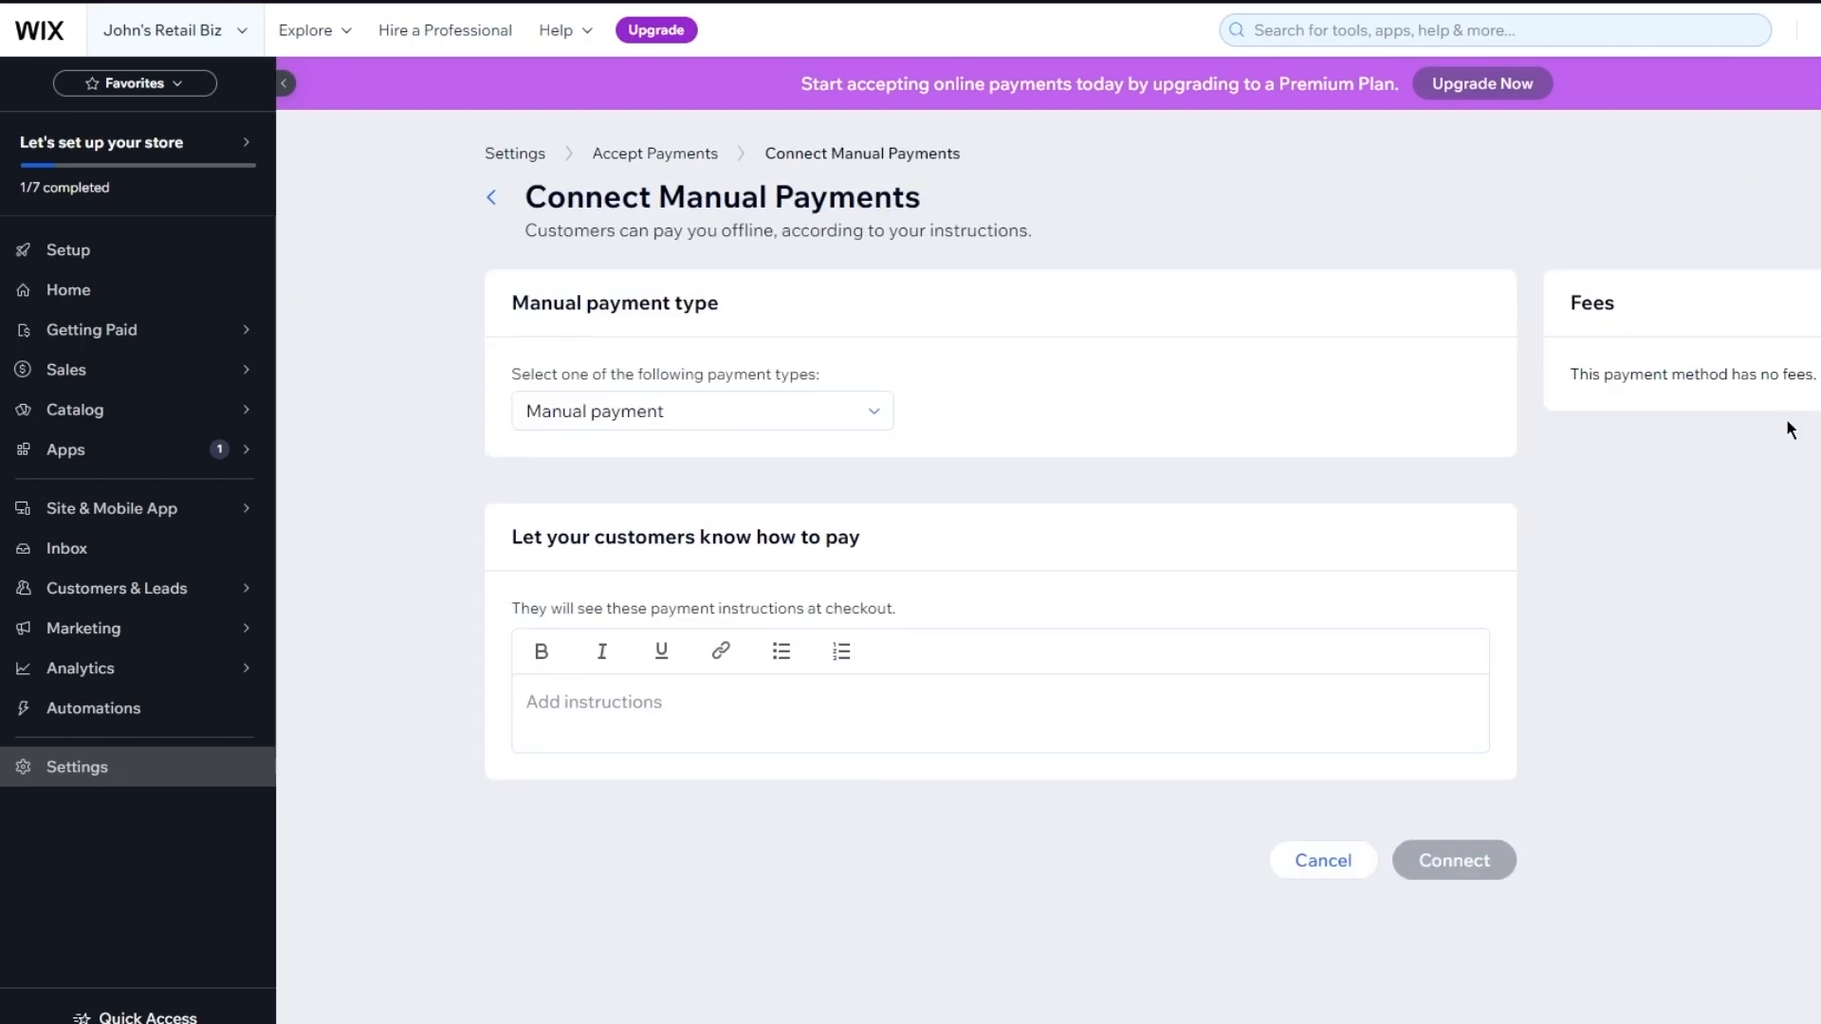
left_click(713, 409)
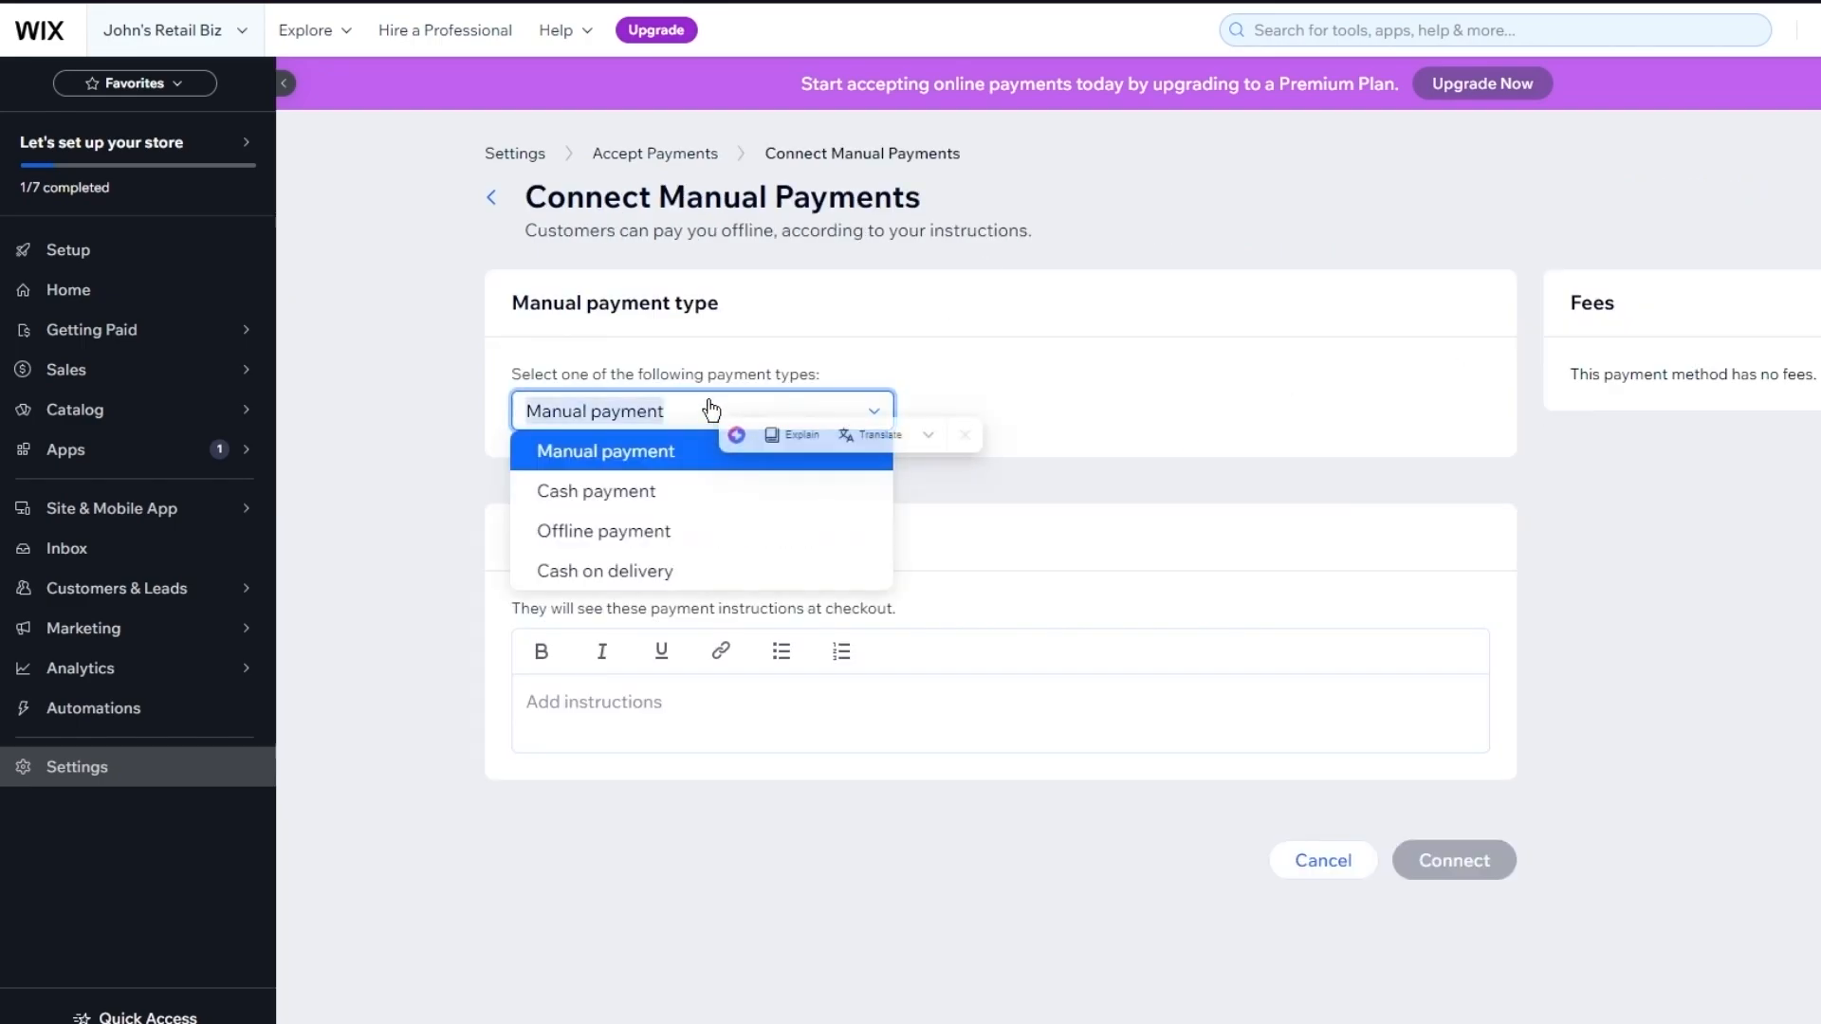
left_click(492, 196)
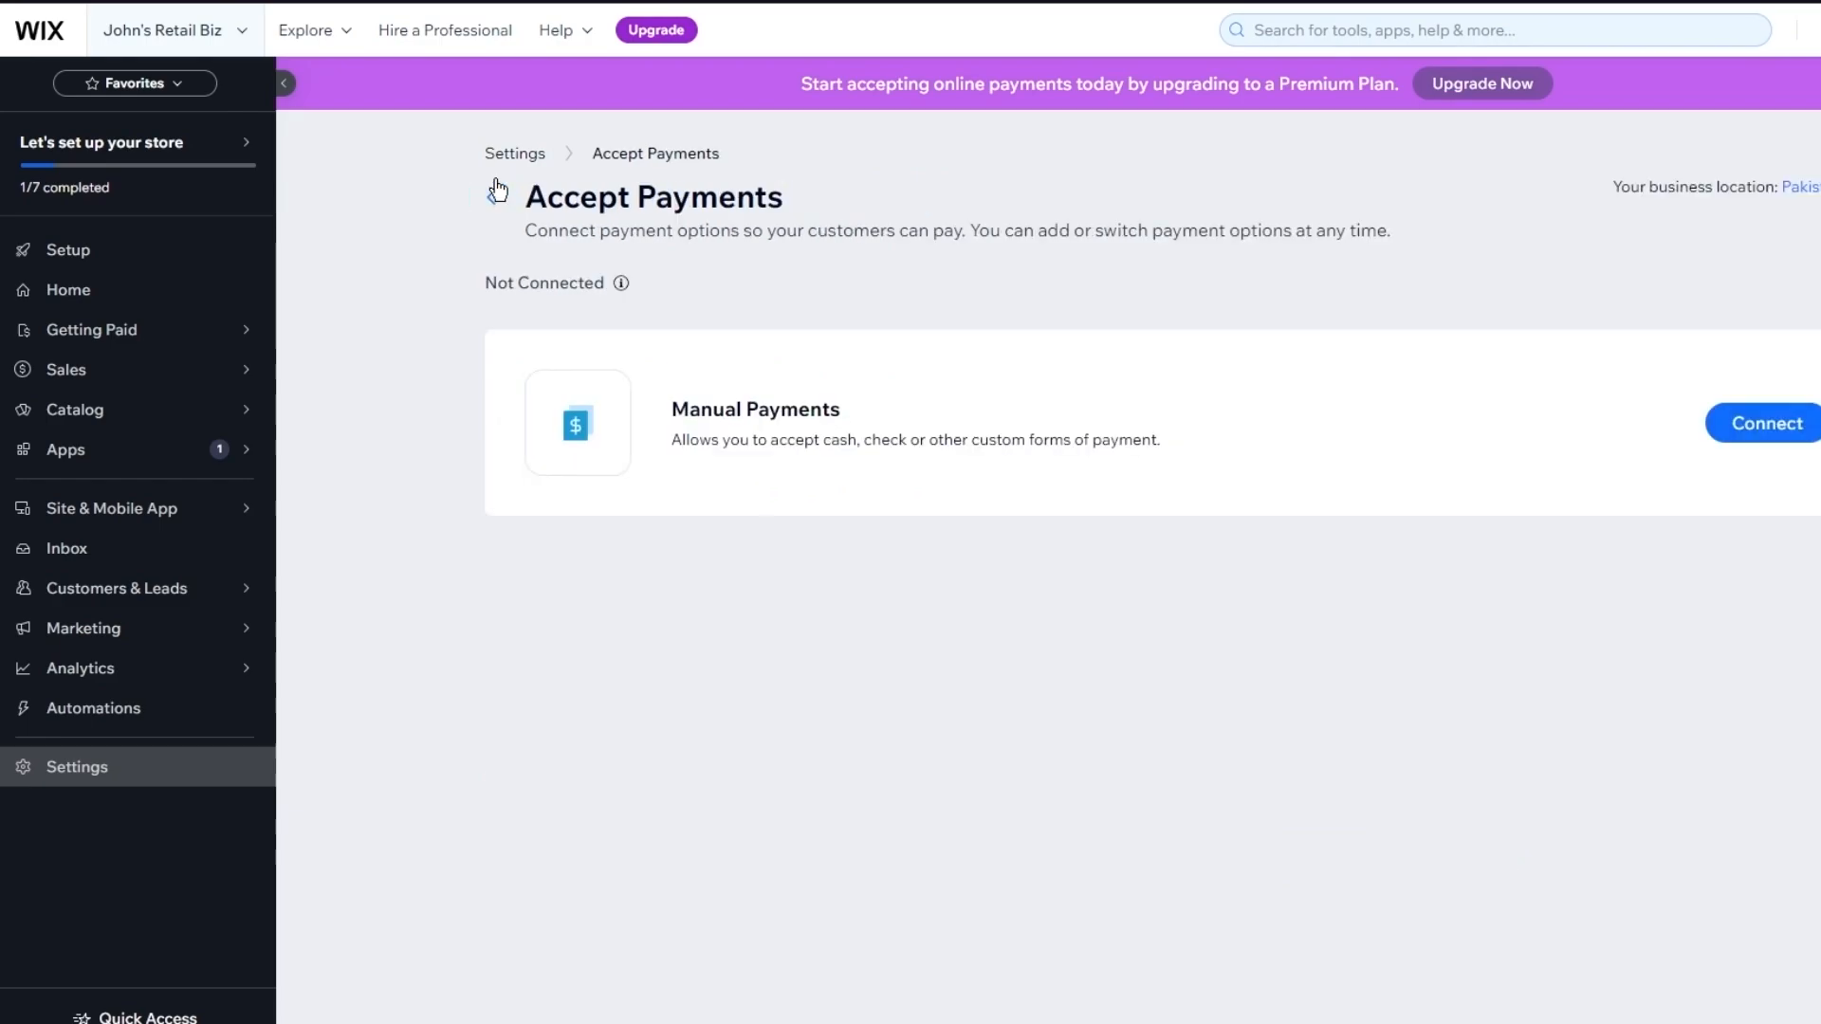
Change the business location from Pakistan to United States
left_click(1808, 187)
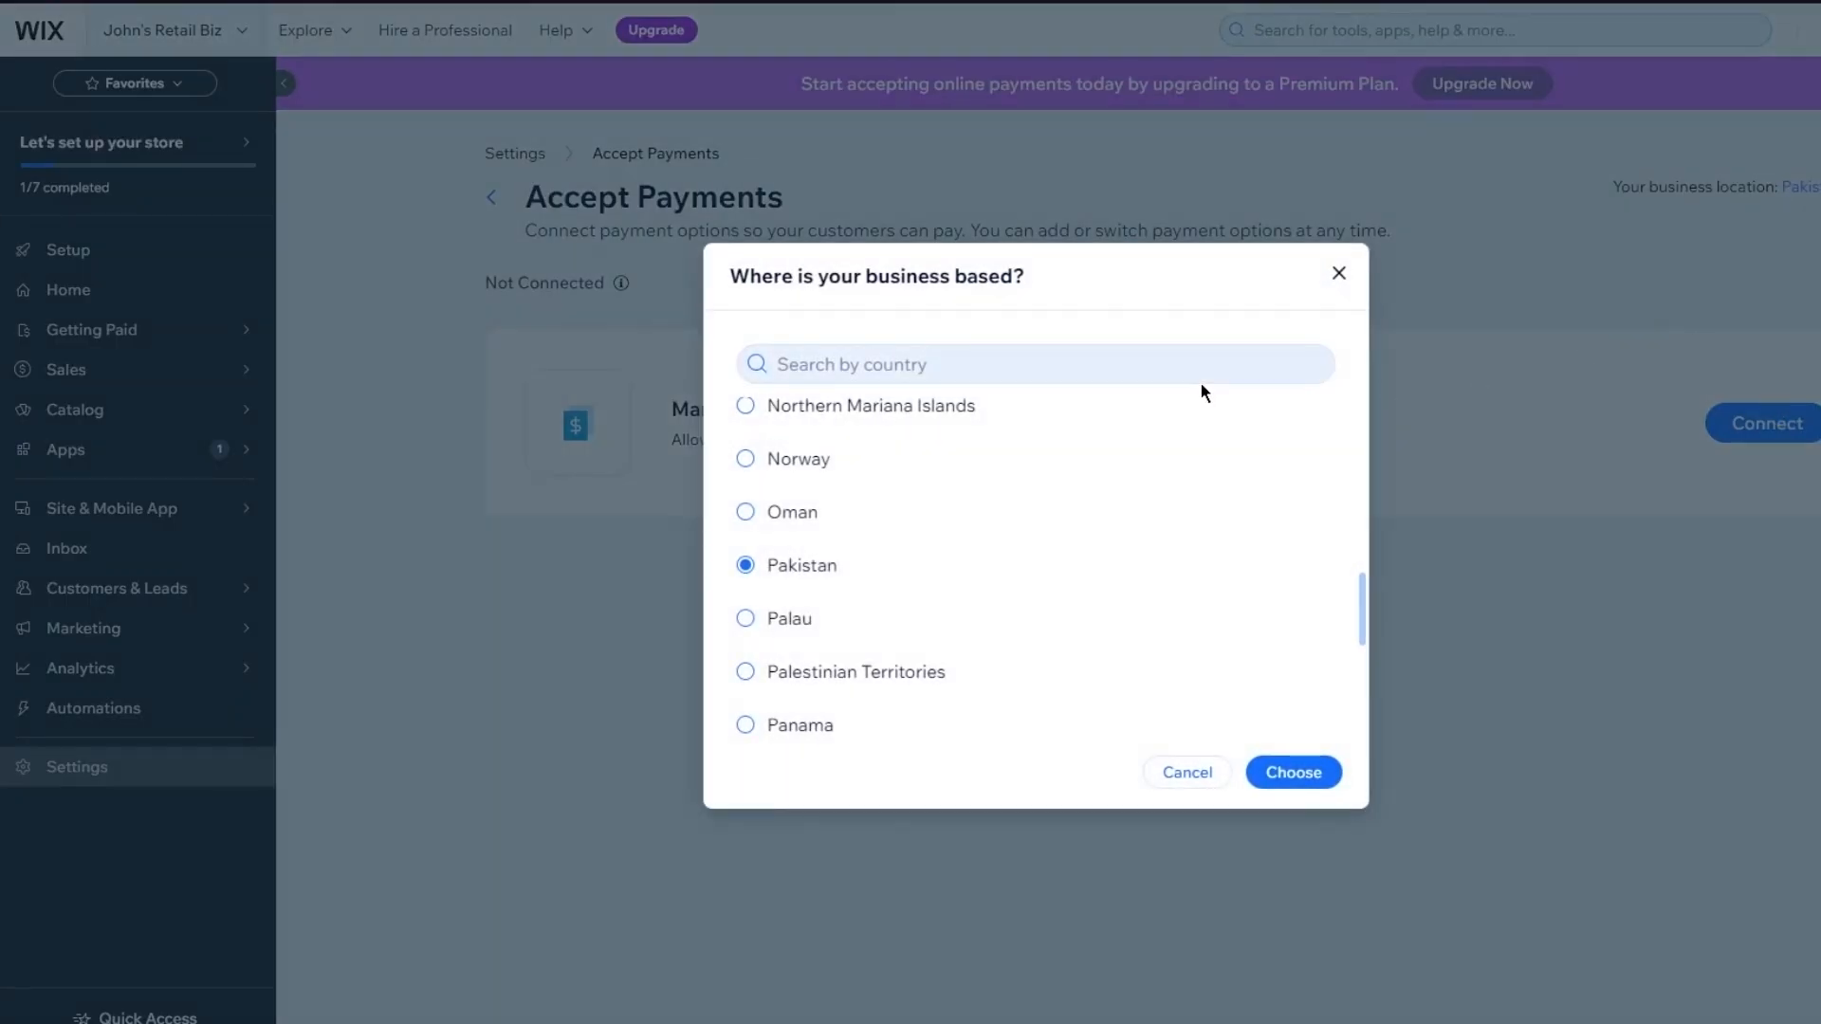
scroll(1053, 566, "down", 15)
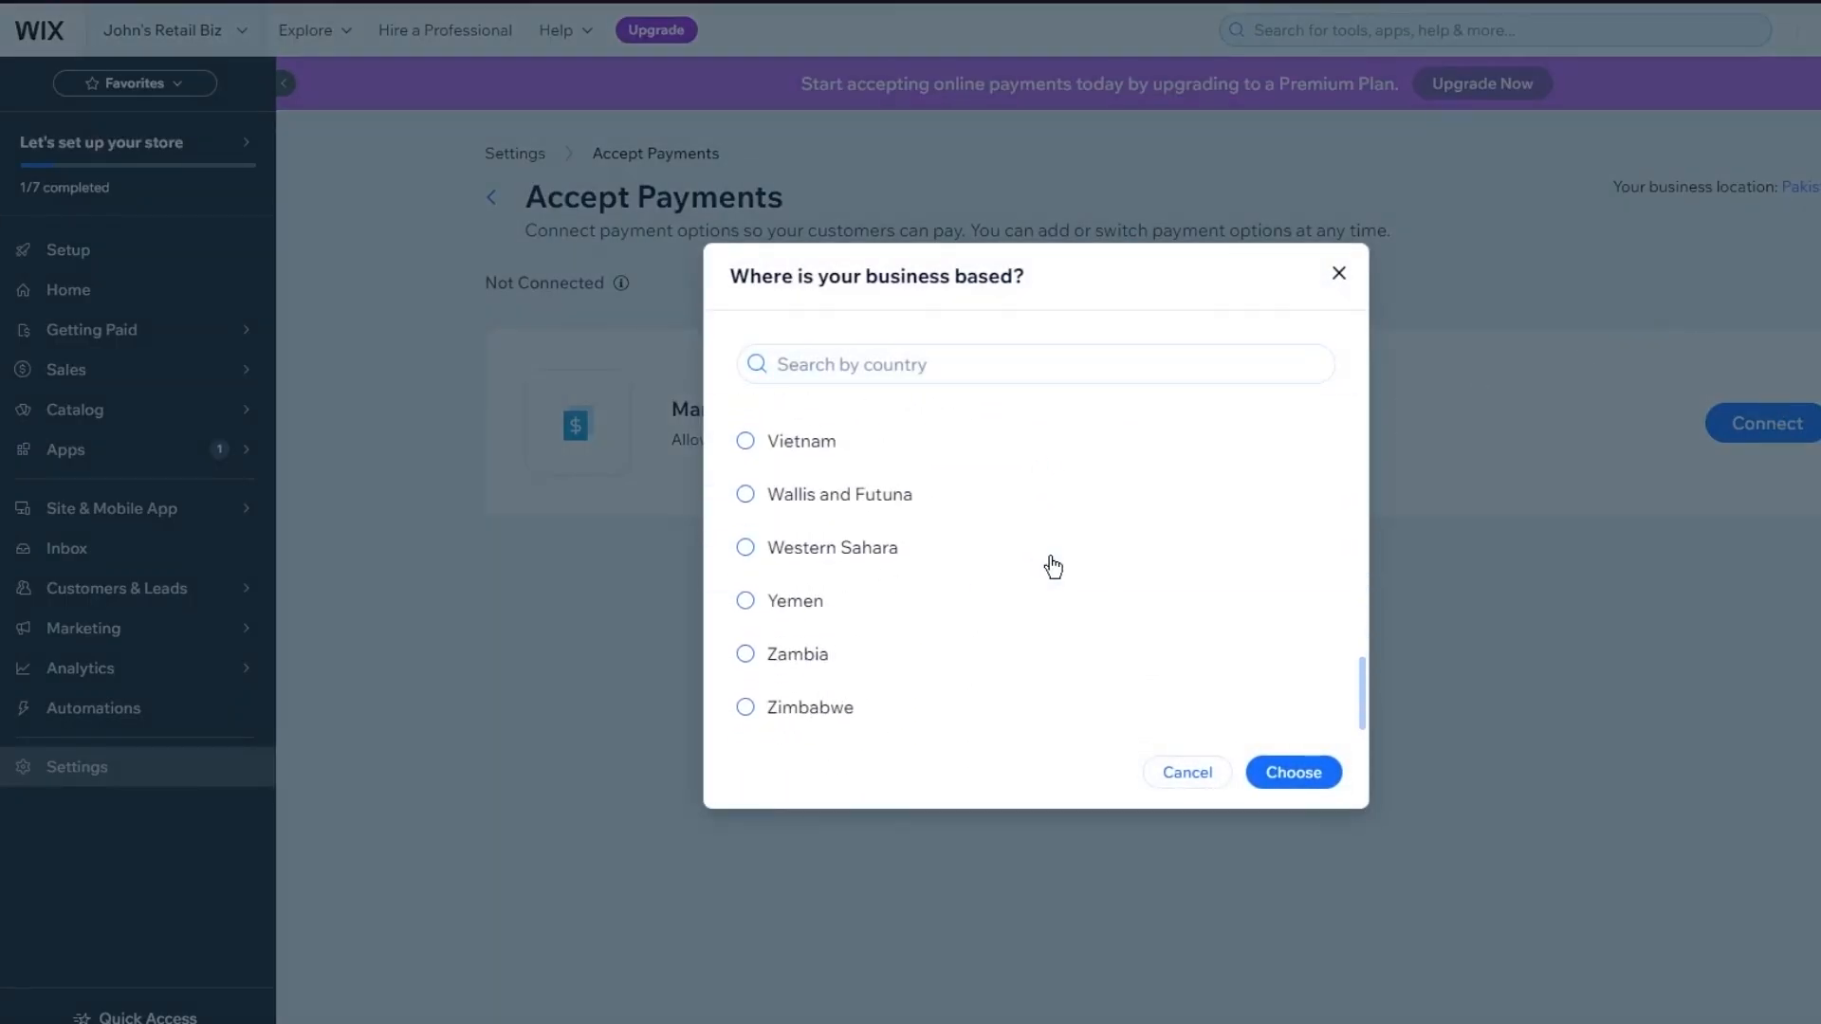
scroll(853, 499, "up", 2)
scroll(850, 500, "up", 3)
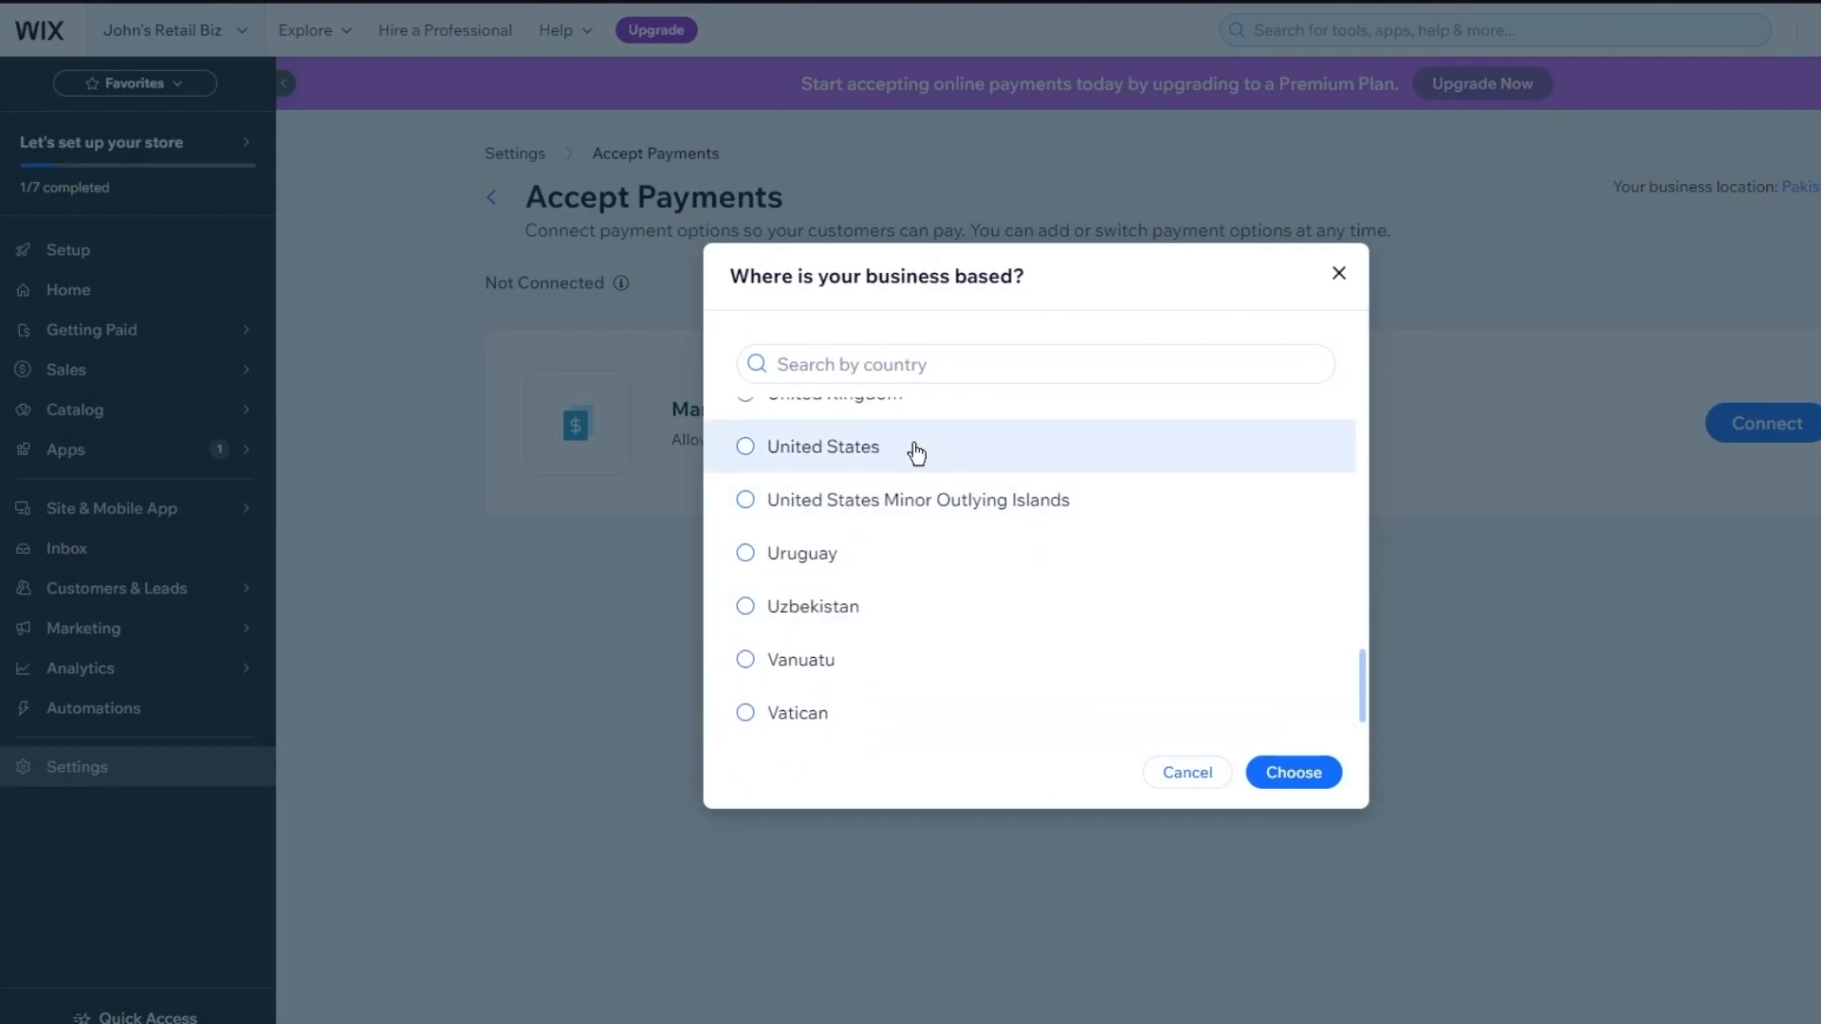
left_click(916, 447)
left_click(1267, 781)
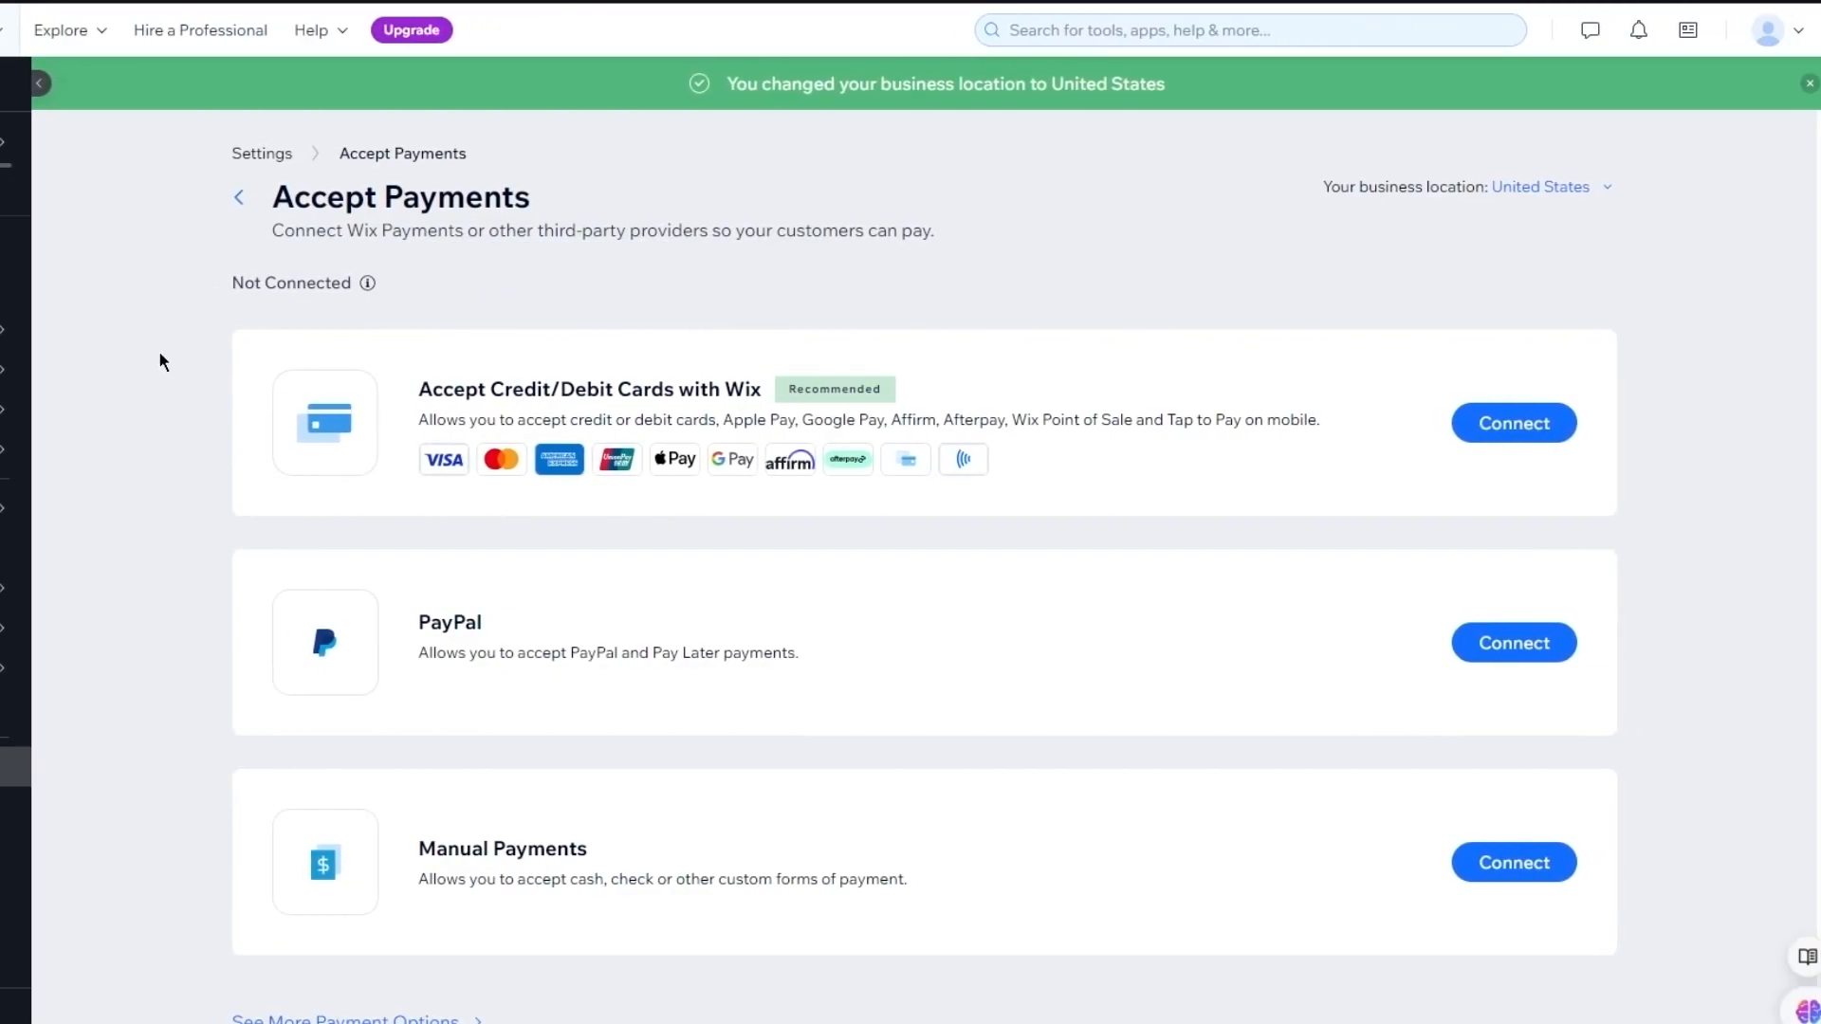
Connect Wix Payments for cards, declaring no prohibited products, and accept the terms
scroll(159, 360, "down", 1)
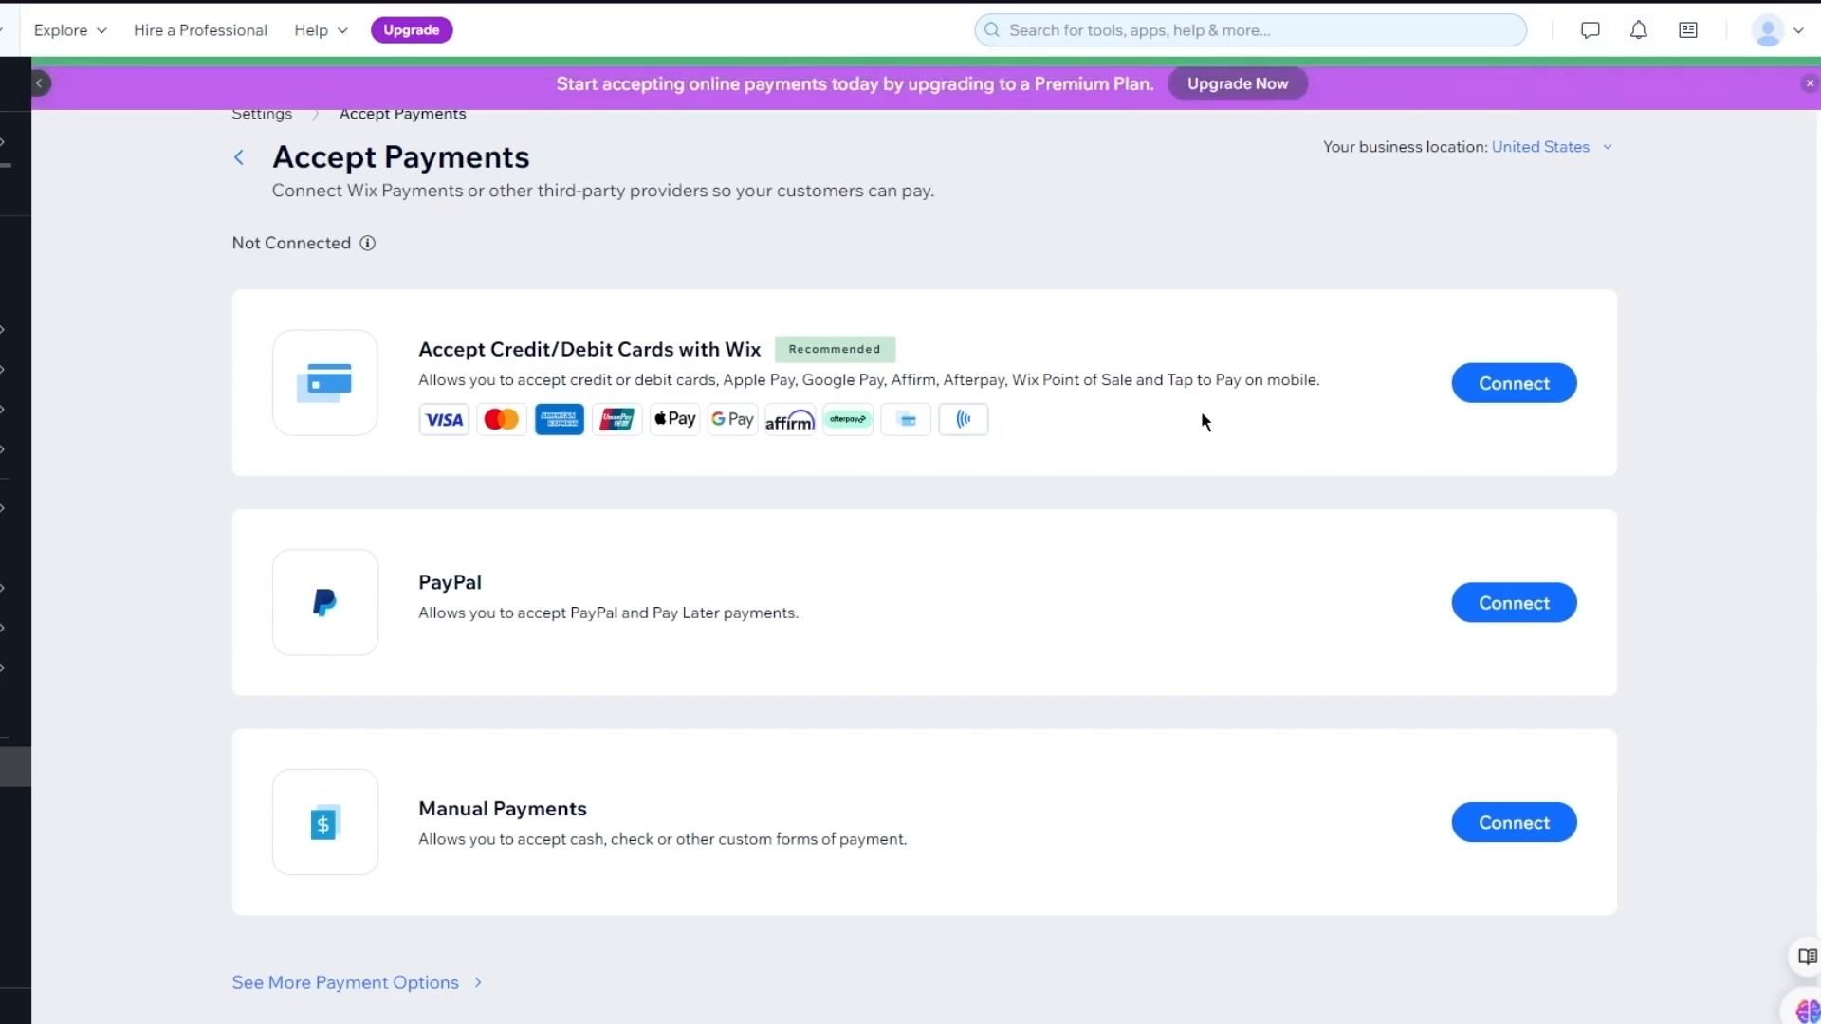
left_click(1484, 391)
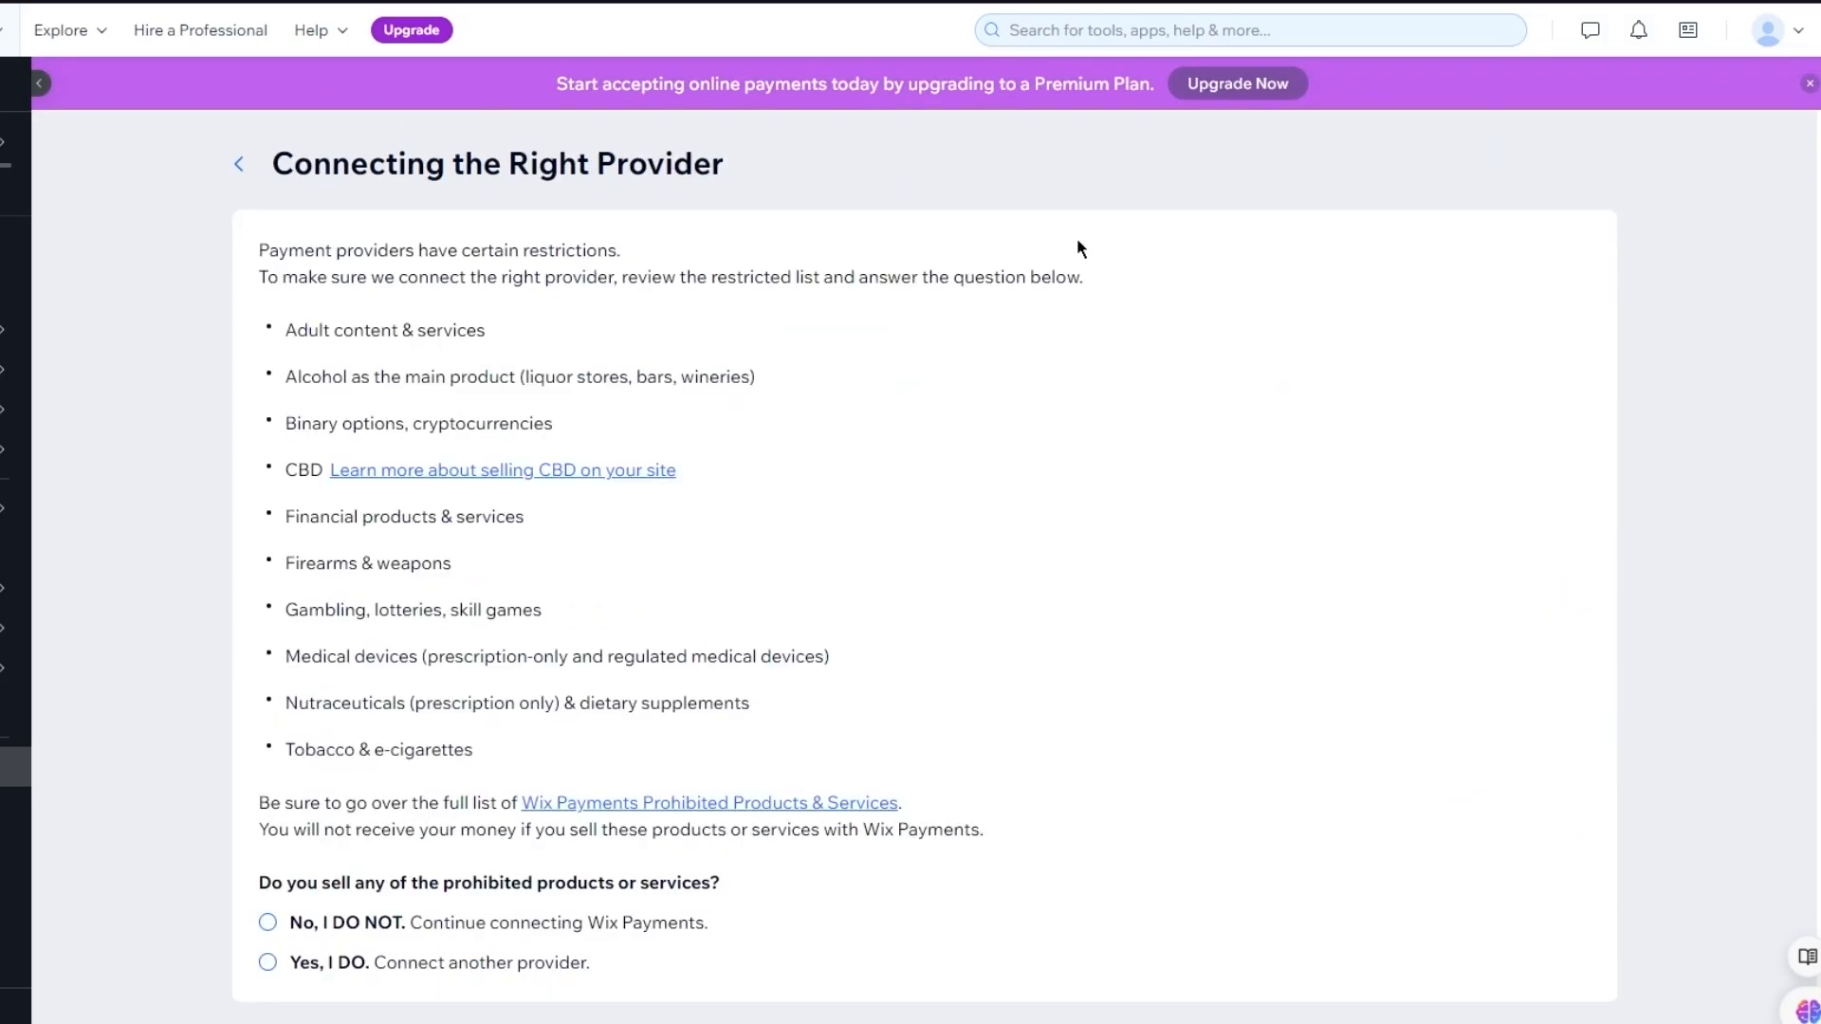
scroll(1077, 242, "down", 2)
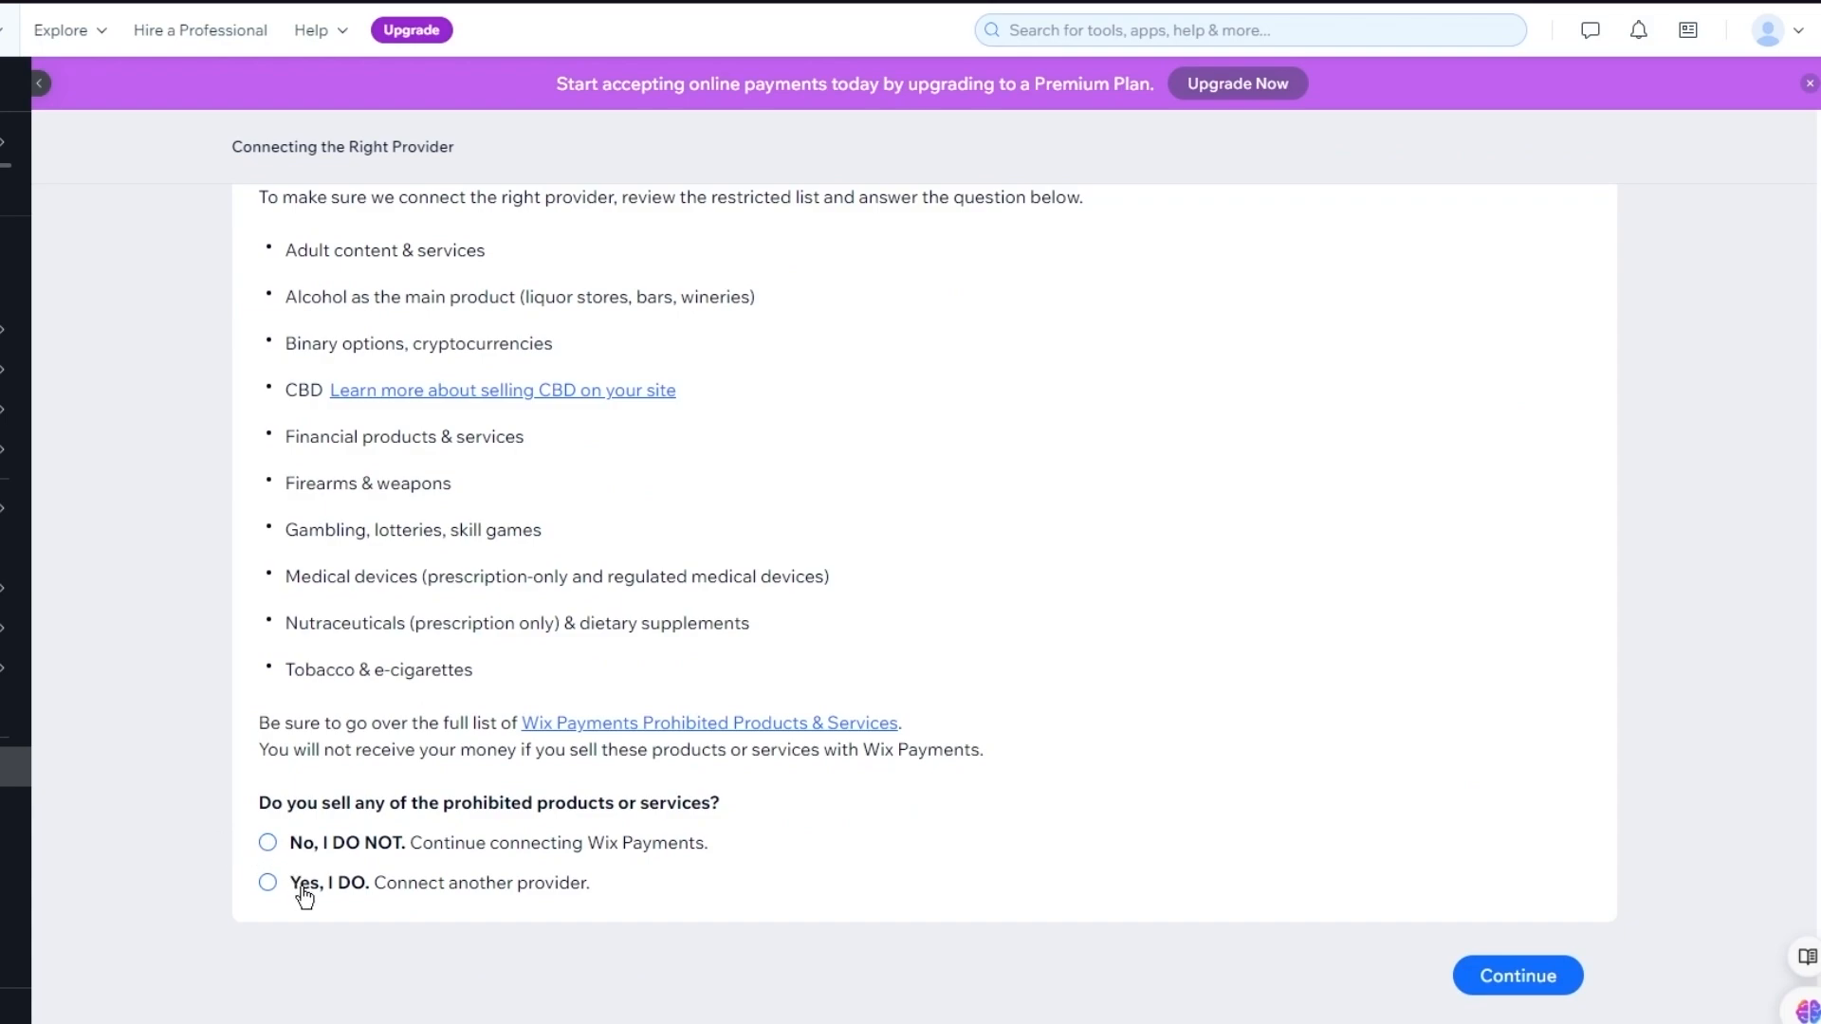
left_click(365, 847)
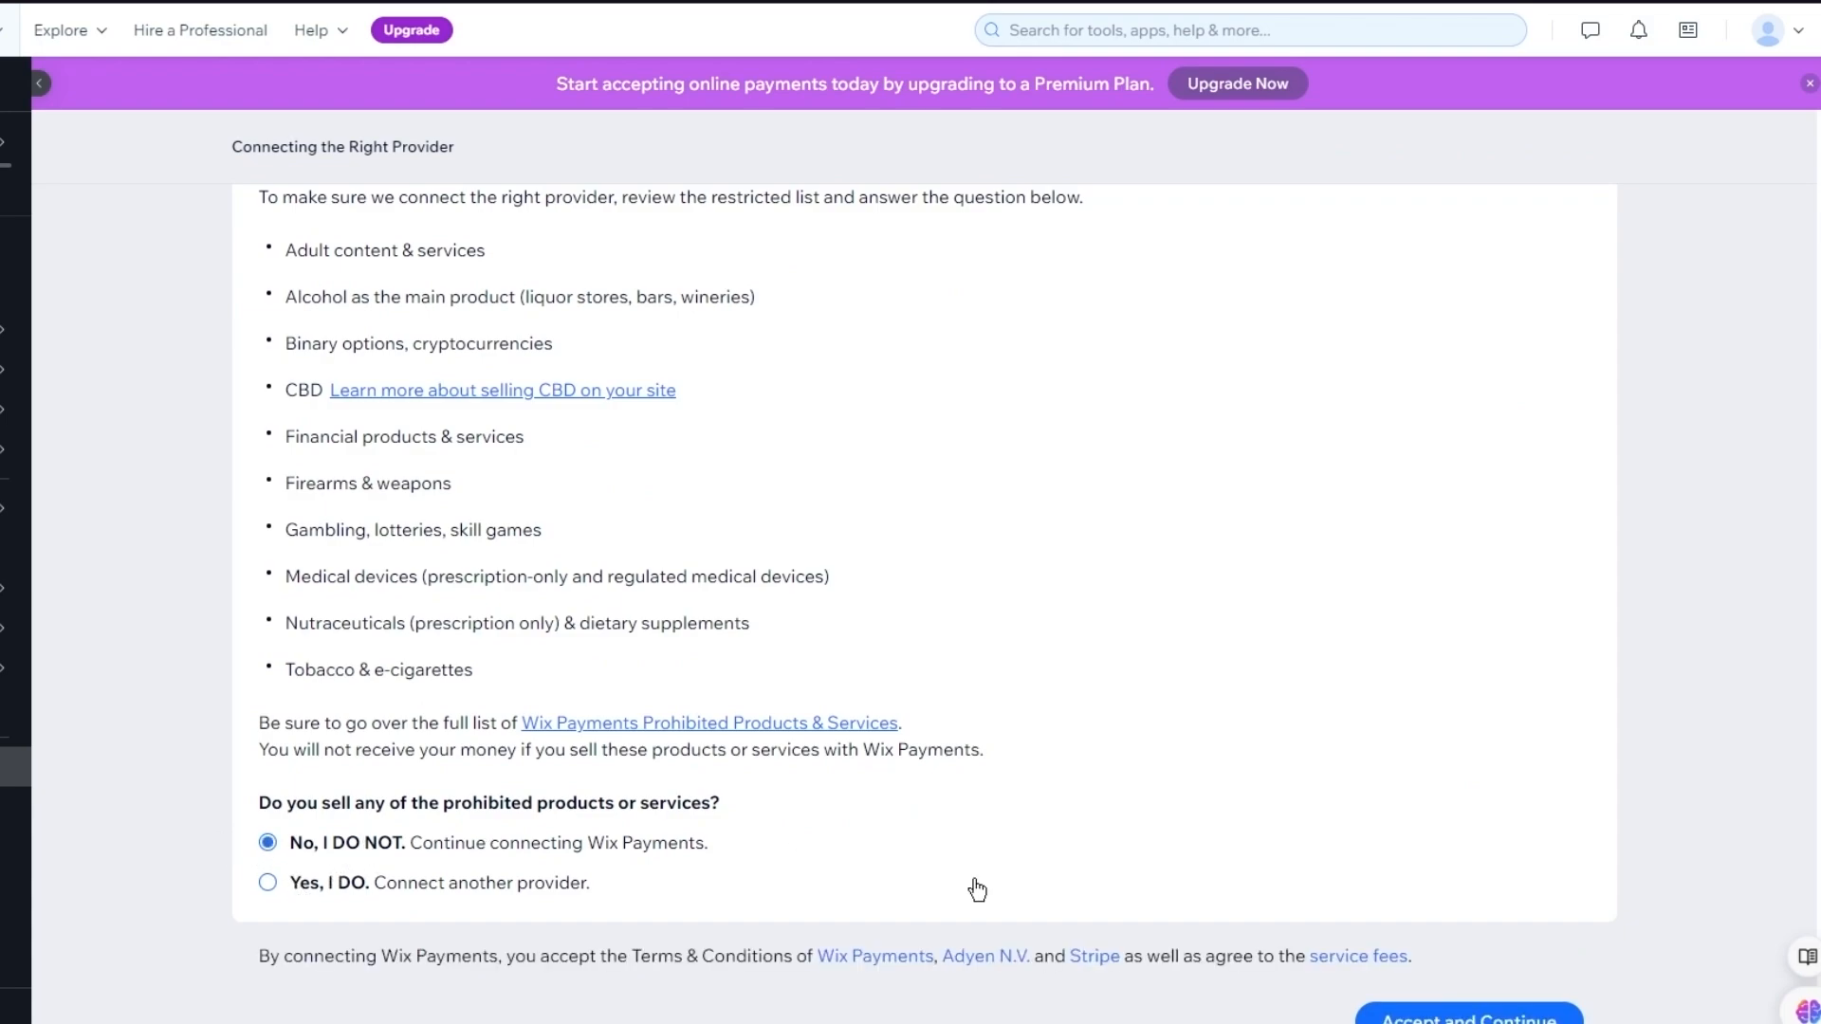
left_click(1468, 1014)
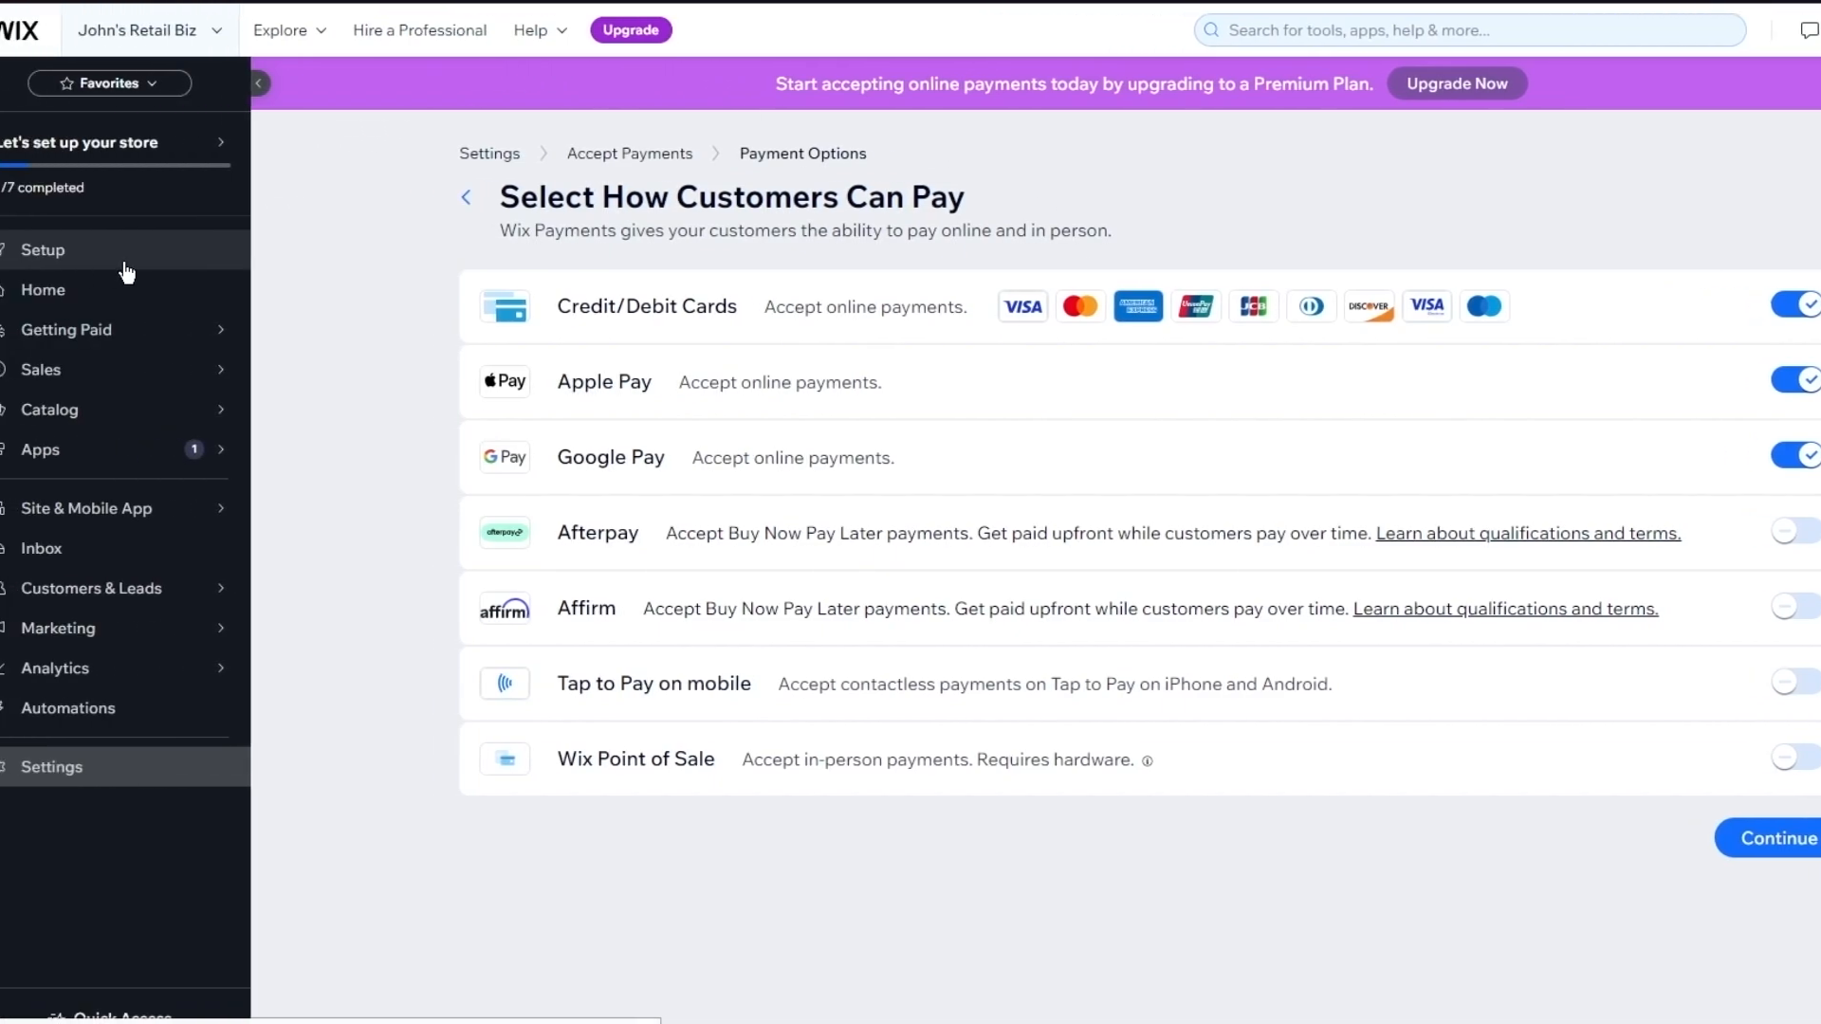
Go back to the Setup checklist from the left sidebar
left_click(125, 265)
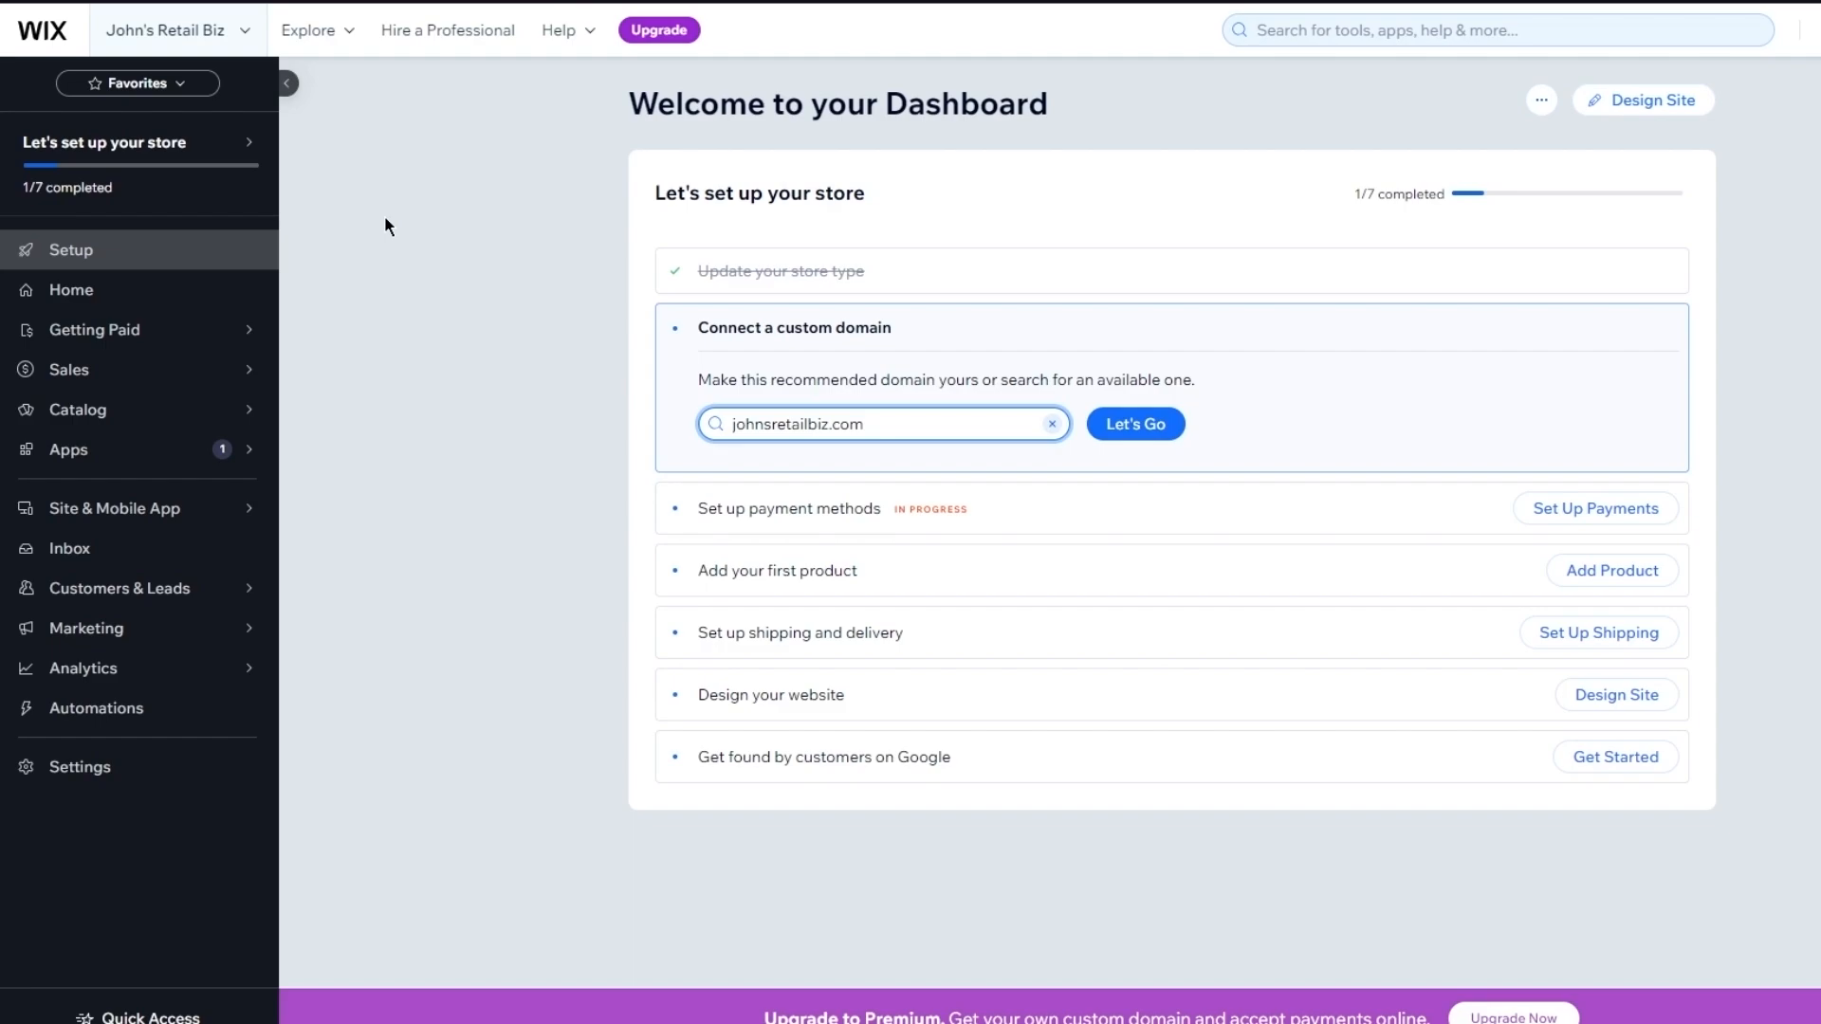
Go from the dashboard's Apps sidebar, through Manage Apps, to the App Market
mouse_move(215, 452)
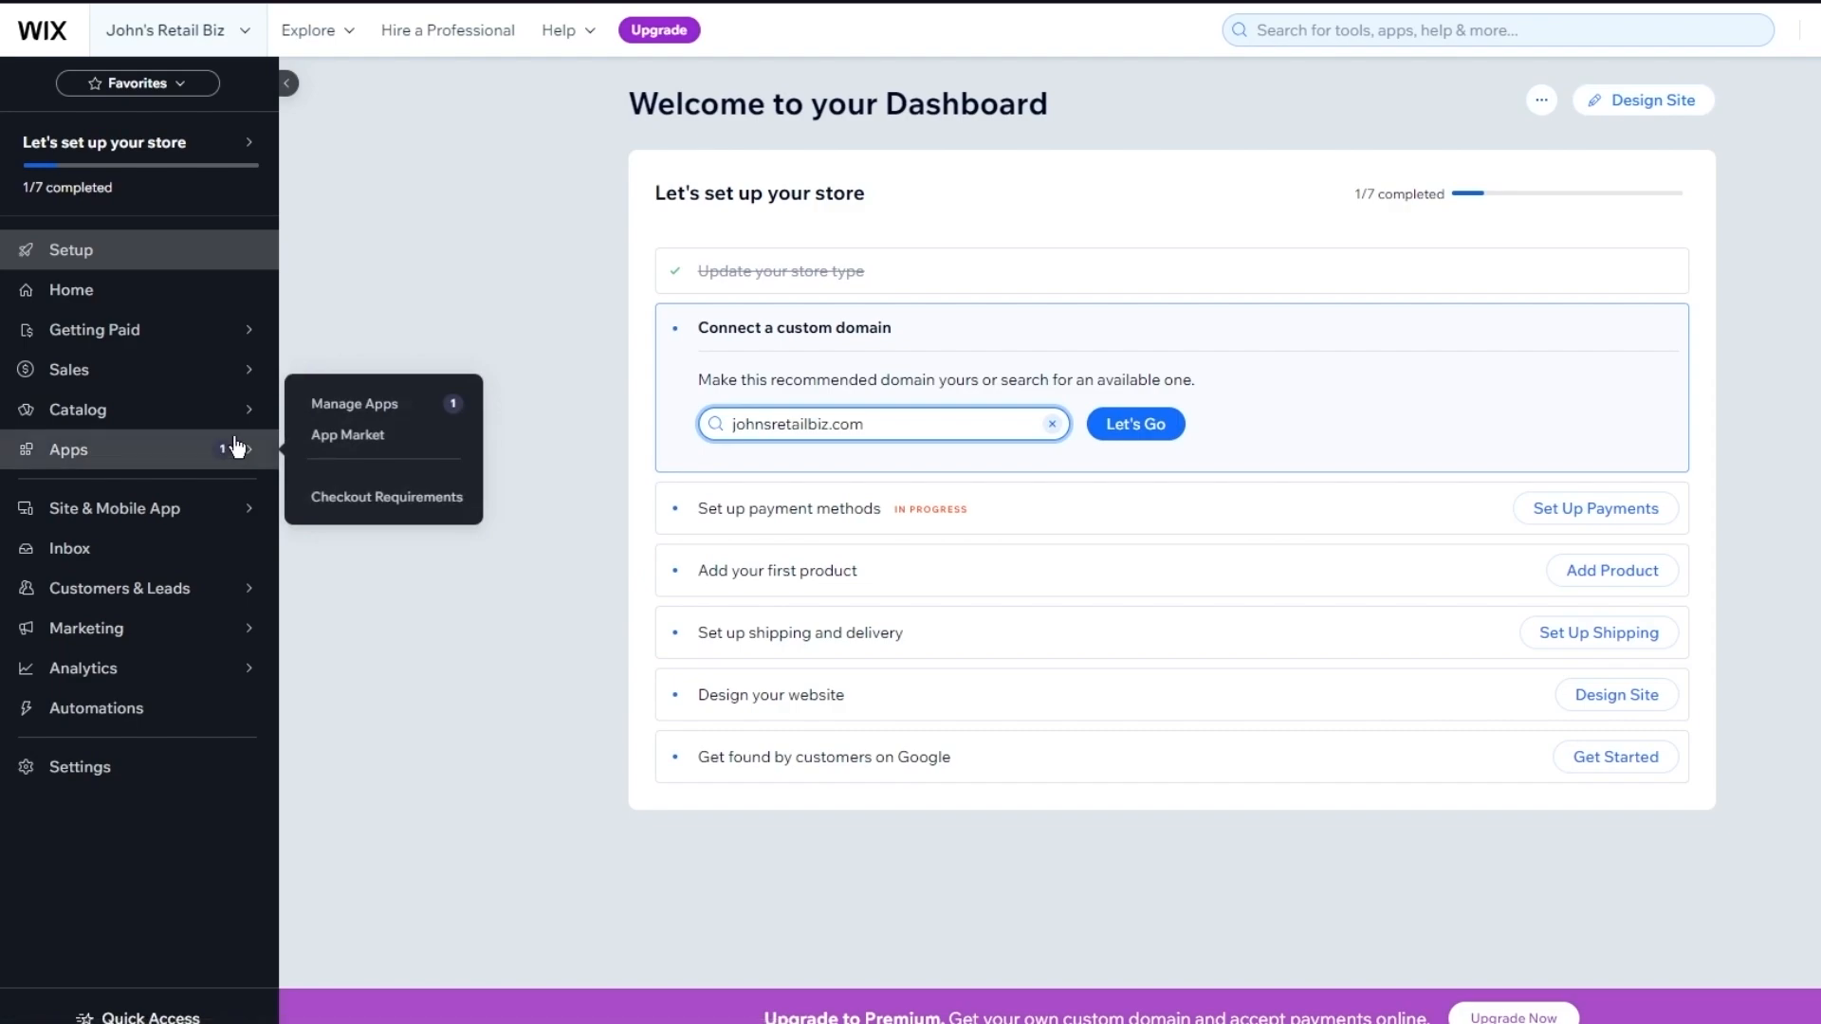
left_click(377, 411)
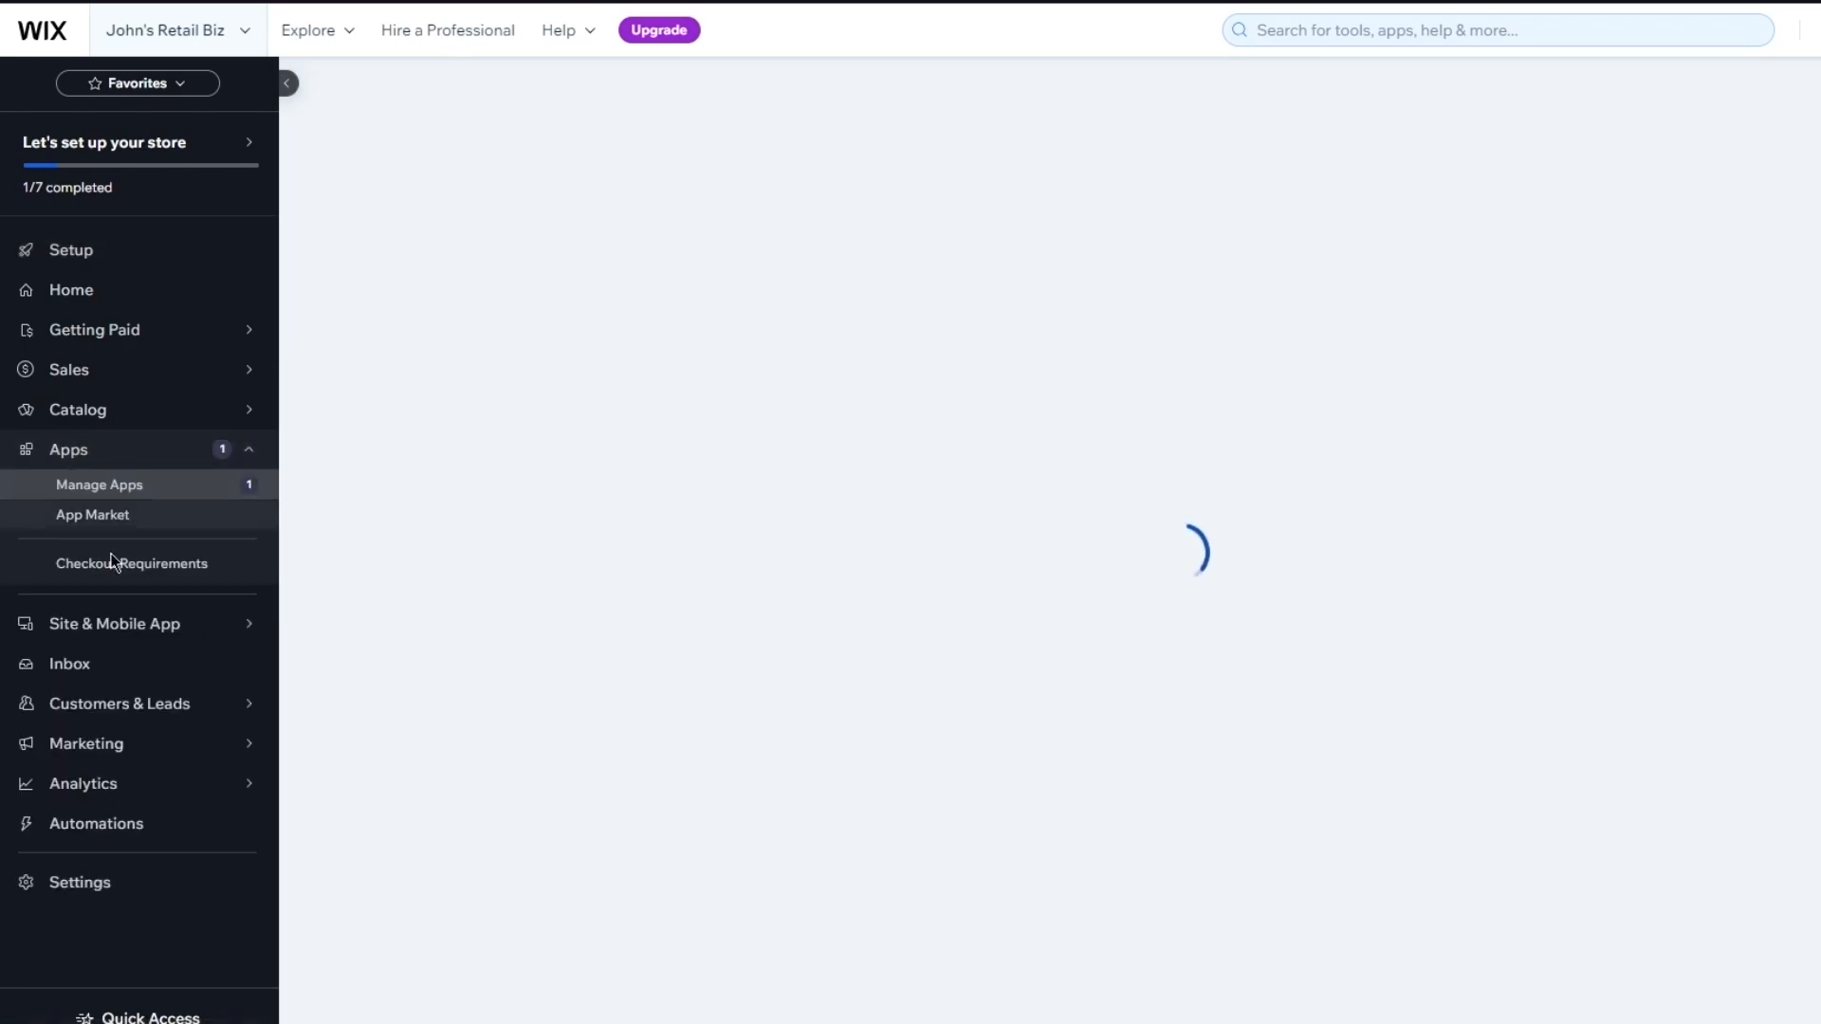
left_click(116, 518)
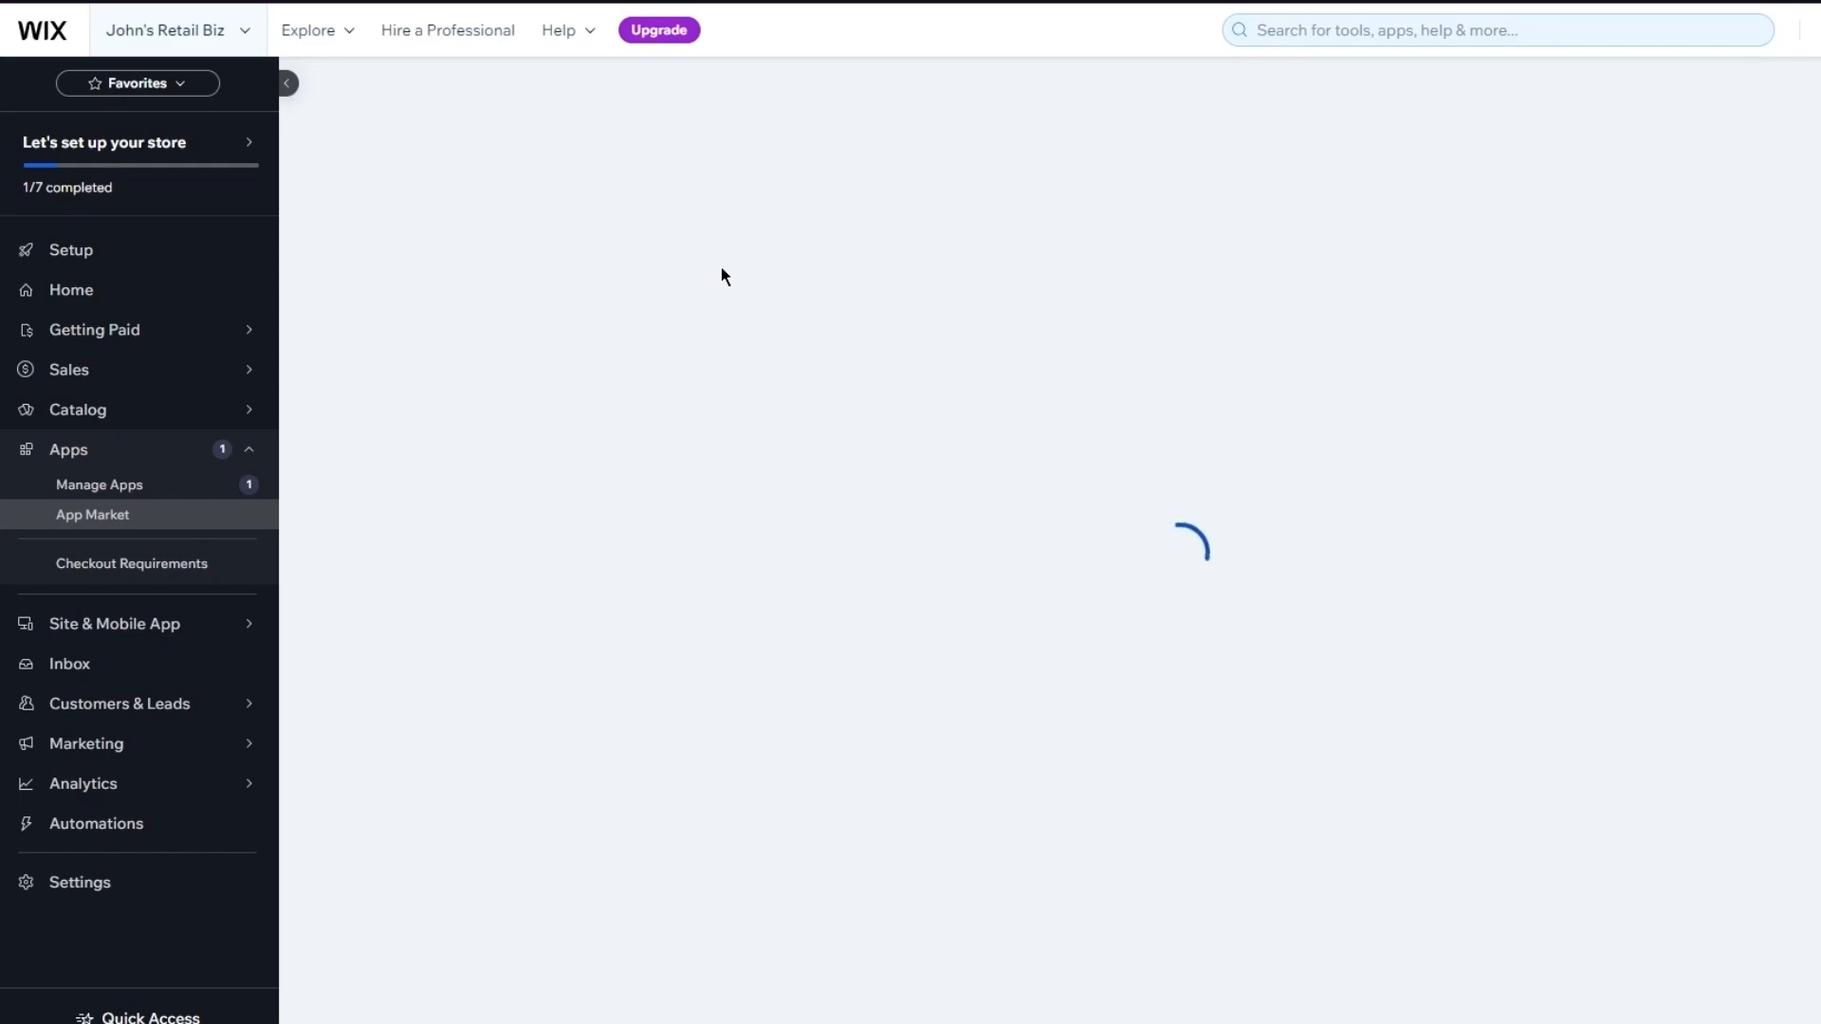
Dismiss the empty 'dropshipping' site search and retry loading the App Market home page
left_click(1386, 19)
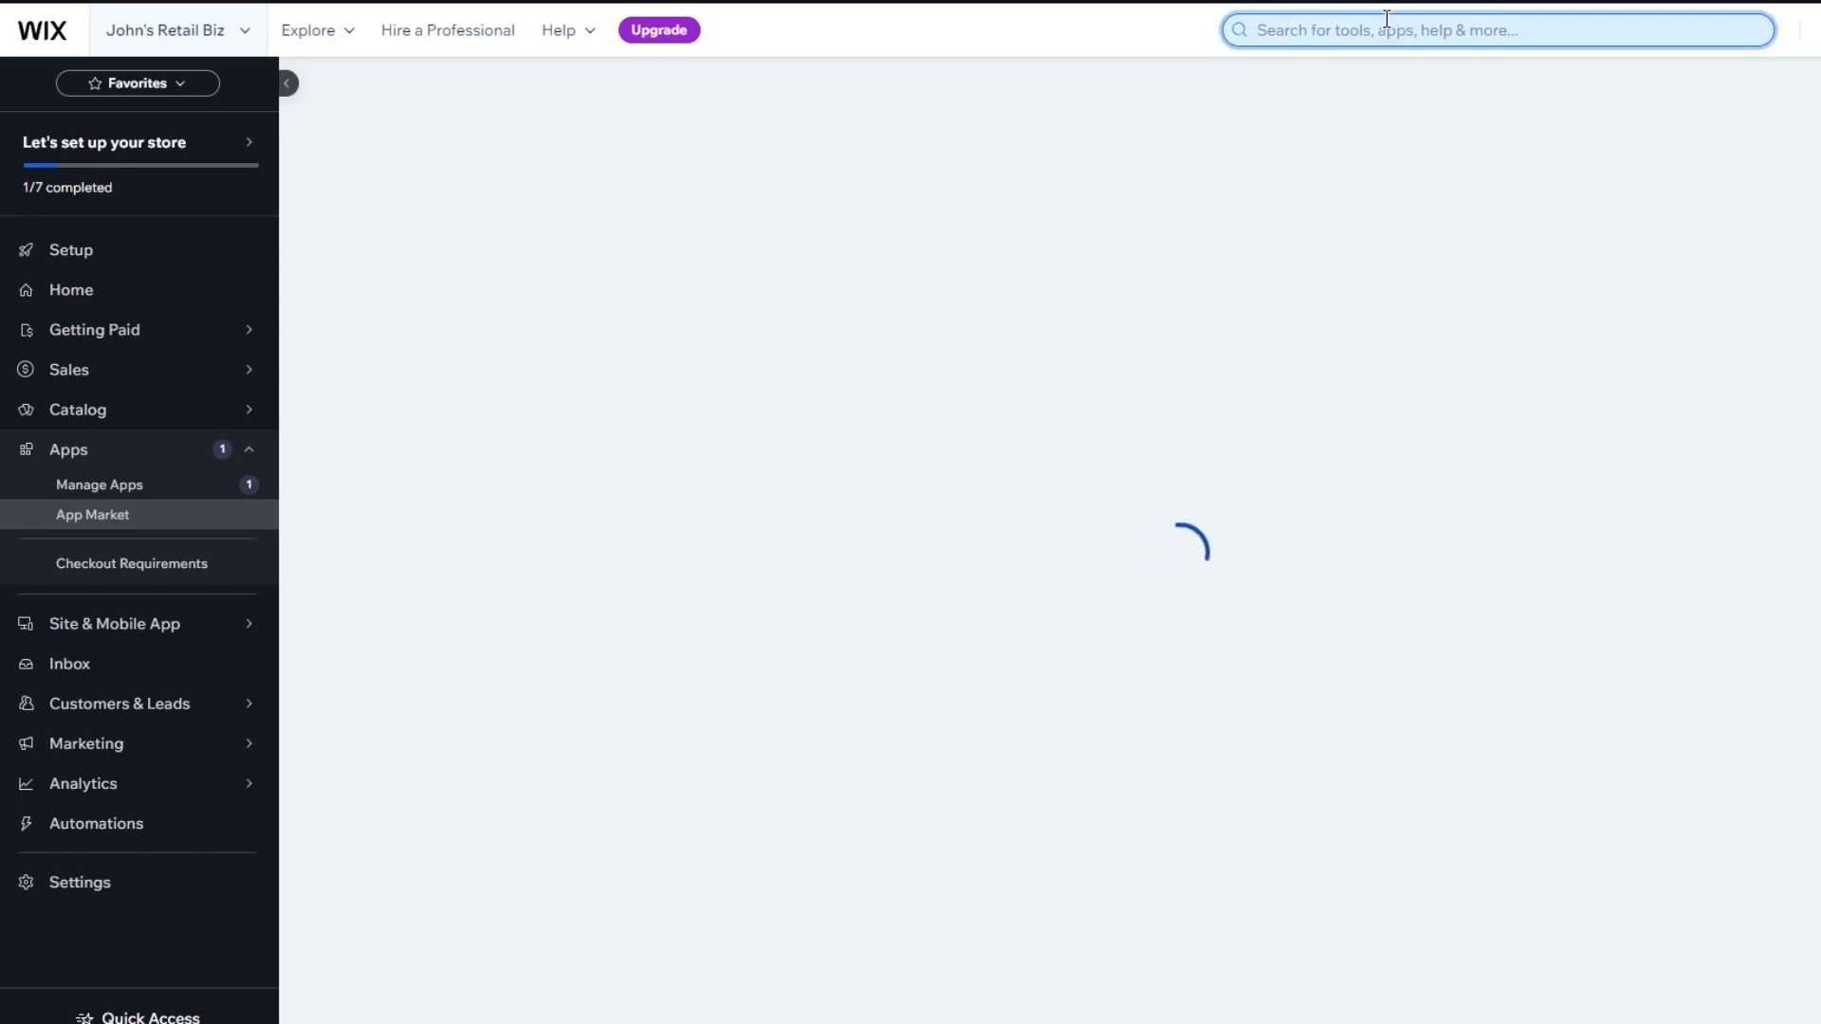
type("dropshipping")
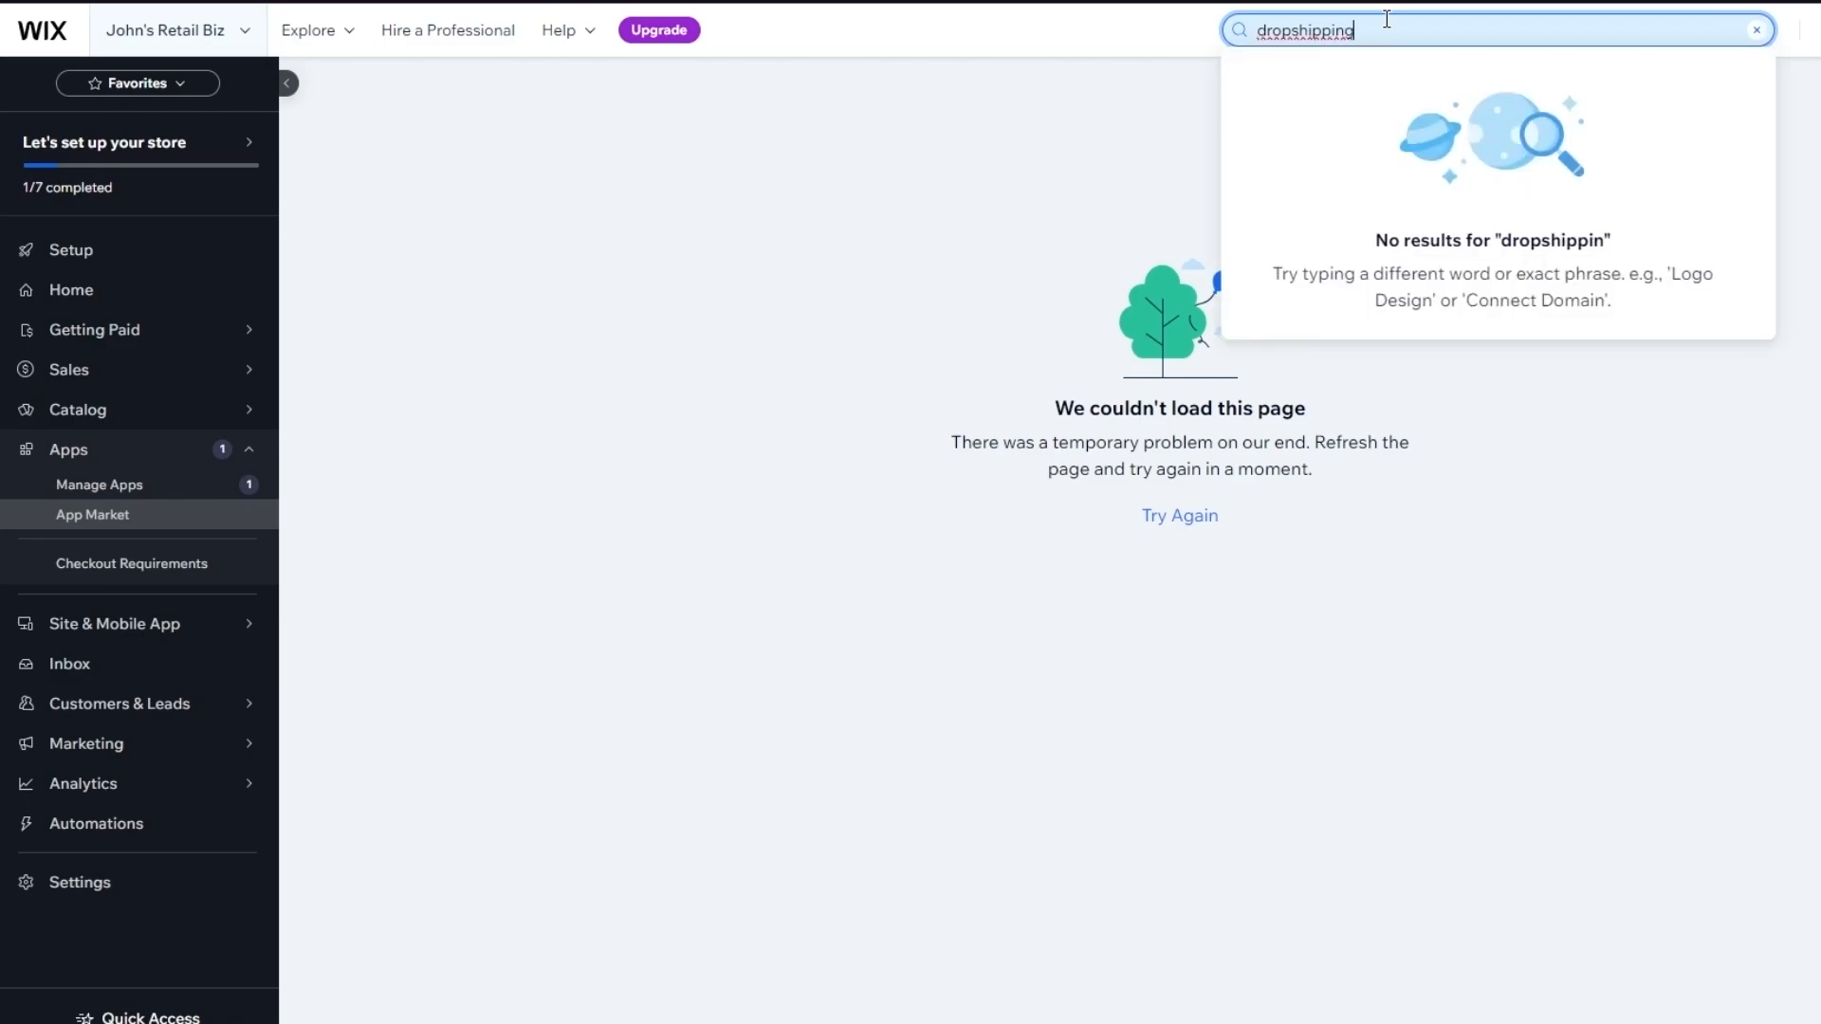
key("Return")
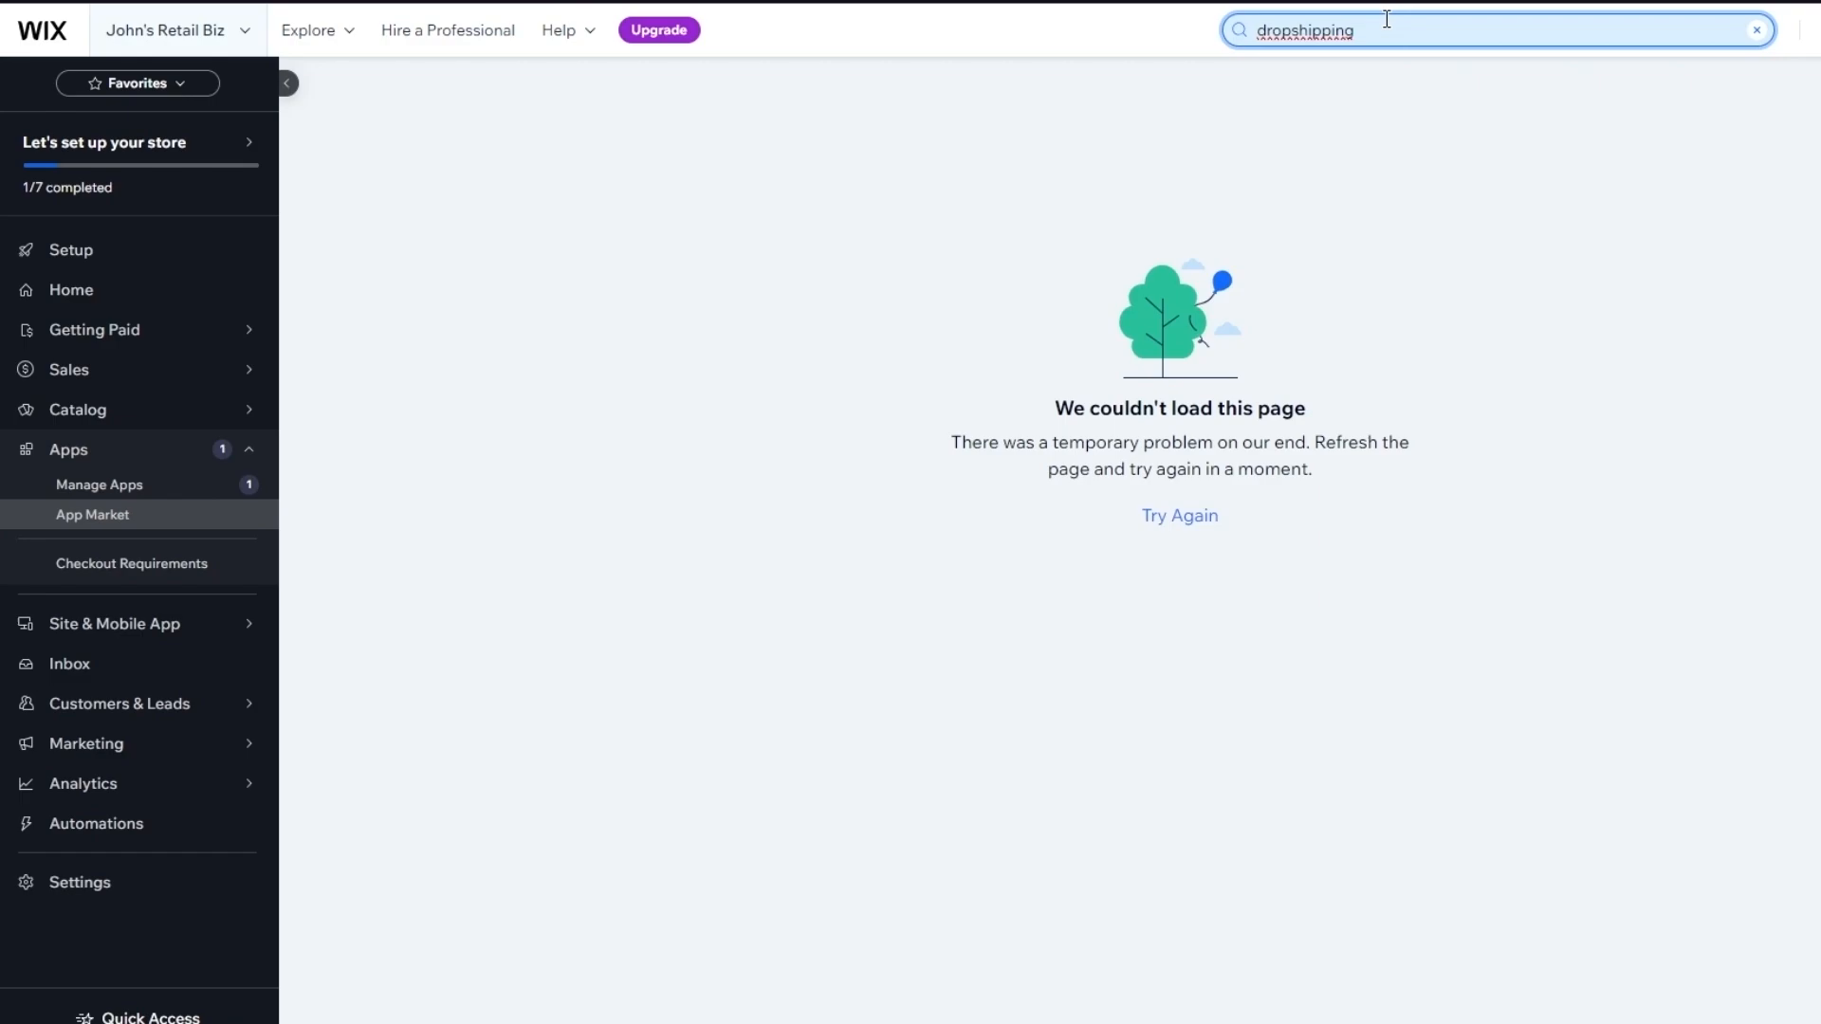
left_click(1162, 523)
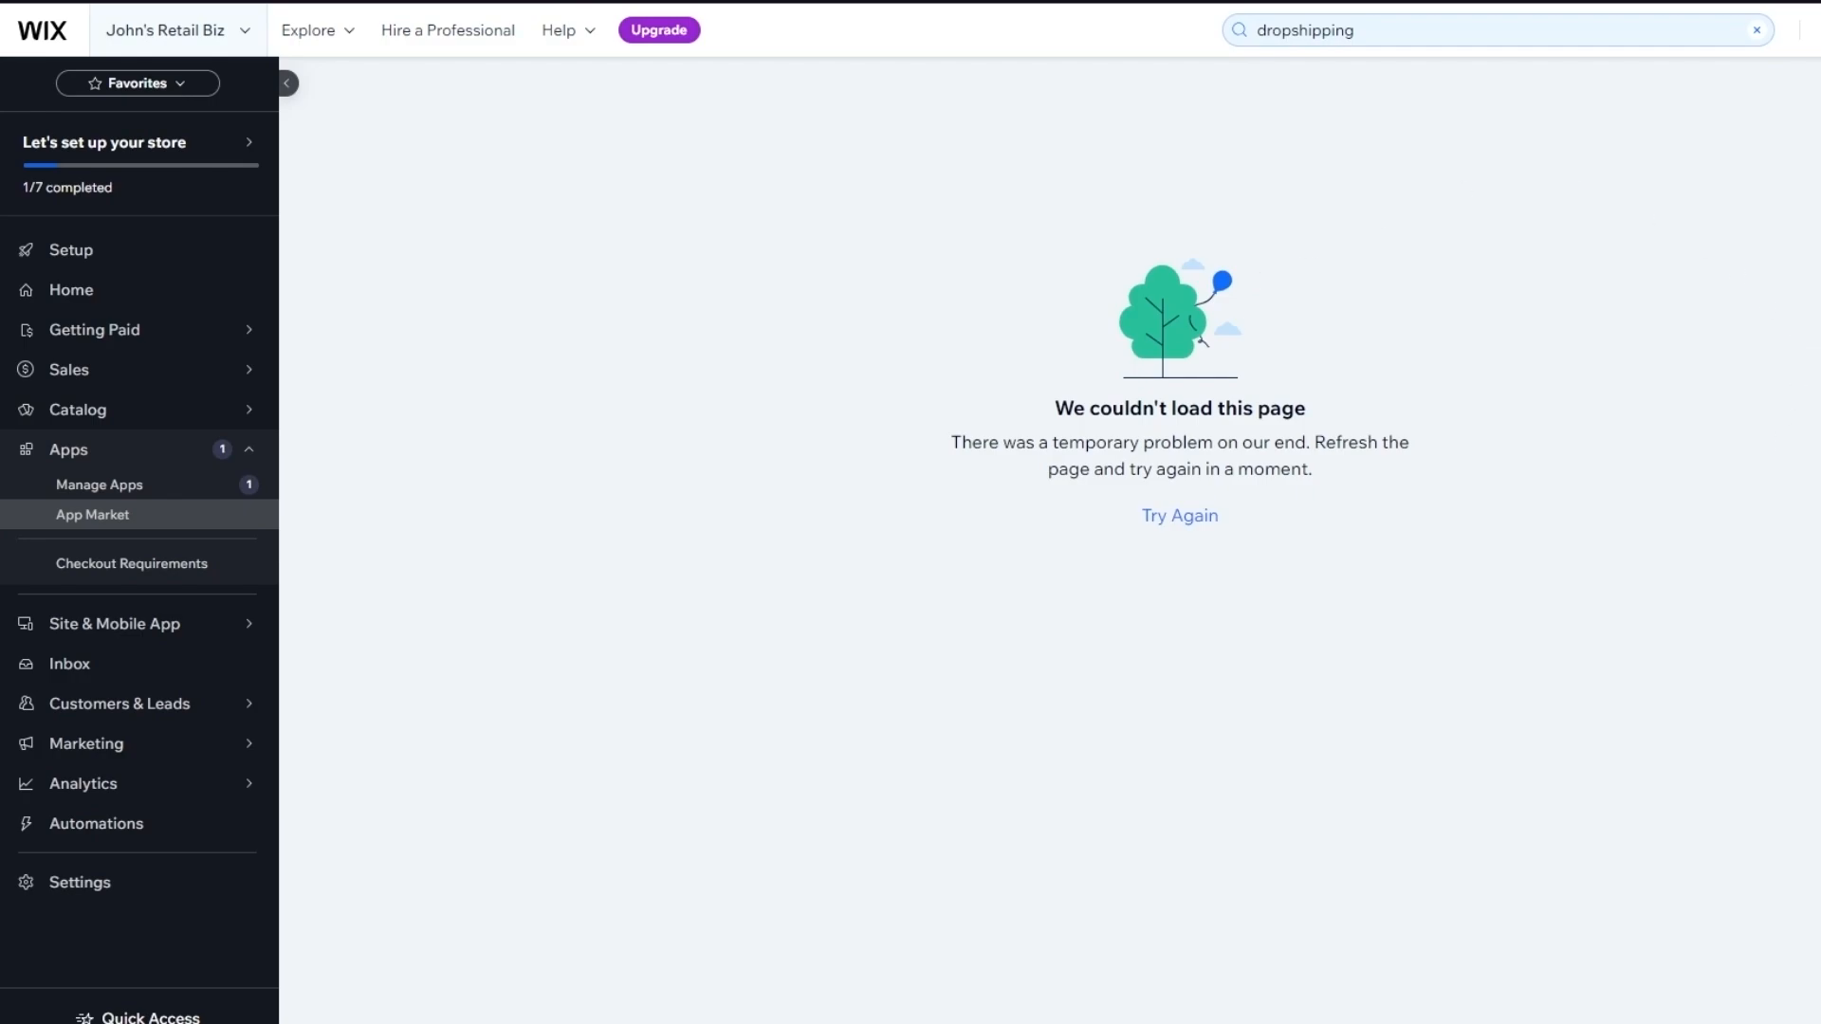
key("Tab")
key("Return")
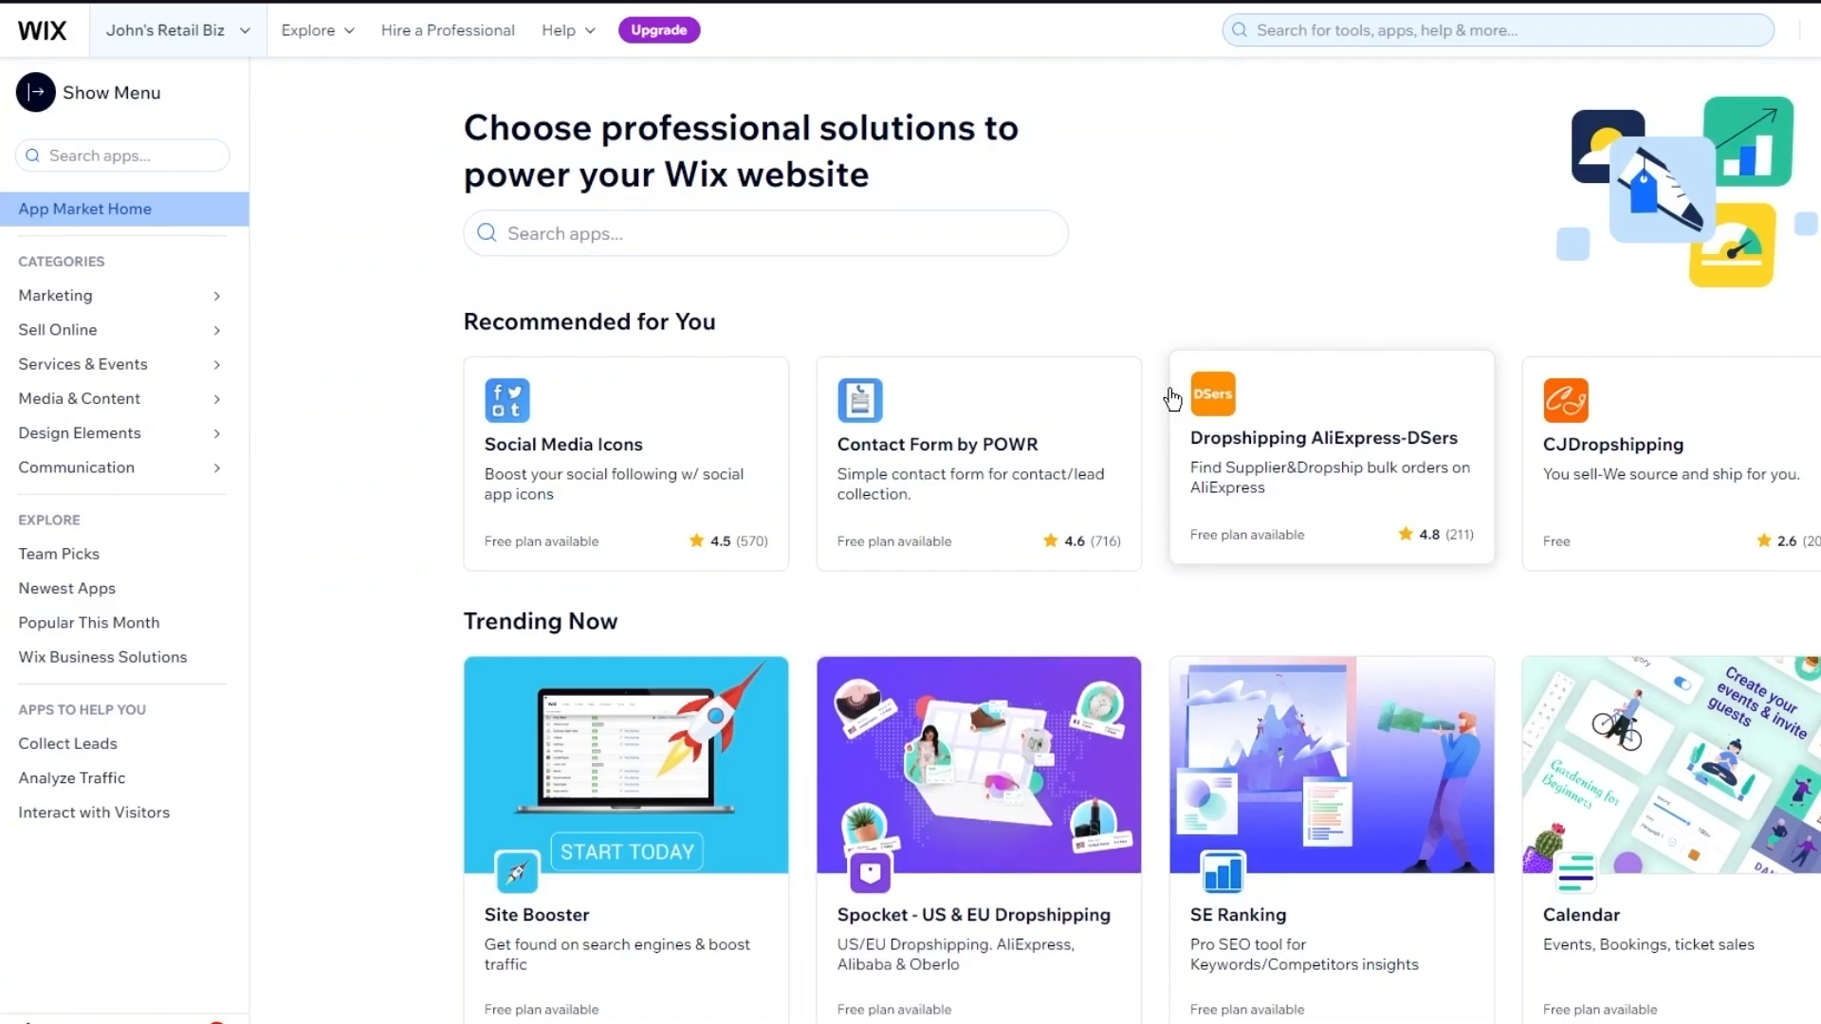
Search the App Market for 'dropshipping' and browse the 36 results, including Spocket, AutoDS and Modalyst
left_click(697, 215)
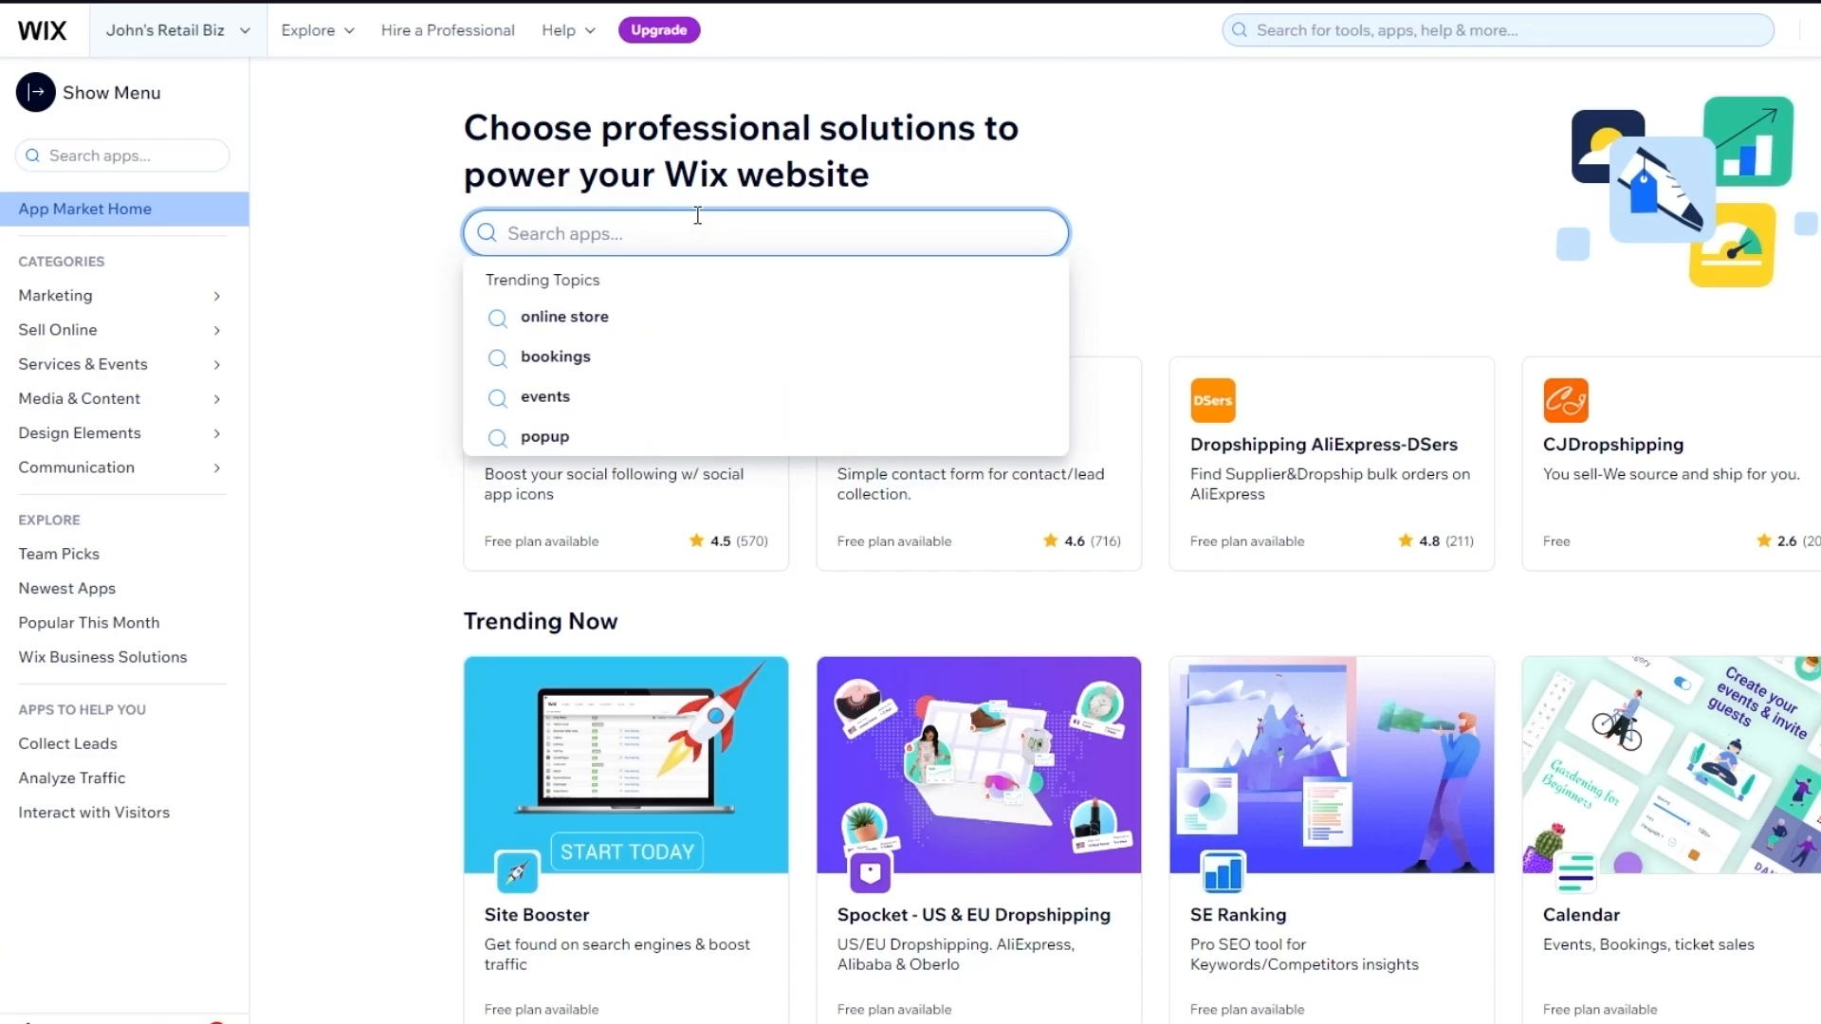
type("dropshipp")
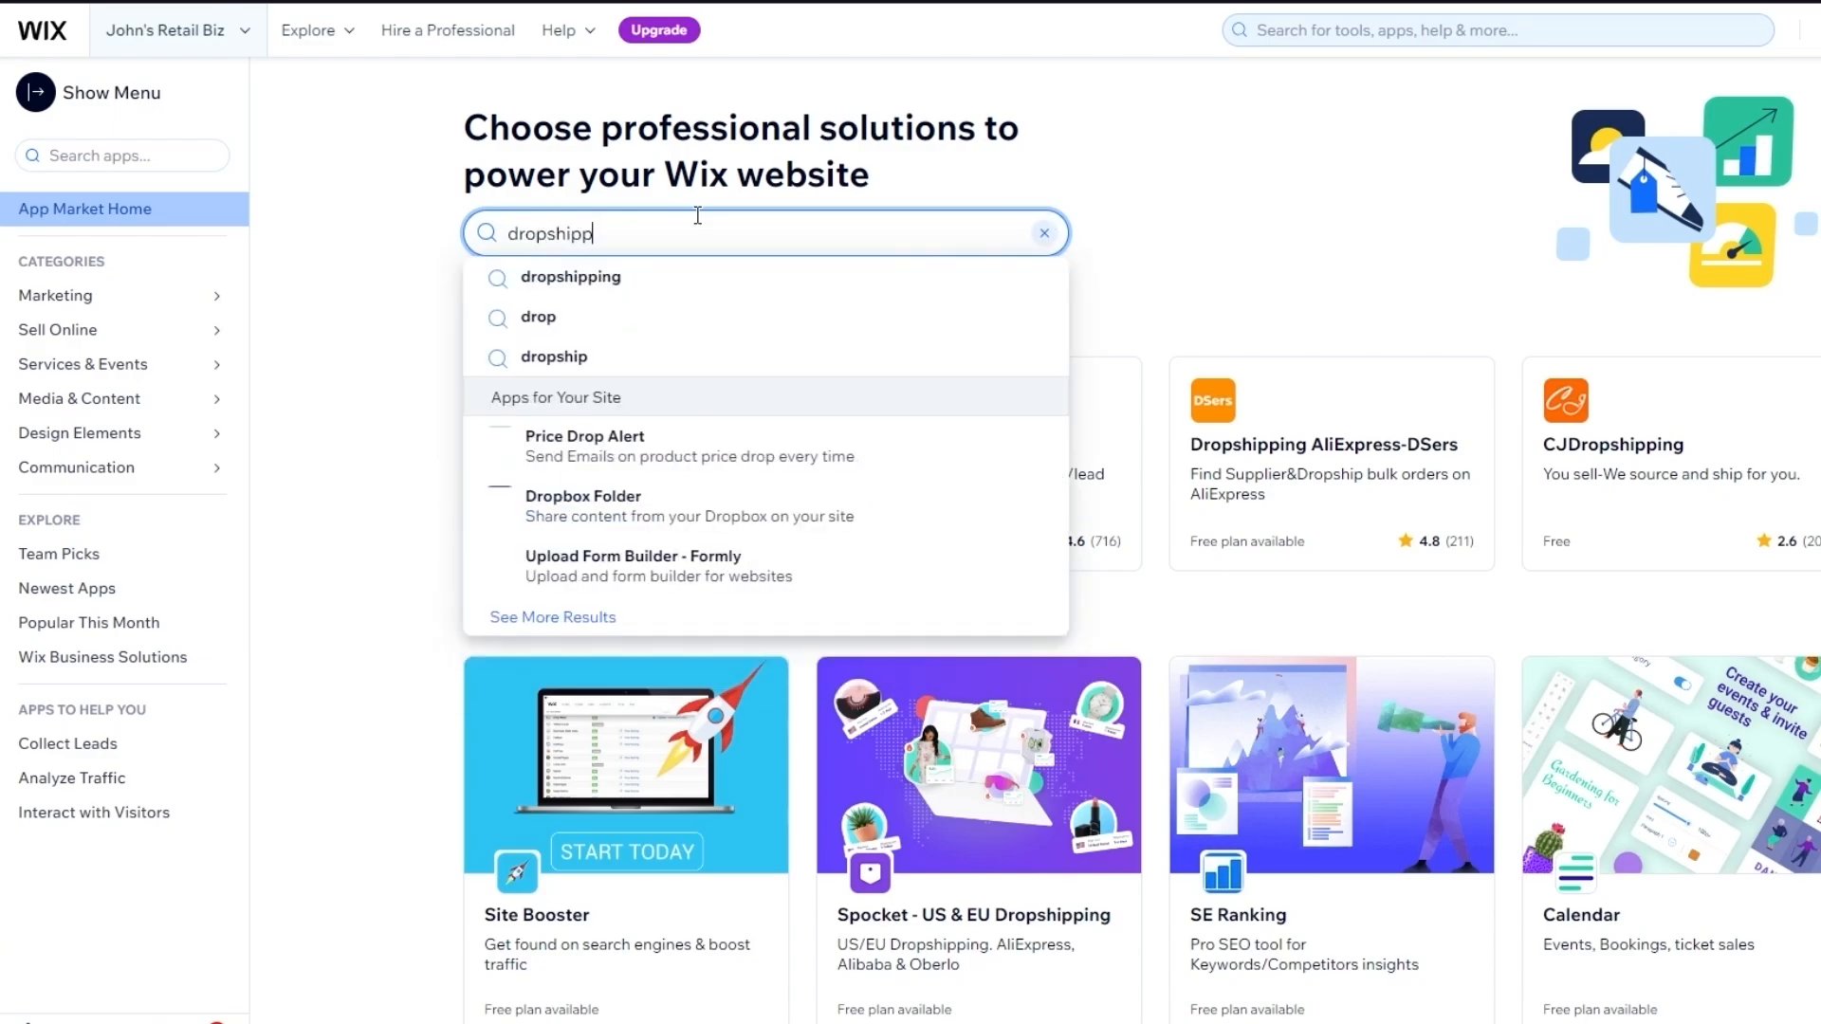
type("ing")
key("Return")
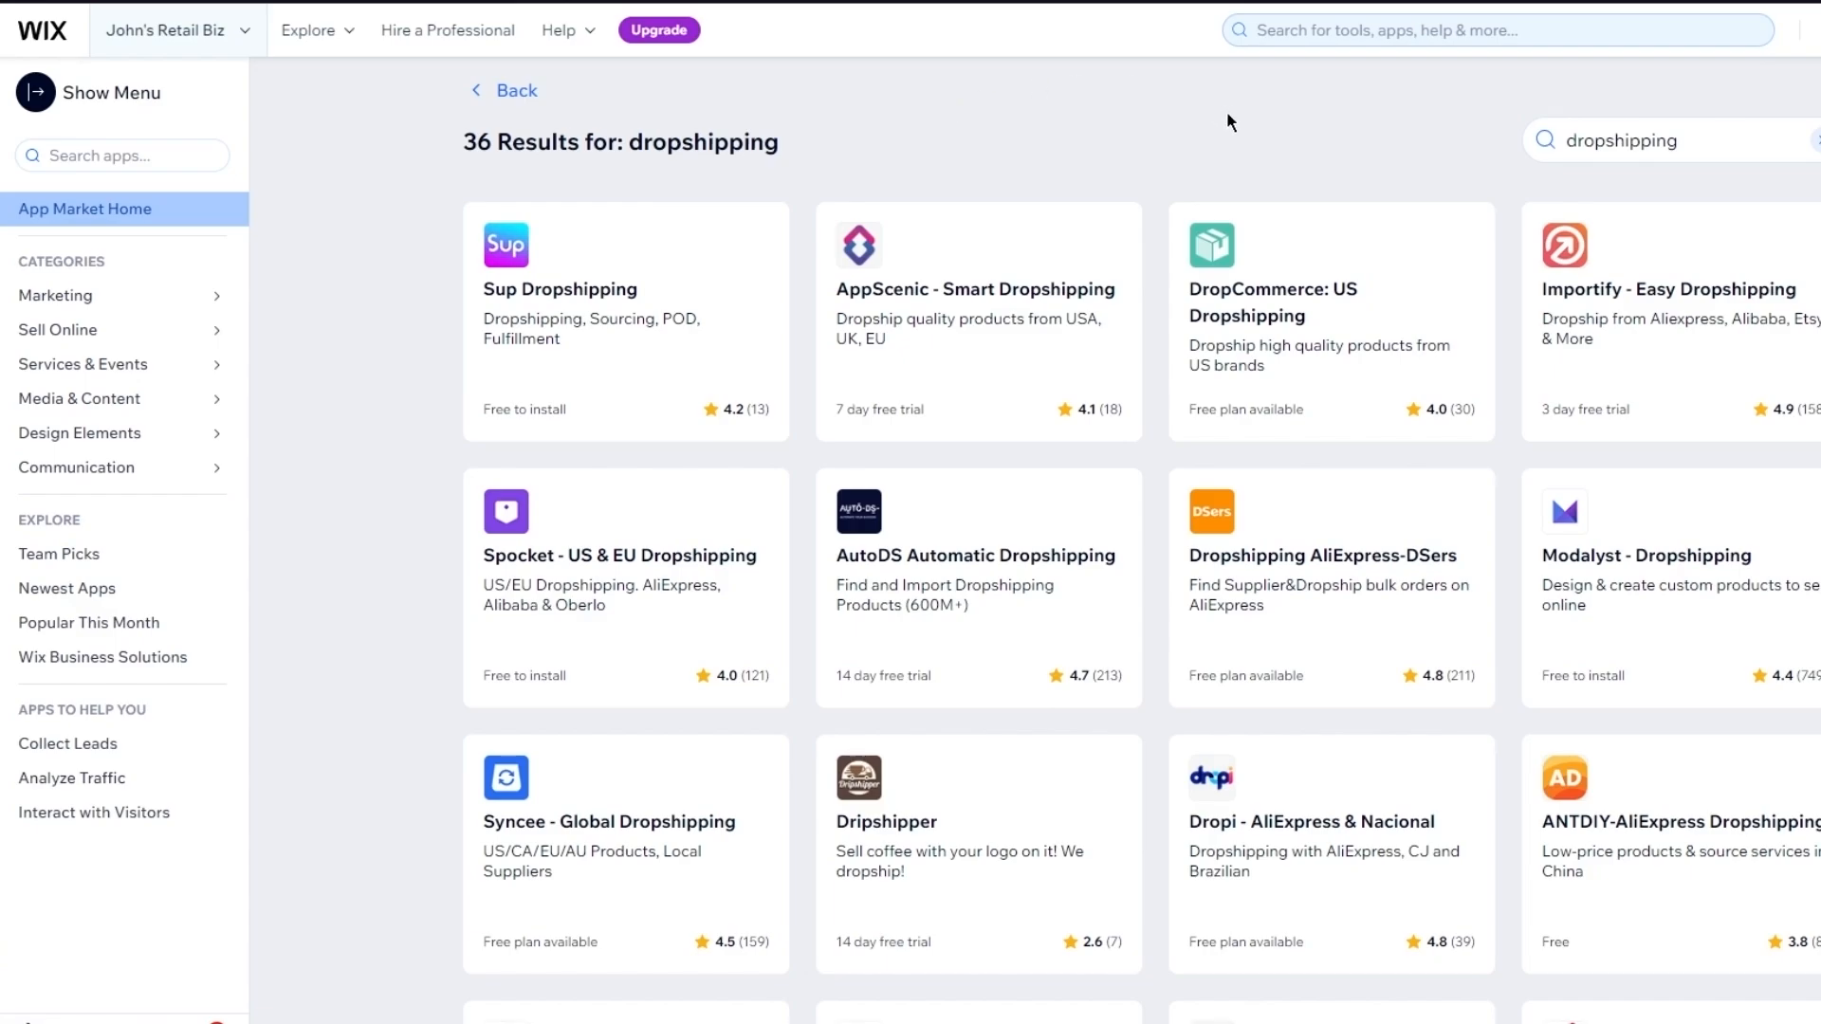
scroll(1229, 121, "down", 3)
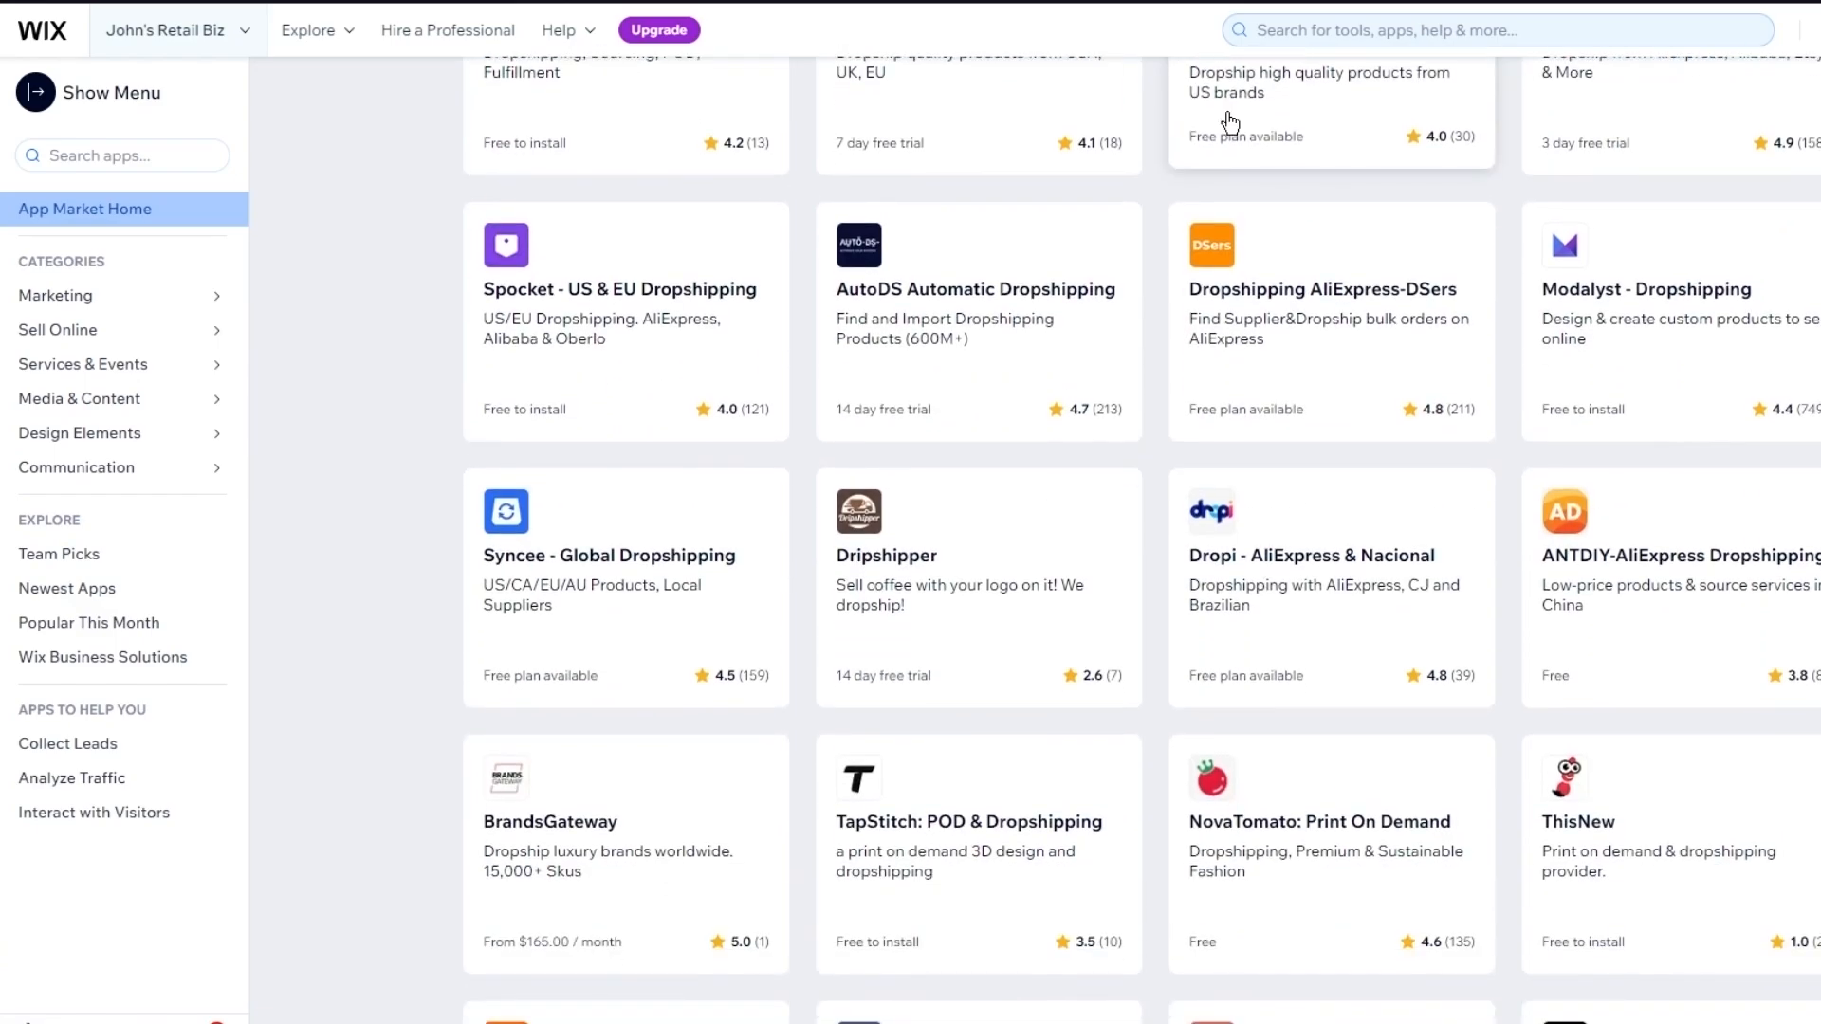
scroll(1230, 121, "down", 3)
scroll(1777, 280, "down", 3)
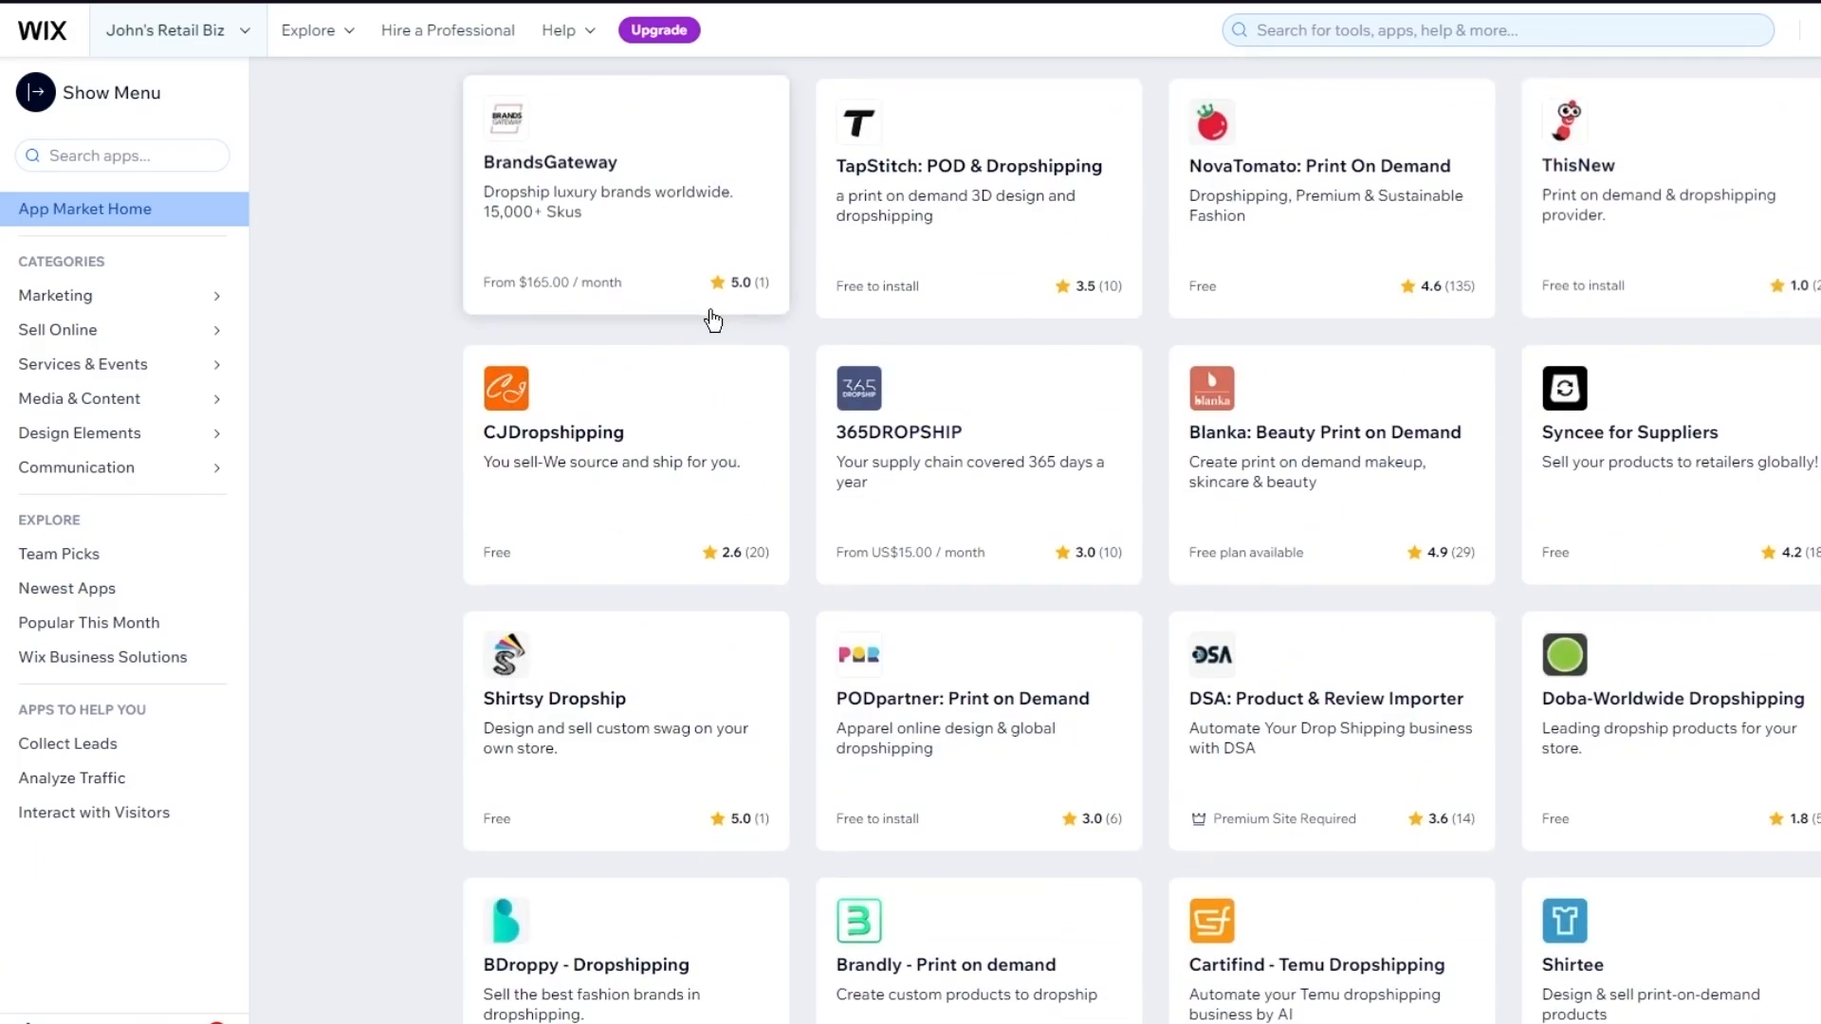
scroll(713, 320, "up", 10)
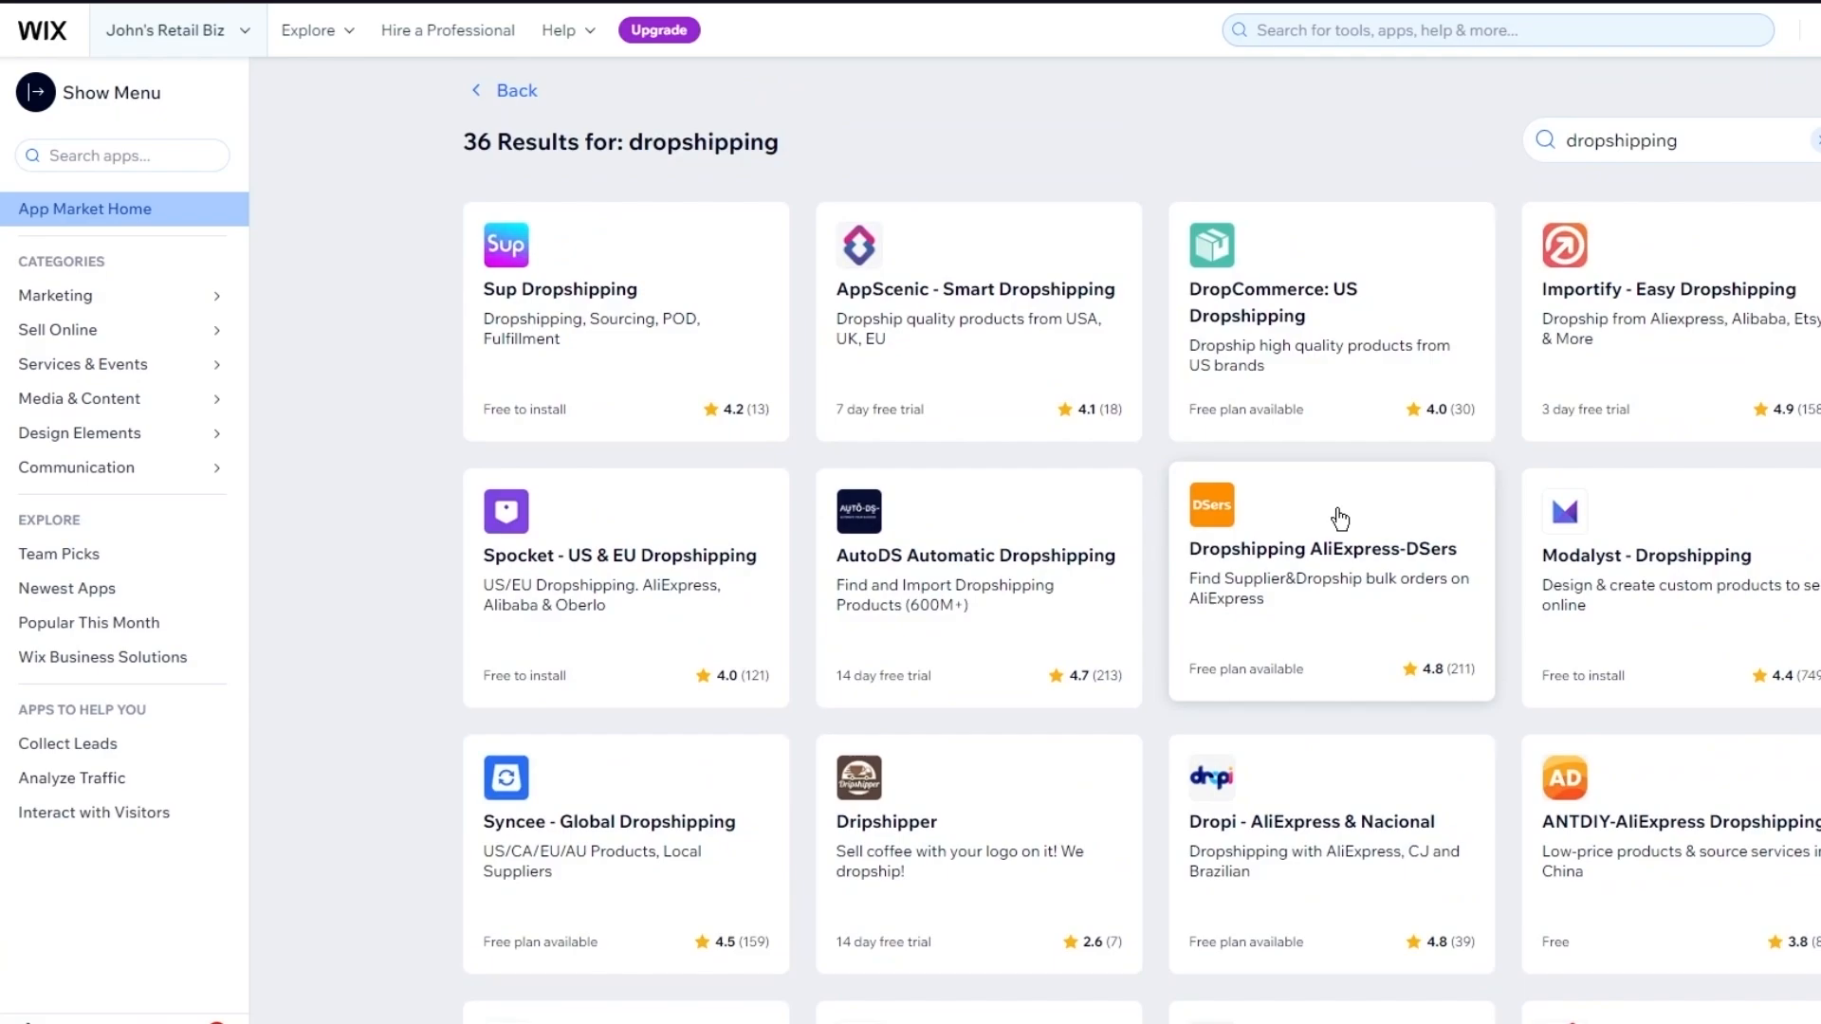
scroll(1340, 519, "down", 5)
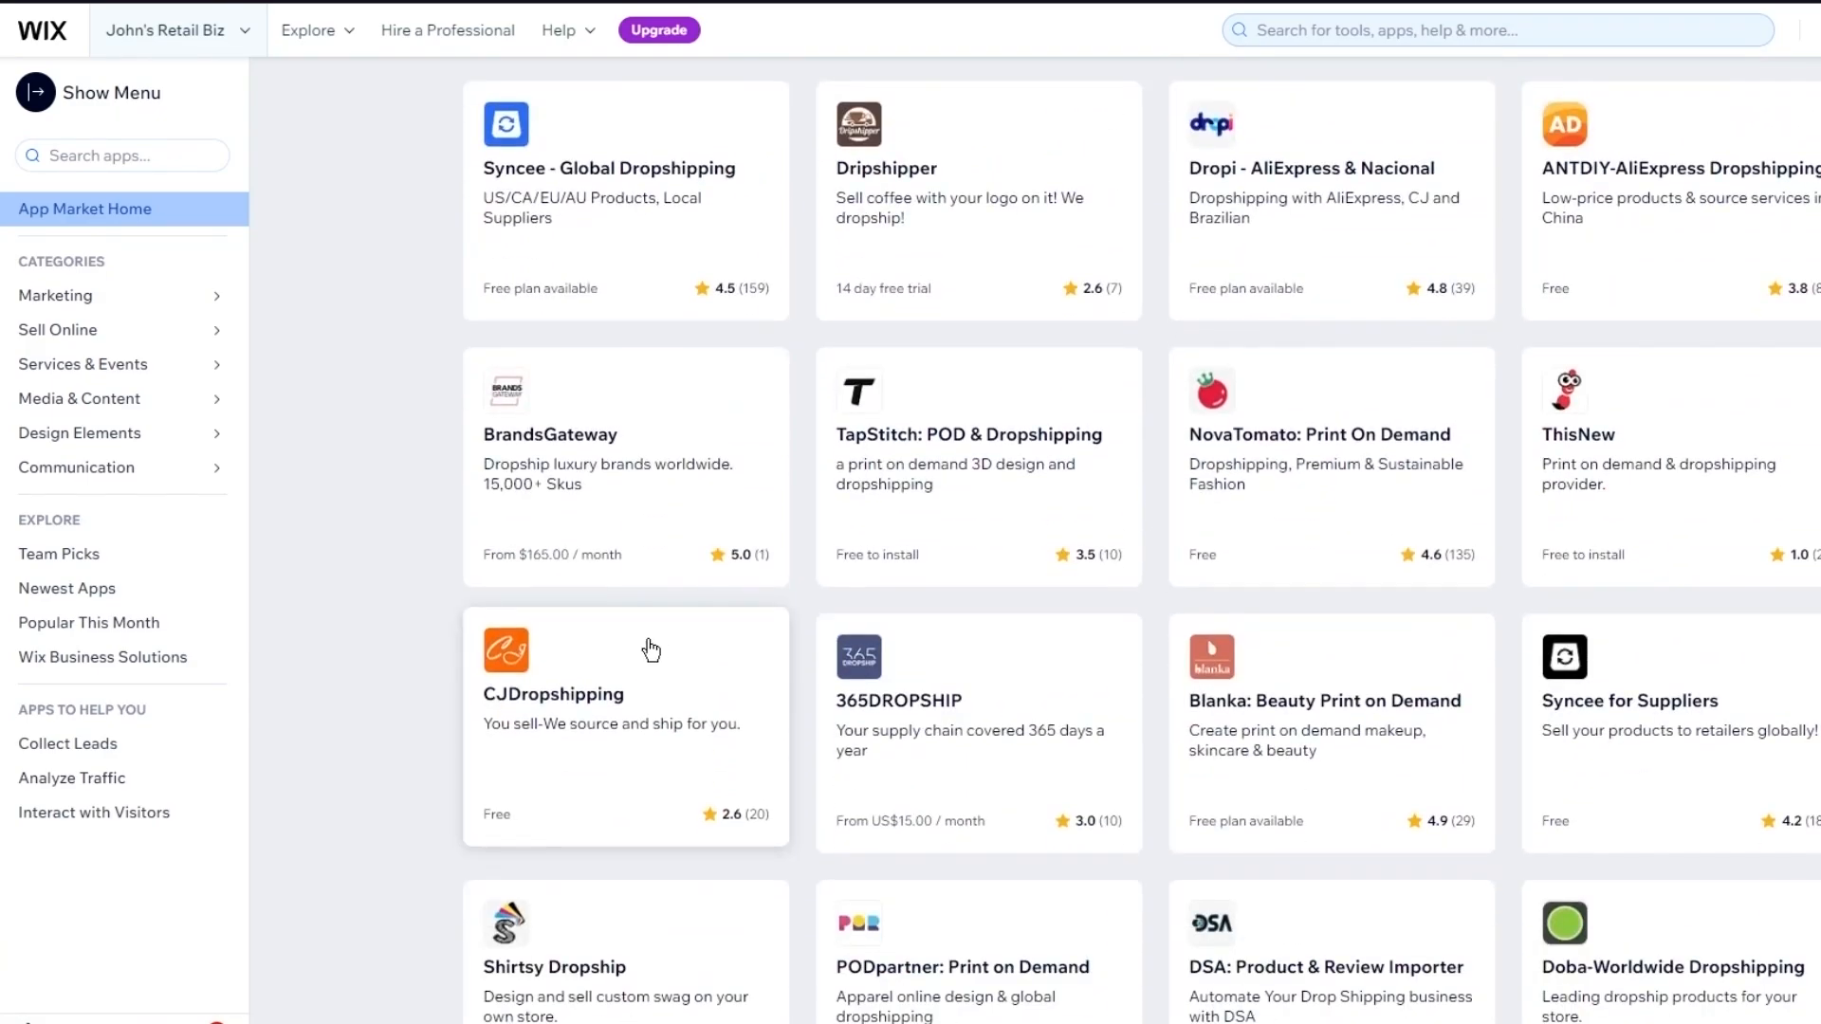
scroll(651, 650, "up", 5)
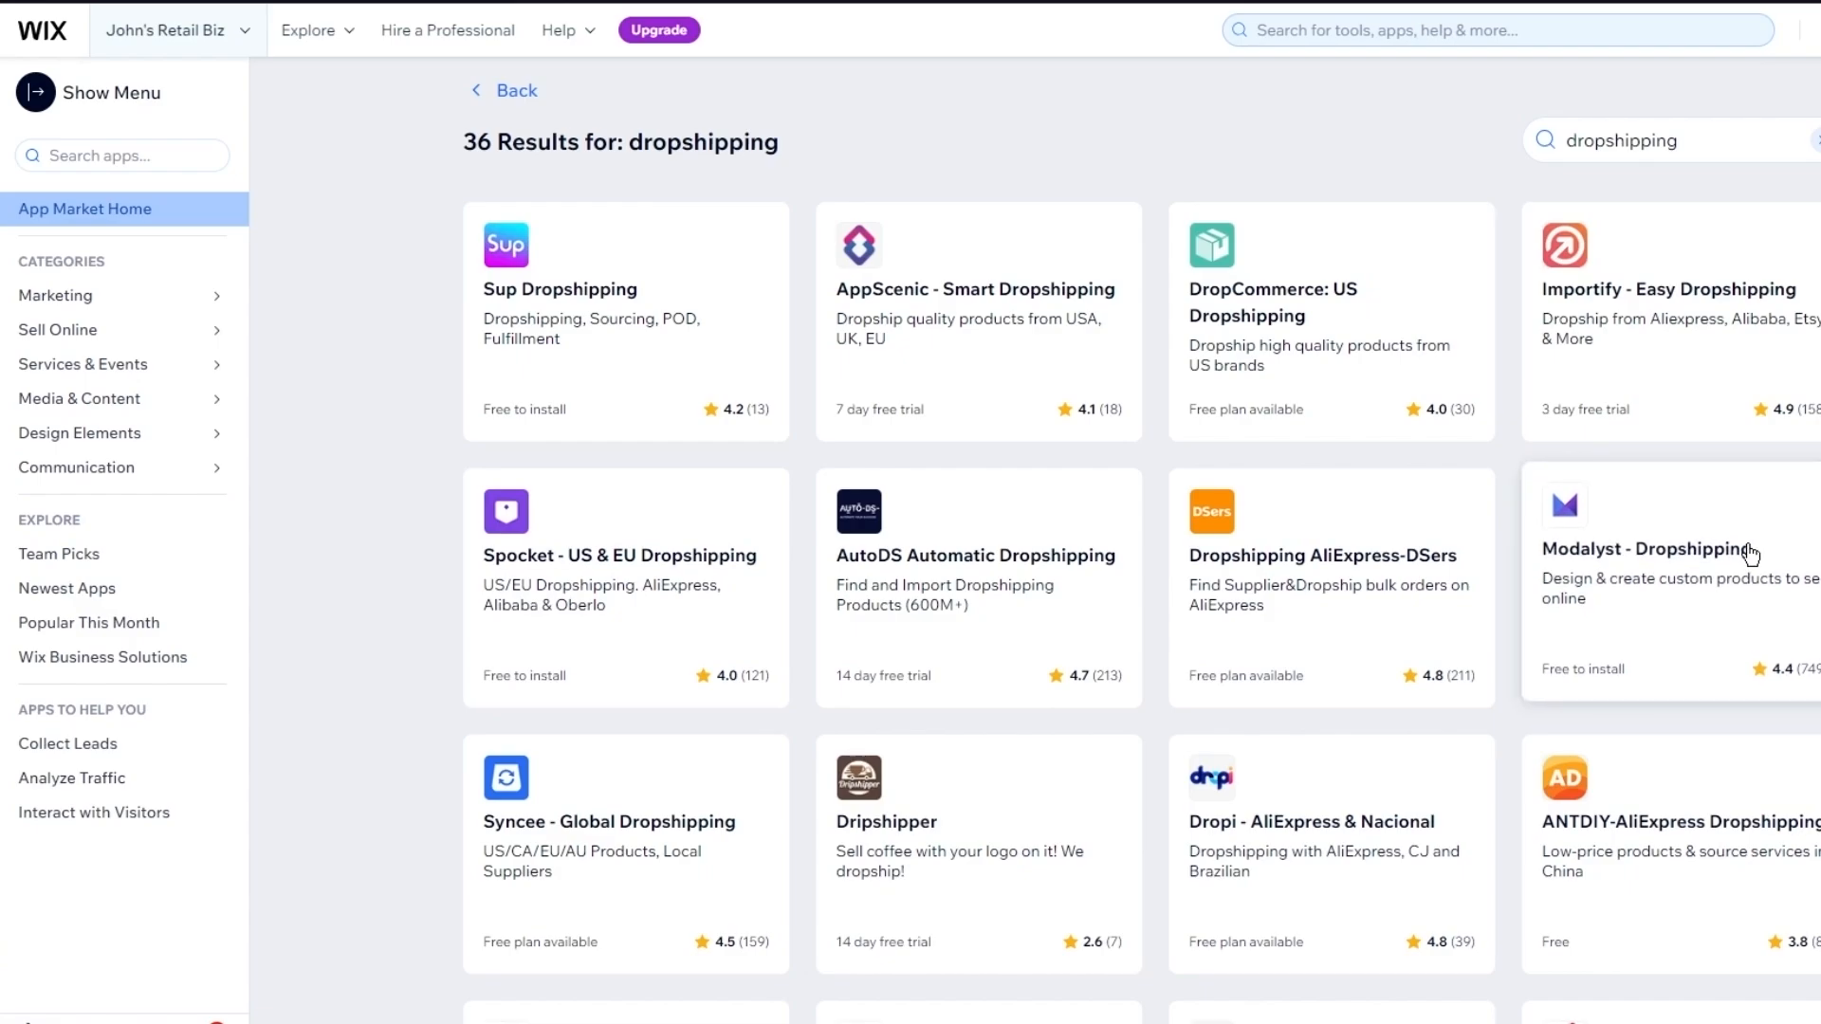
Open the Dropshipping AliExpress-DSers app page and review its note about placing Wix Stores first
left_click(1323, 573)
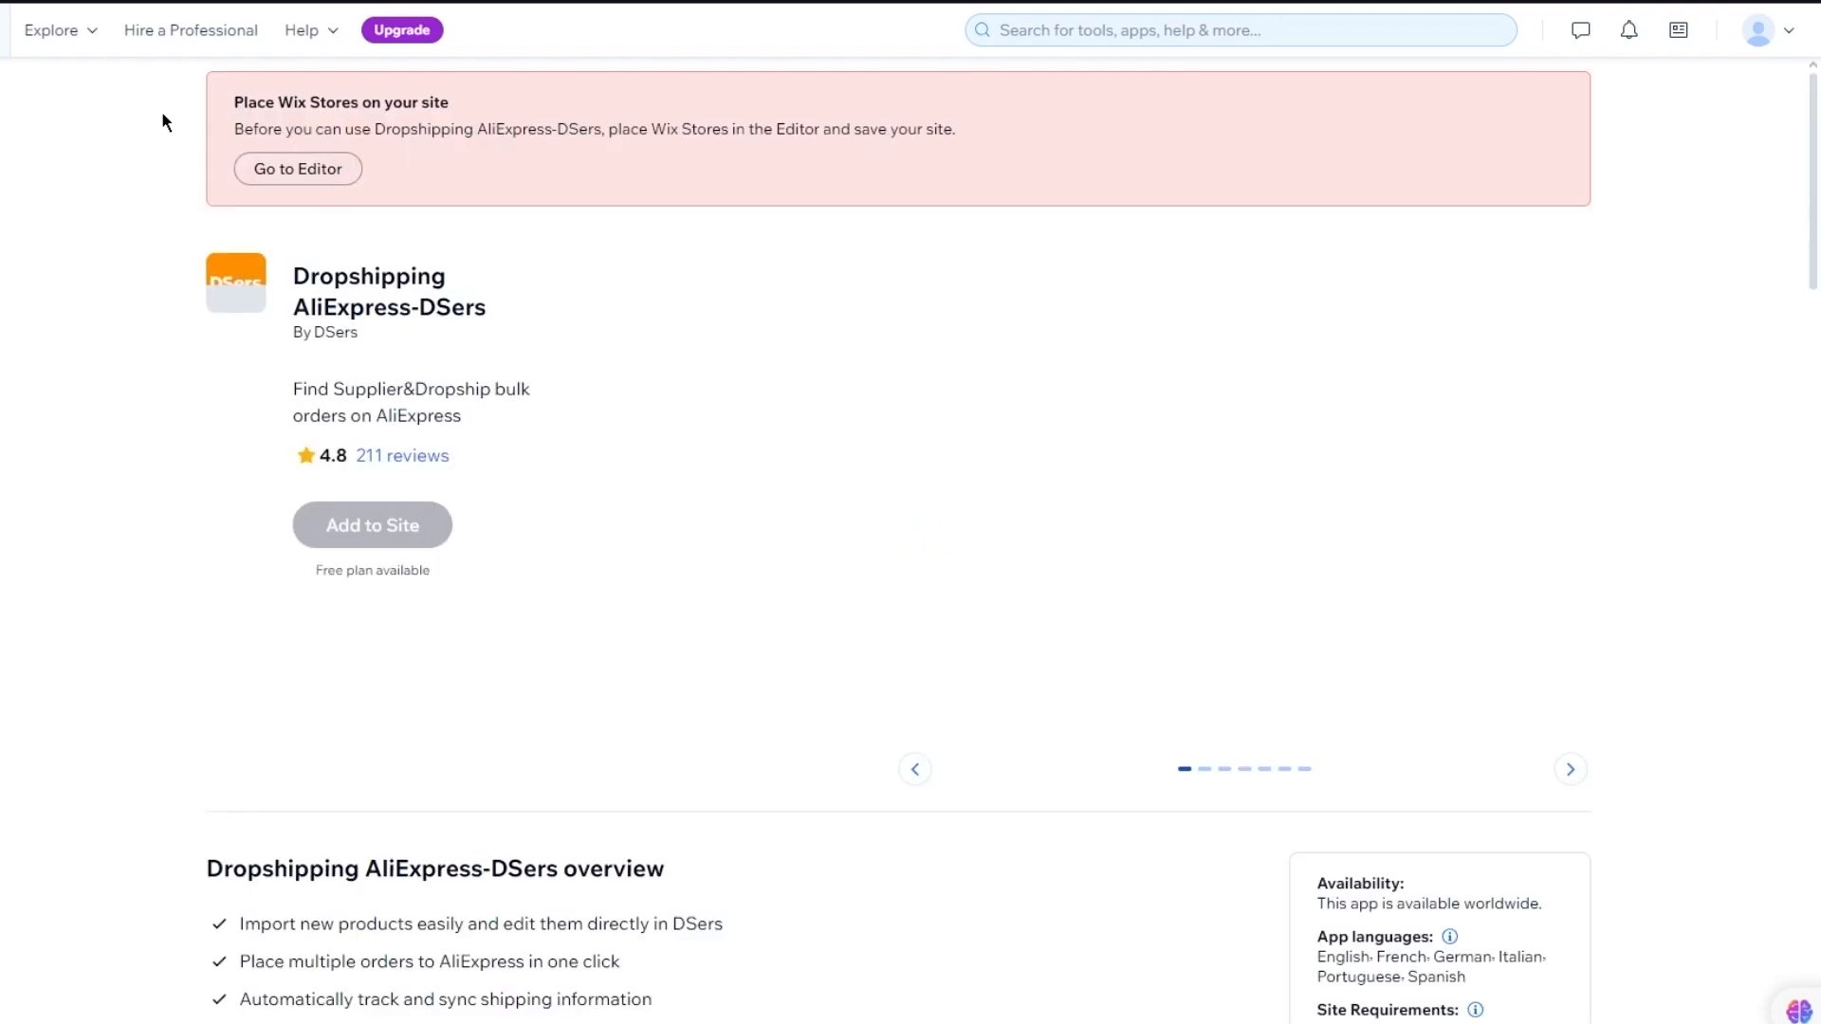
scroll(532, 350, "down", 1)
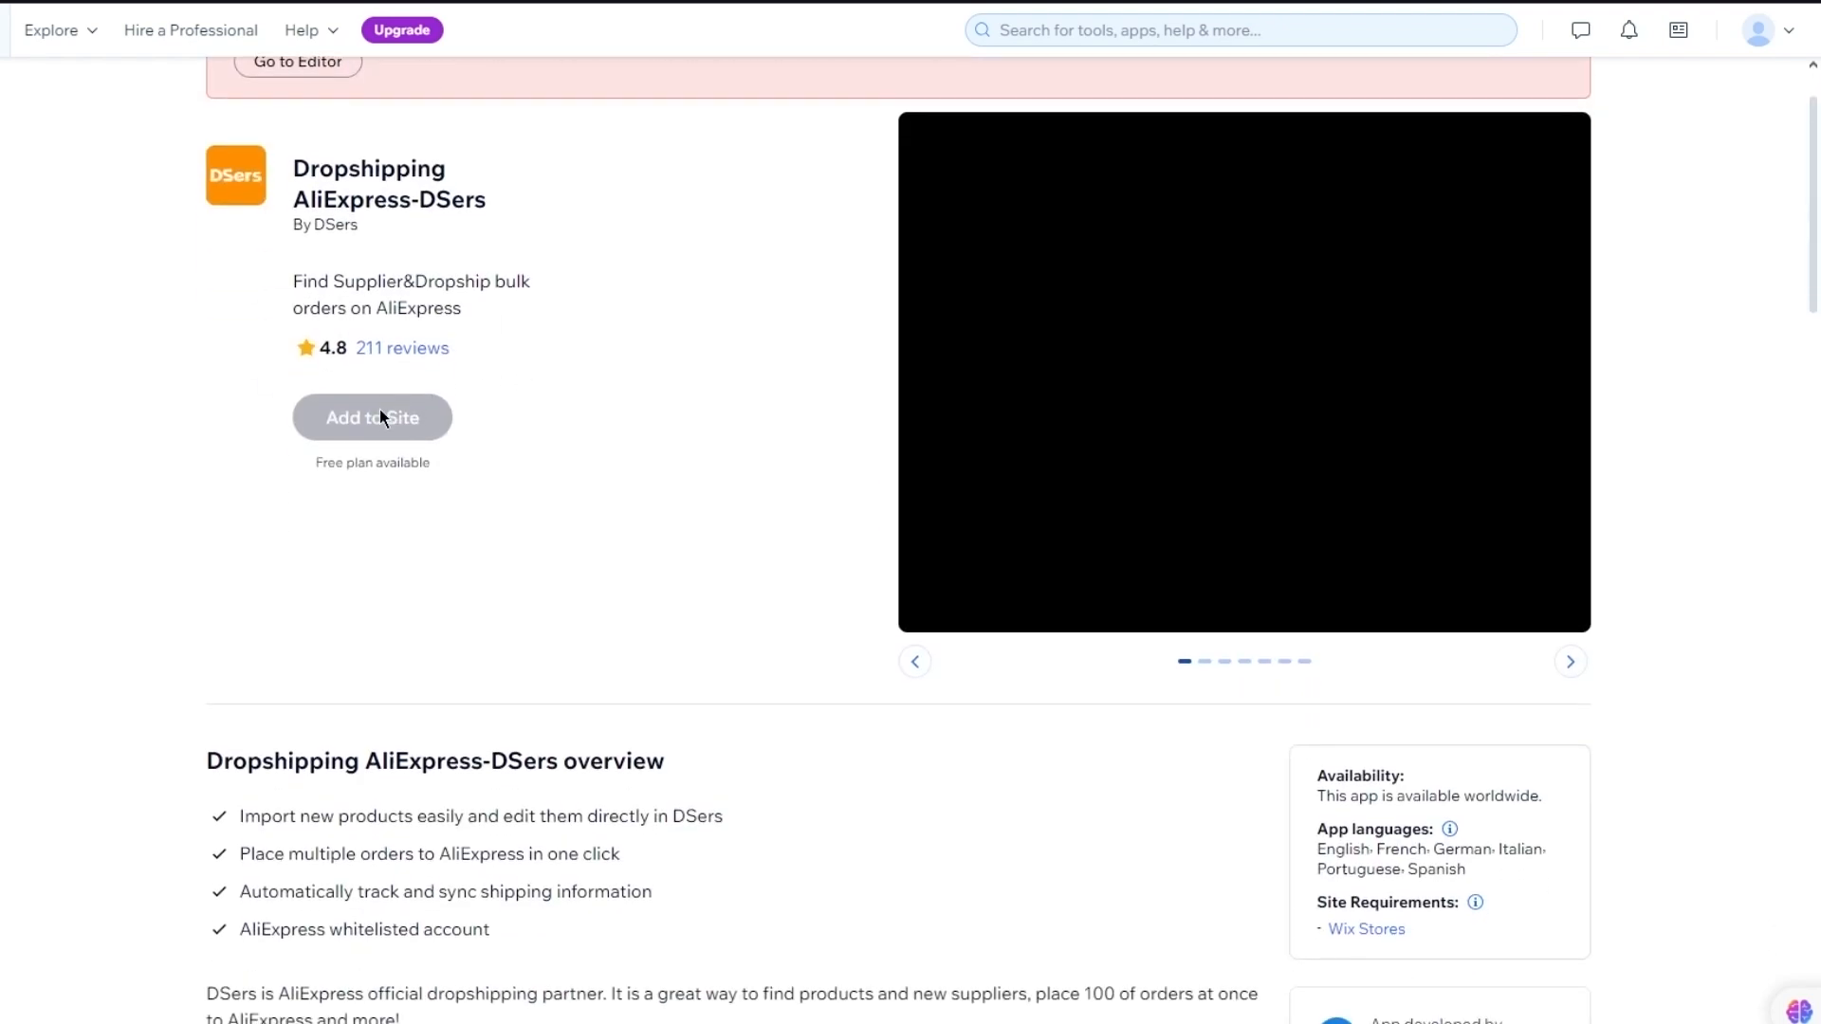
scroll(380, 414, "up", 1)
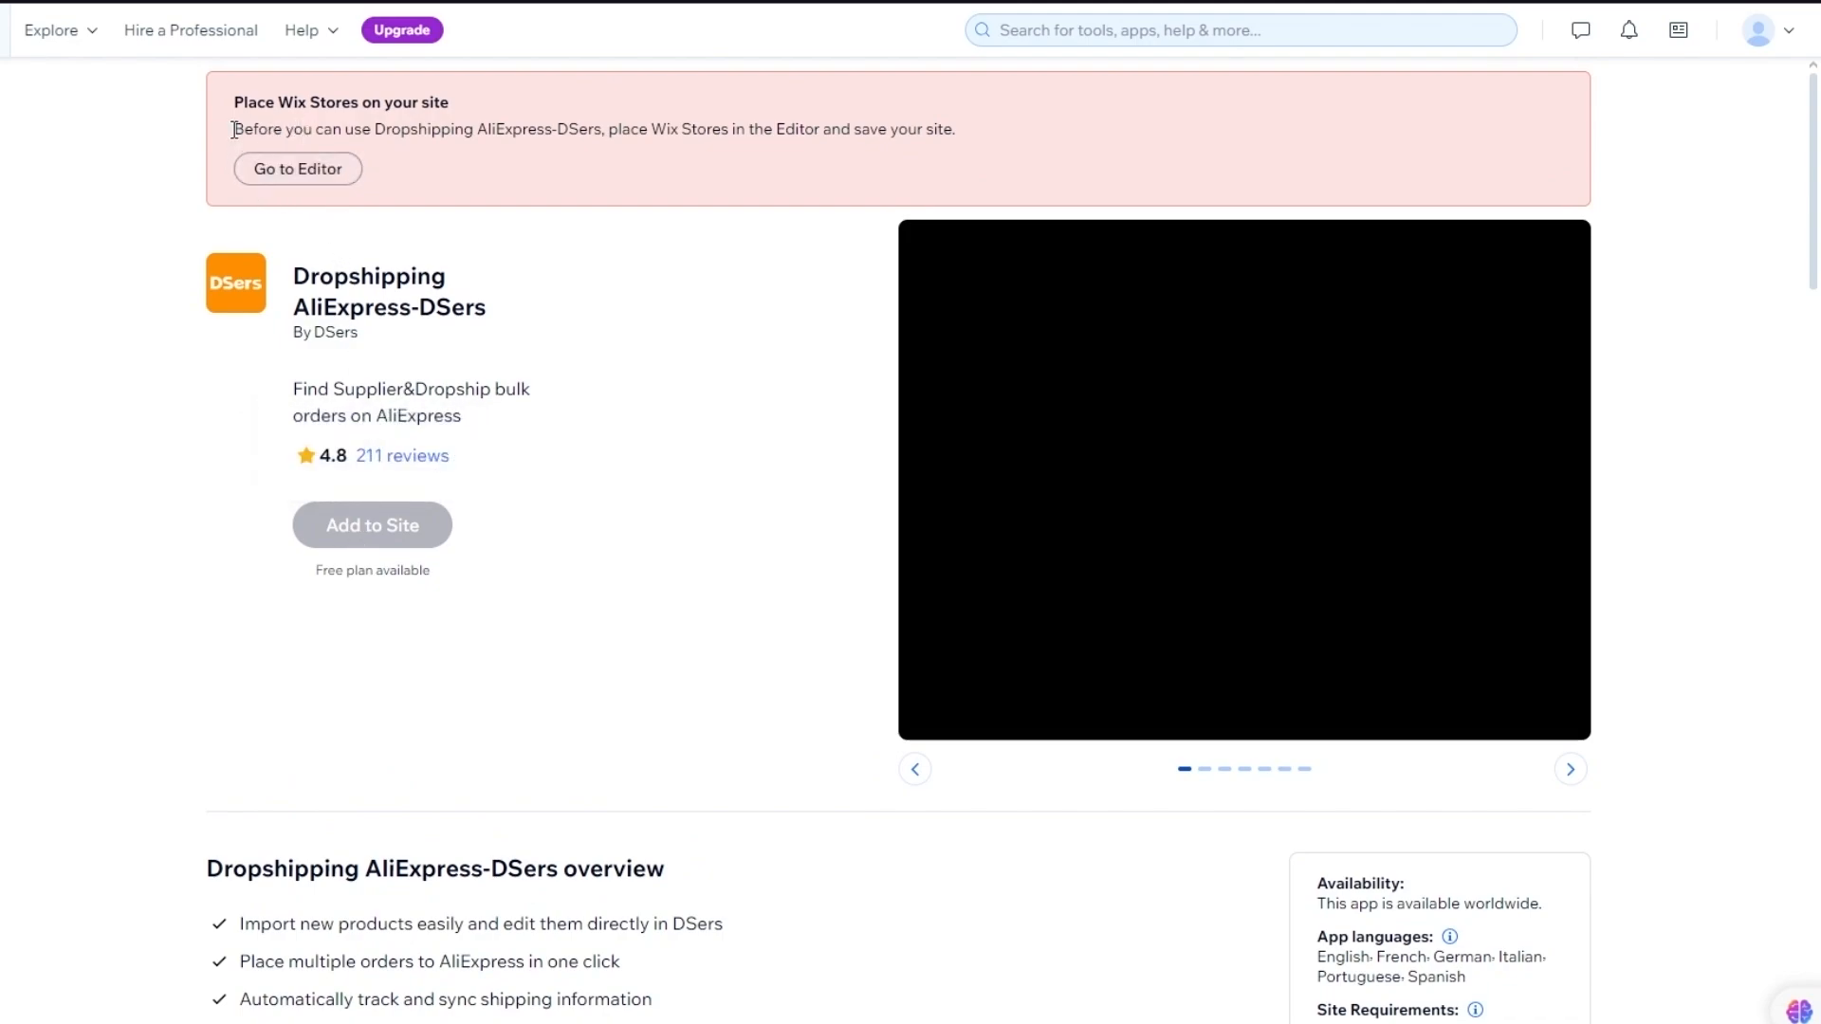
left_click_drag(234, 130, 1017, 147)
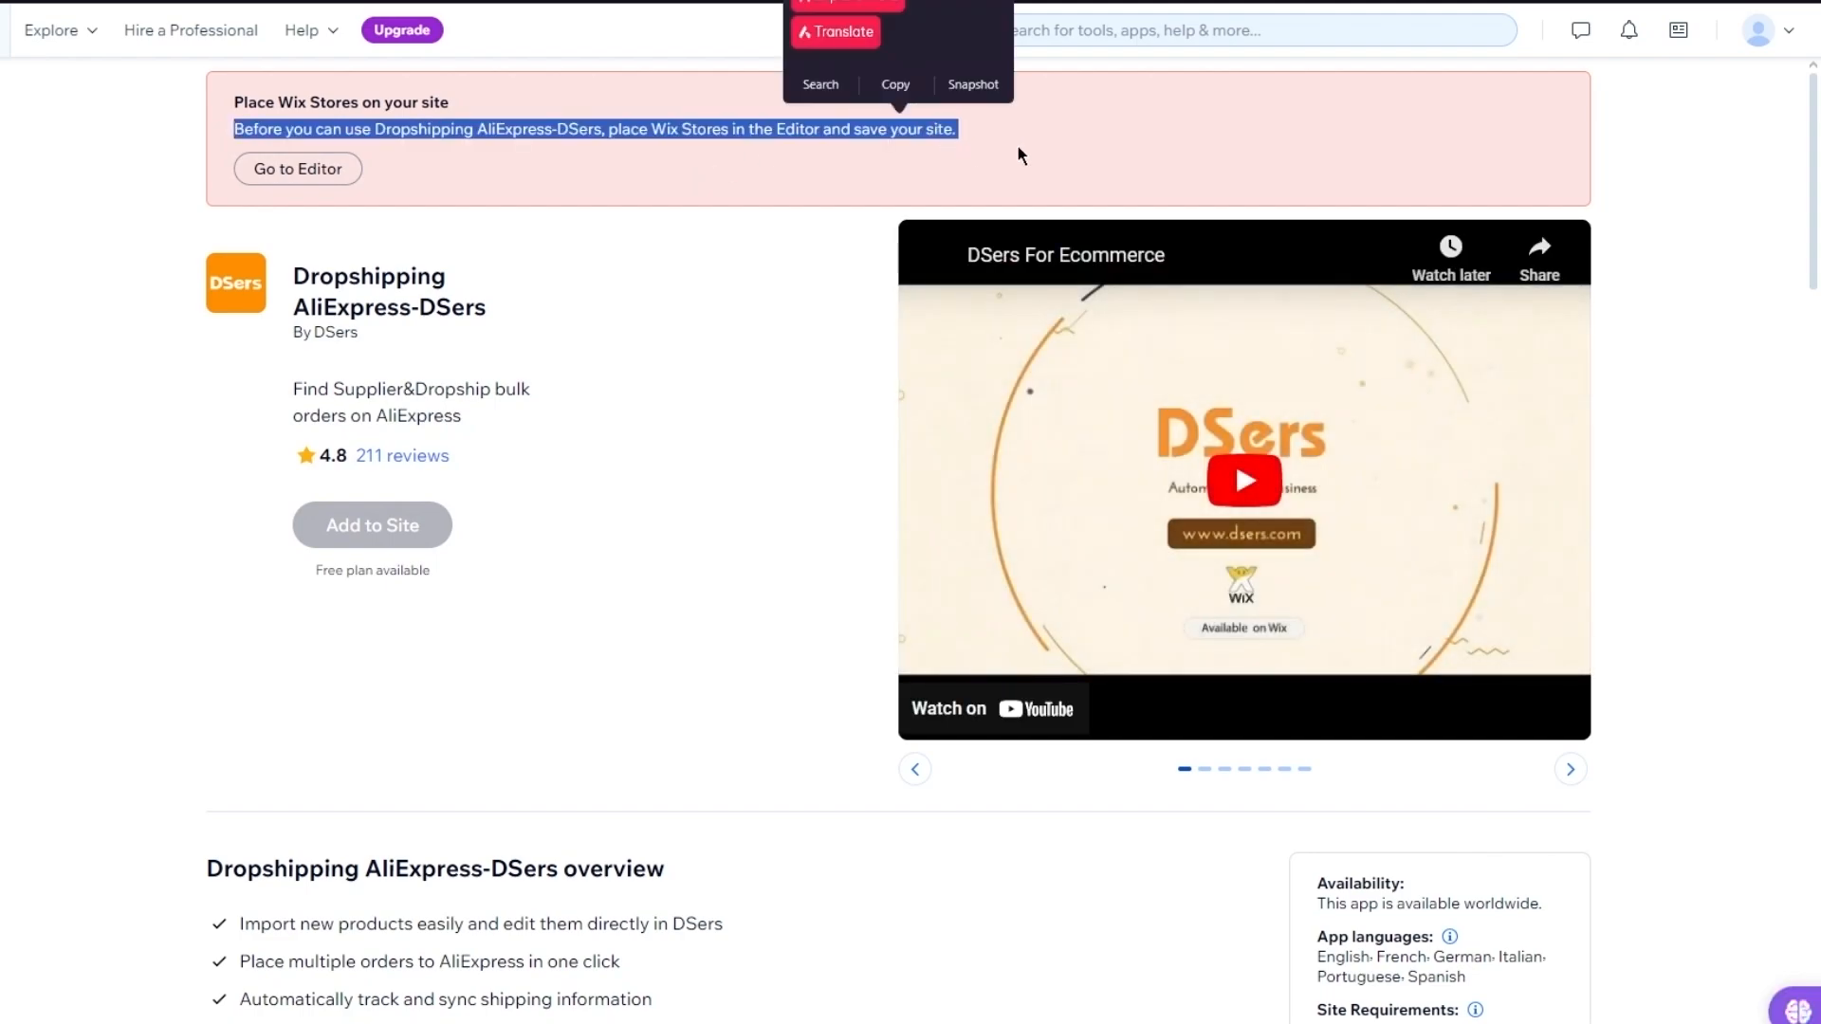
left_click(659, 273)
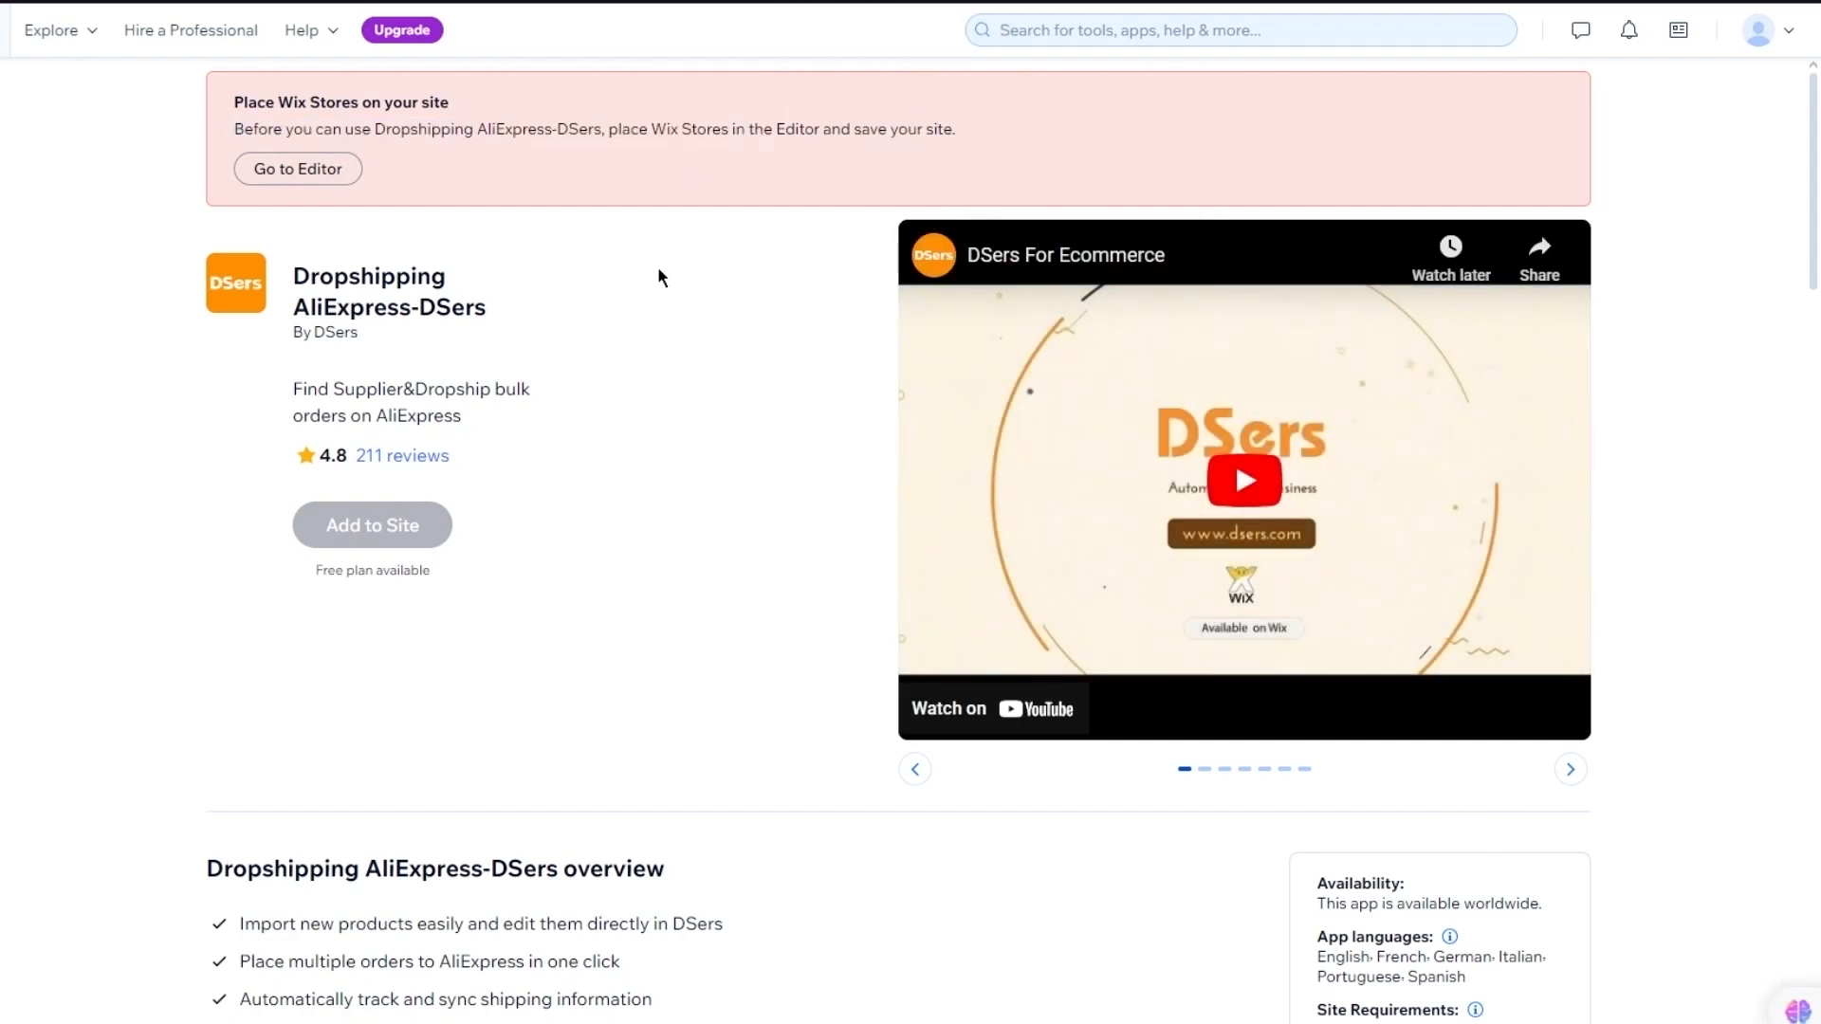
Go to the Editor to add Wix Stores, reaching the page asking how to design the site
left_click(257, 172)
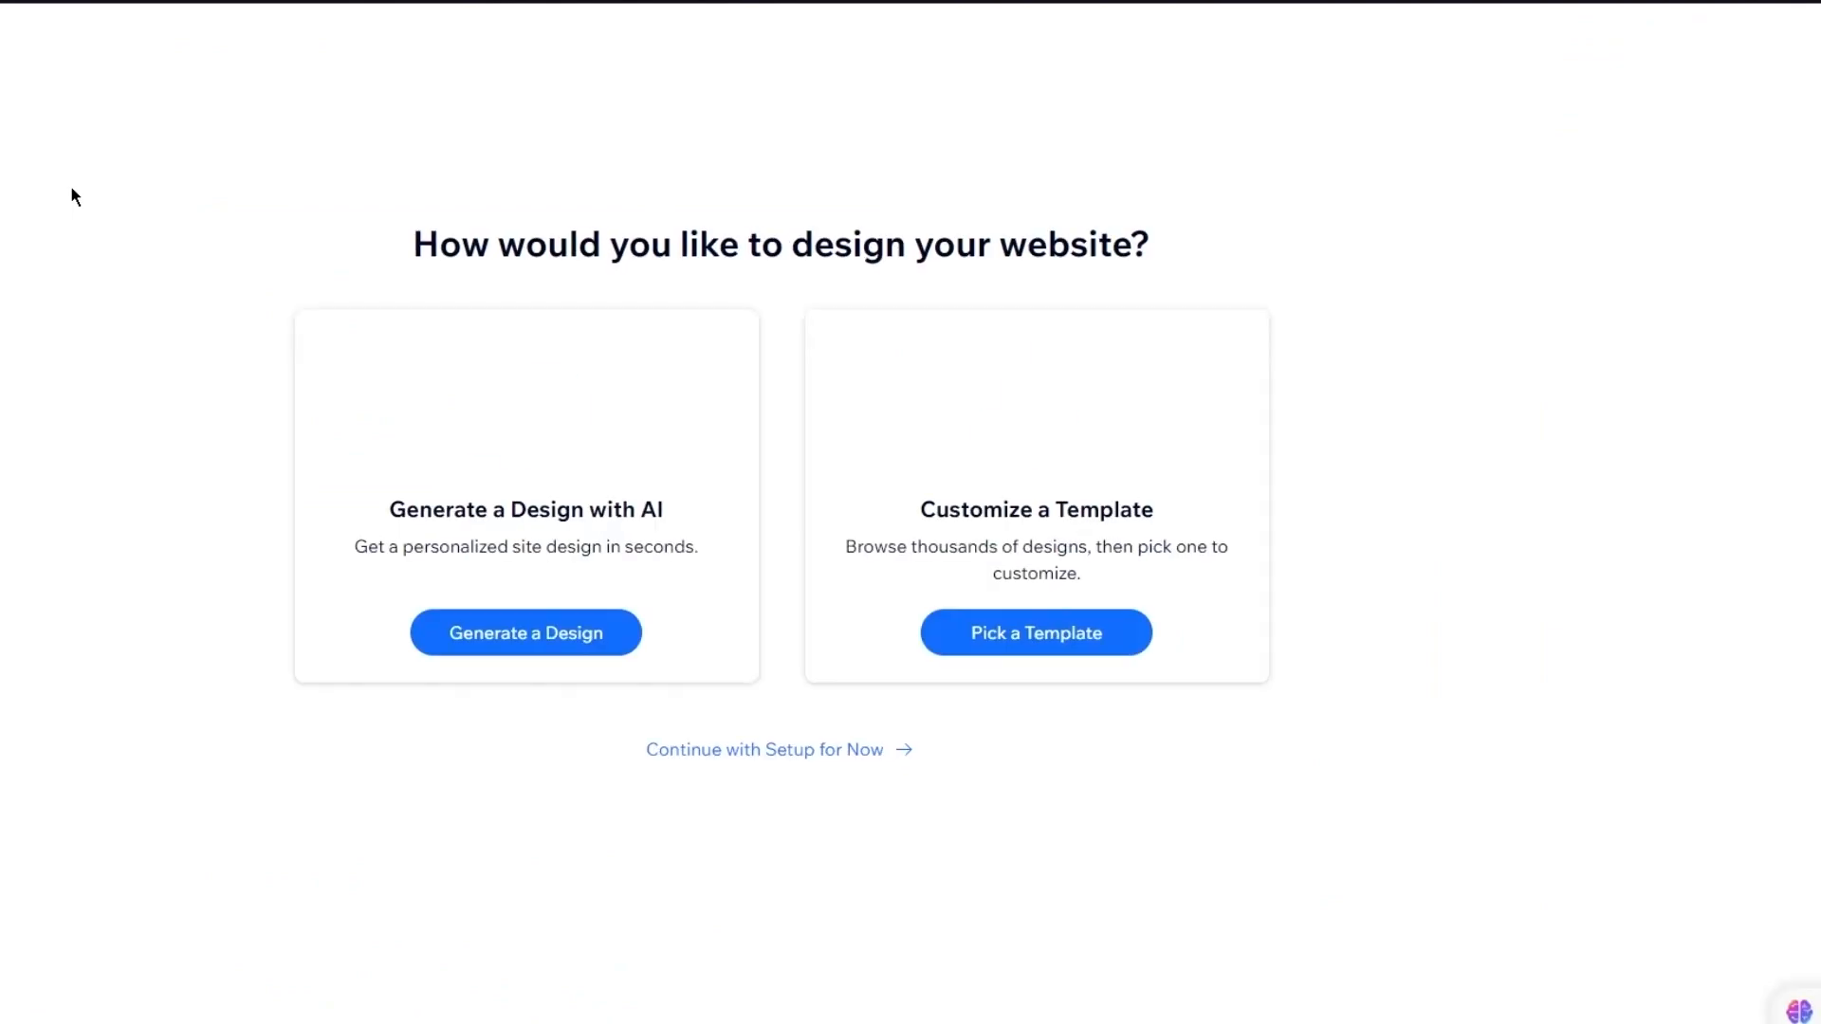
left_click_drag(493, 252, 1309, 243)
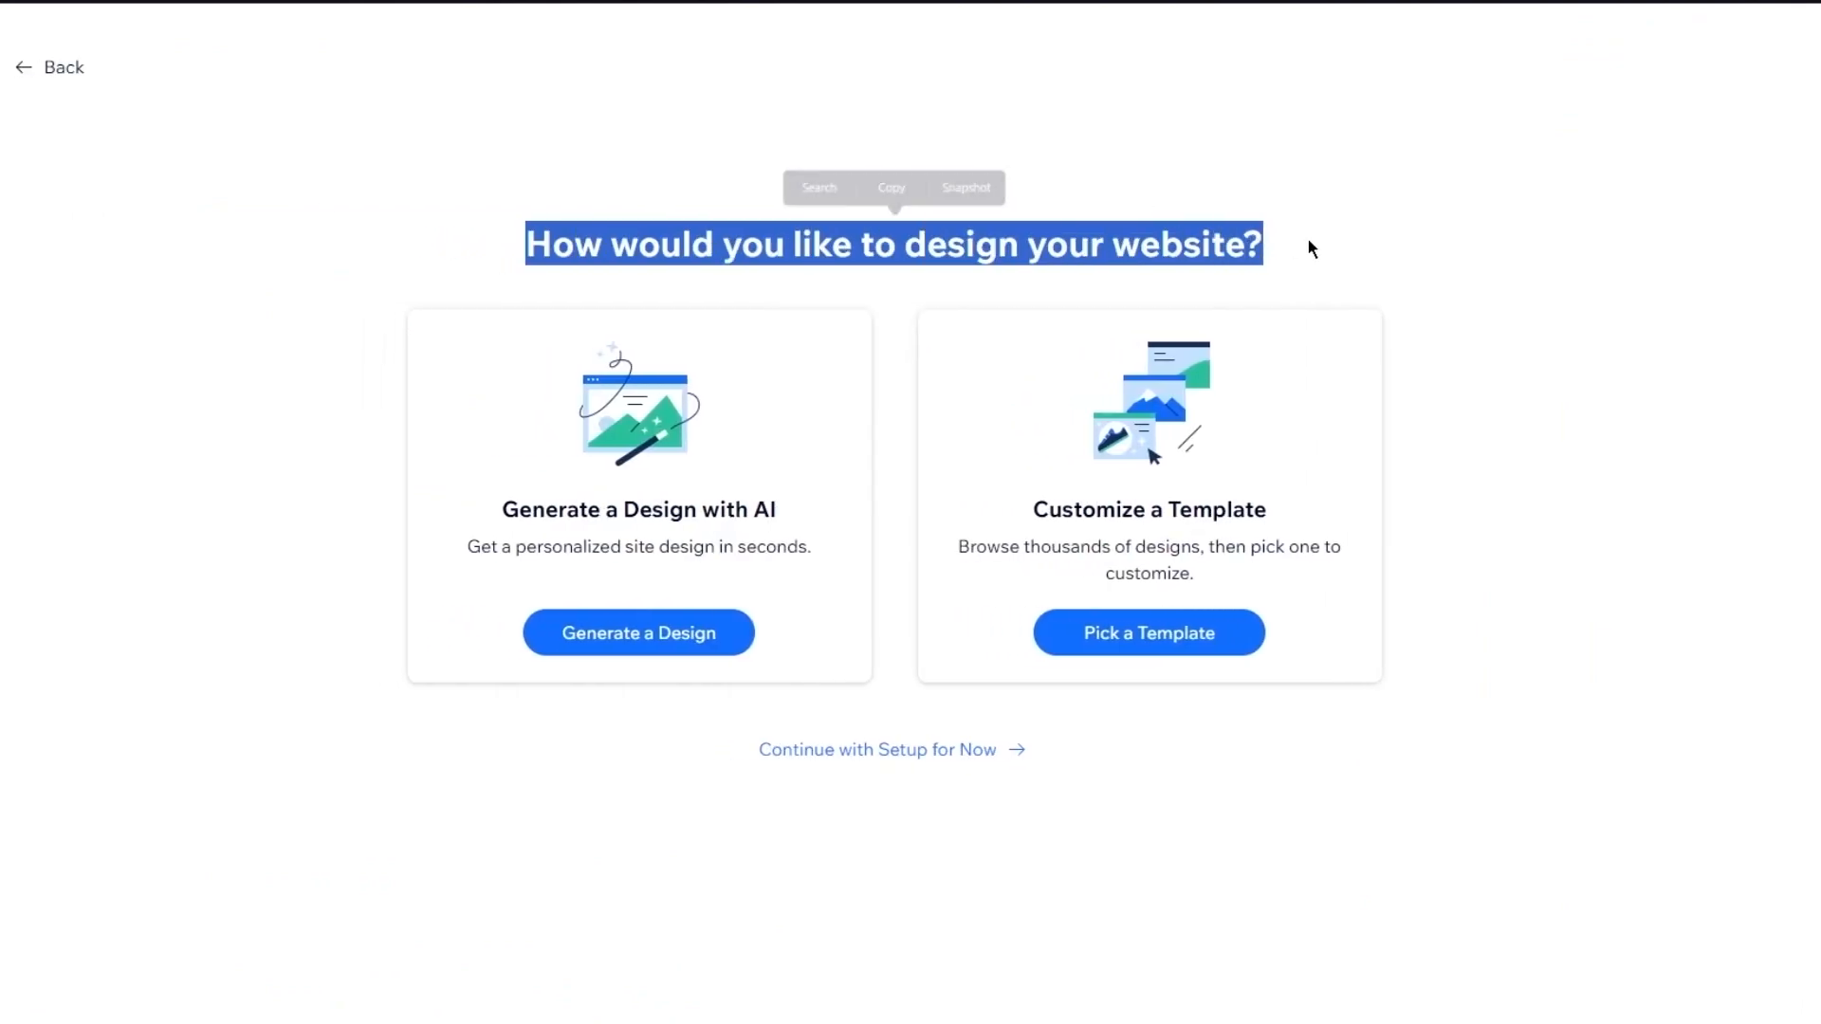
left_click(1550, 170)
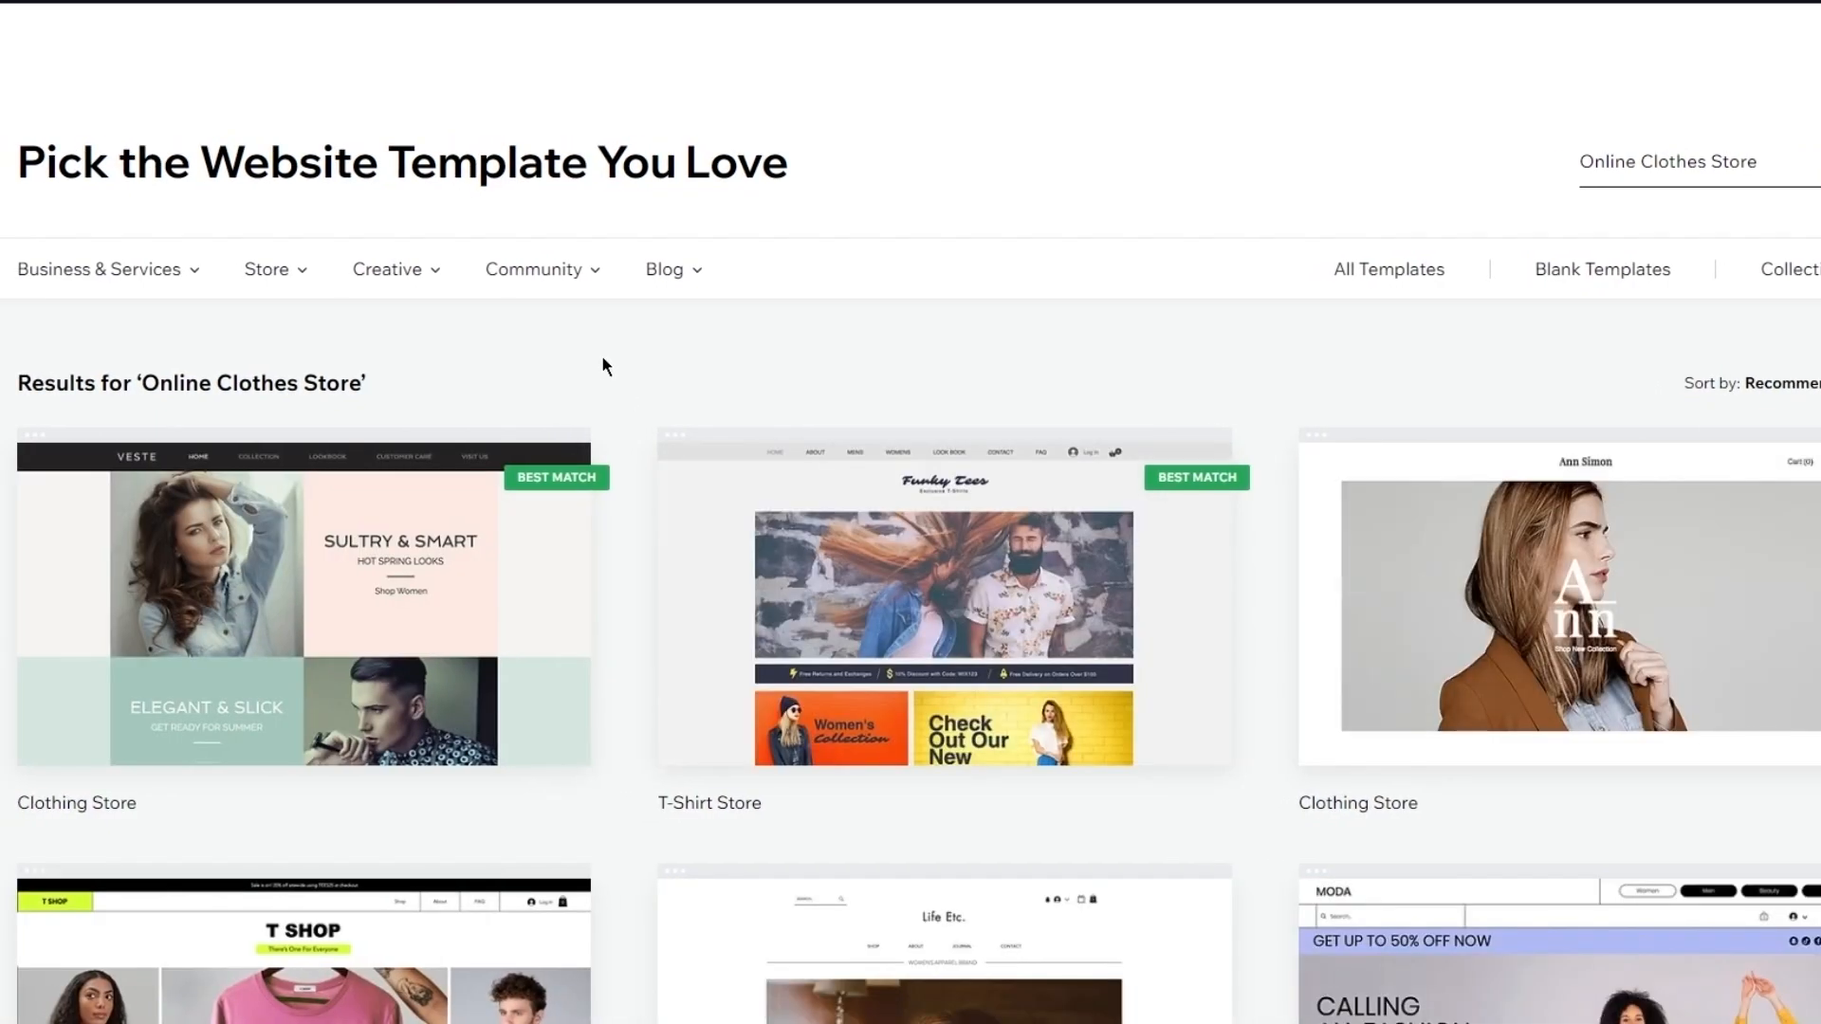
Browse the Online Clothes Store templates and edit the menswear outerwear Clothing Store template
scroll(603, 358, "down", 4)
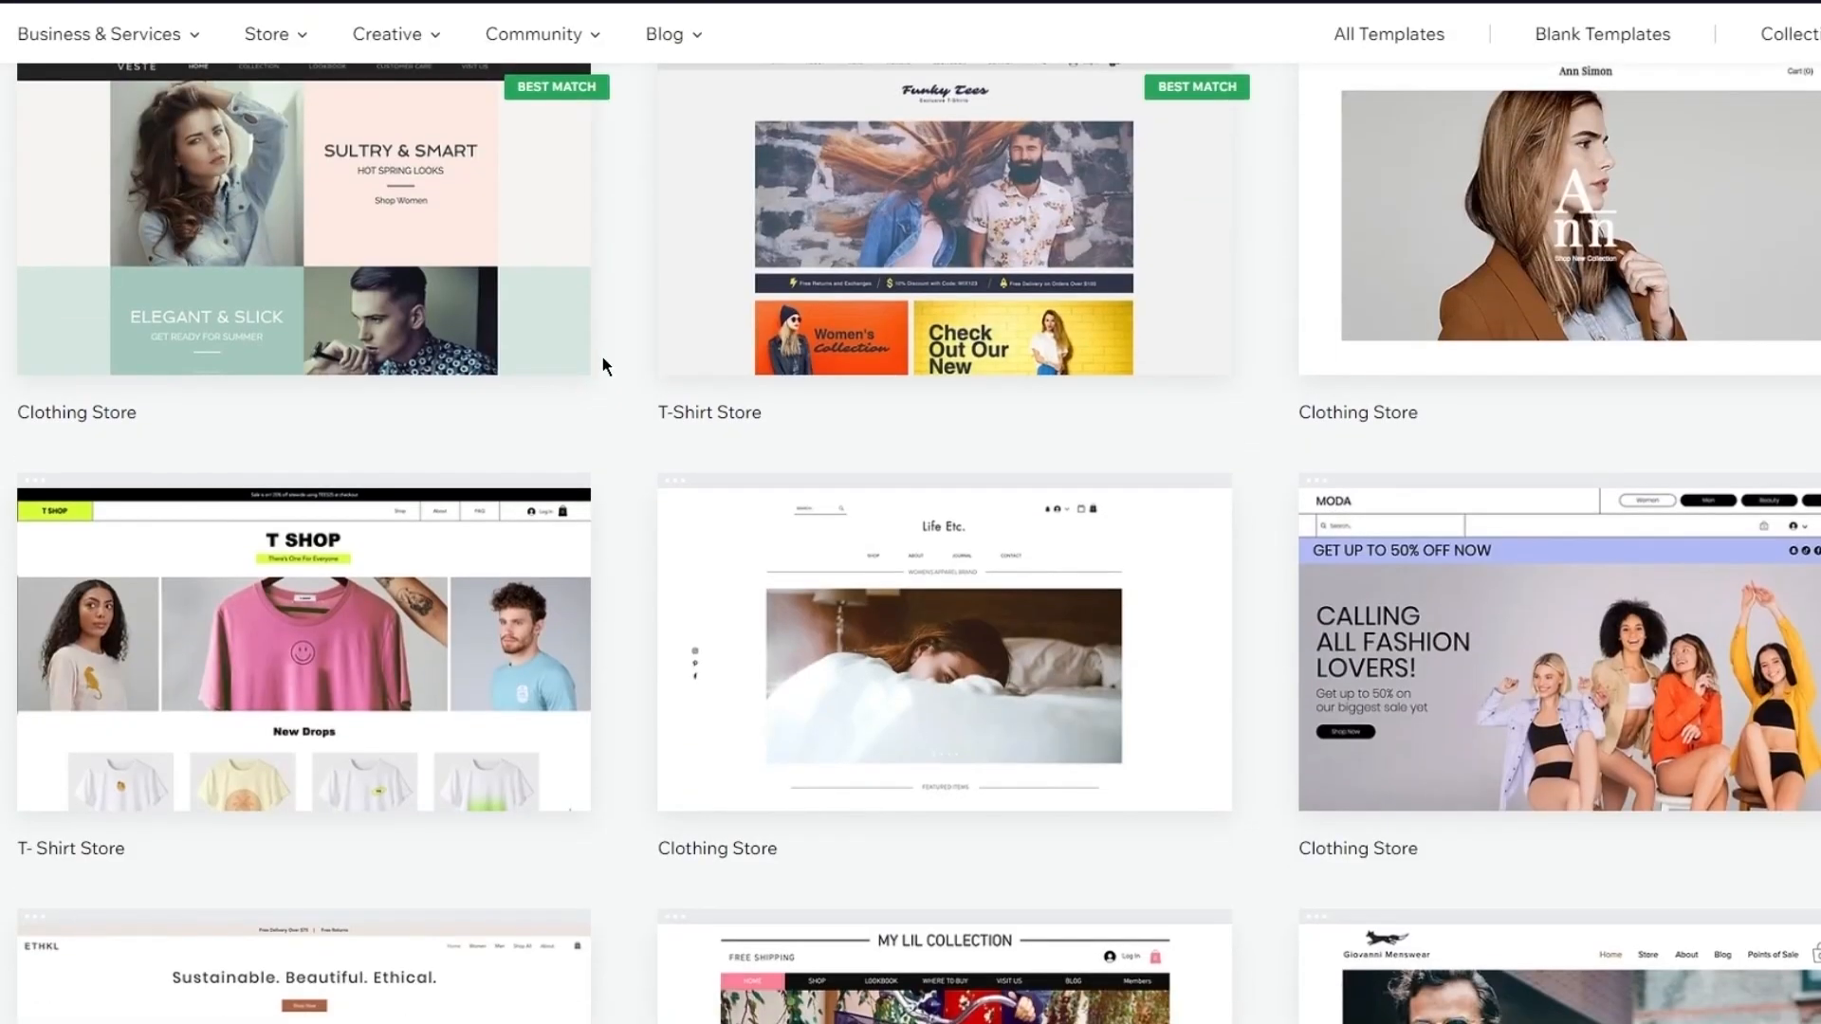
scroll(649, 363, "down", 2)
scroll(648, 370, "down", 1)
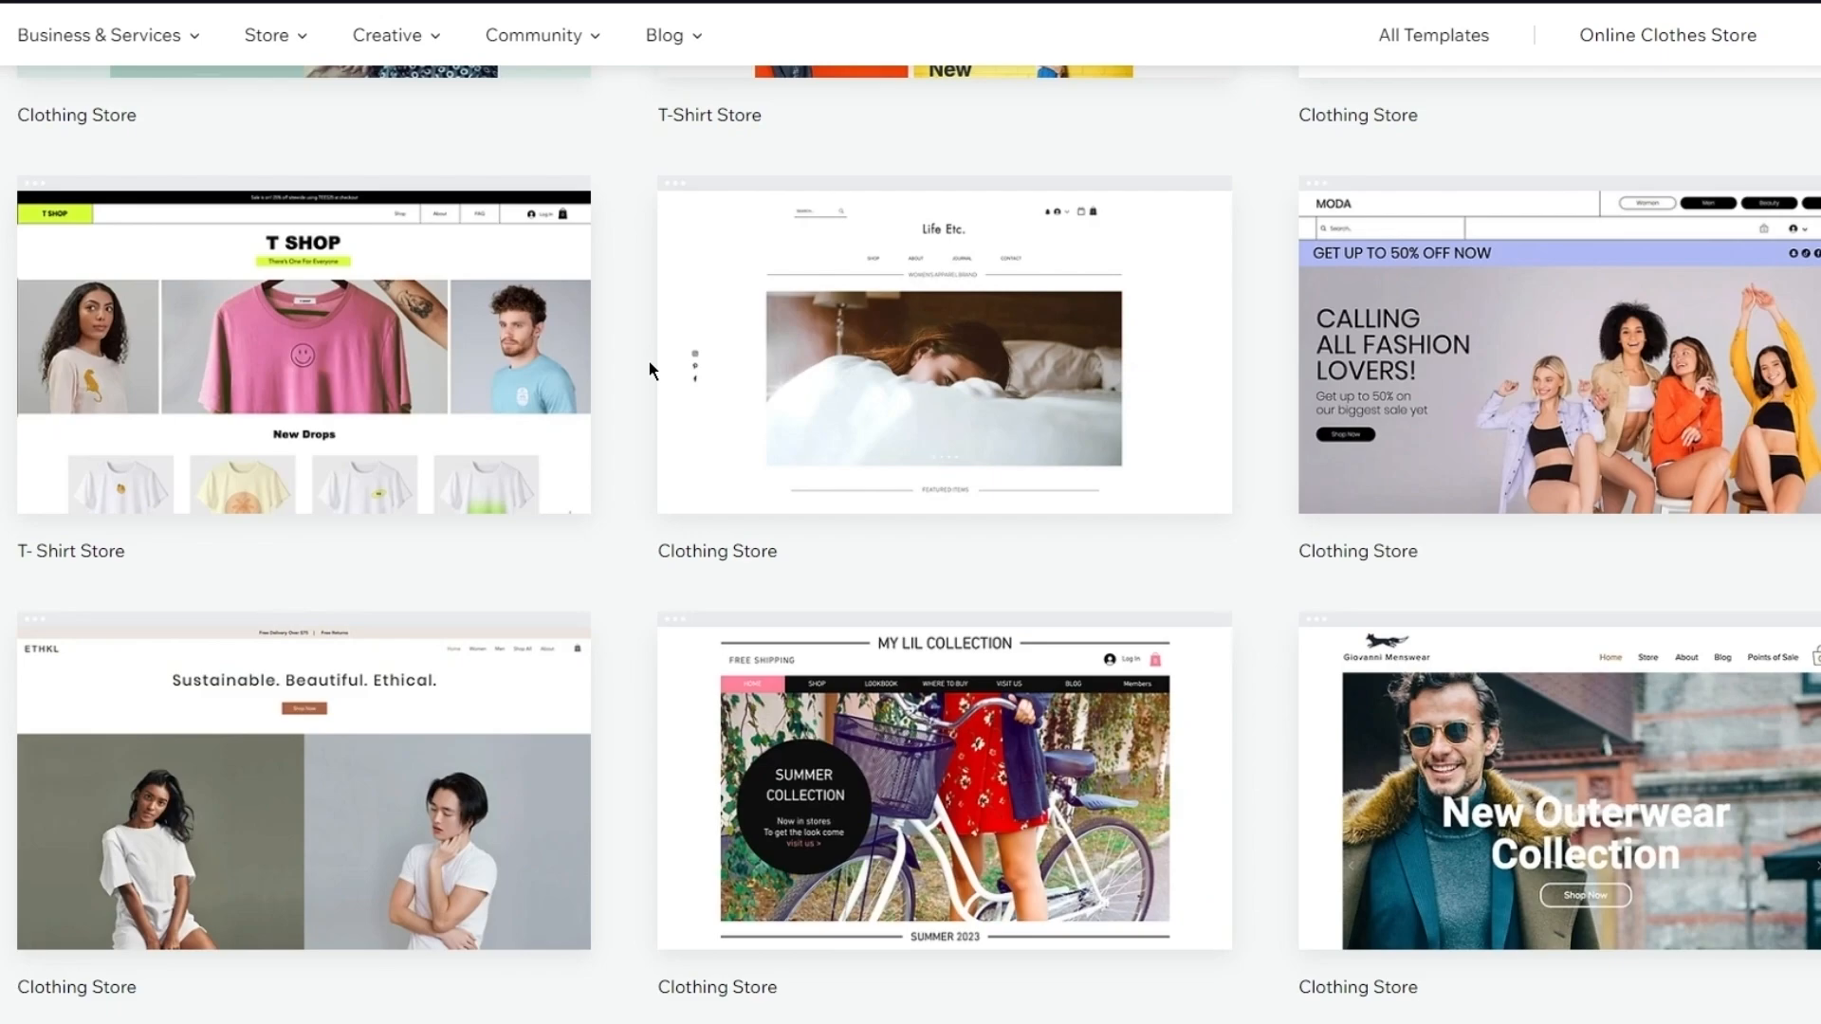
scroll(649, 370, "down", 2)
scroll(648, 361, "down", 2)
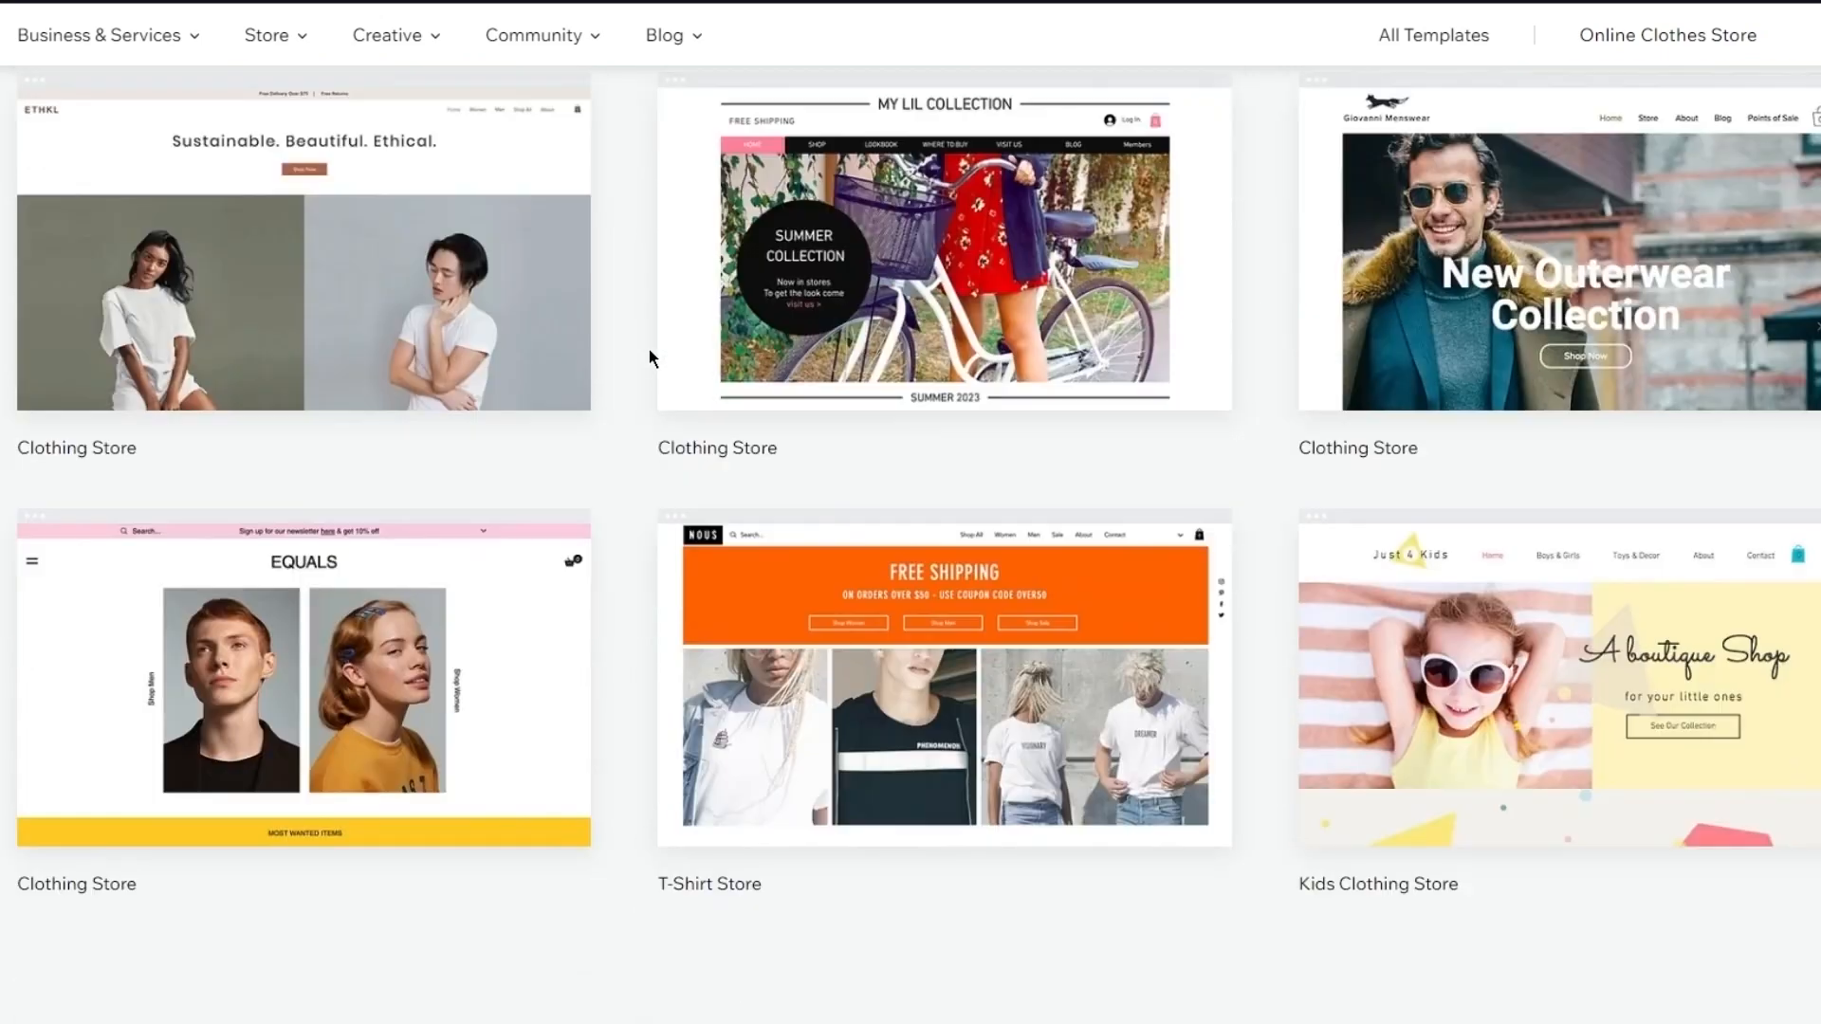
scroll(649, 348, "up", 1)
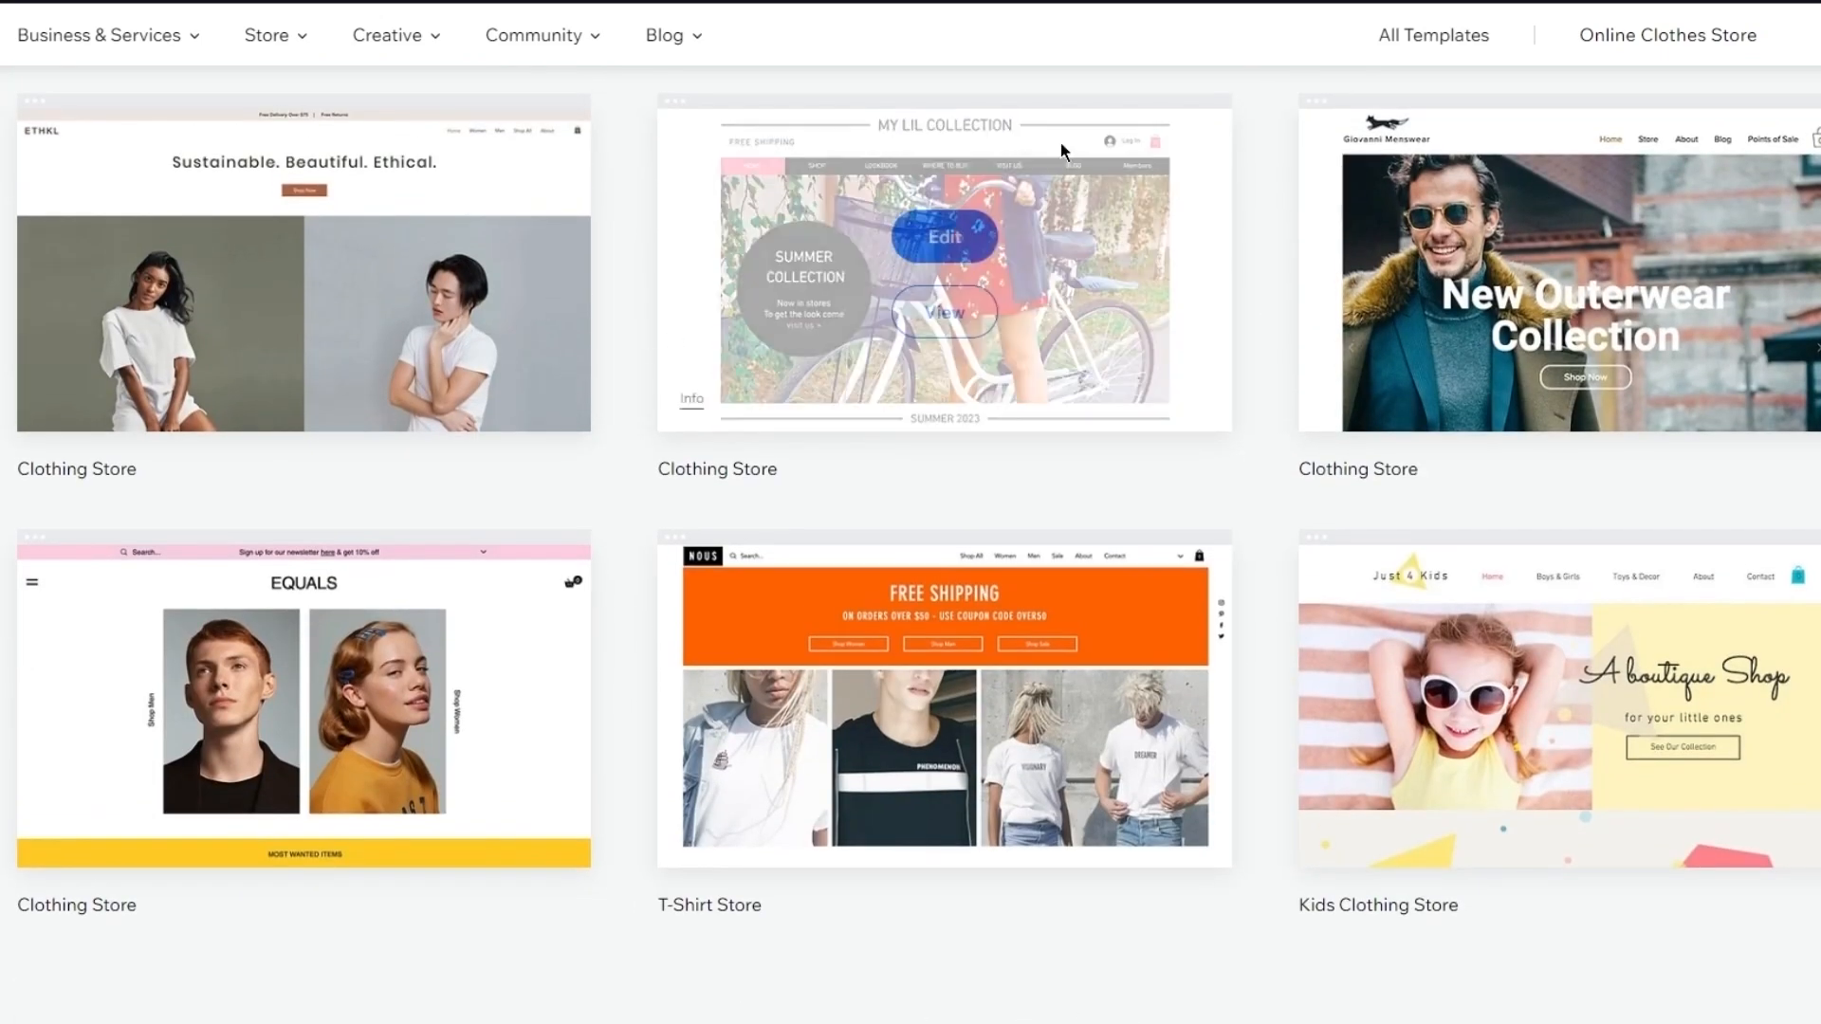
mouse_move(1532, 275)
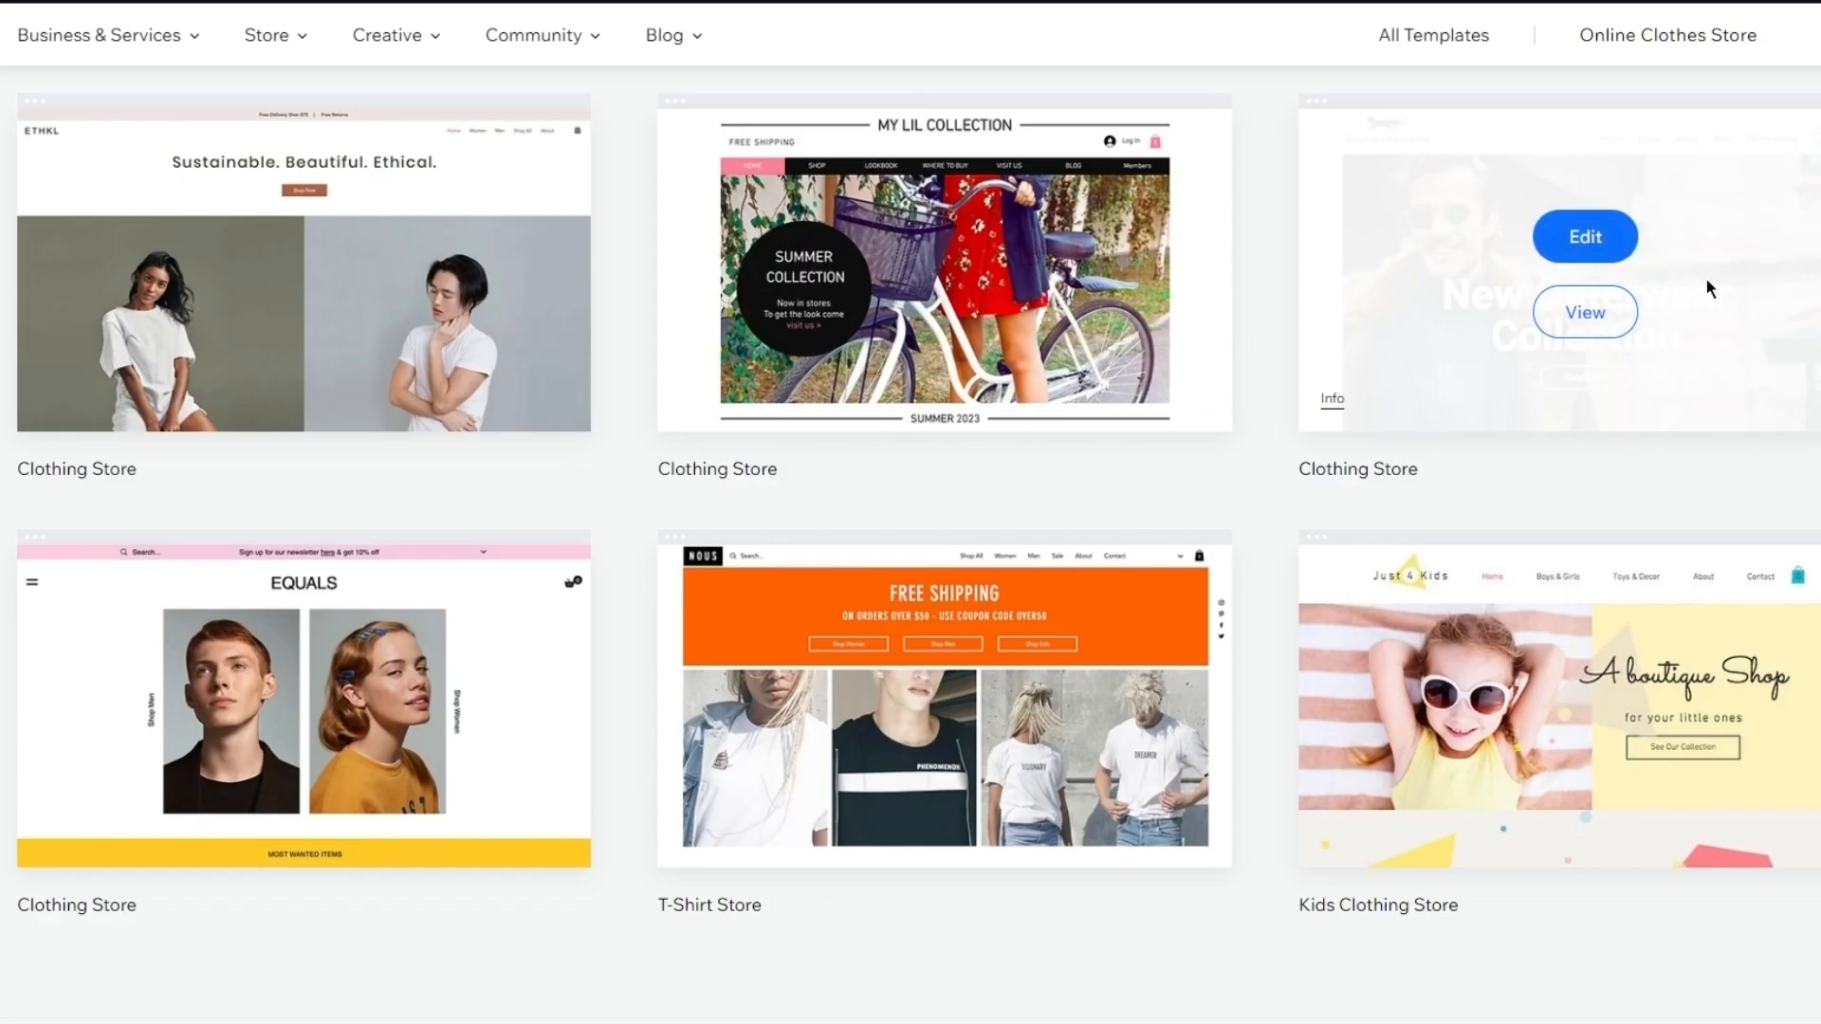
left_click(1742, 320)
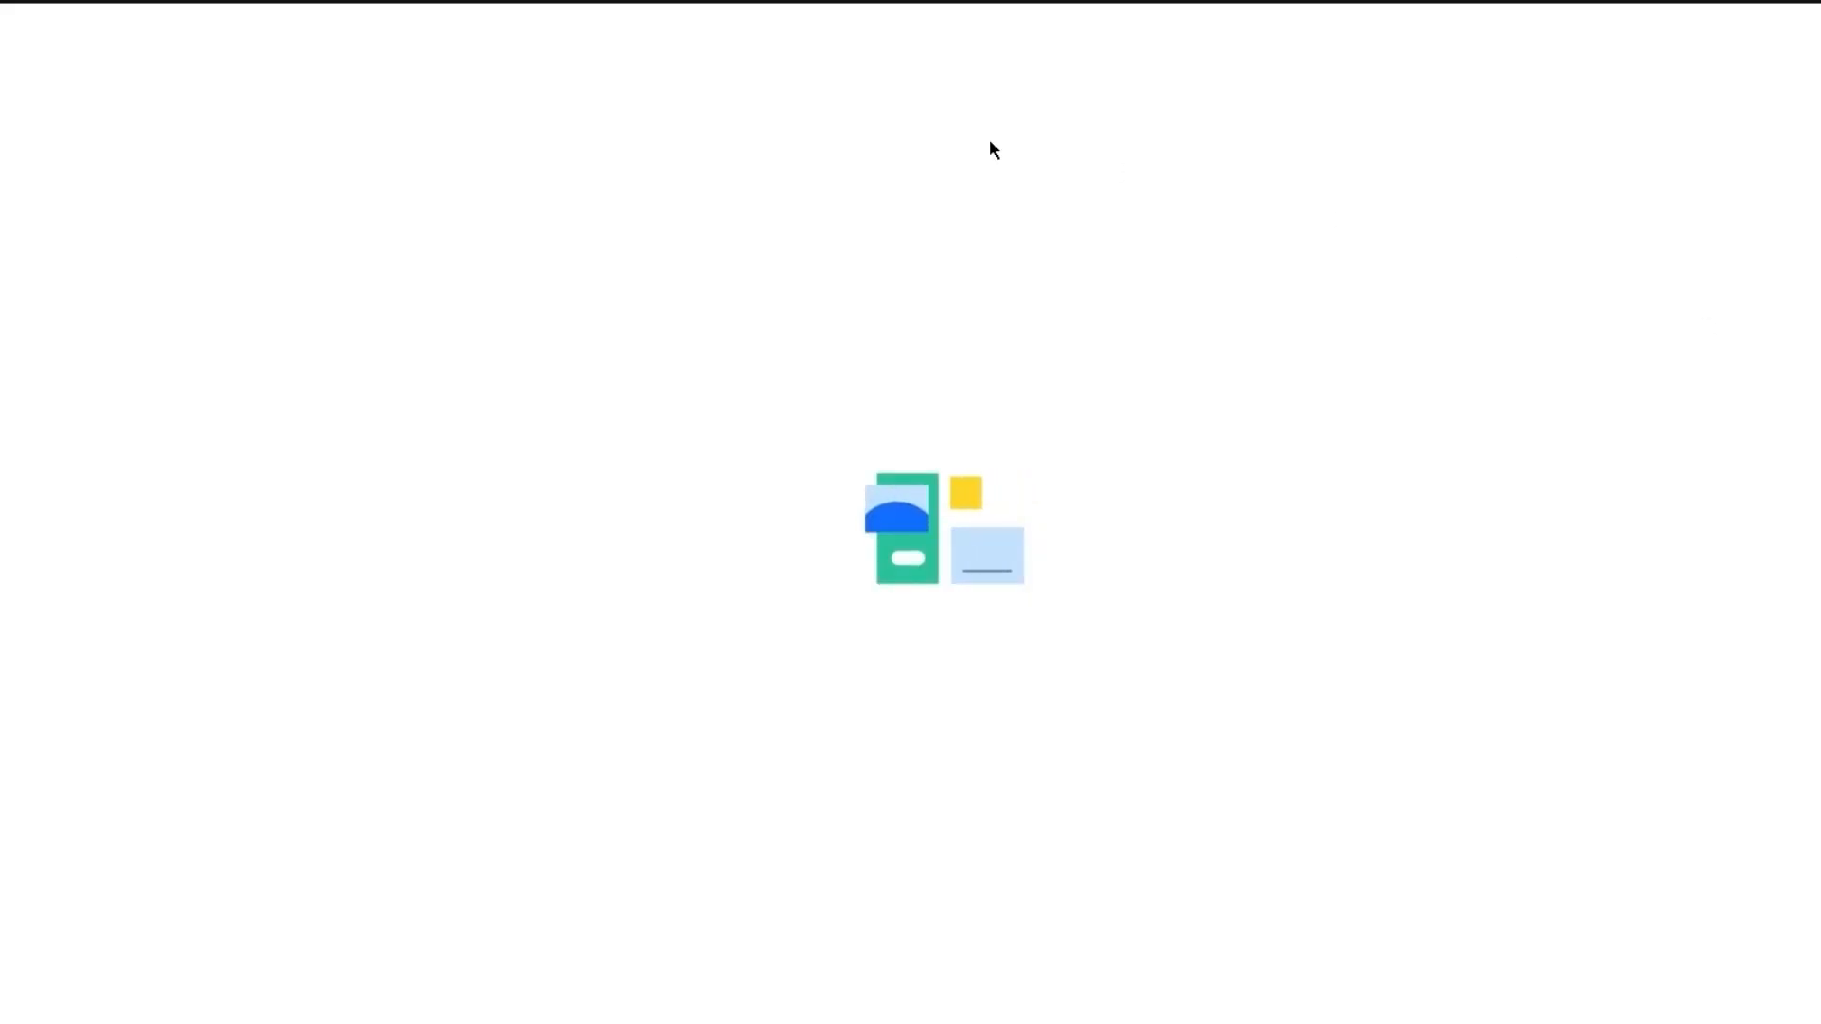
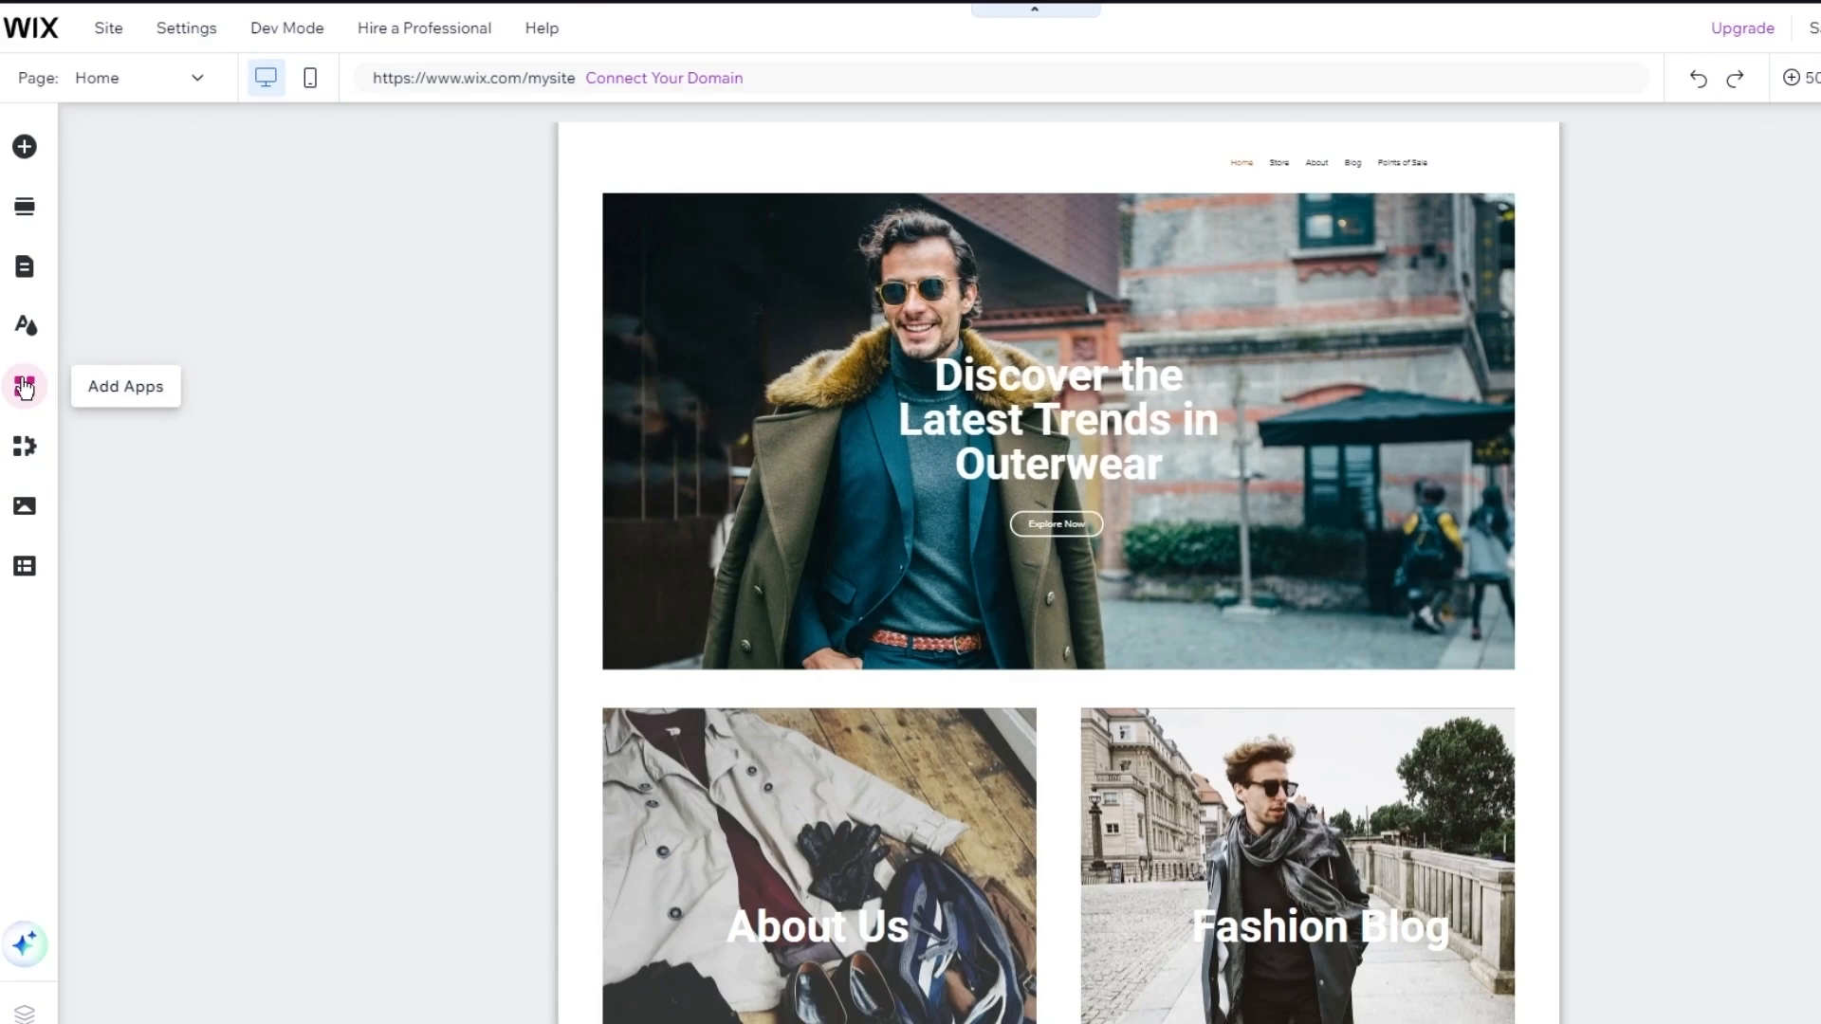
Search the Wix App Market for 'dsers' and open the Dropshipping AliExpress-DSers result
left_click(25, 387)
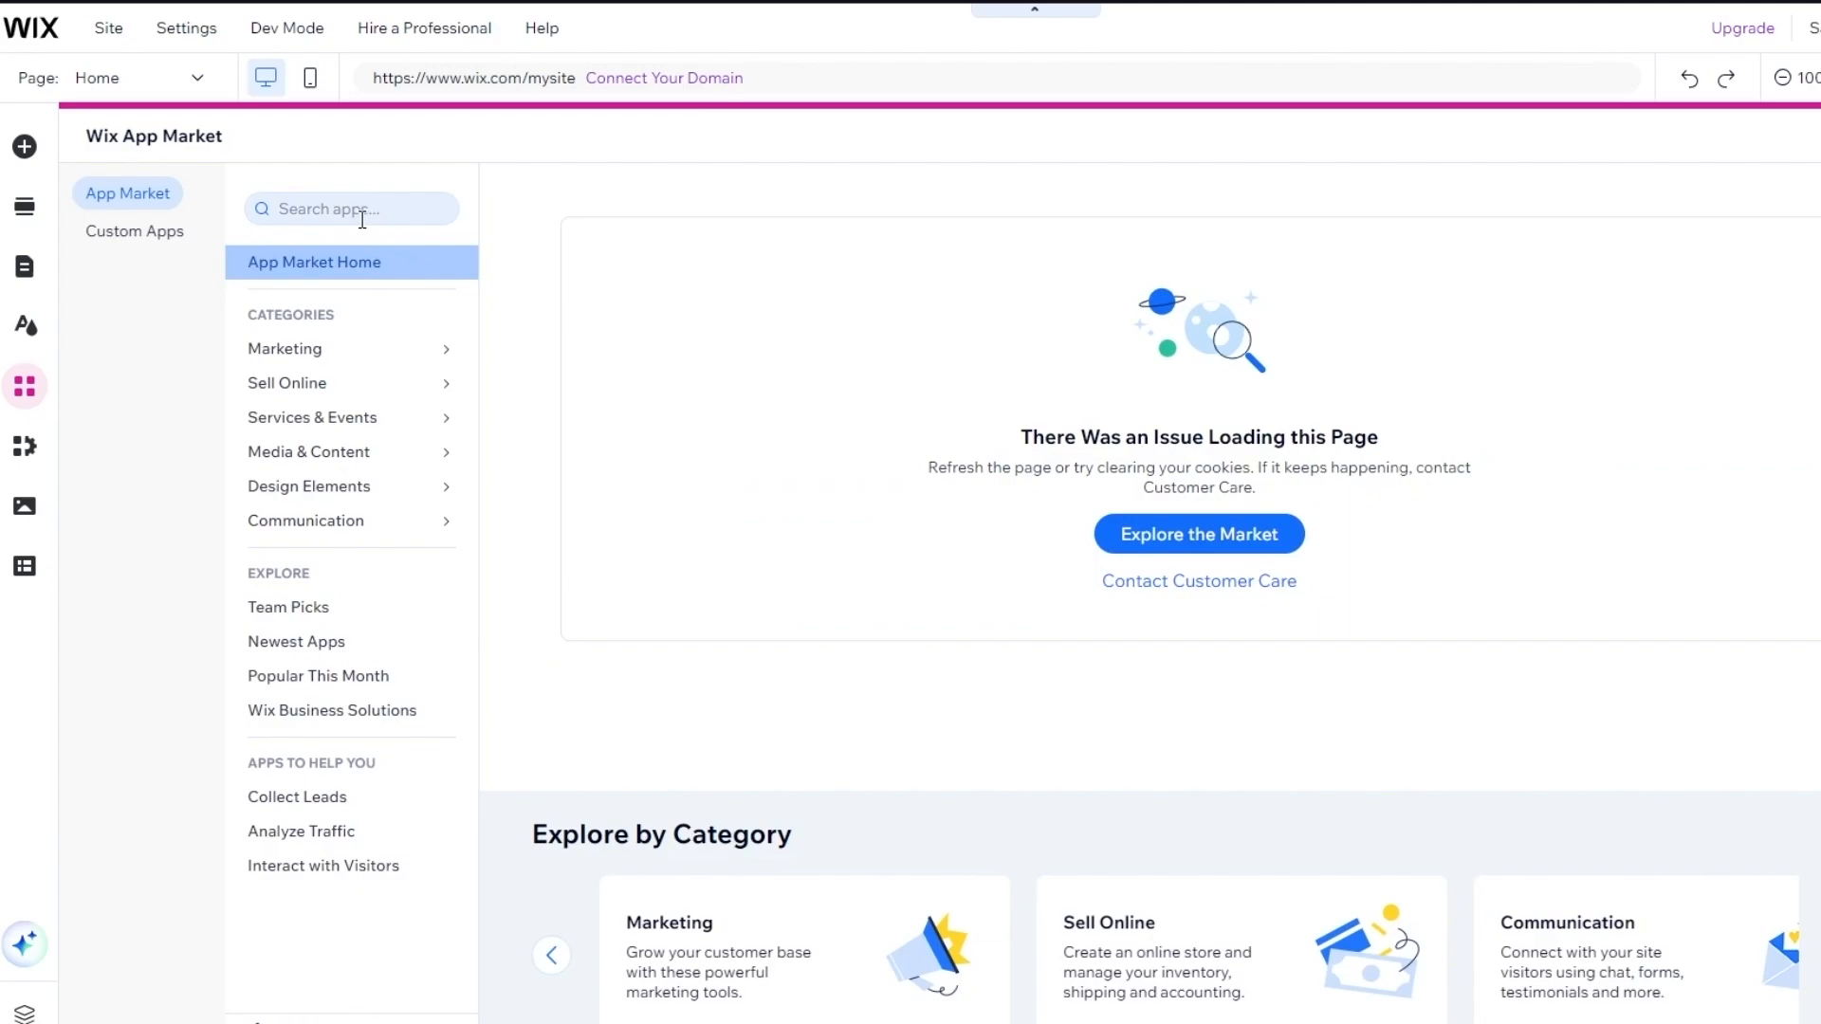
left_click(362, 219)
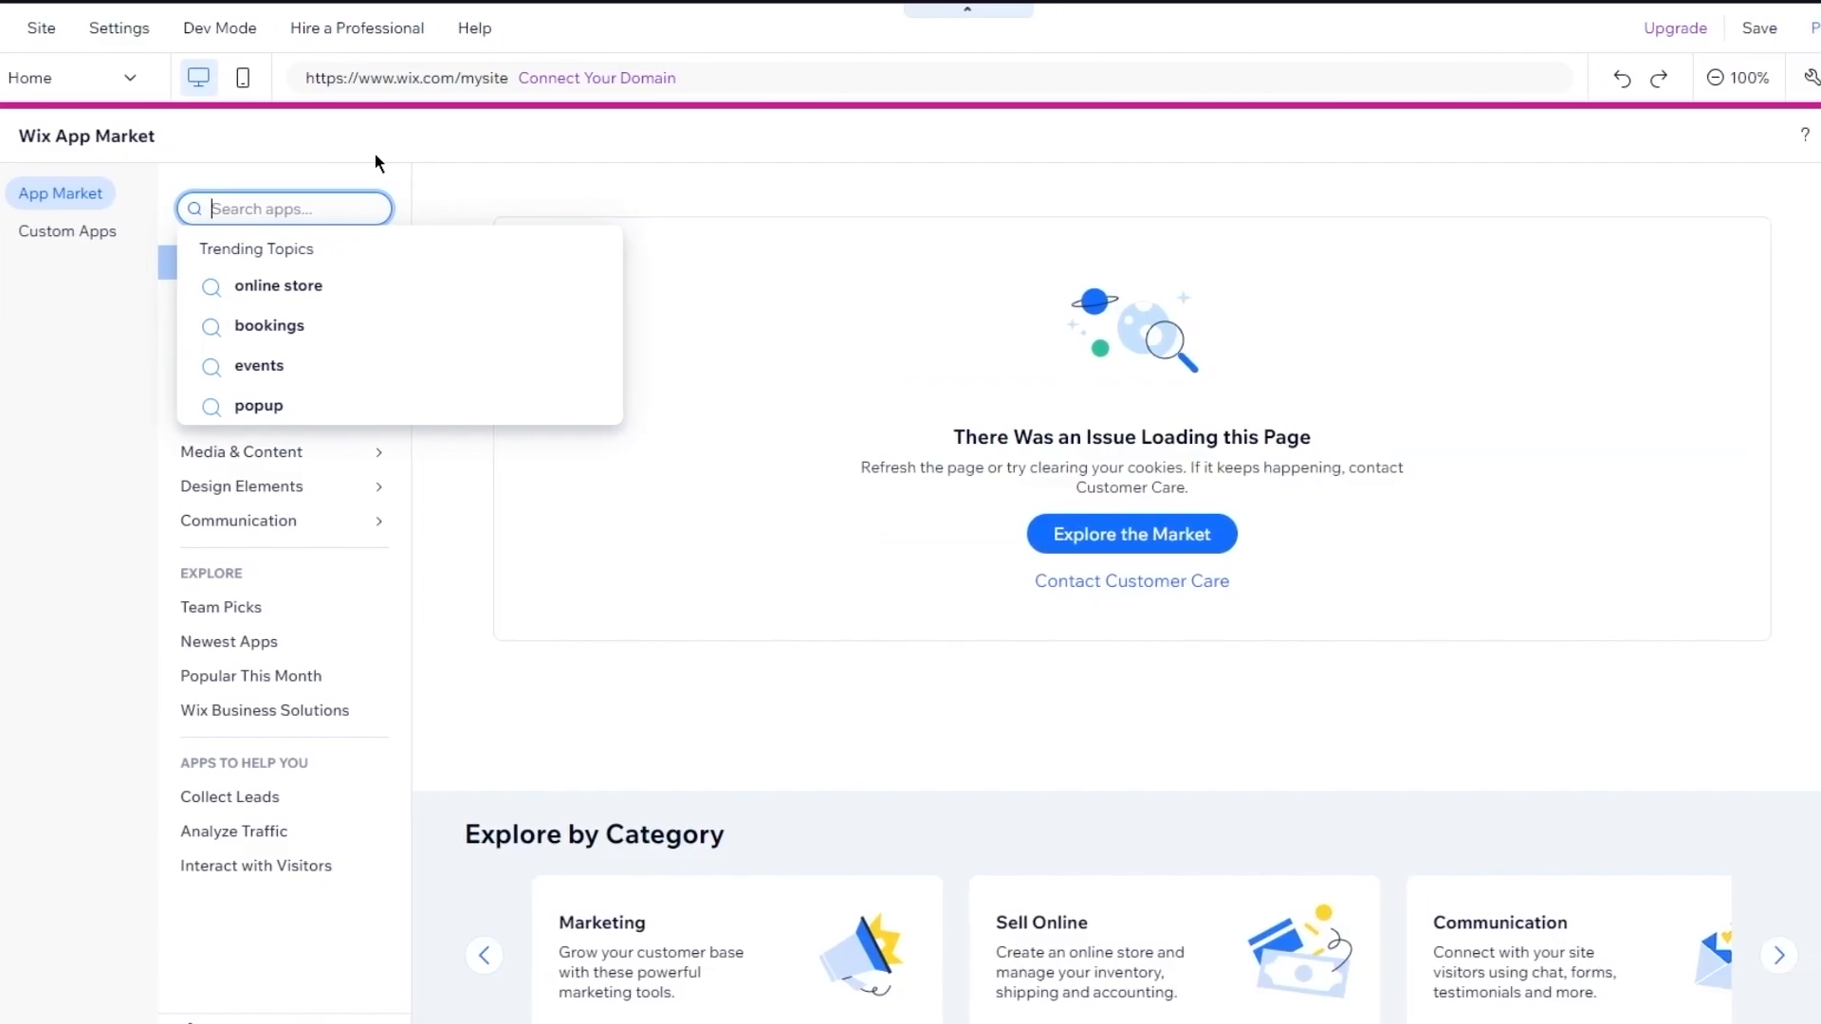
type("dsers")
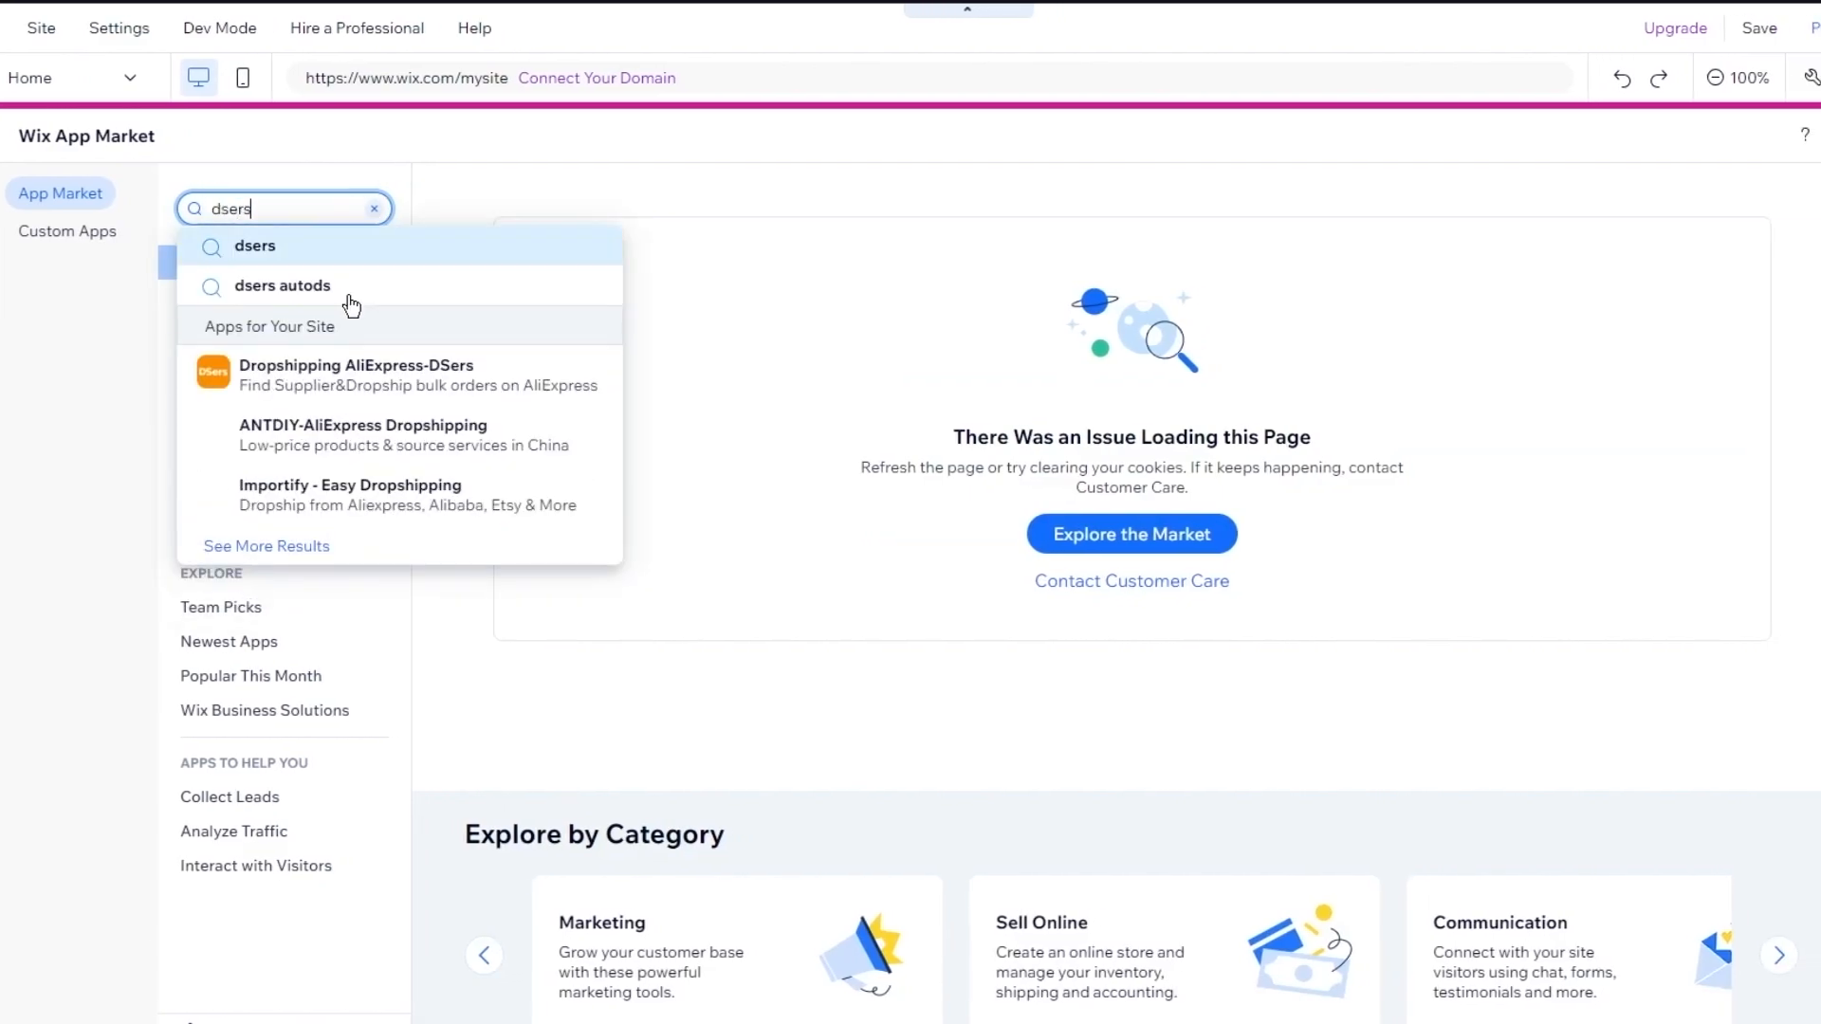
left_click(378, 370)
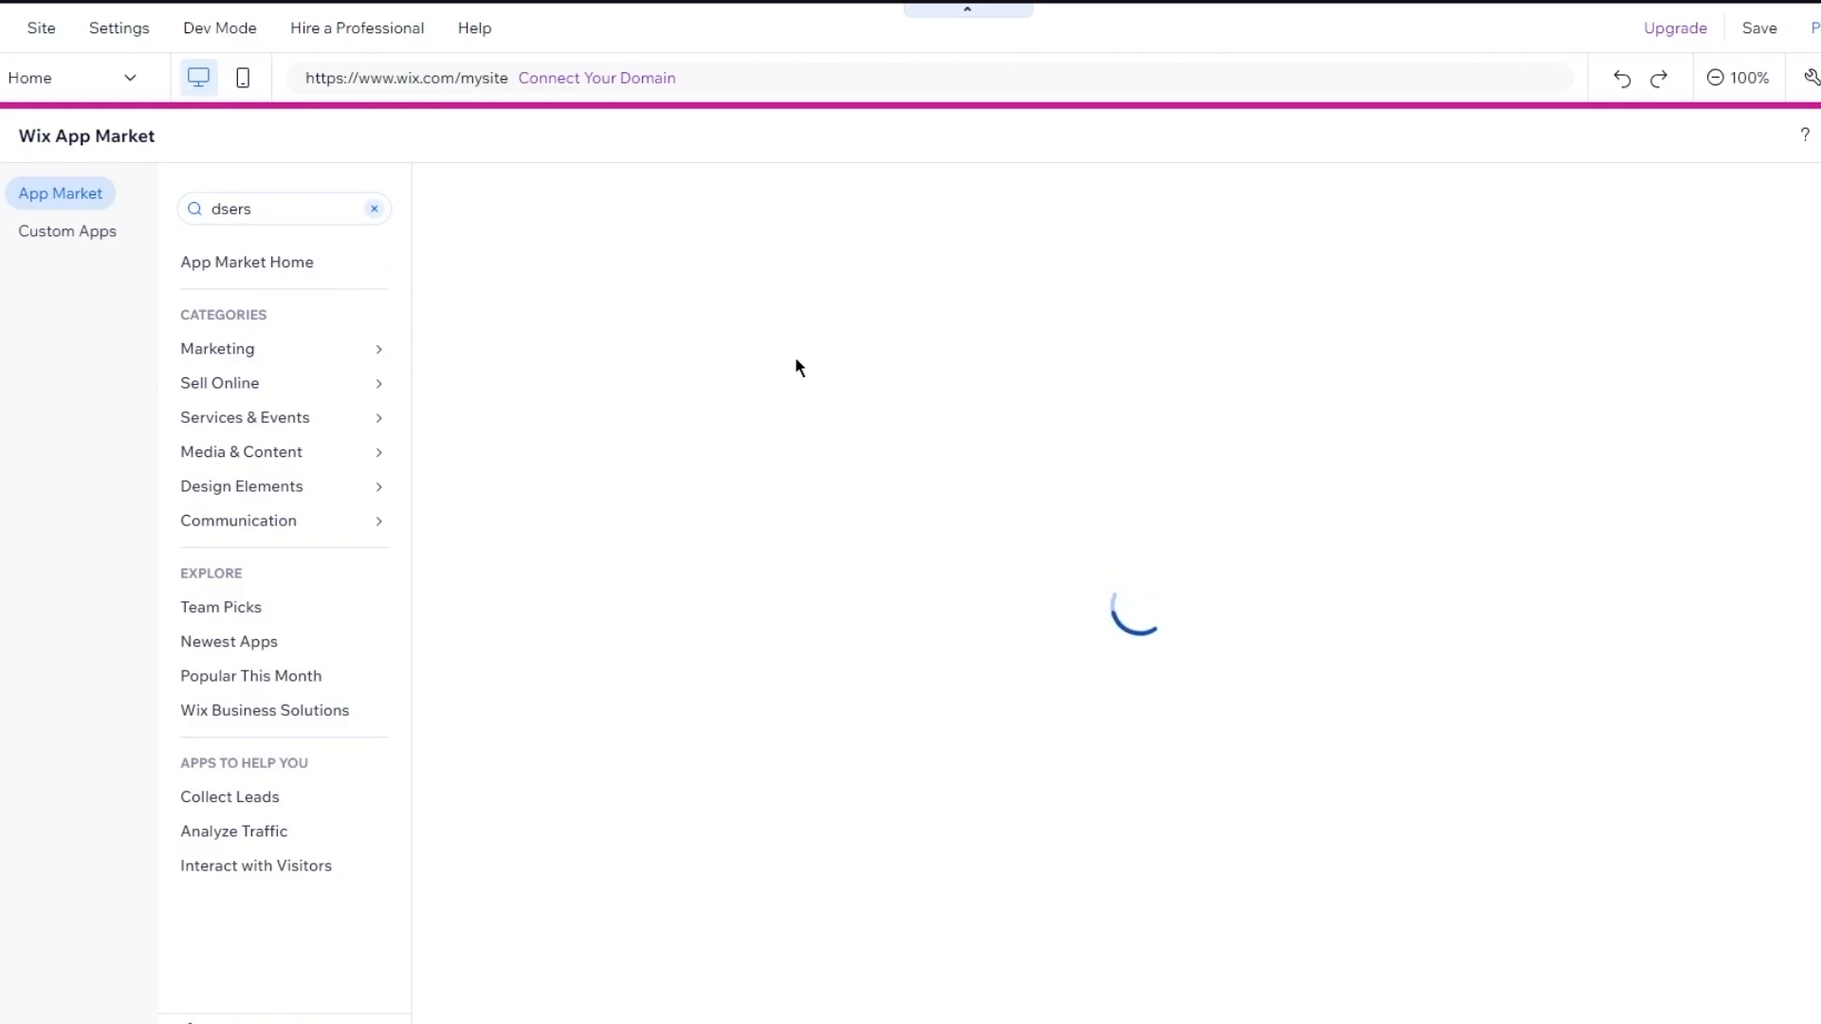
Save the site on the free Wix.com domain, then reopen the DSers app from the search results
left_click(1758, 28)
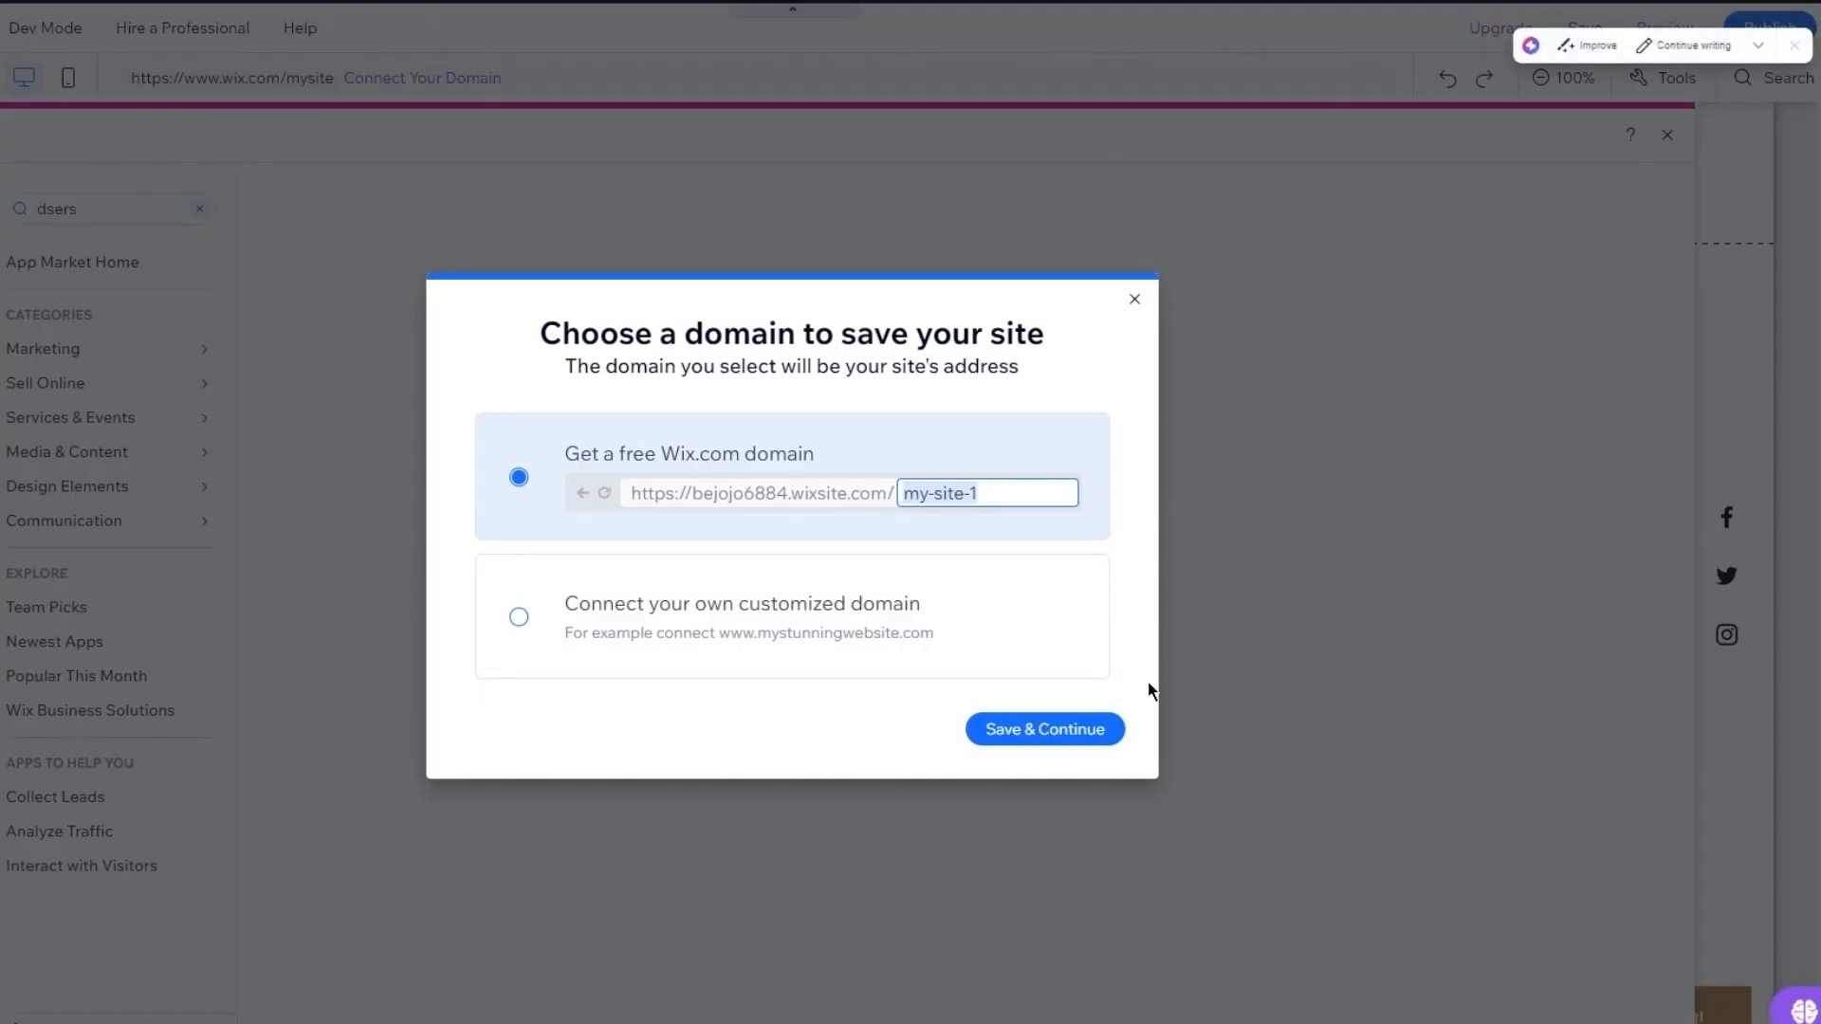
left_click(1087, 730)
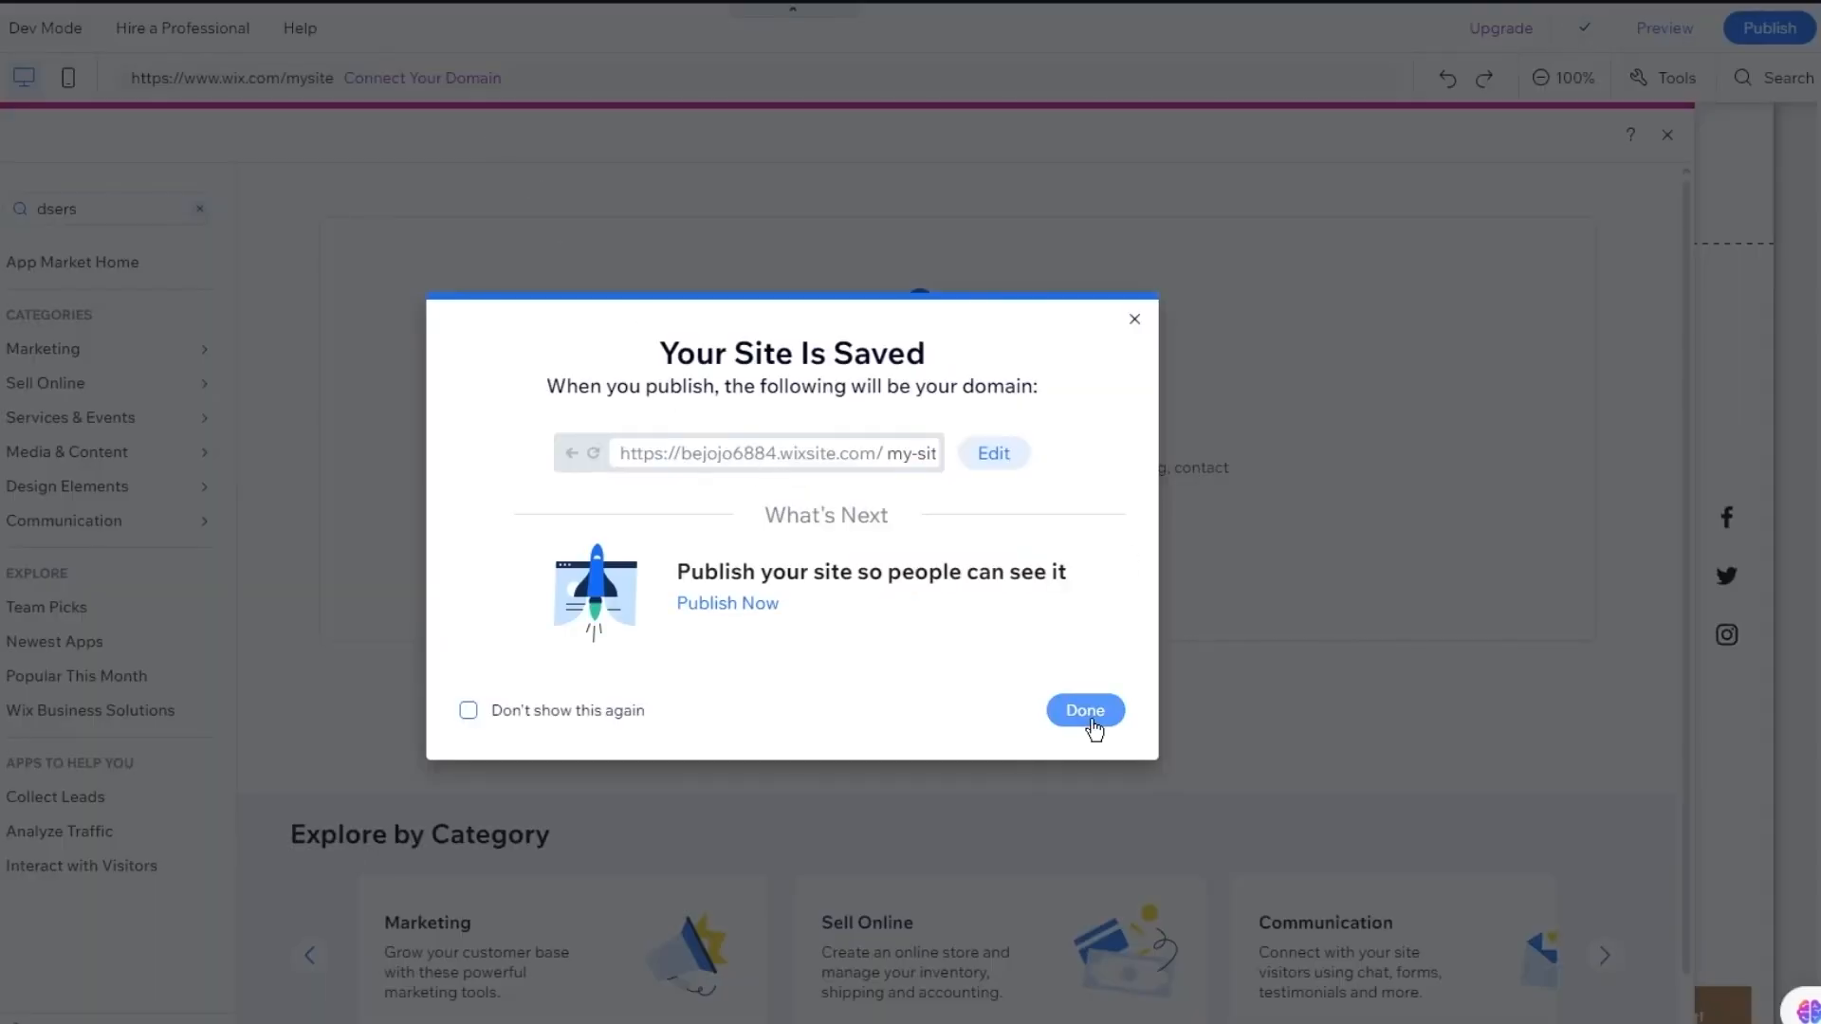
left_click(1090, 719)
double_click(103, 204)
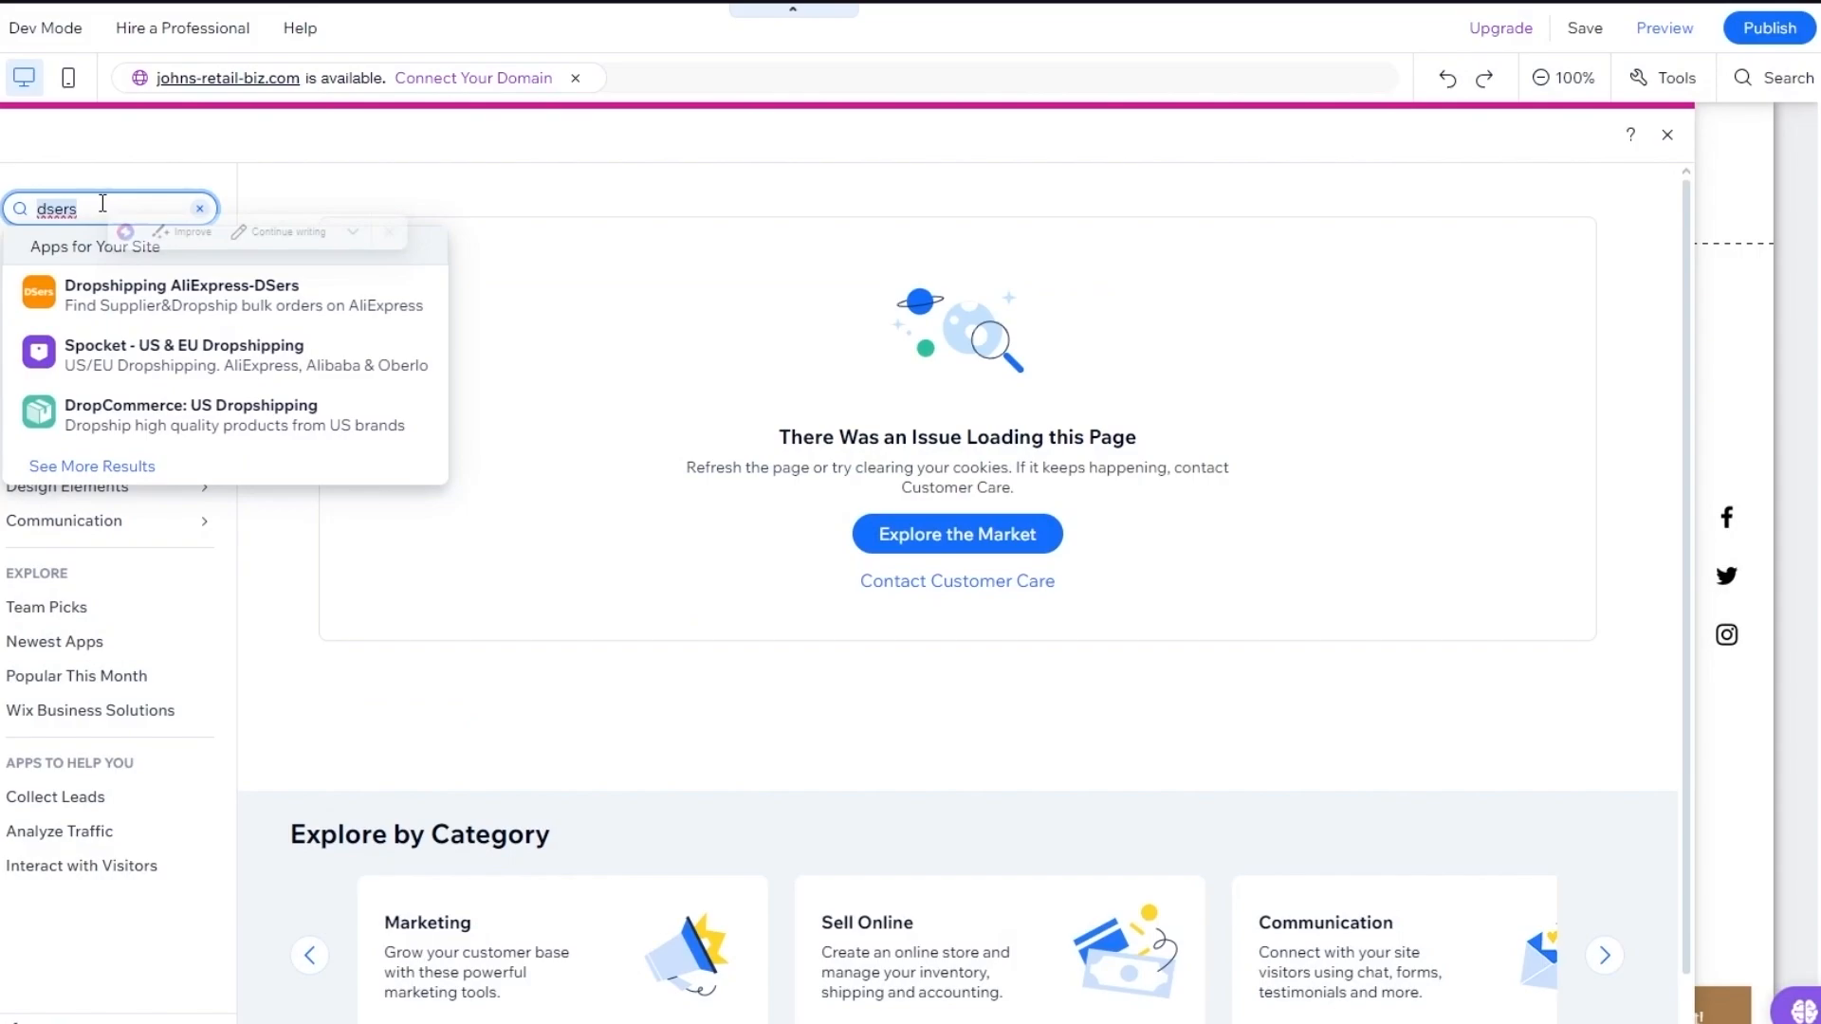
left_click(175, 289)
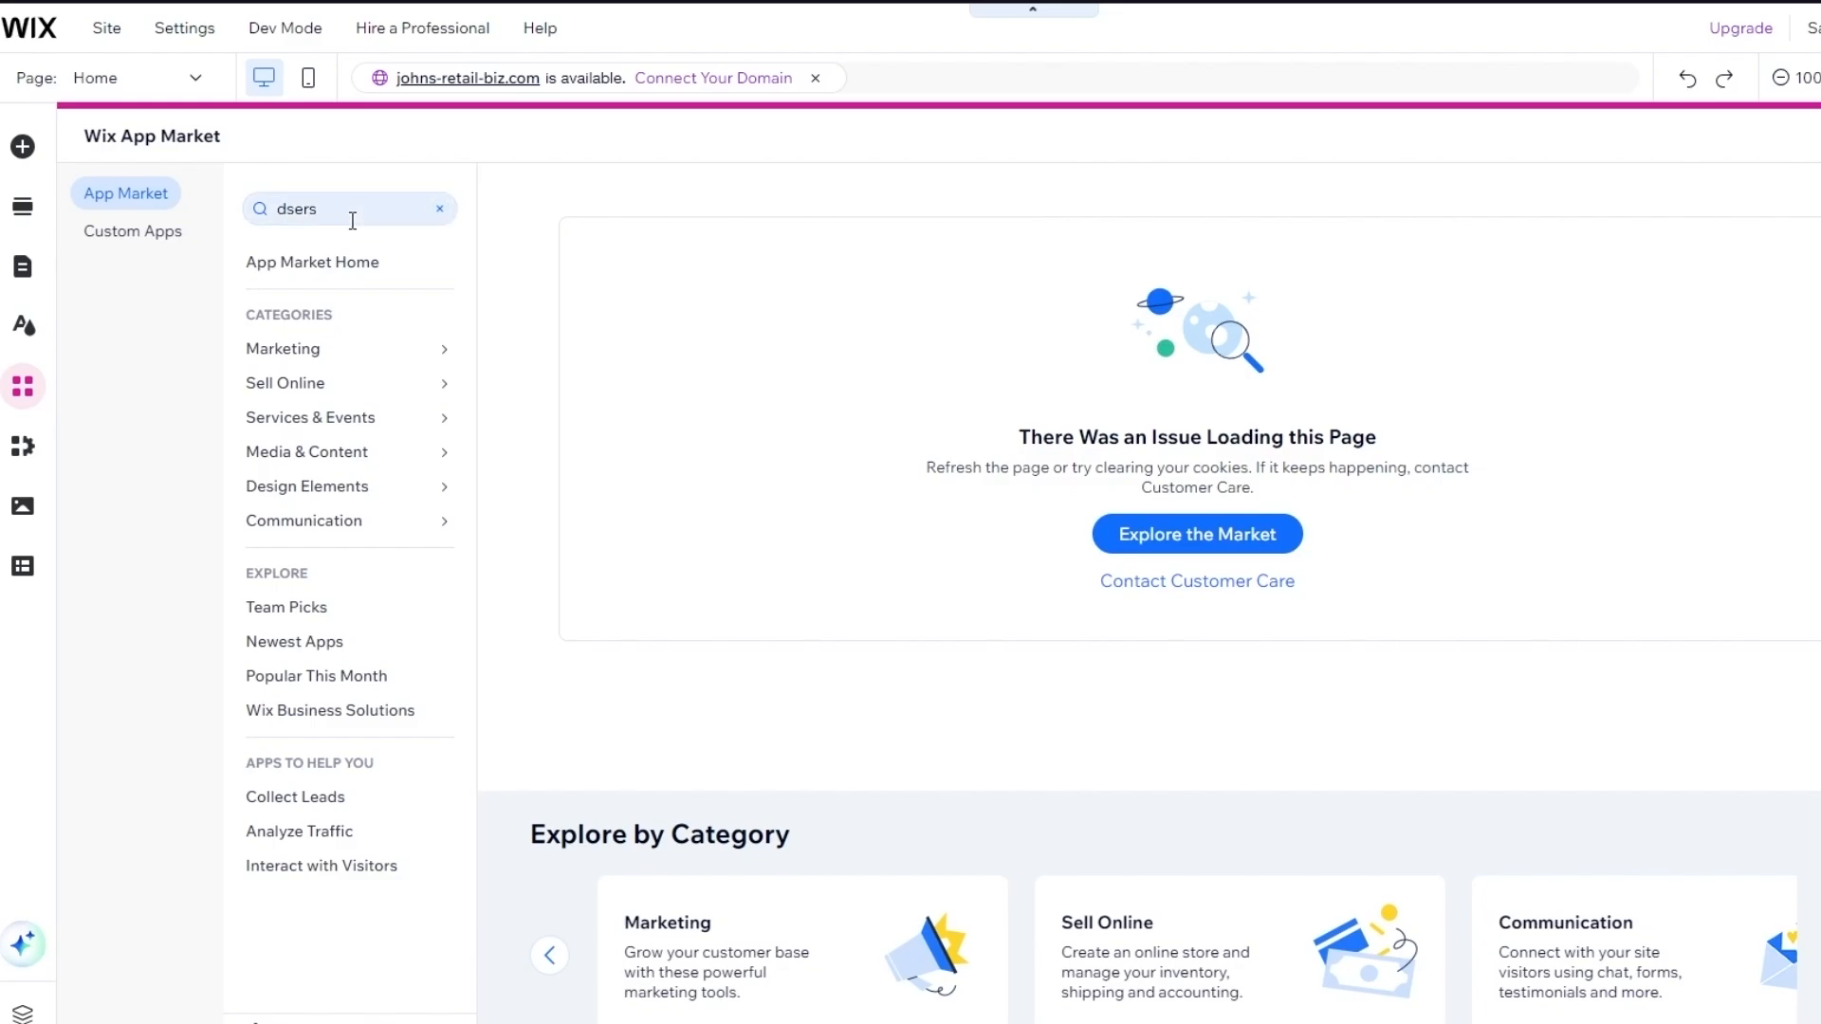
Bring back the 'dsers' search results and open the Dropshipping AliExpress-DSers app page
left_click(352, 220)
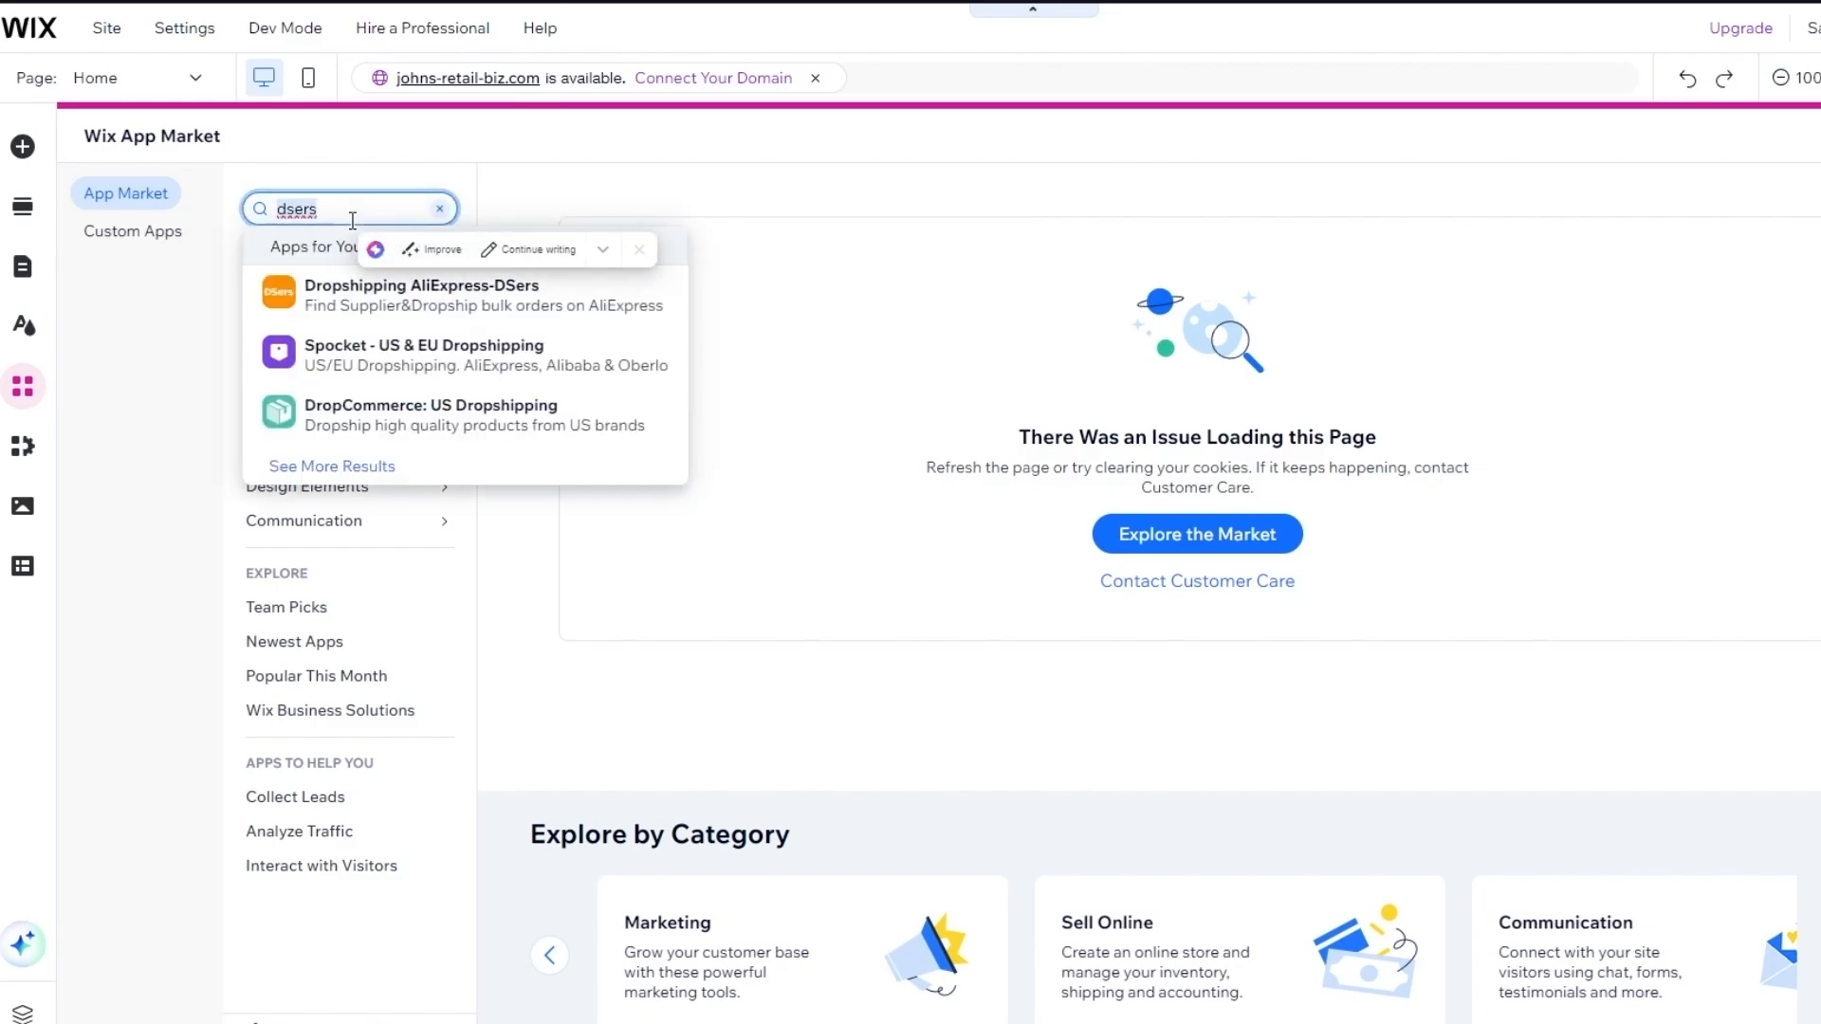
left_click(400, 302)
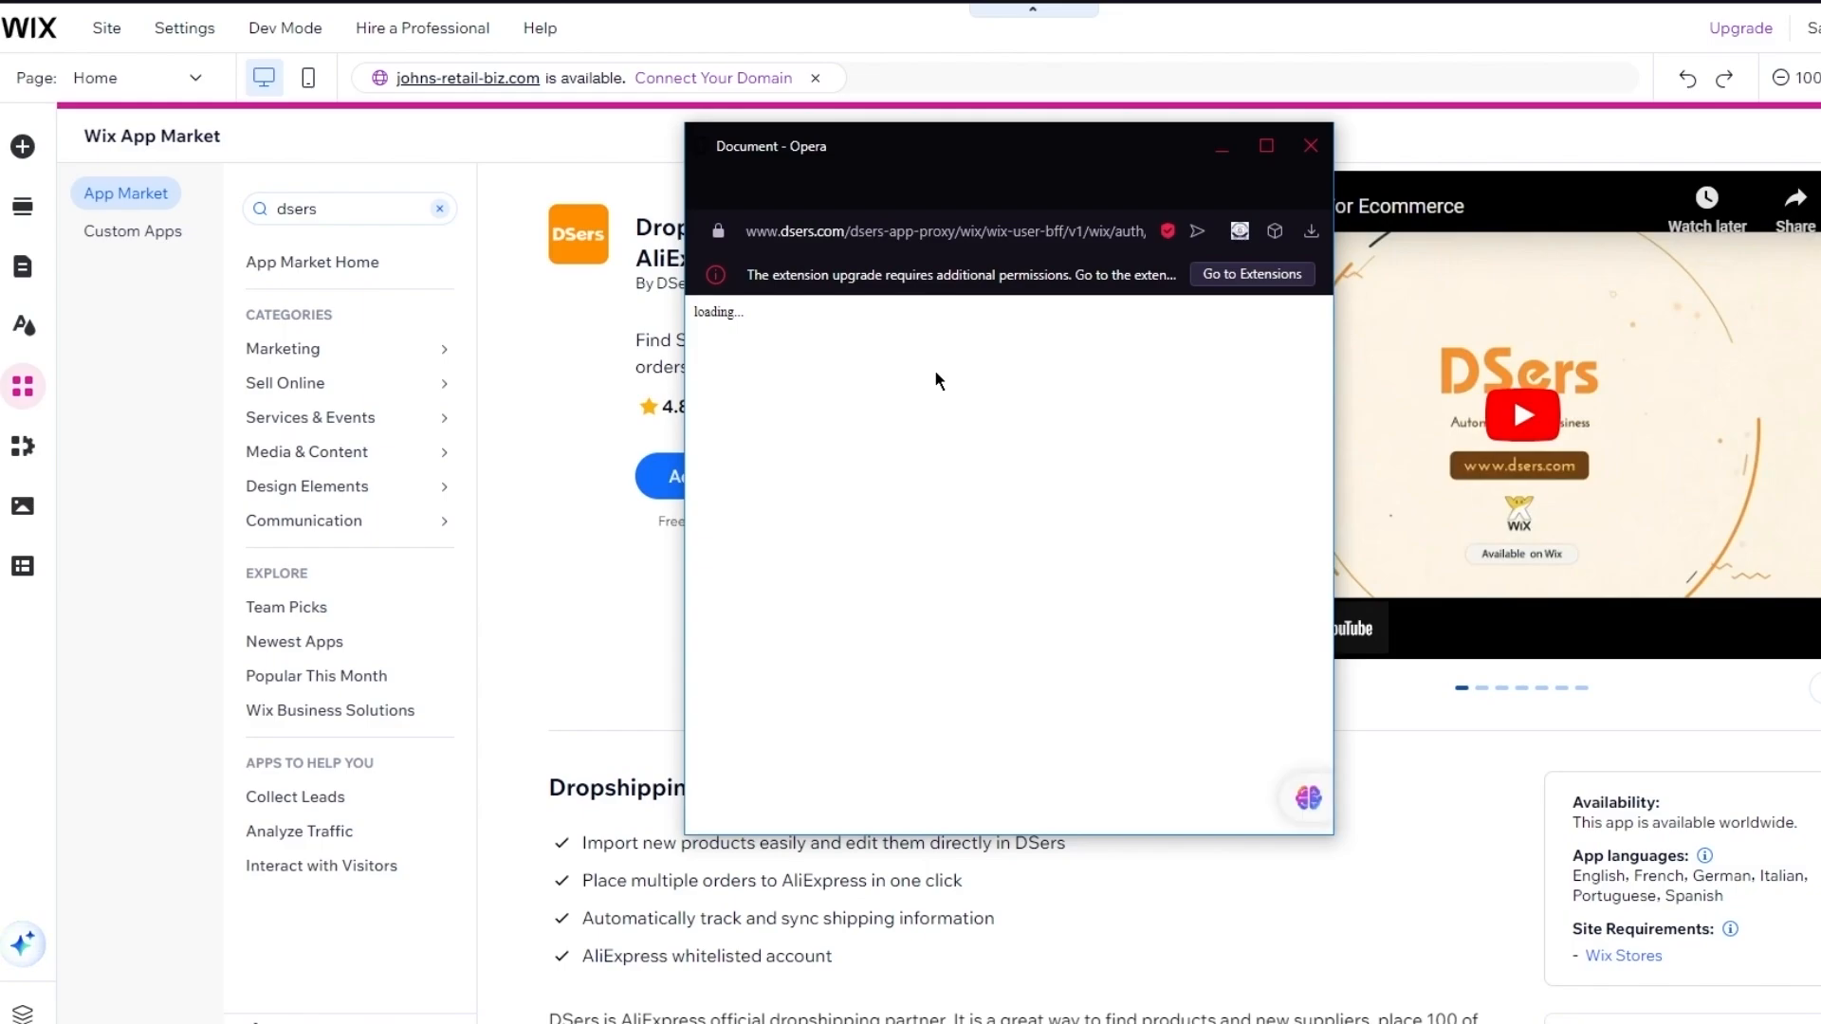
Maximize the DSers connection window and accept the app's permissions with Agree & Add
left_click(1268, 147)
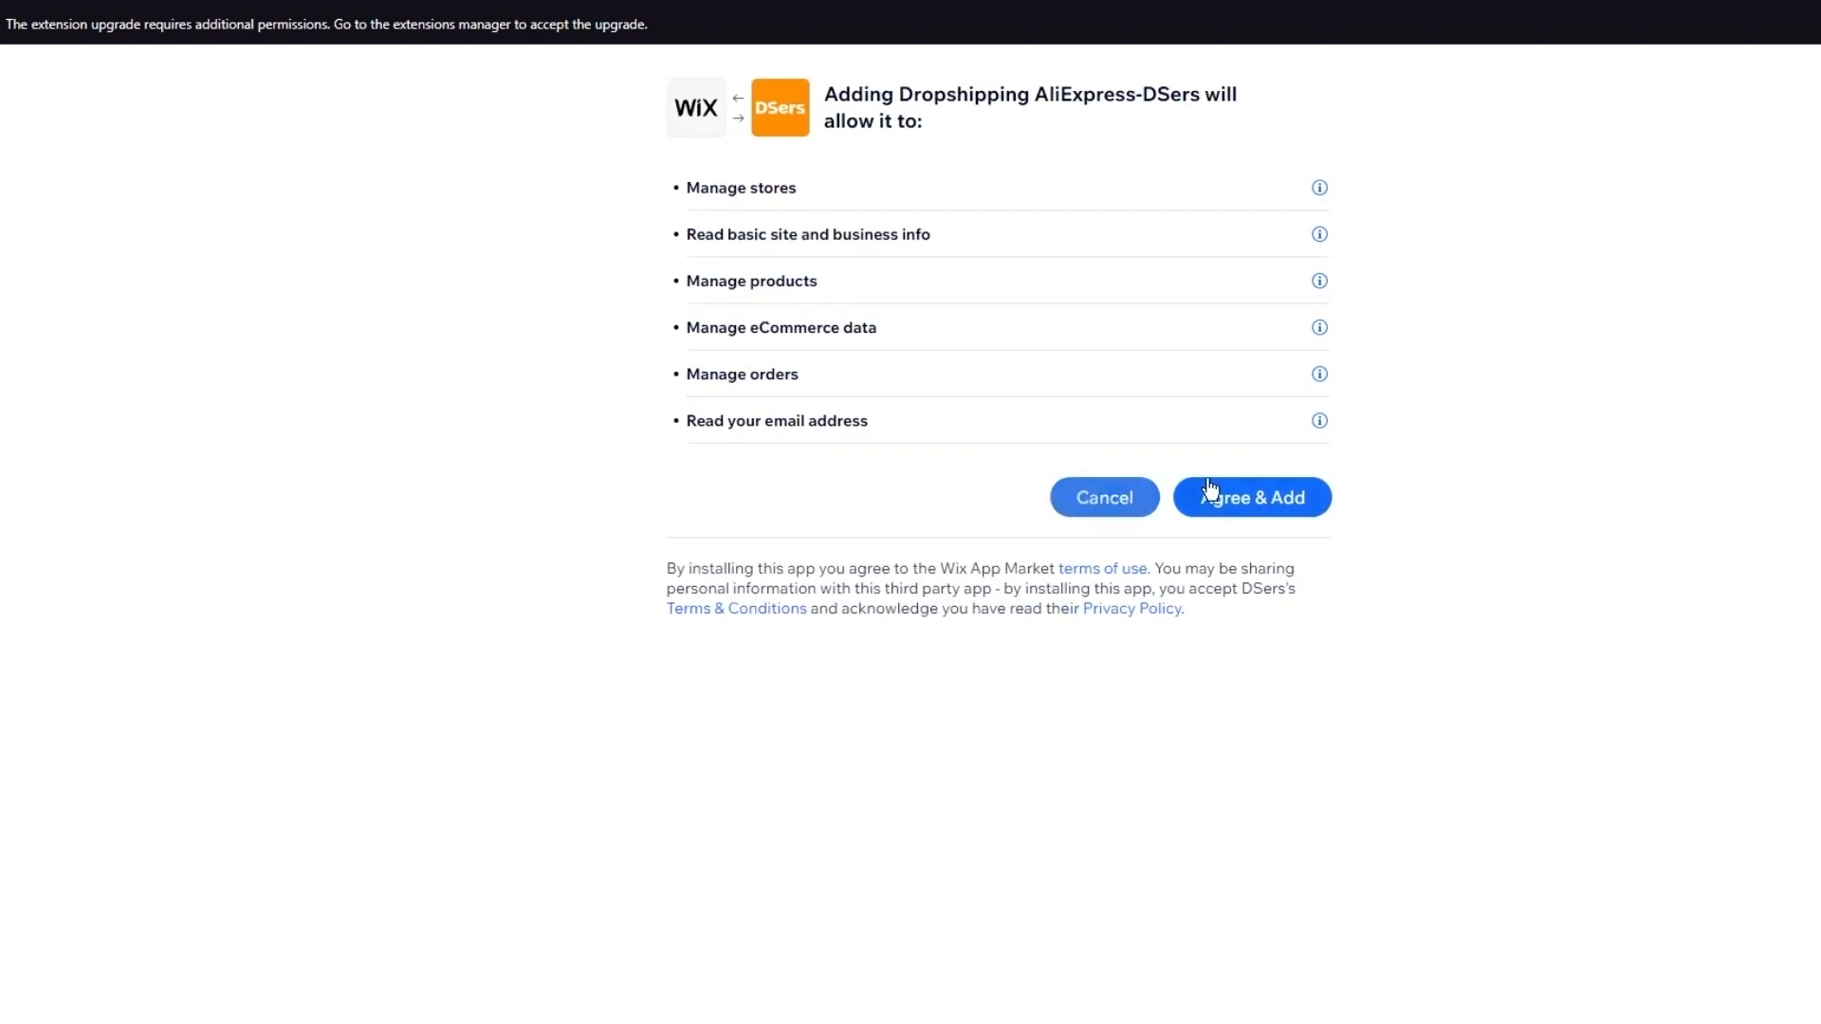
left_click(1214, 497)
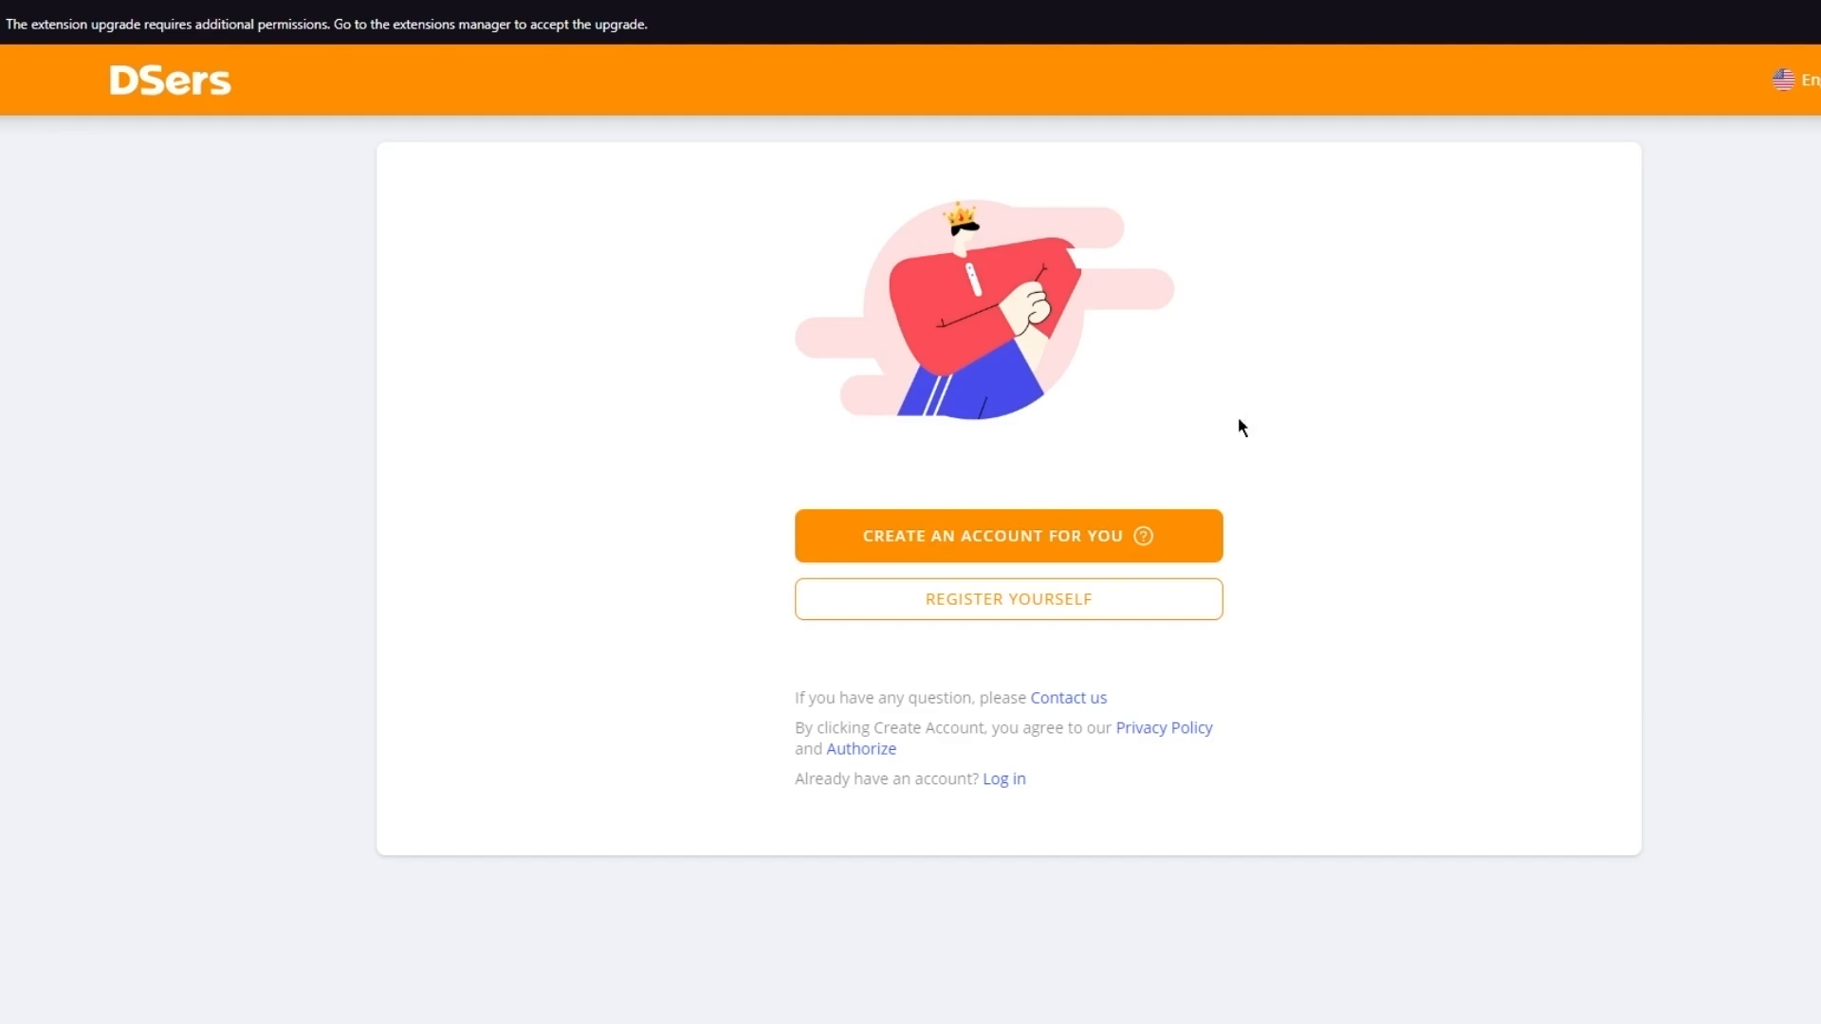
Have DSers create an account automatically, finish registration, and pick the free Basic plan
mouse_move(952, 306)
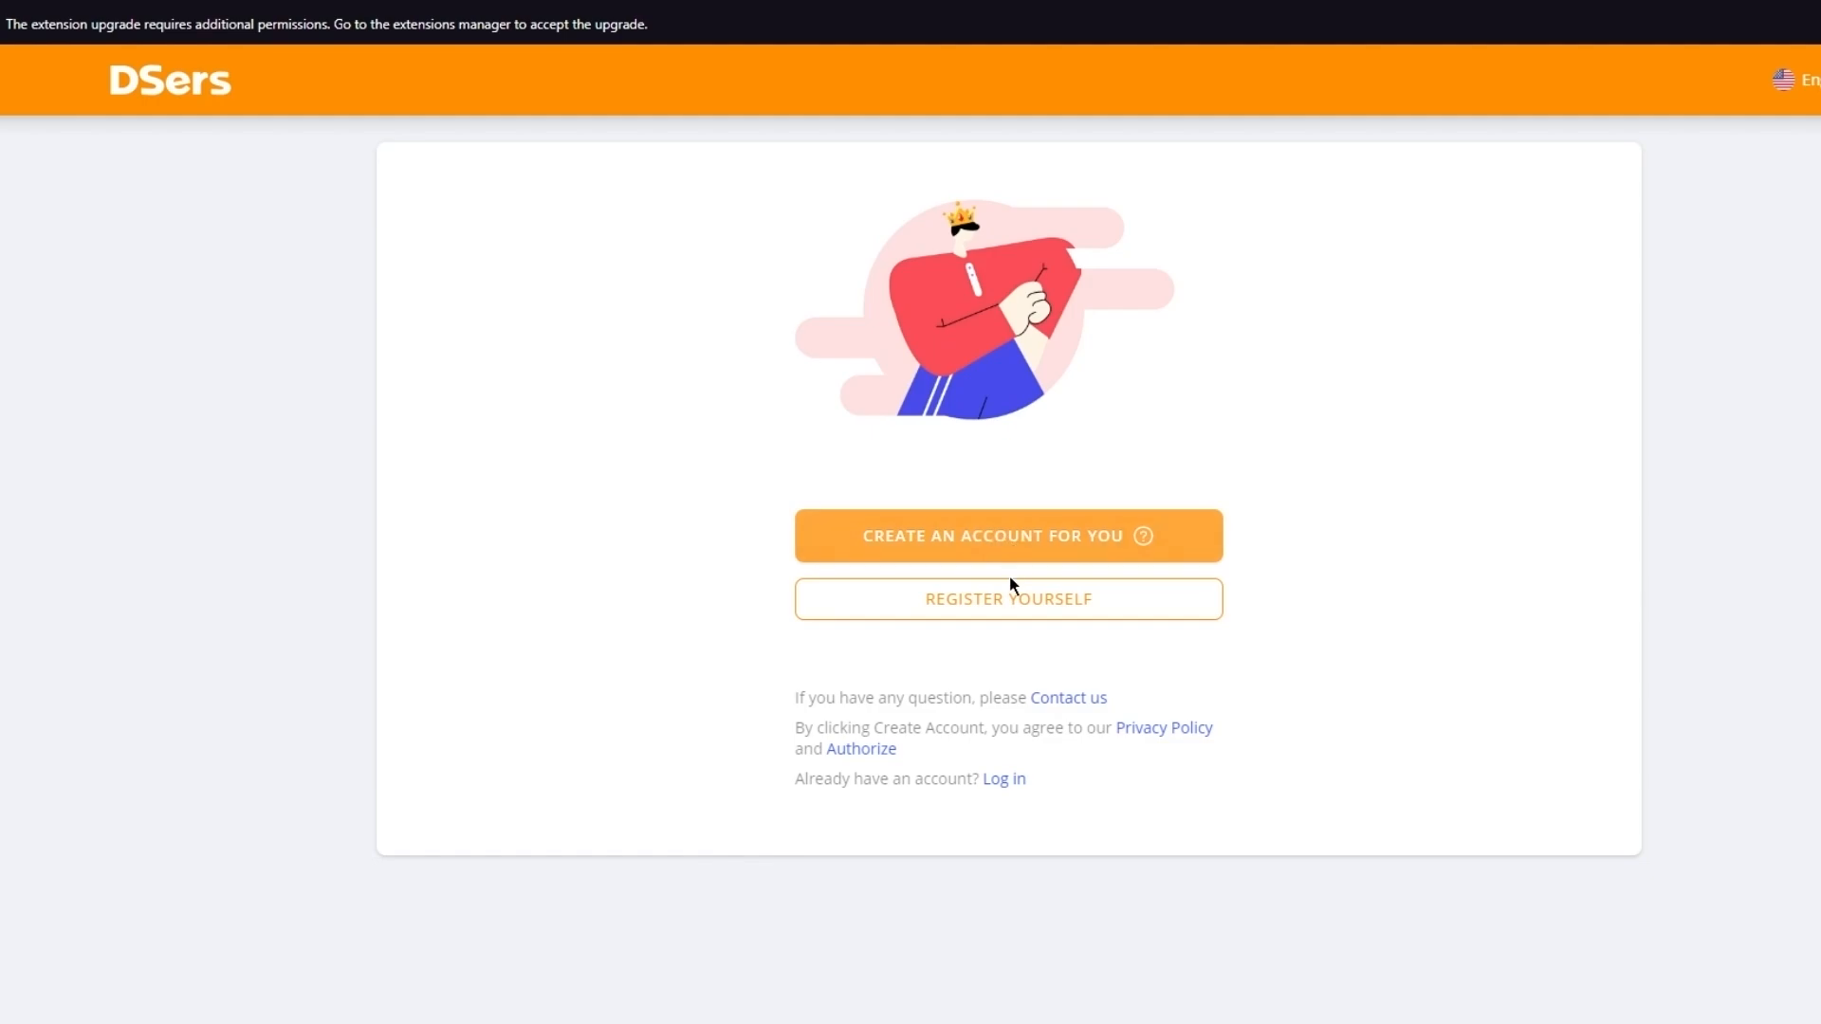
left_click(1081, 539)
left_click(1018, 605)
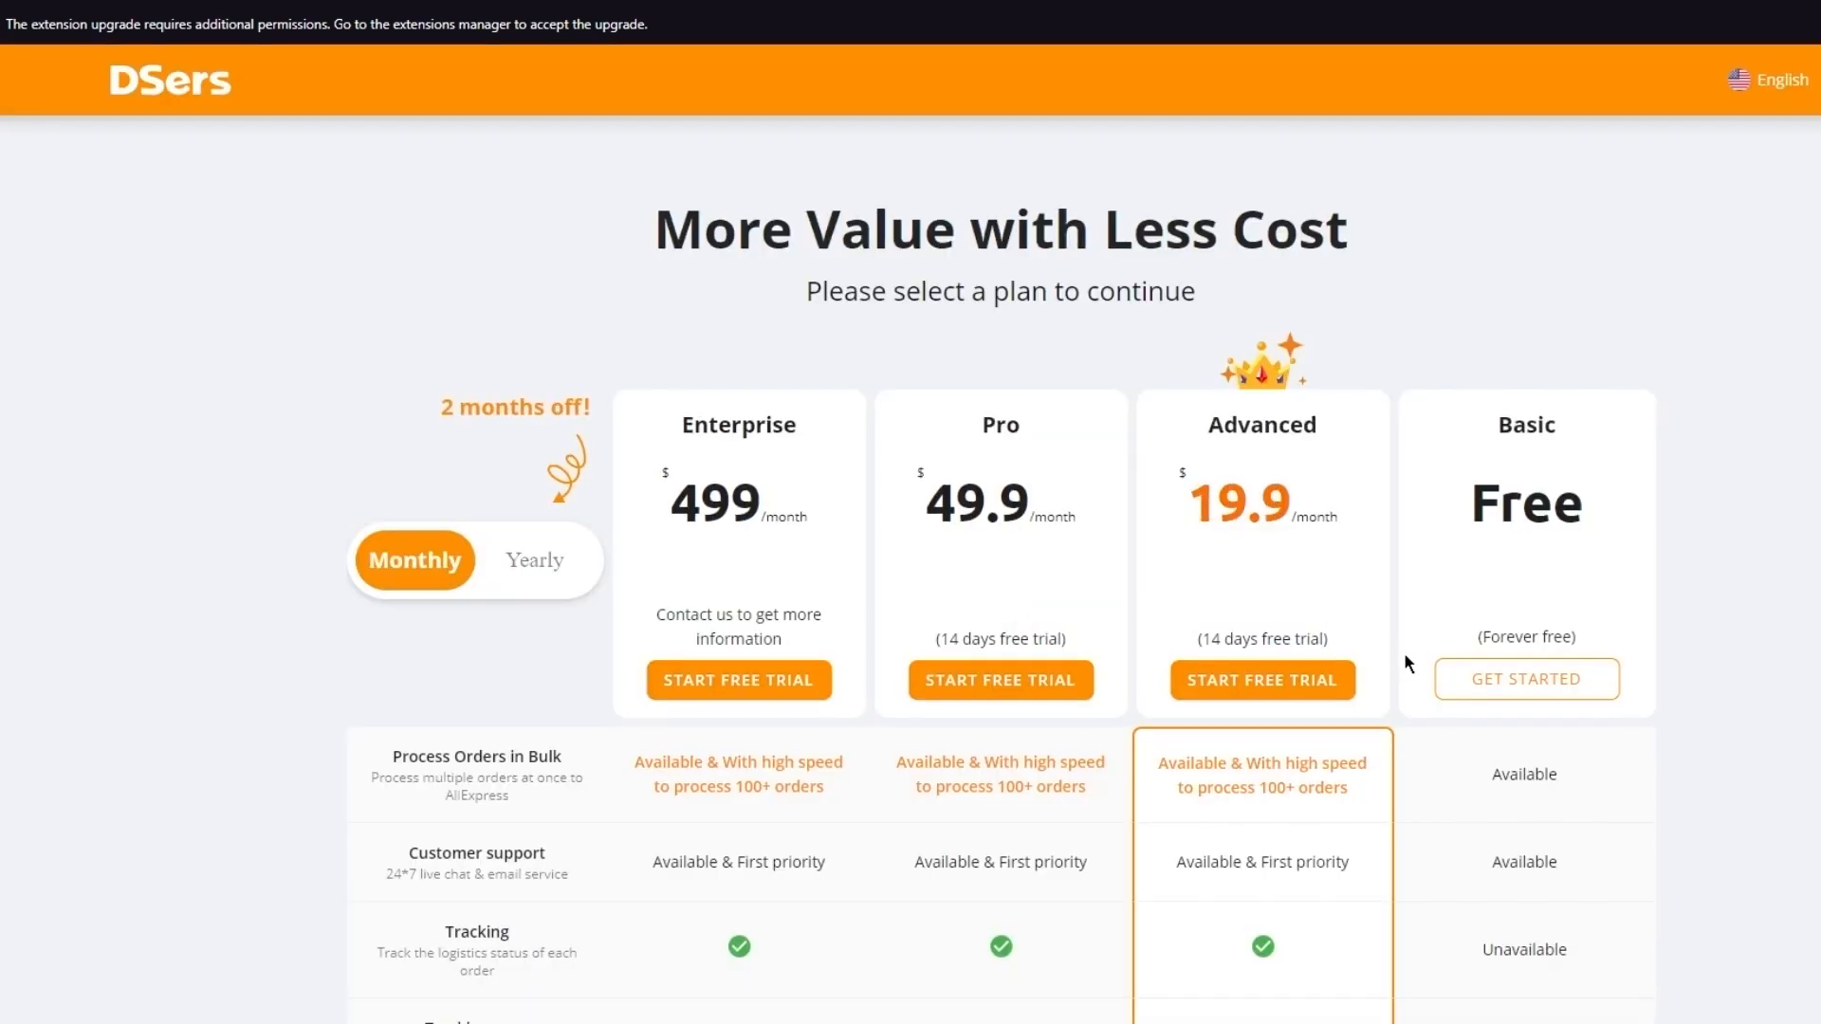
left_click(1484, 690)
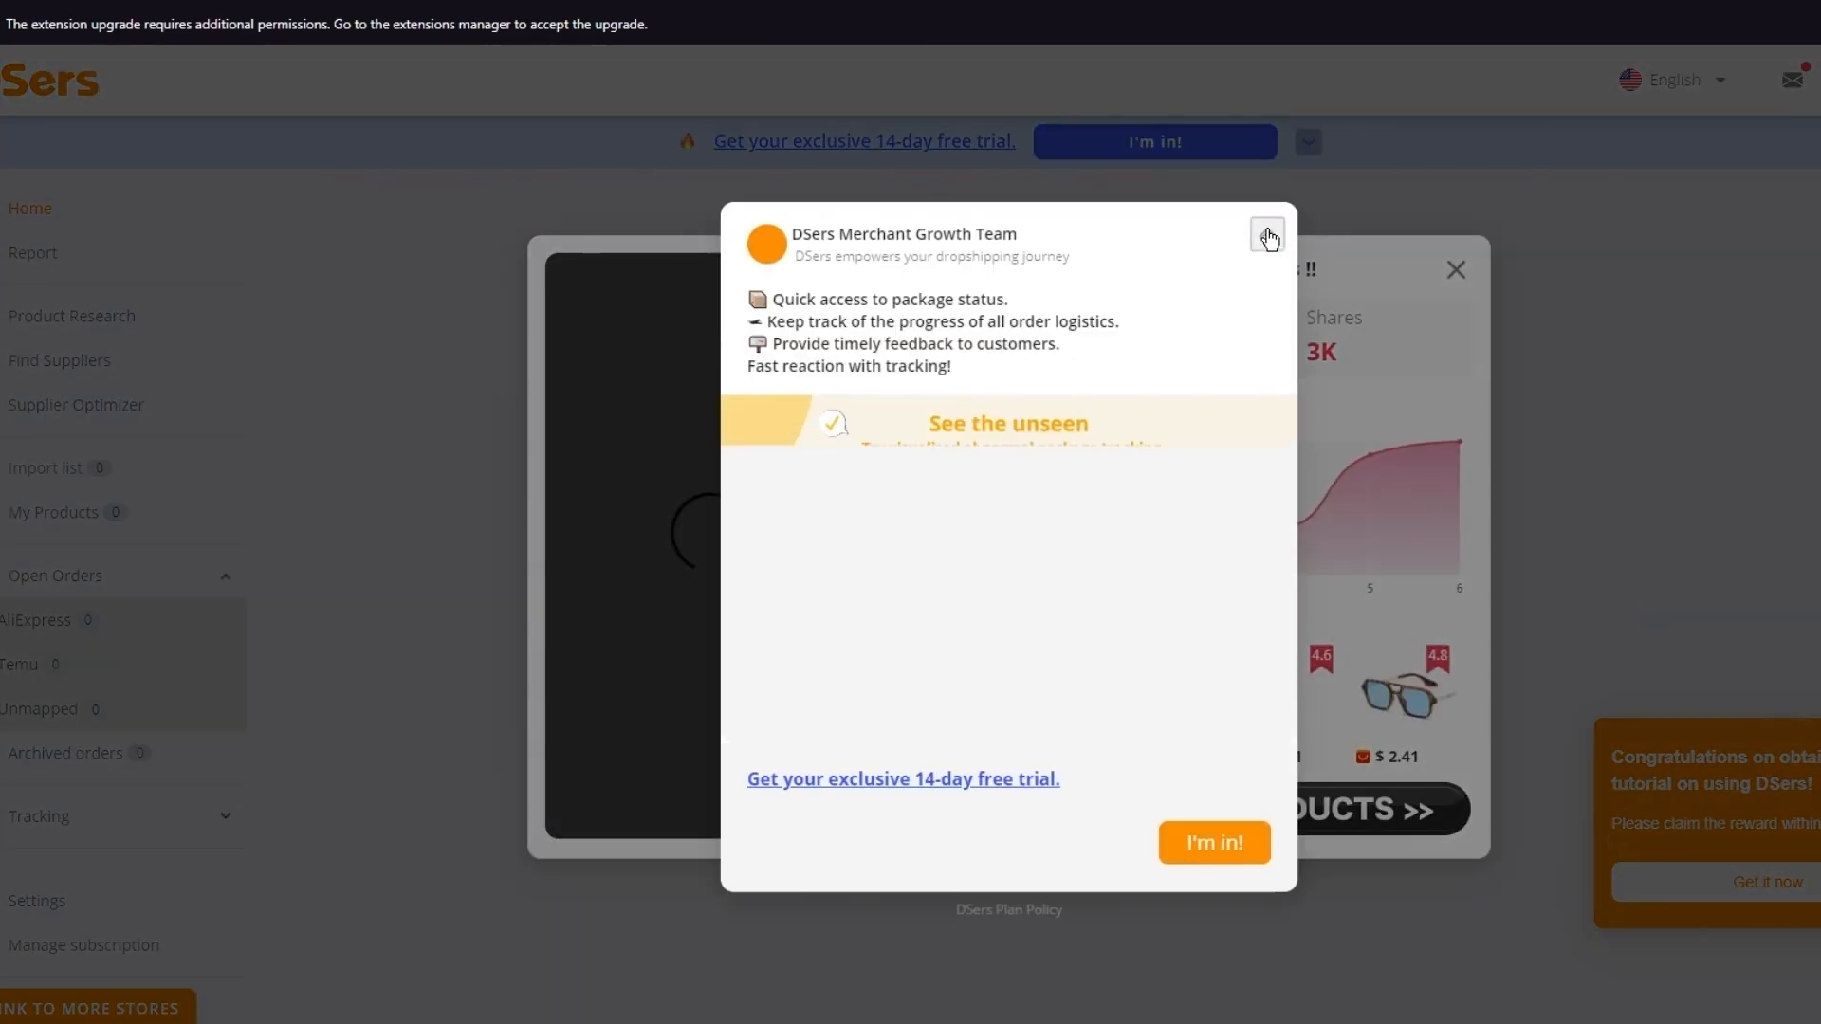
Close the Merchant Growth Team and trending products popups, then go to Find Suppliers
left_click(1267, 234)
left_click(1461, 280)
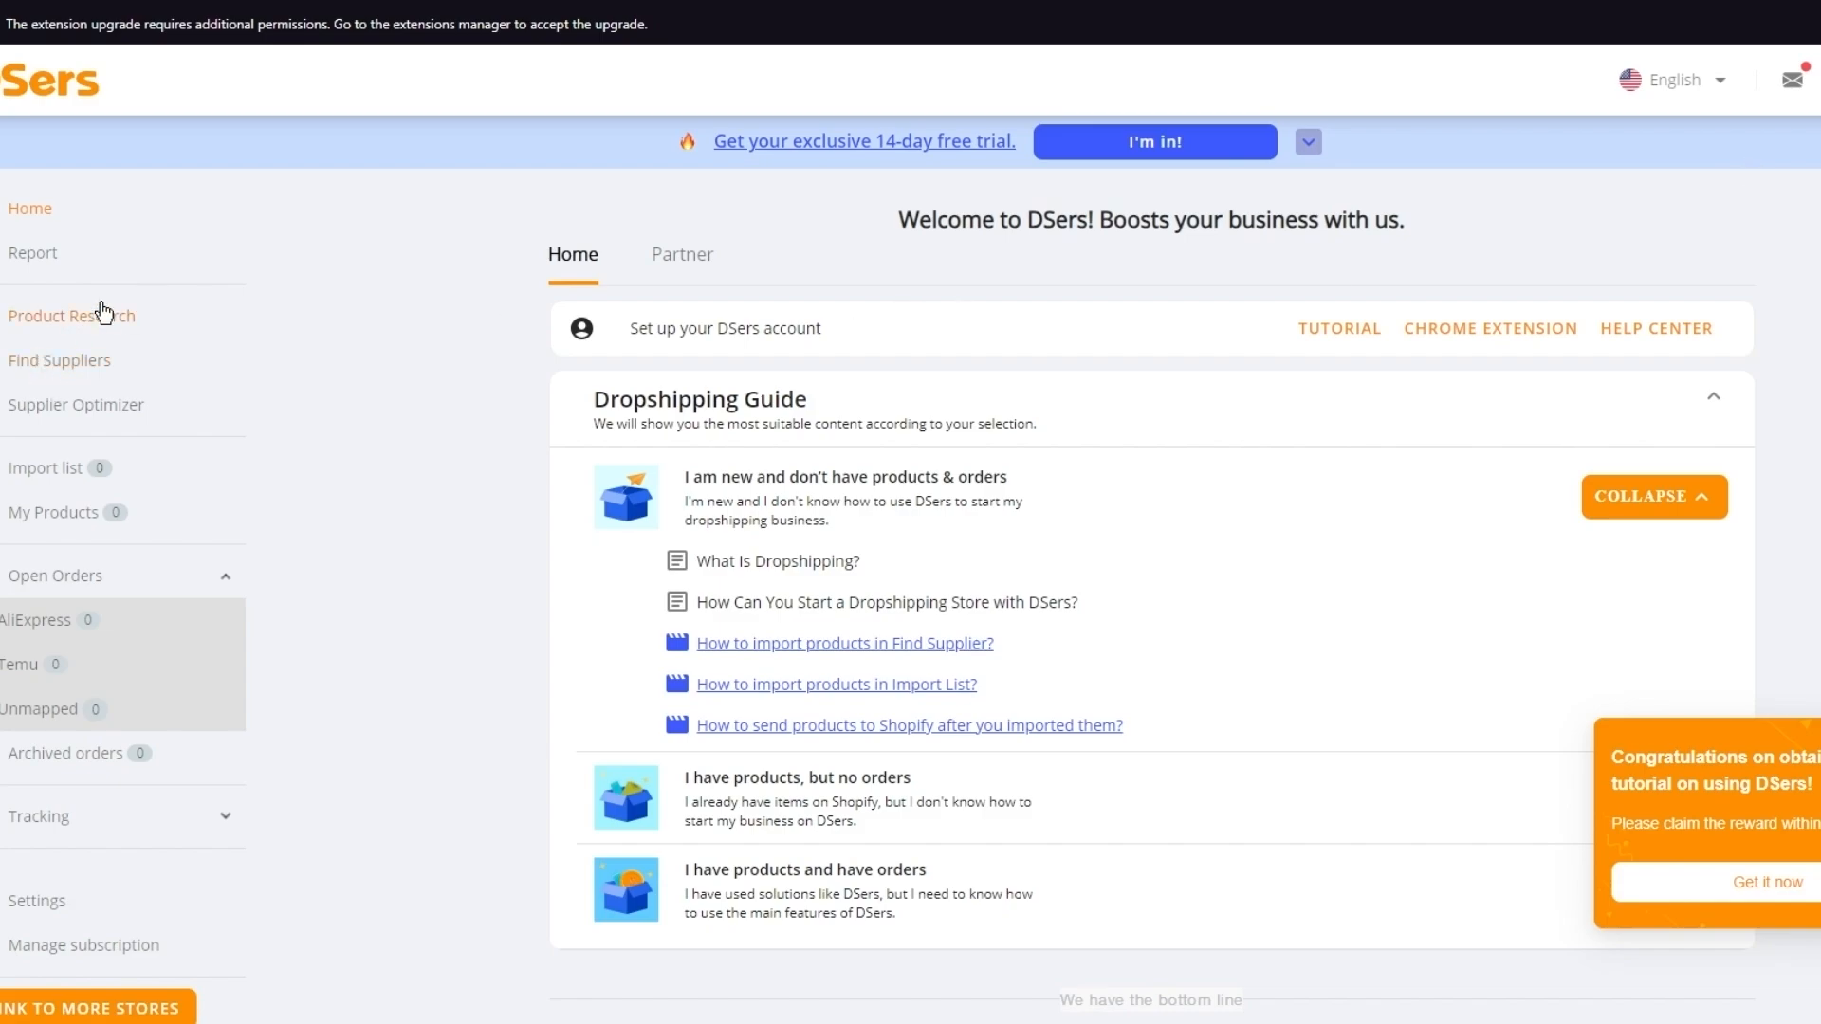
left_click(76, 370)
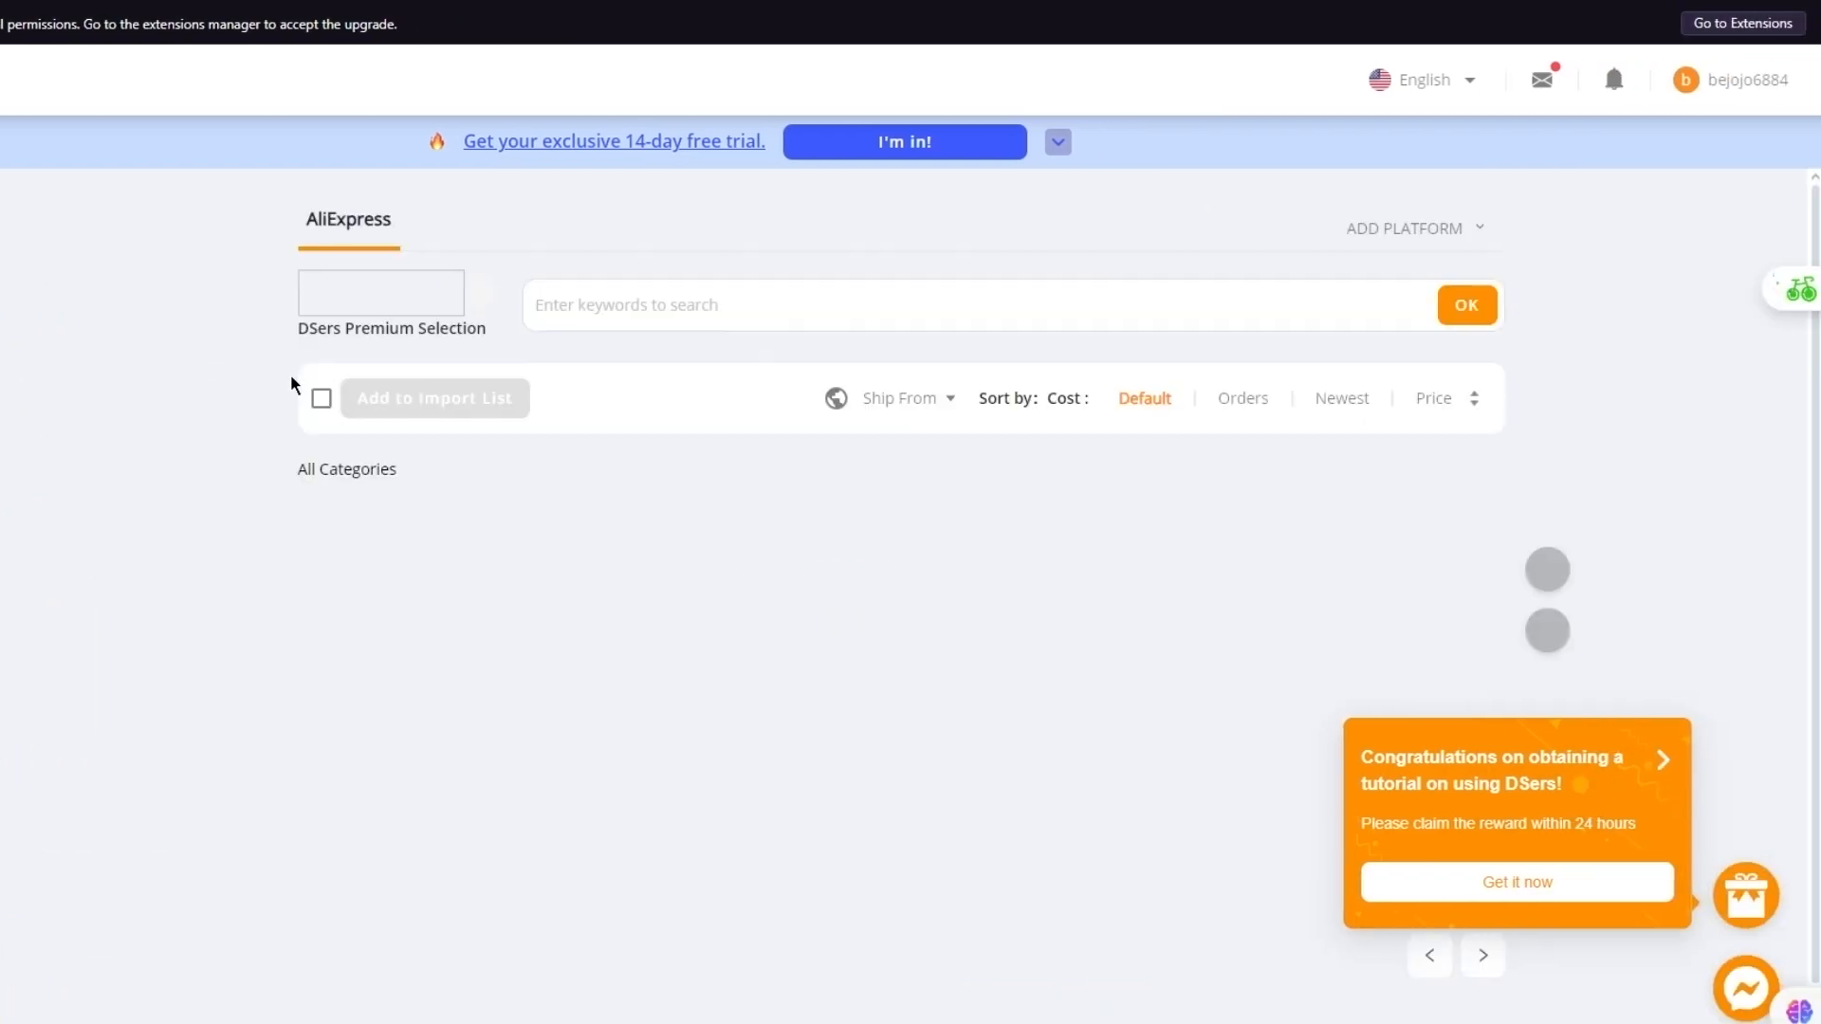
Select the bead strands and Incase Lanyard products and import them with English as the language
scroll(702, 569, "down", 1)
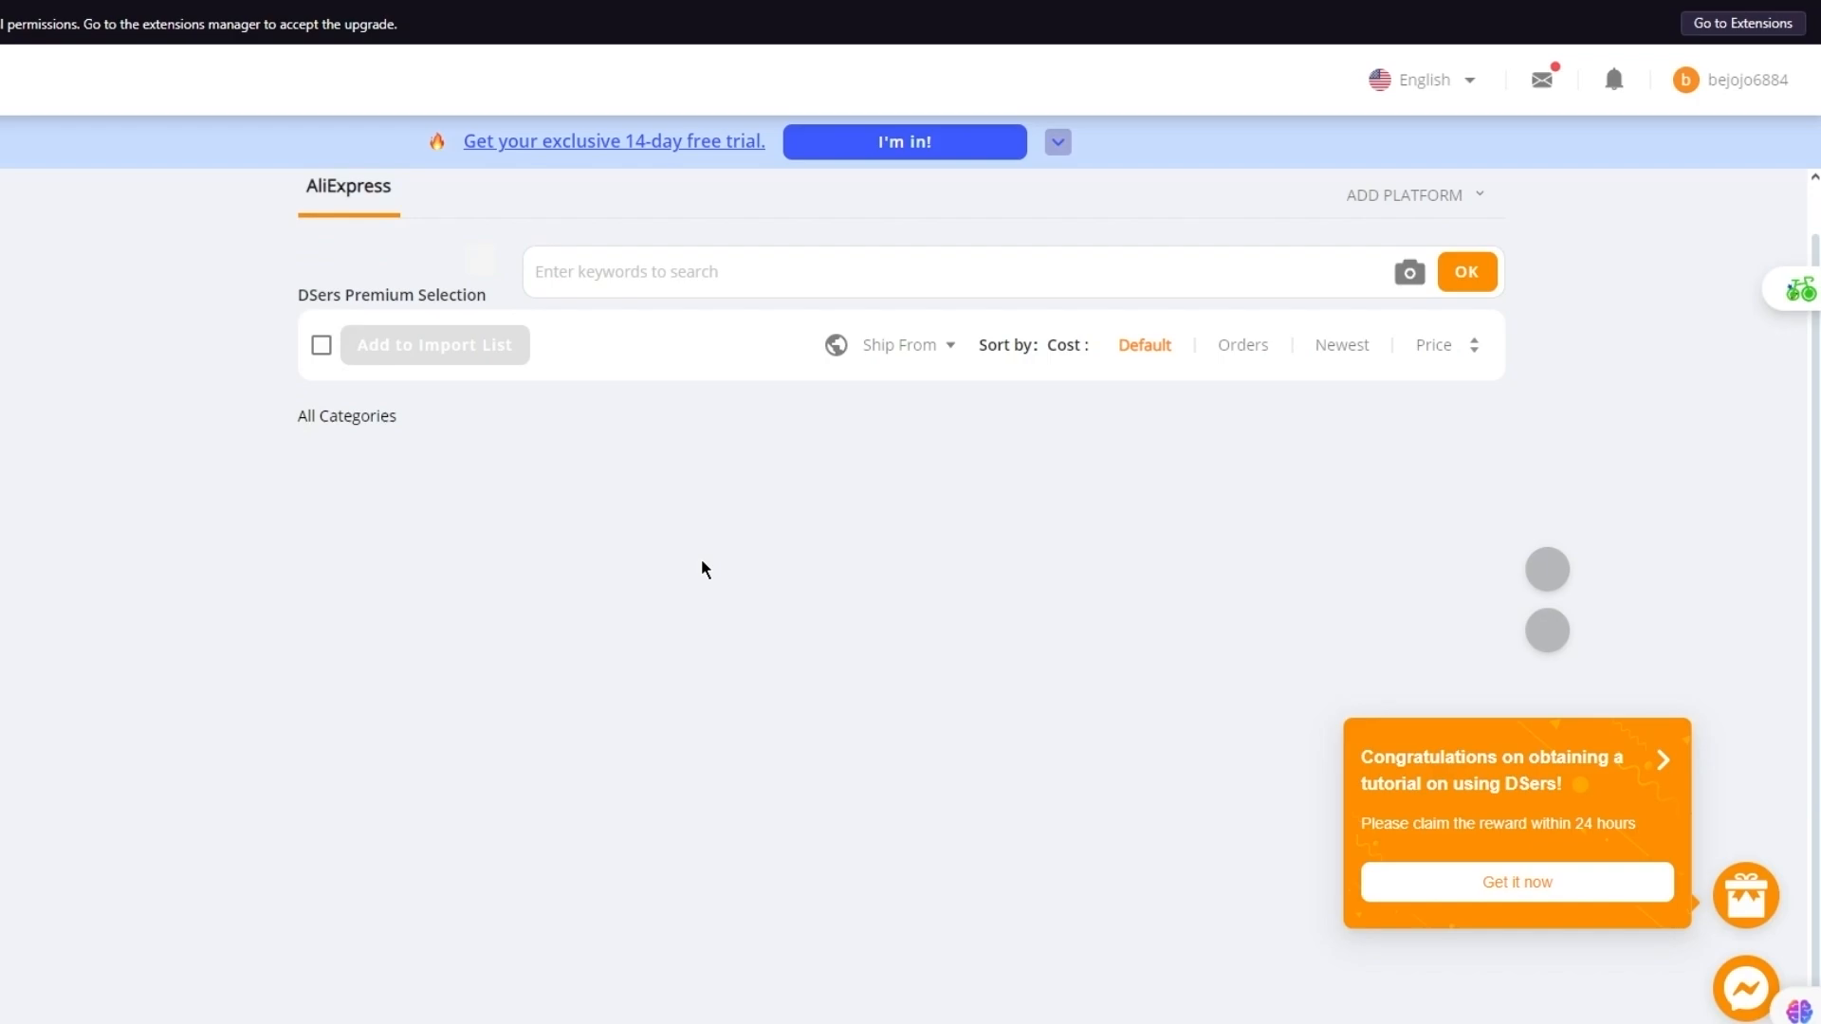
scroll(701, 569, "up", 1)
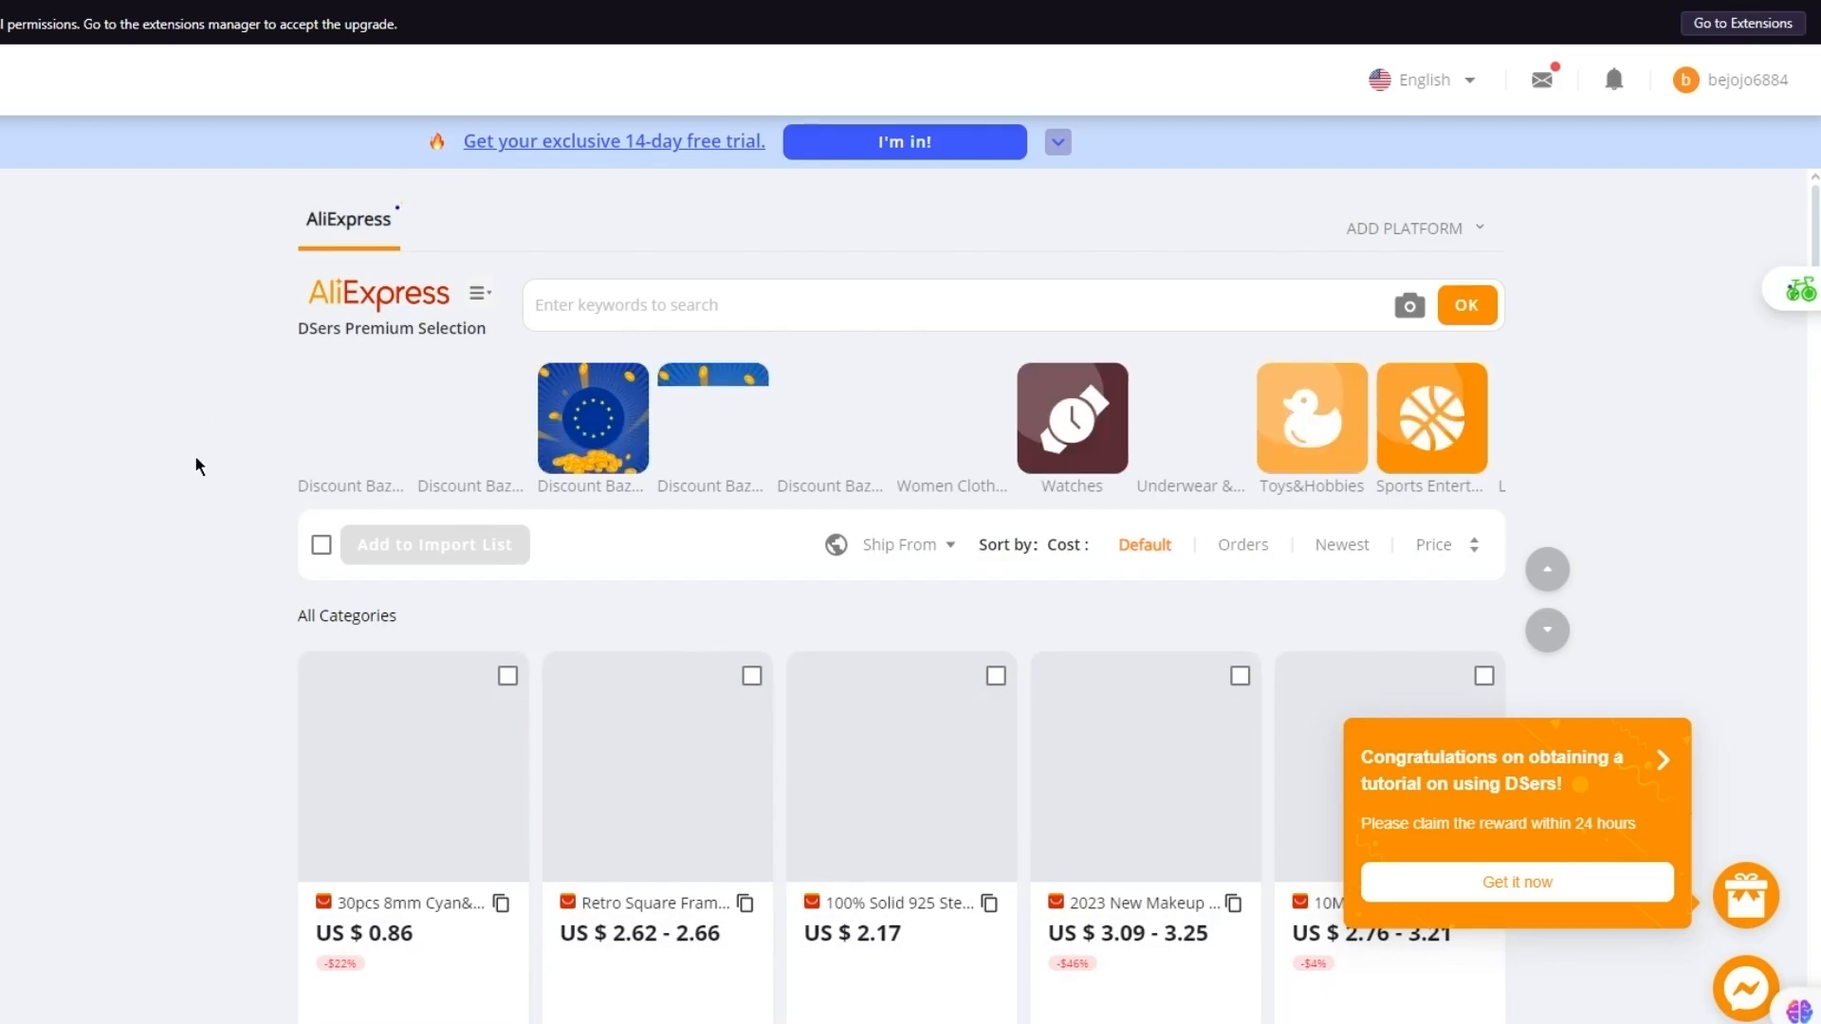
scroll(199, 467, "down", 3)
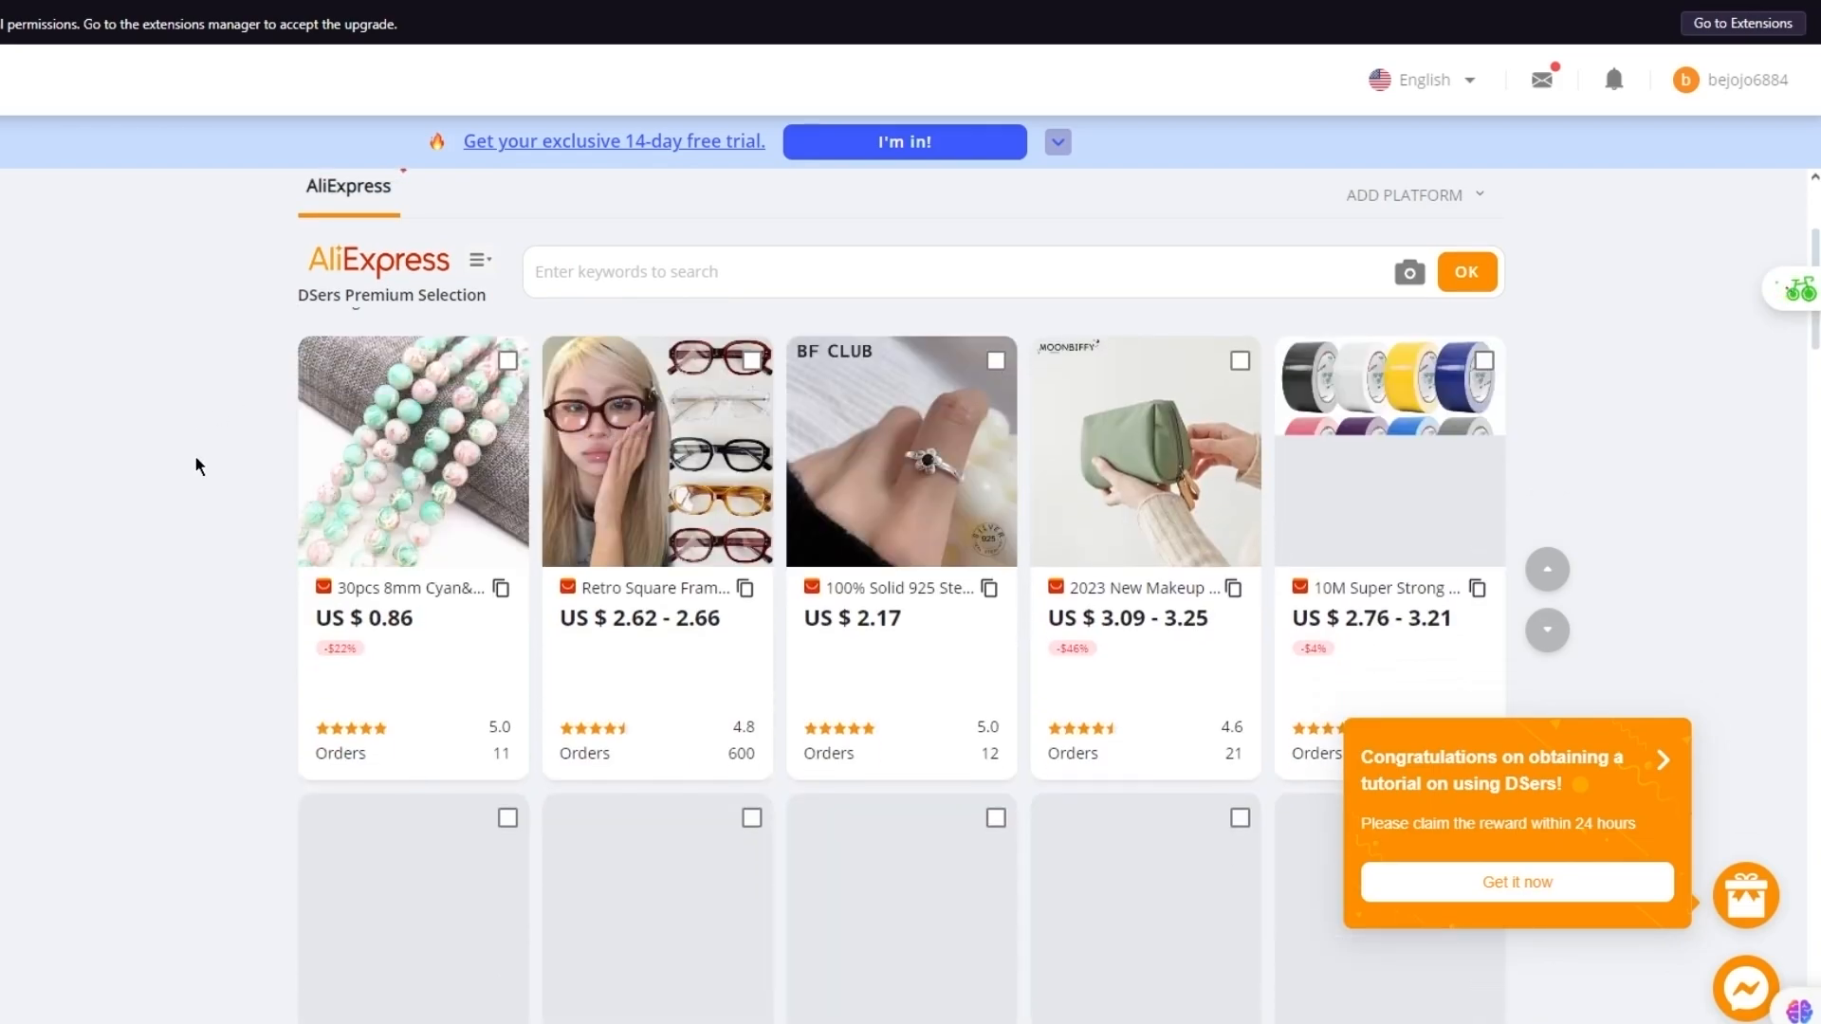
scroll(195, 457, "down", 1)
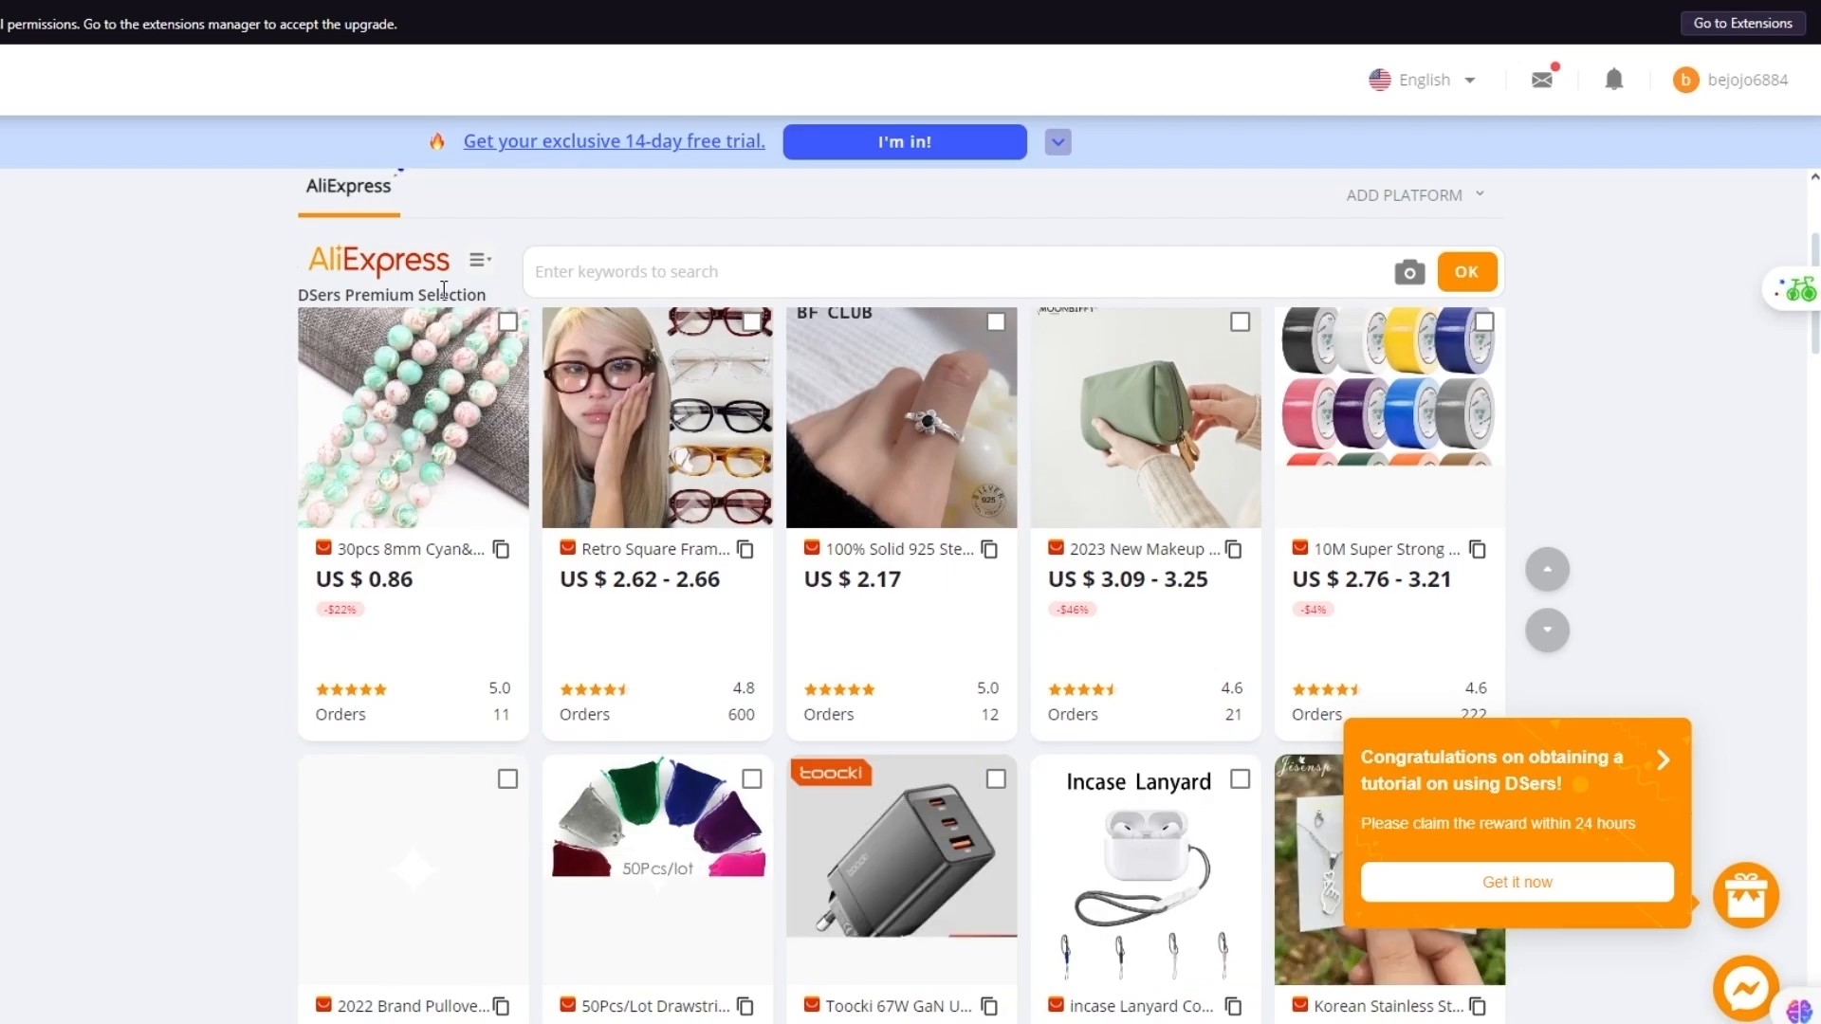
left_click(508, 322)
scroll(282, 415, "down", 5)
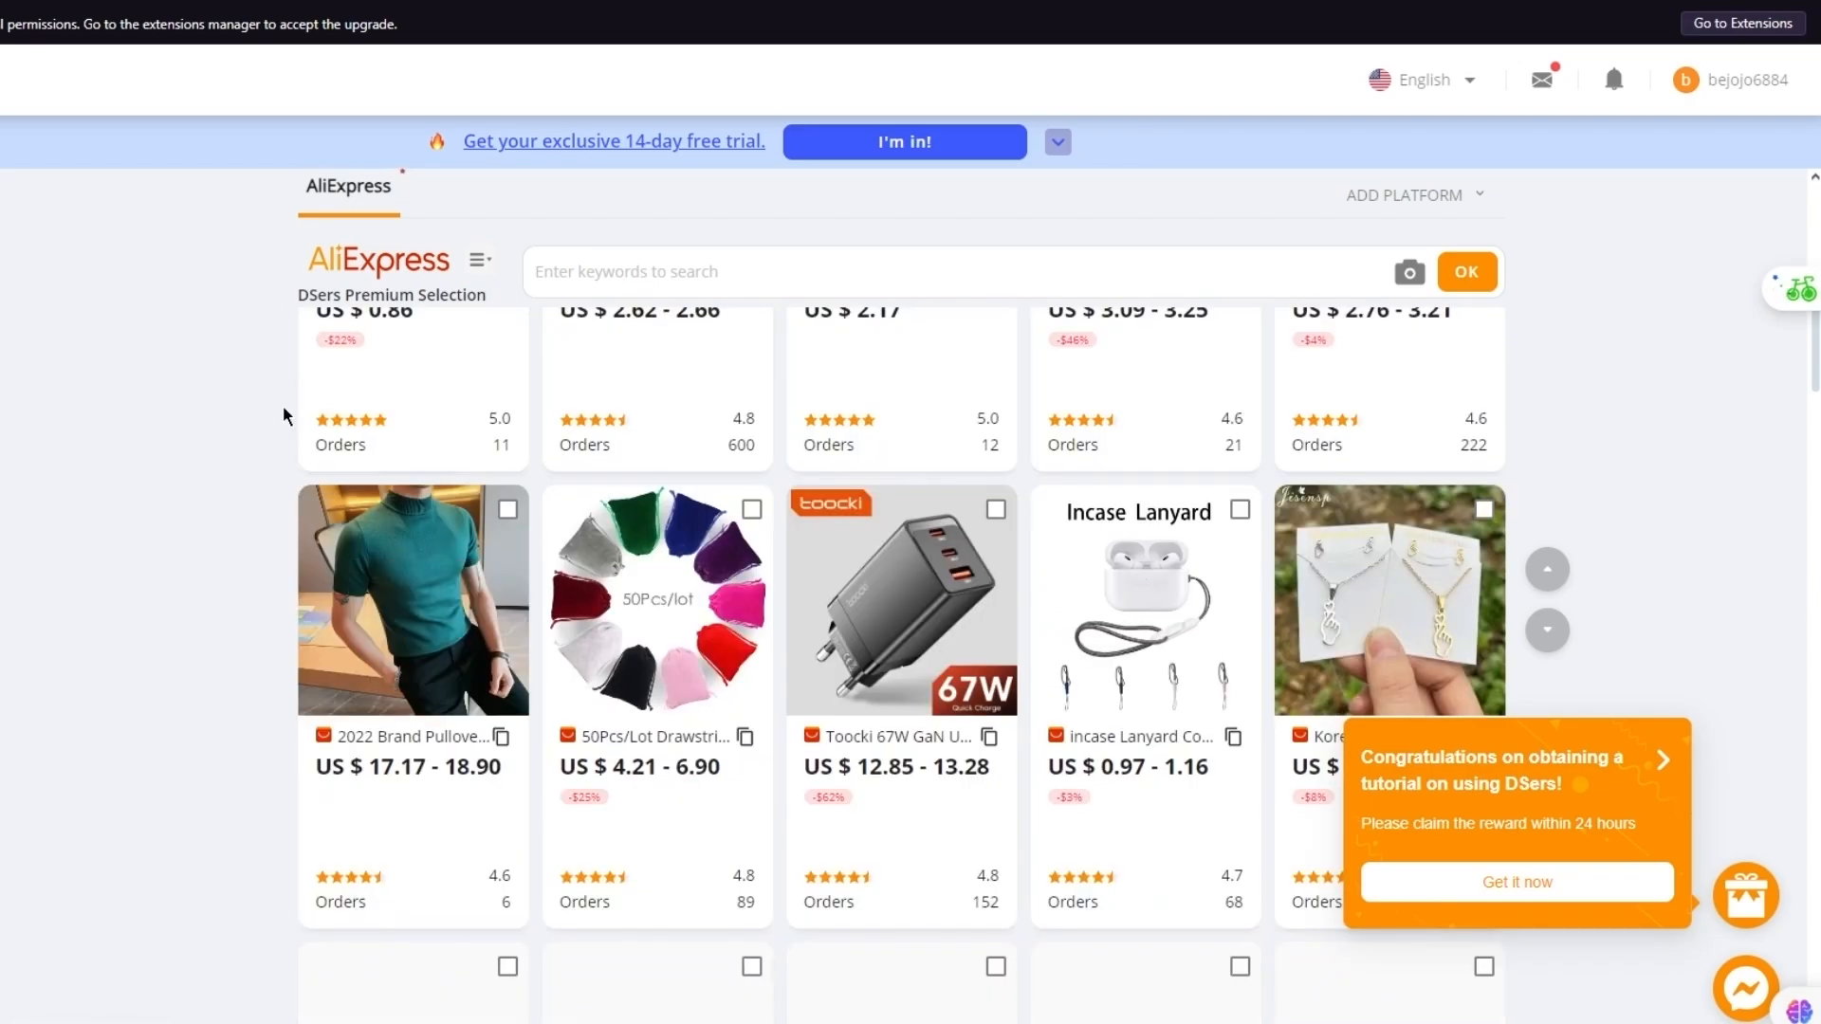
left_click(1241, 356)
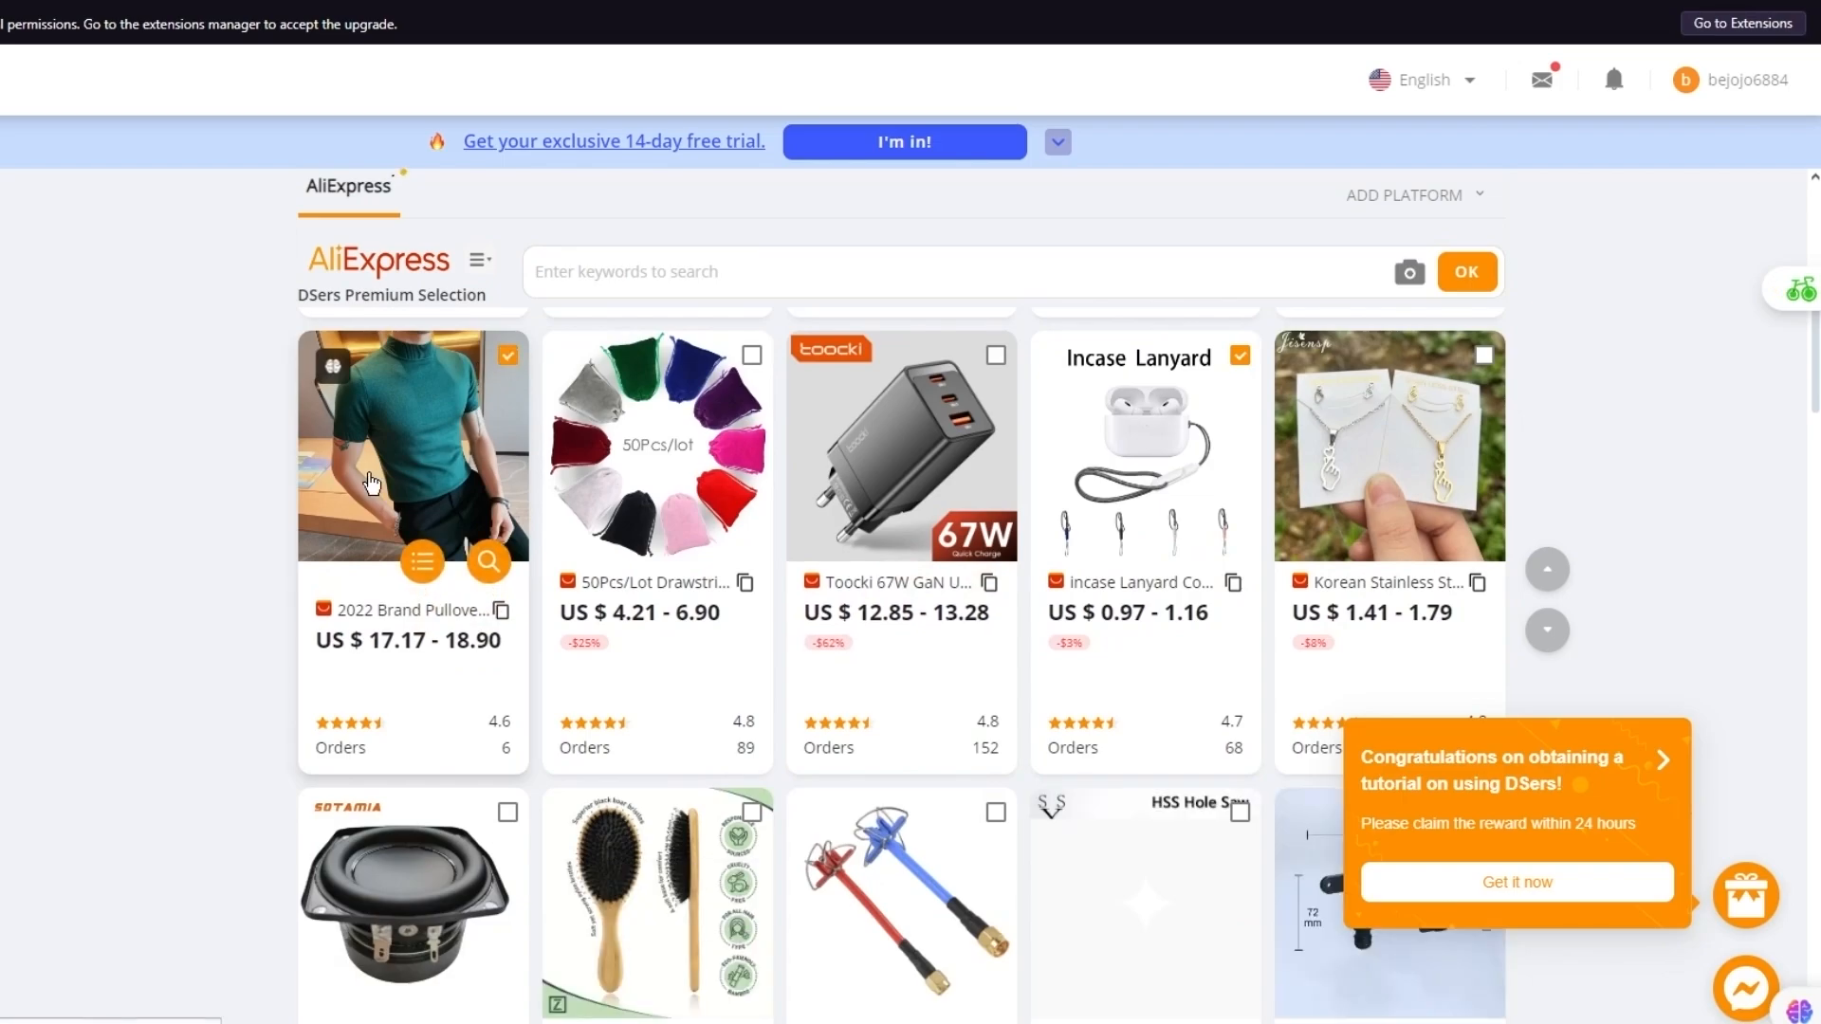
scroll(531, 474, "up", 5)
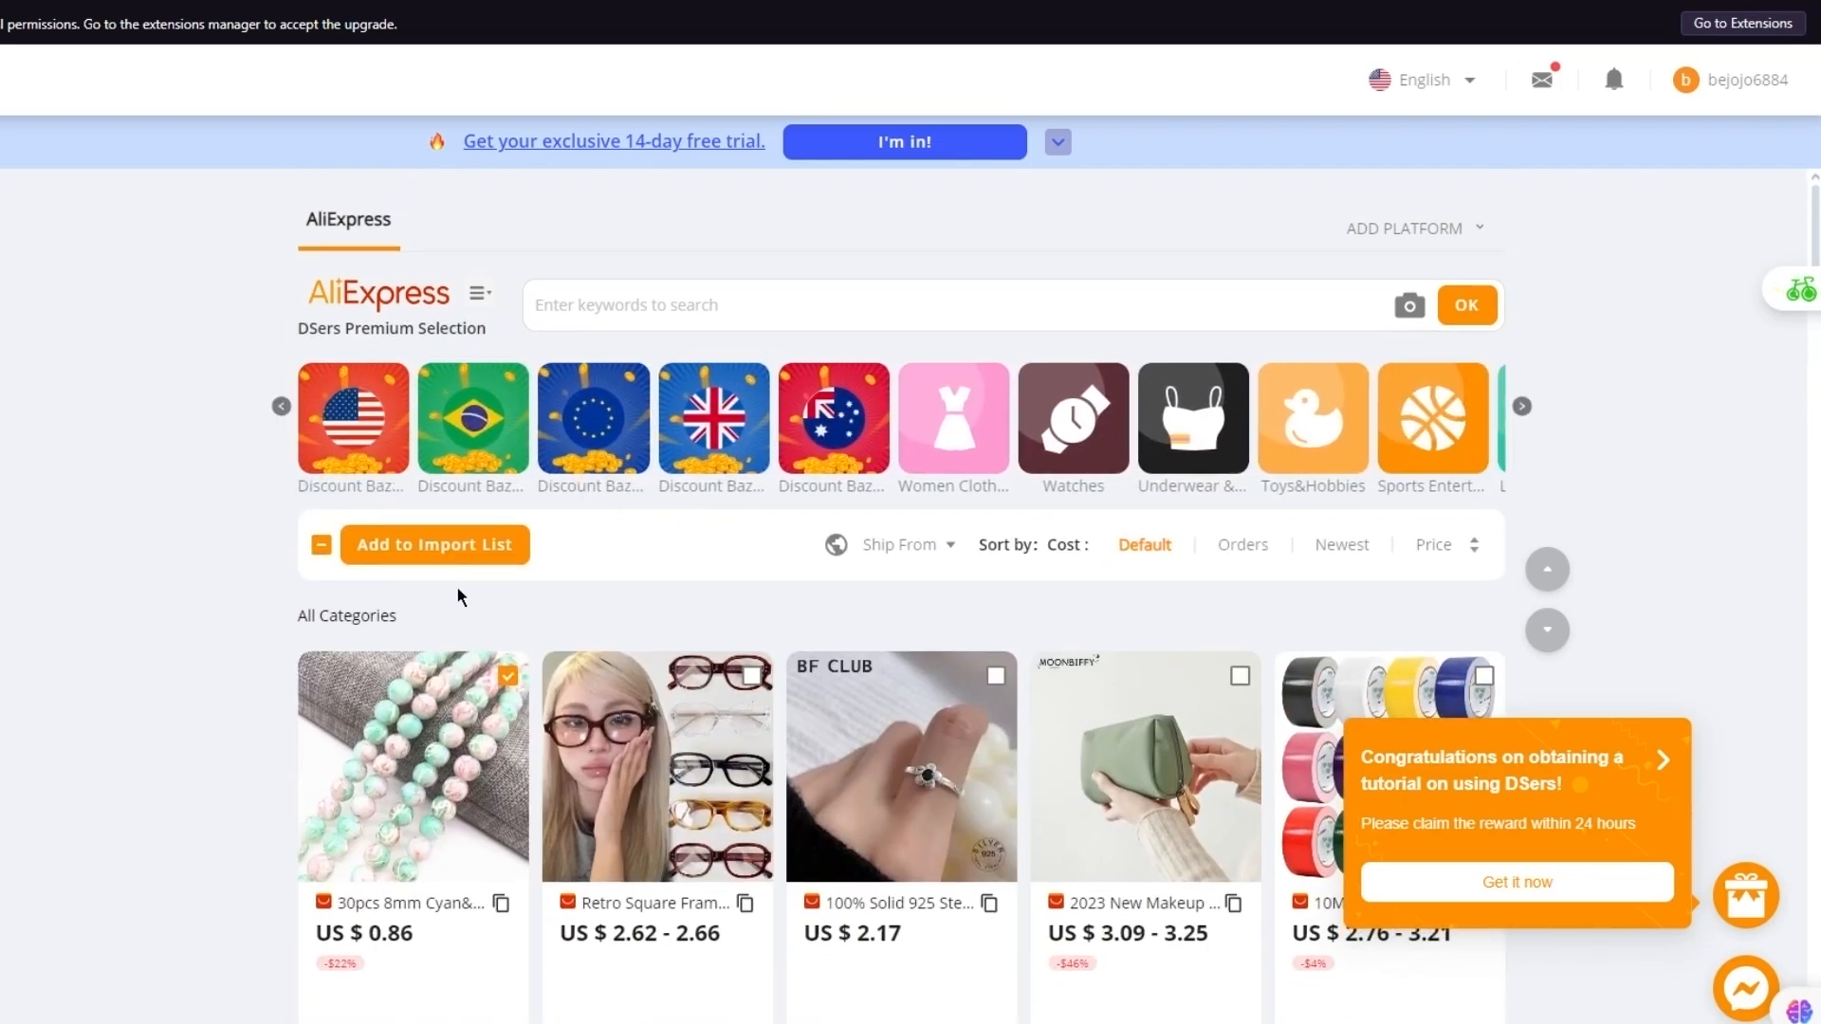
left_click(421, 543)
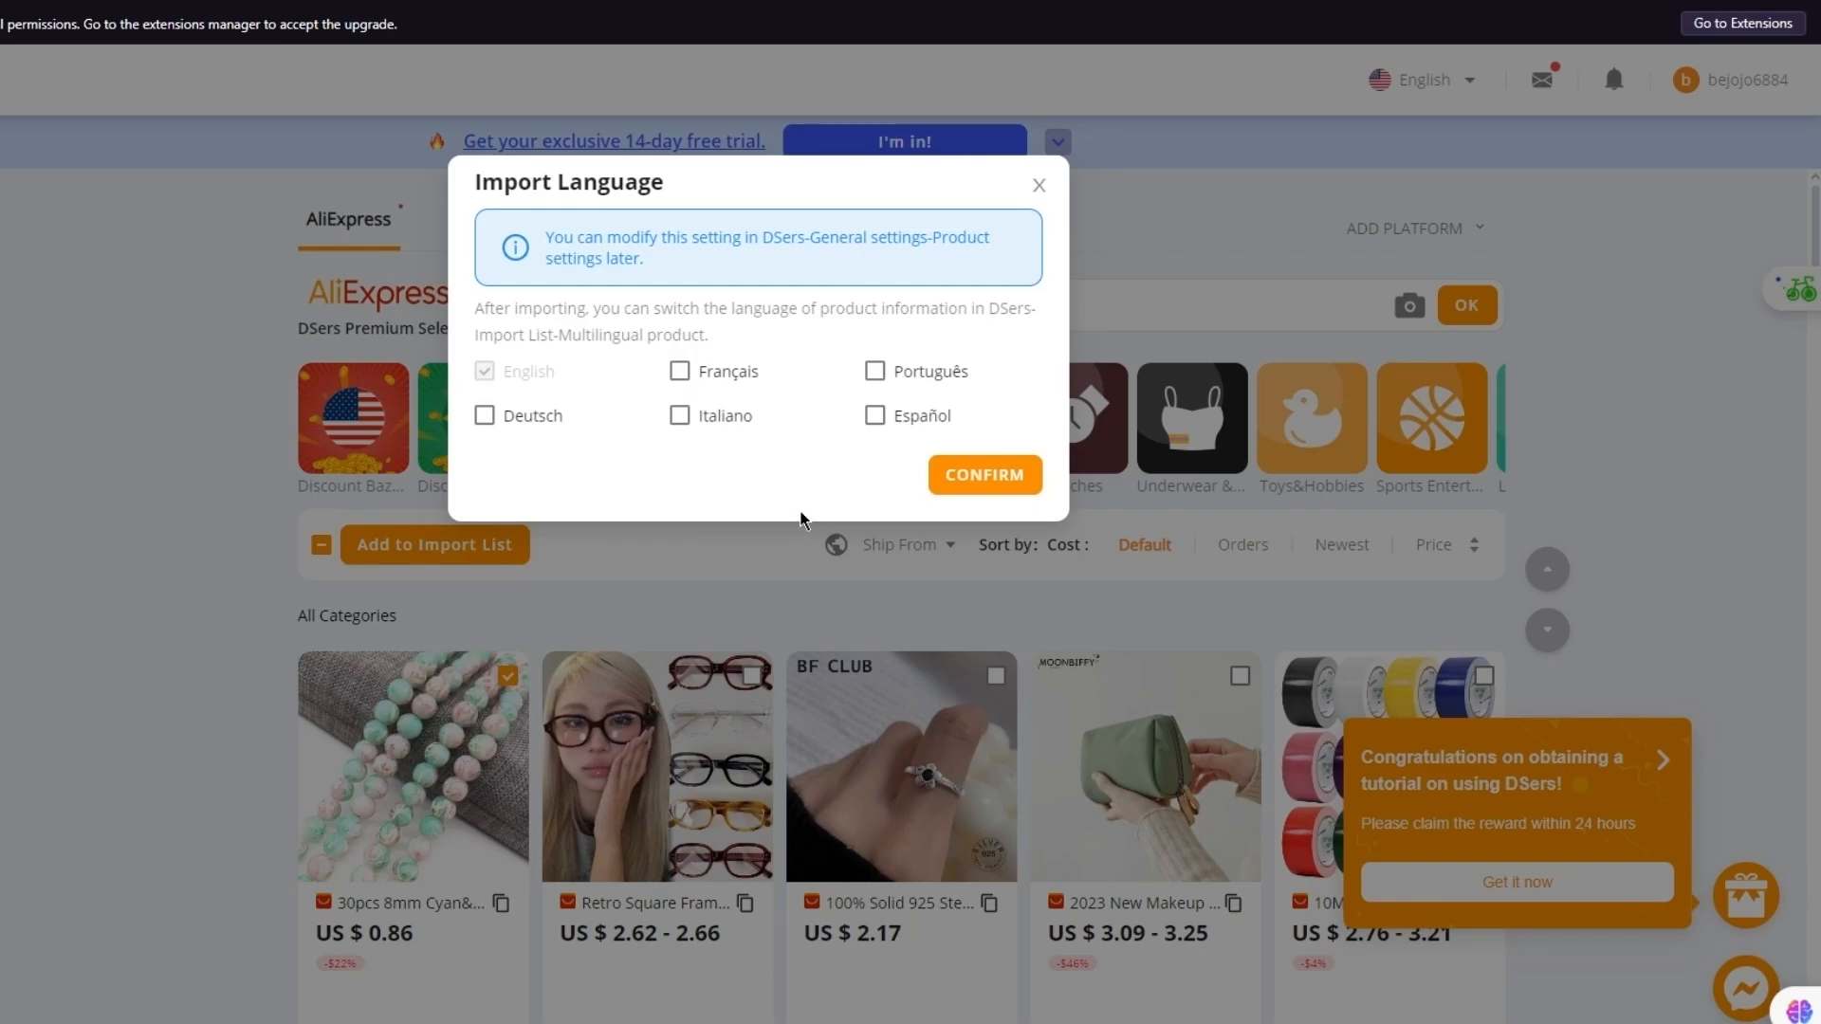
left_click(960, 474)
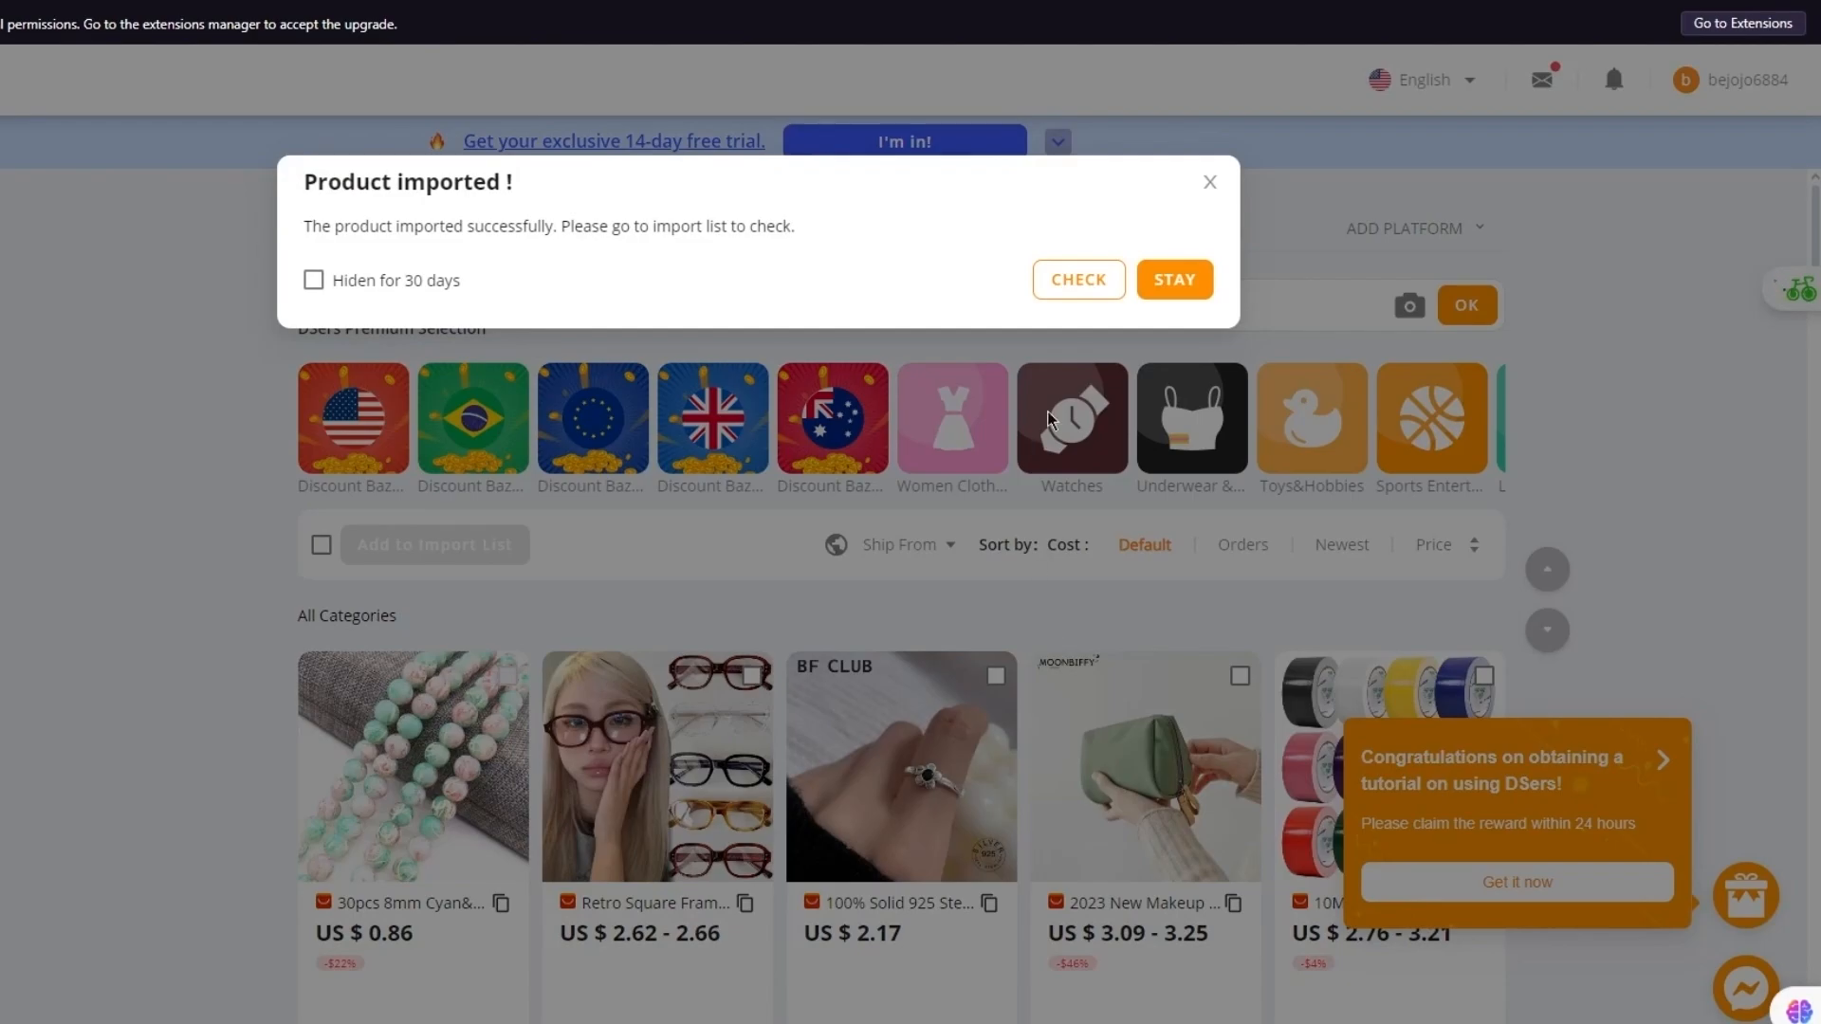
In the Import List, dismiss the promo, select the green pullover and Incase Lanyard, and open push settings
left_click(1091, 285)
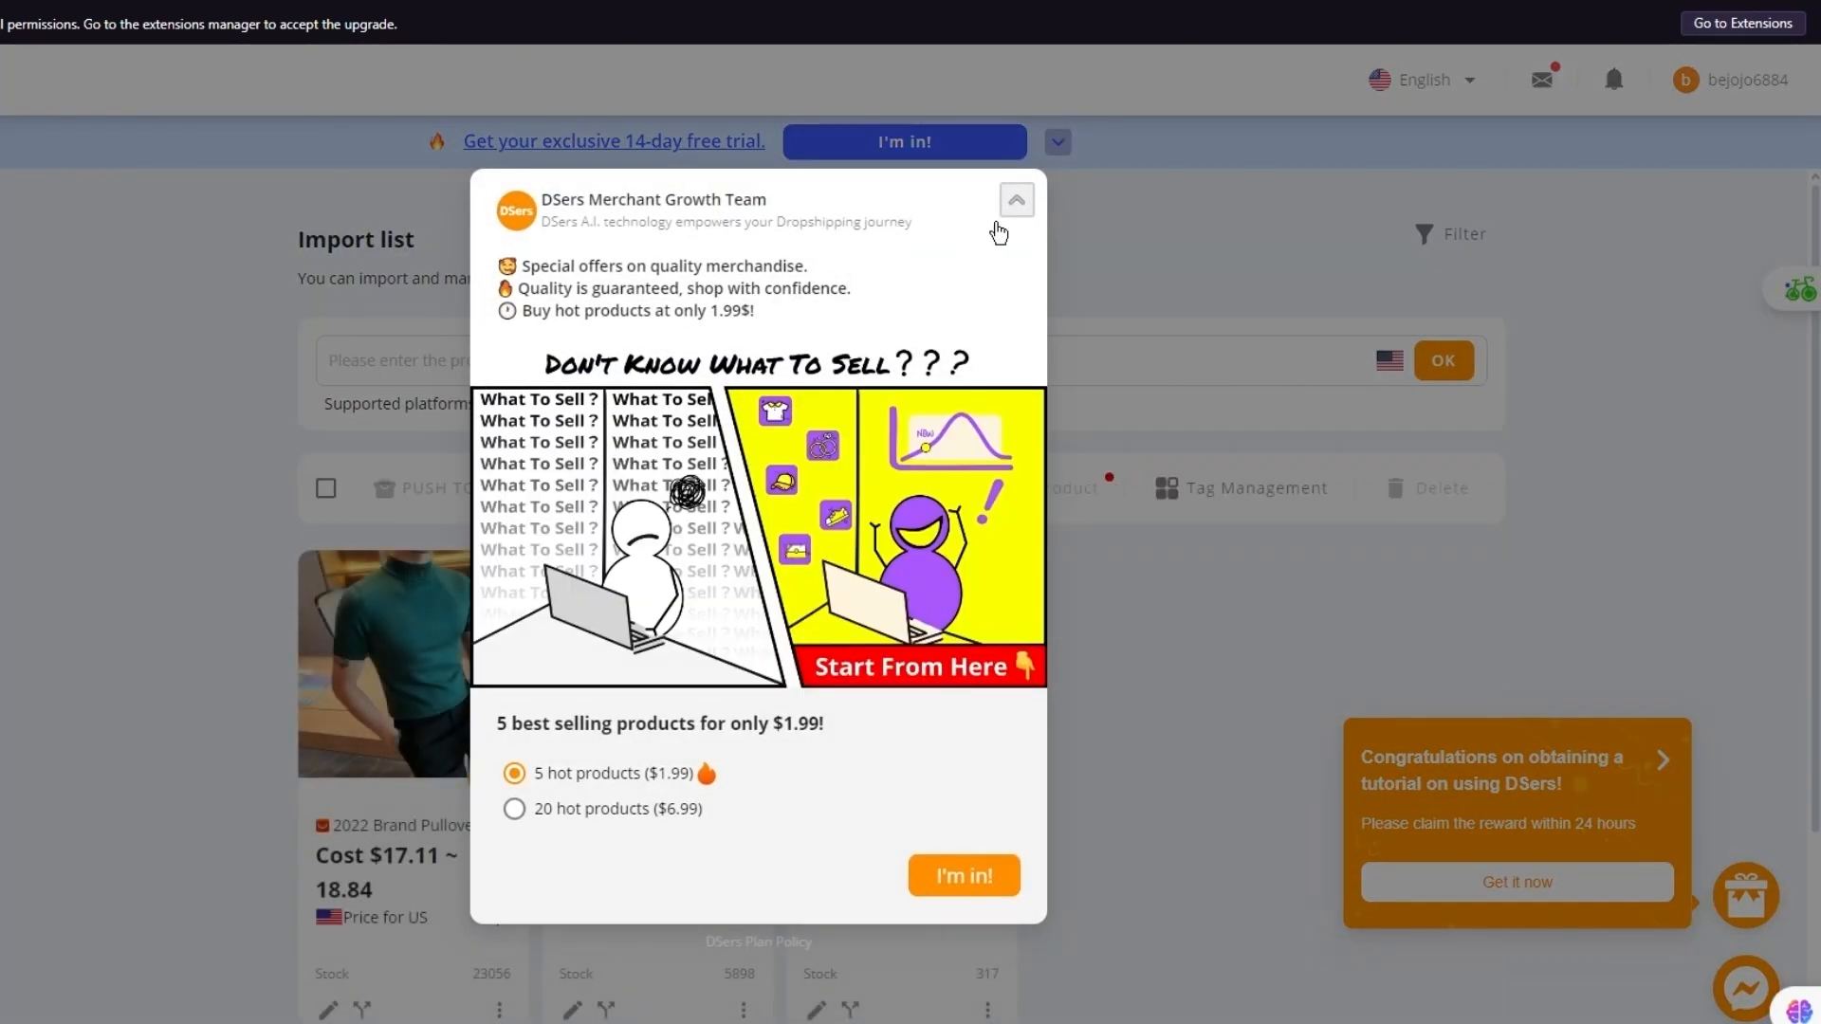
left_click(1009, 212)
left_click(1013, 195)
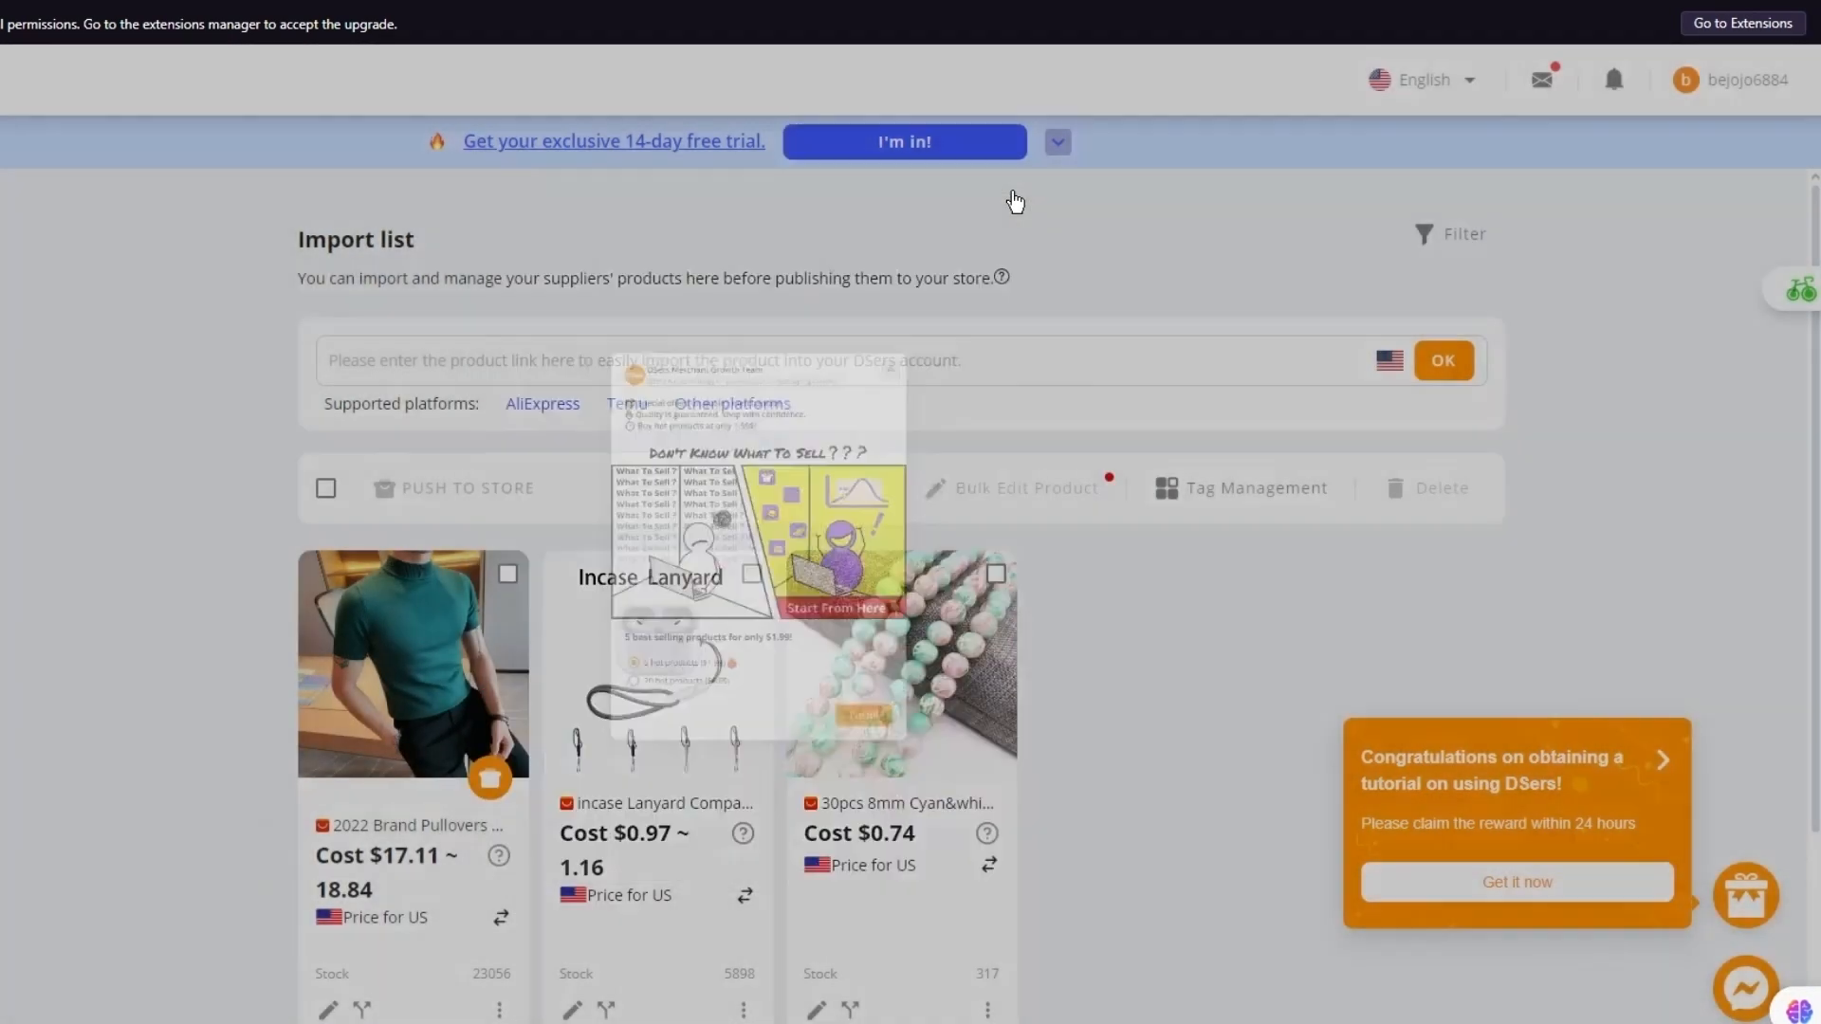
scroll(519, 436, "down", 4)
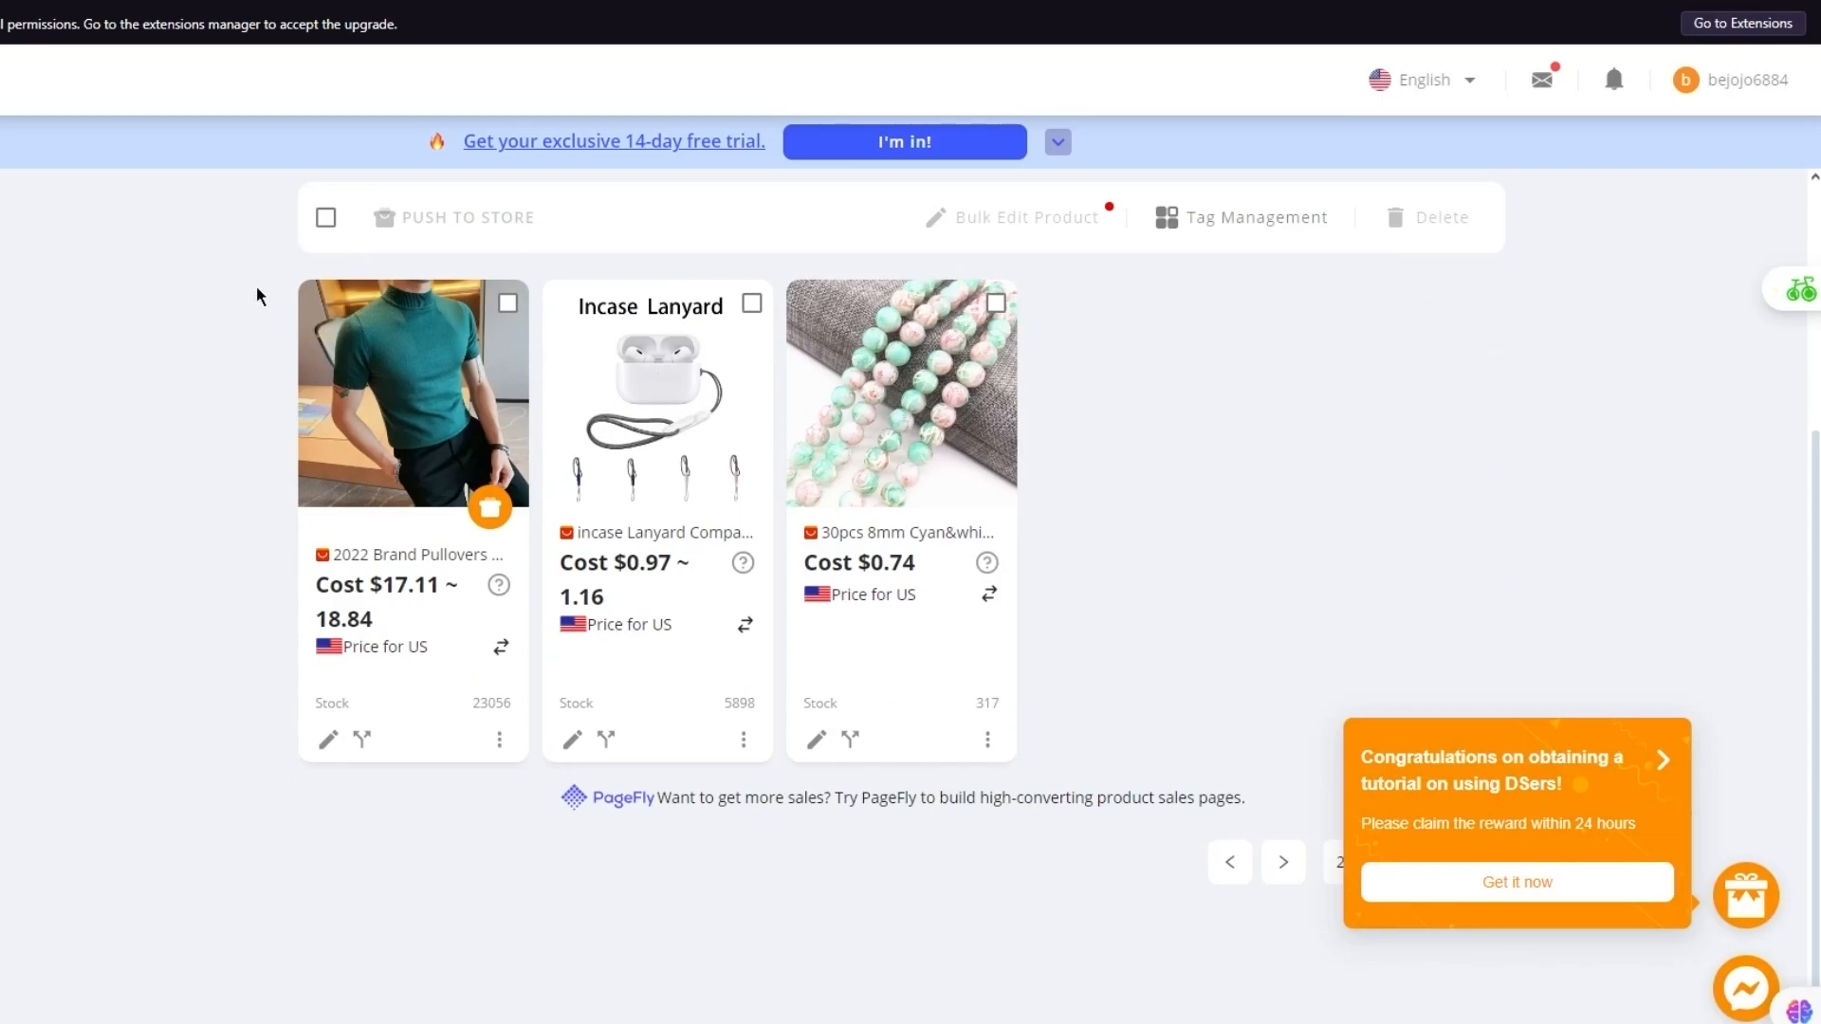
left_click(507, 302)
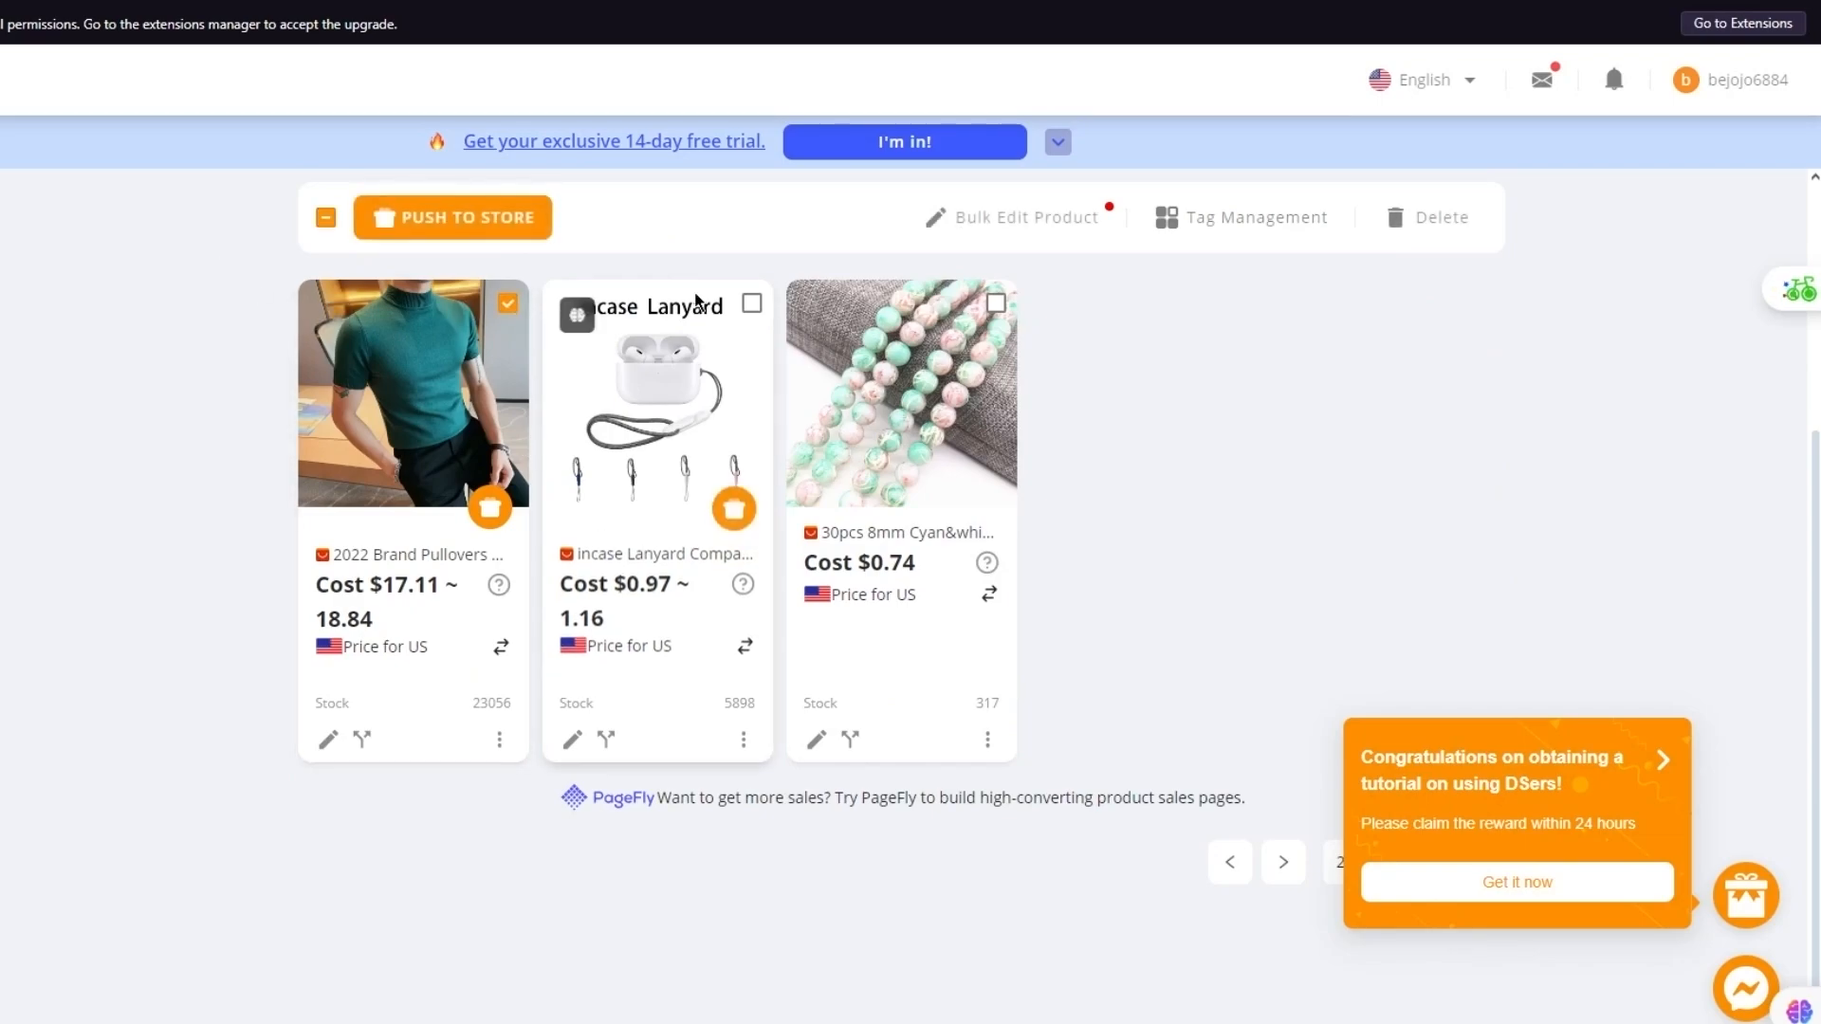
left_click(752, 304)
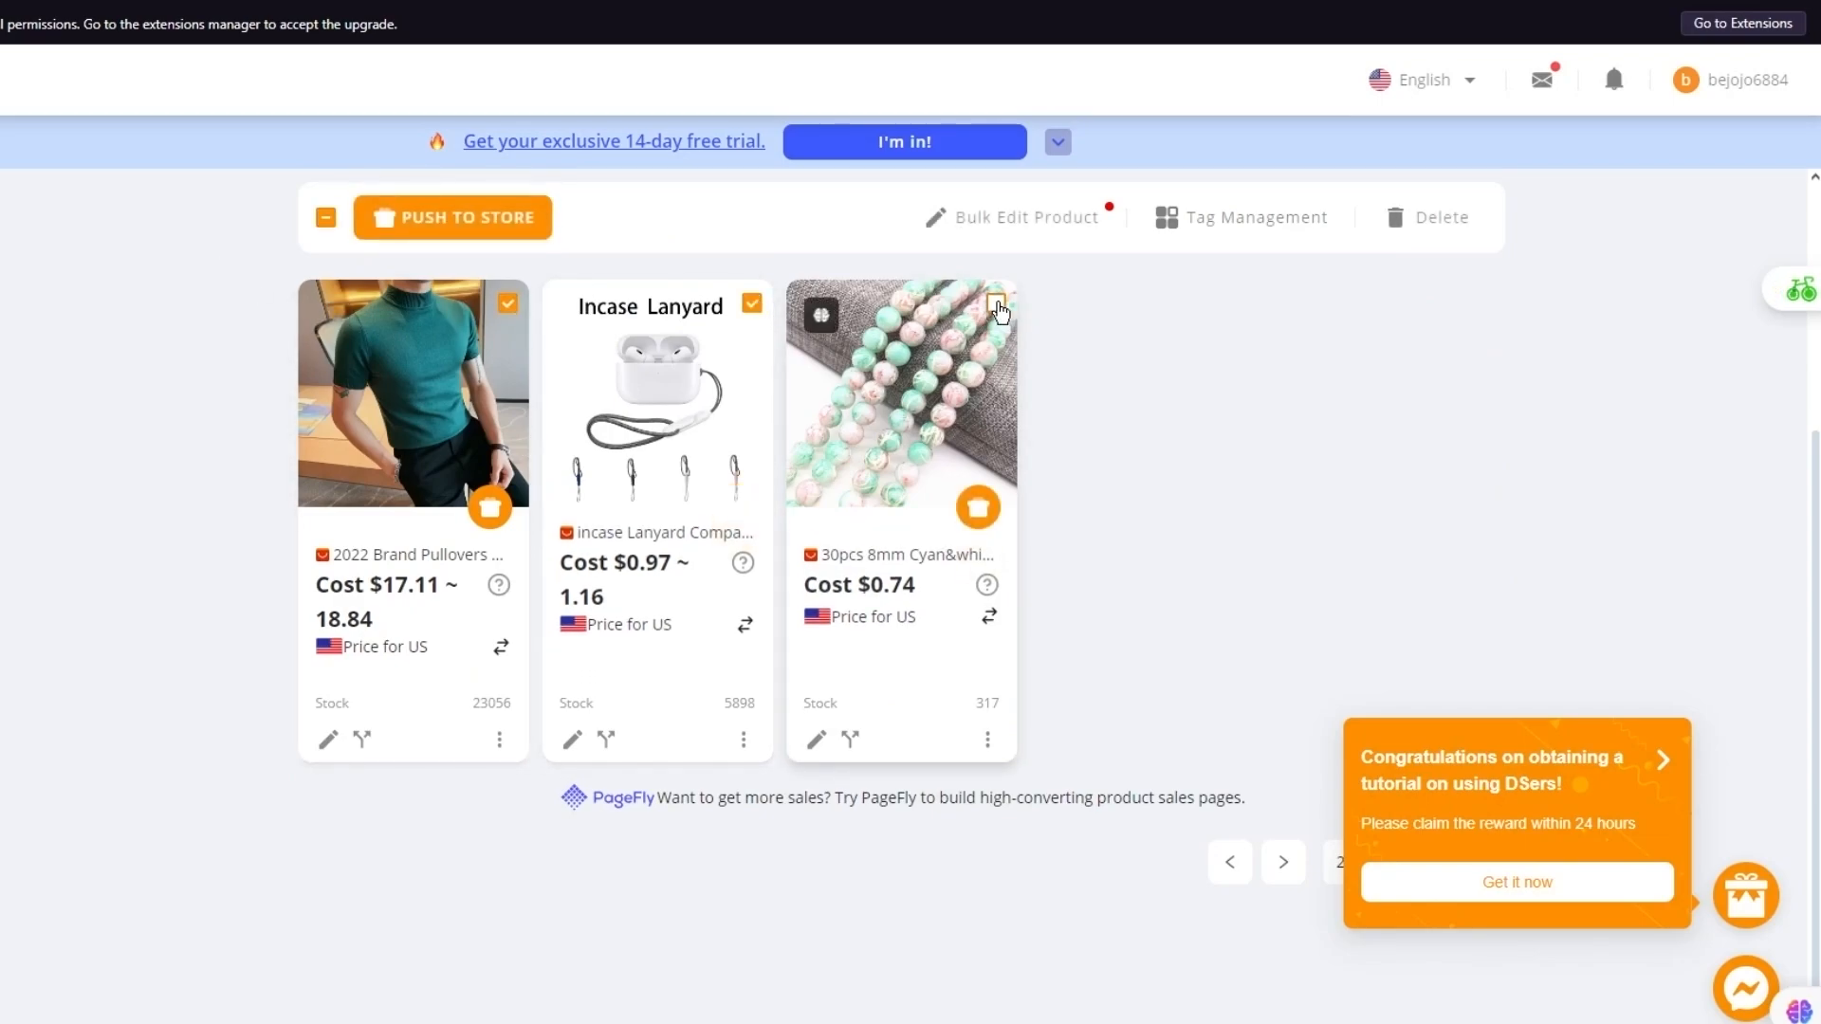
left_click(487, 225)
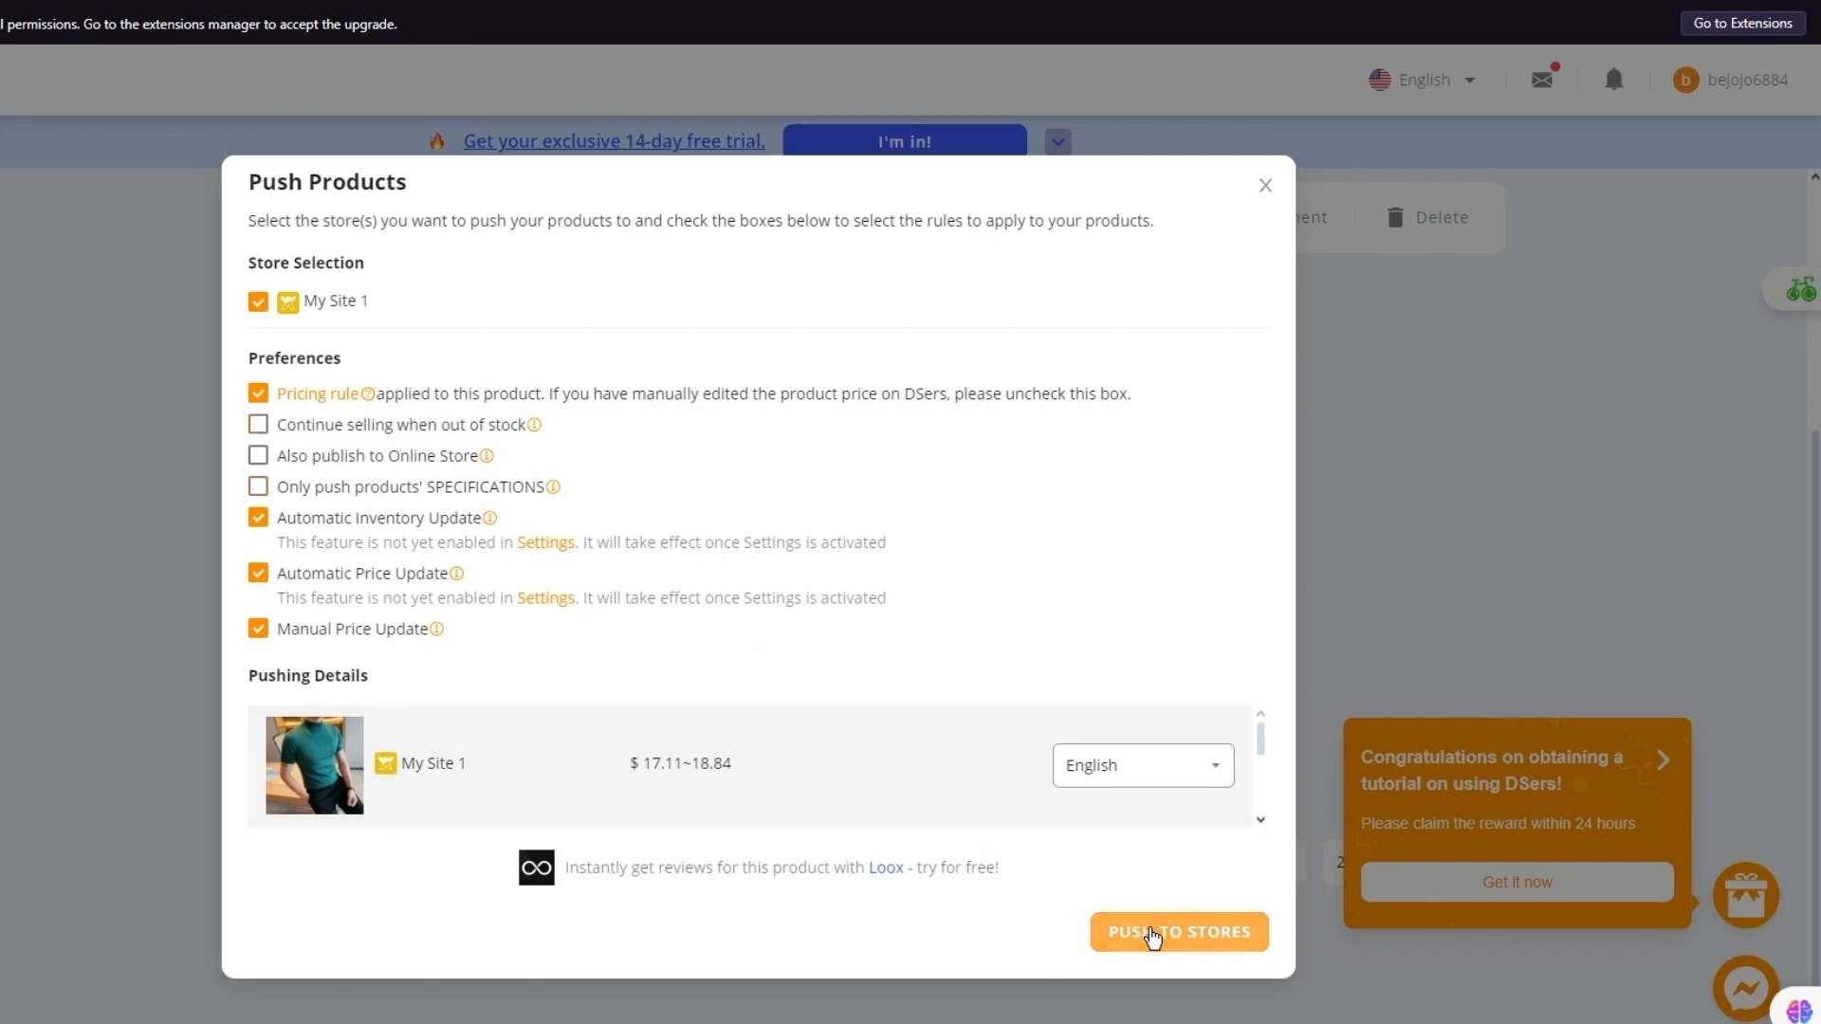
Push the products to My Site 1, then reselect the shirt, lanyard and bead strands for another push
left_click(1145, 930)
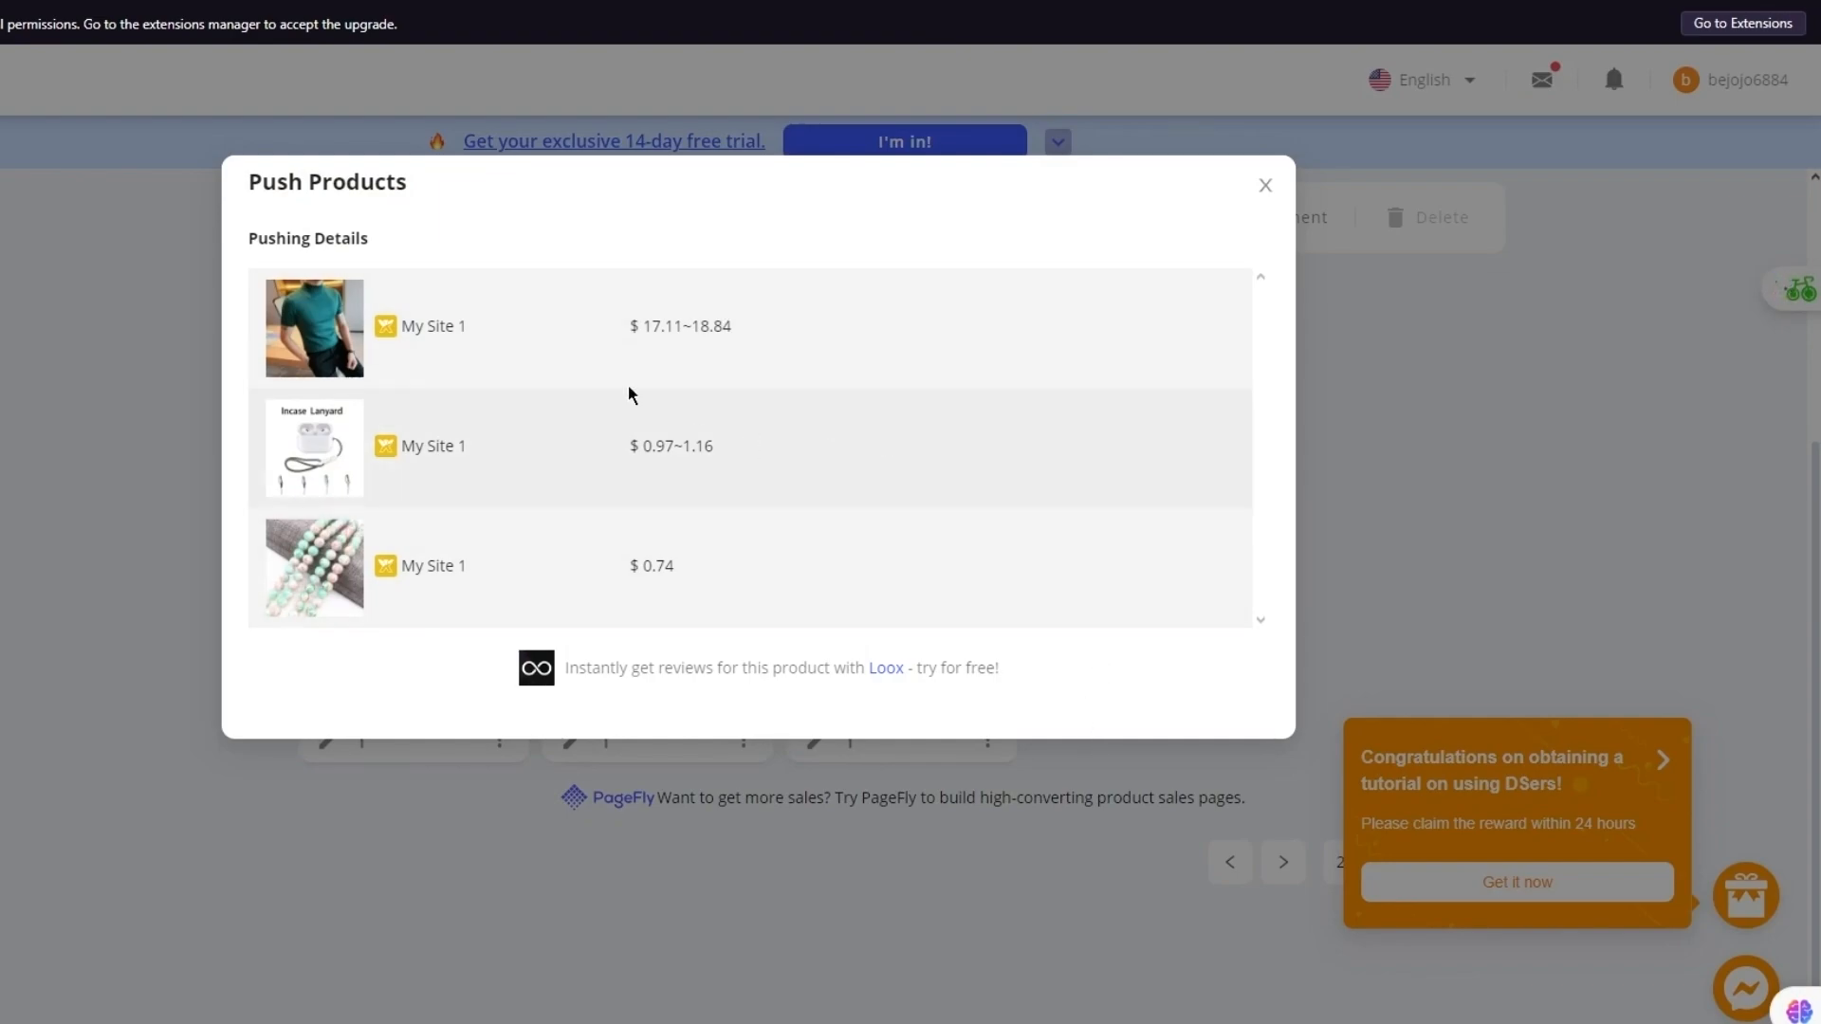
left_click(1248, 187)
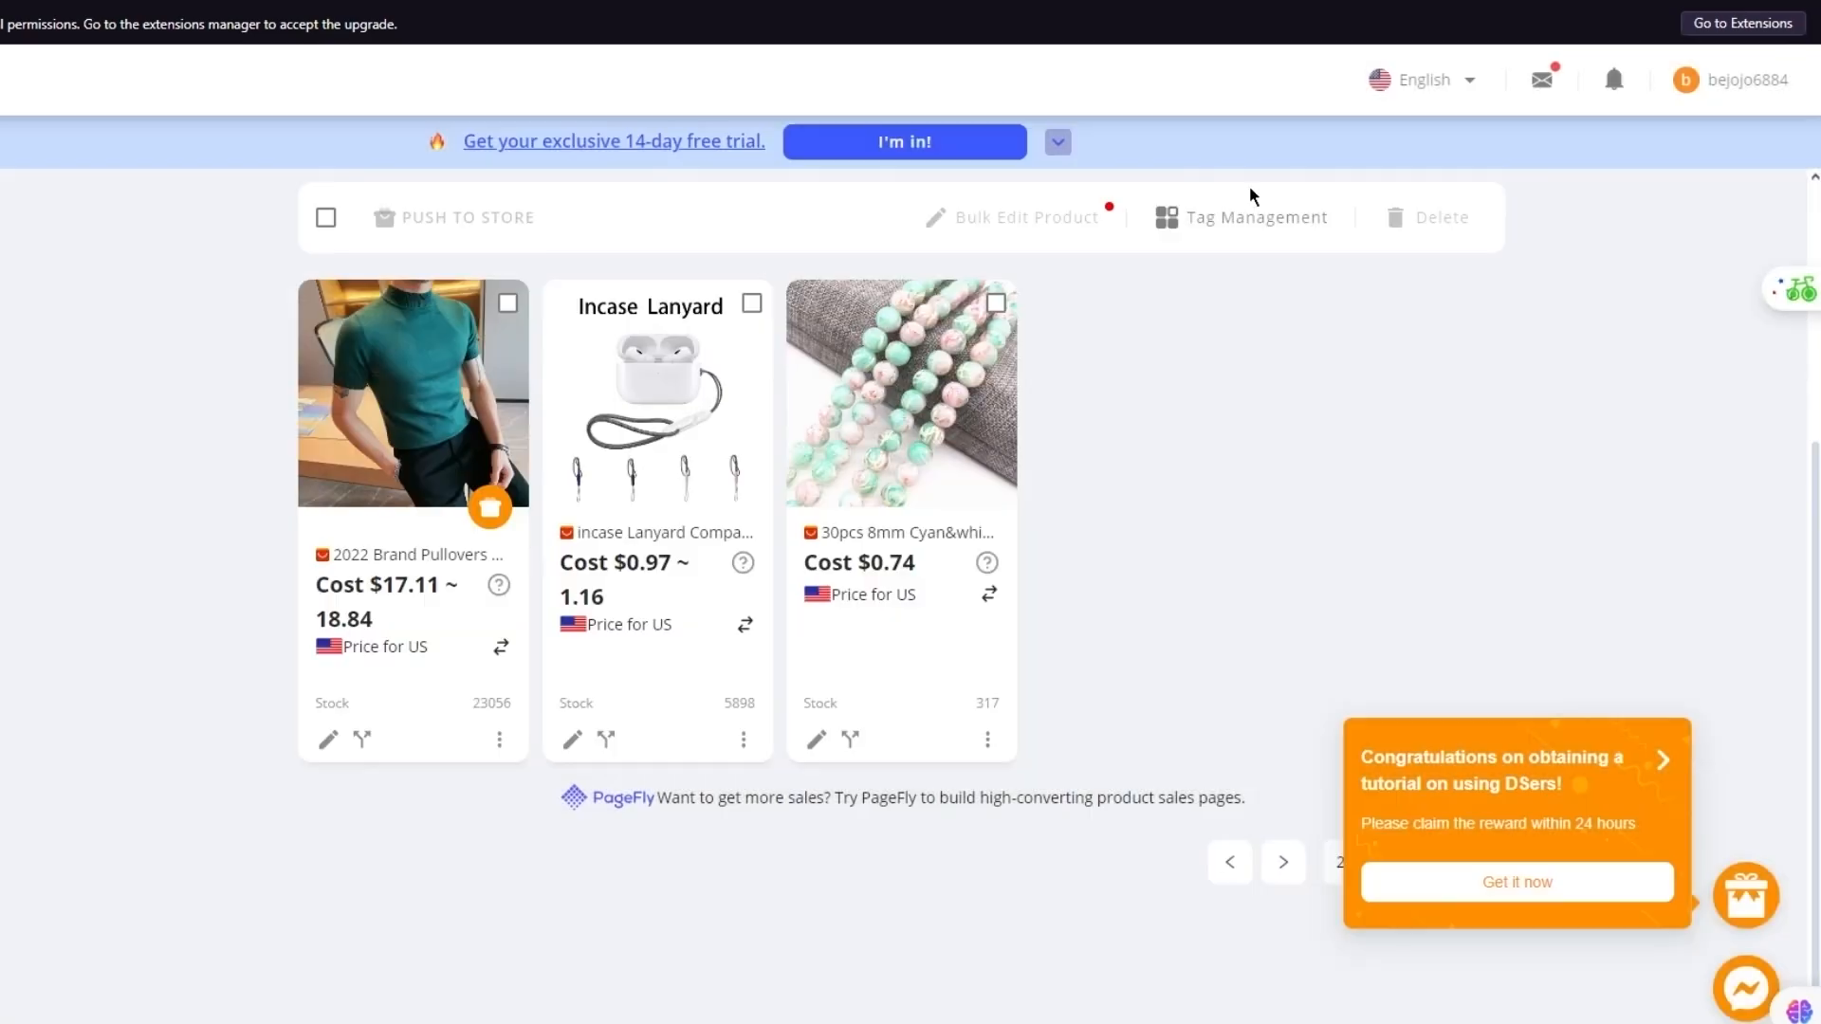
left_click(506, 303)
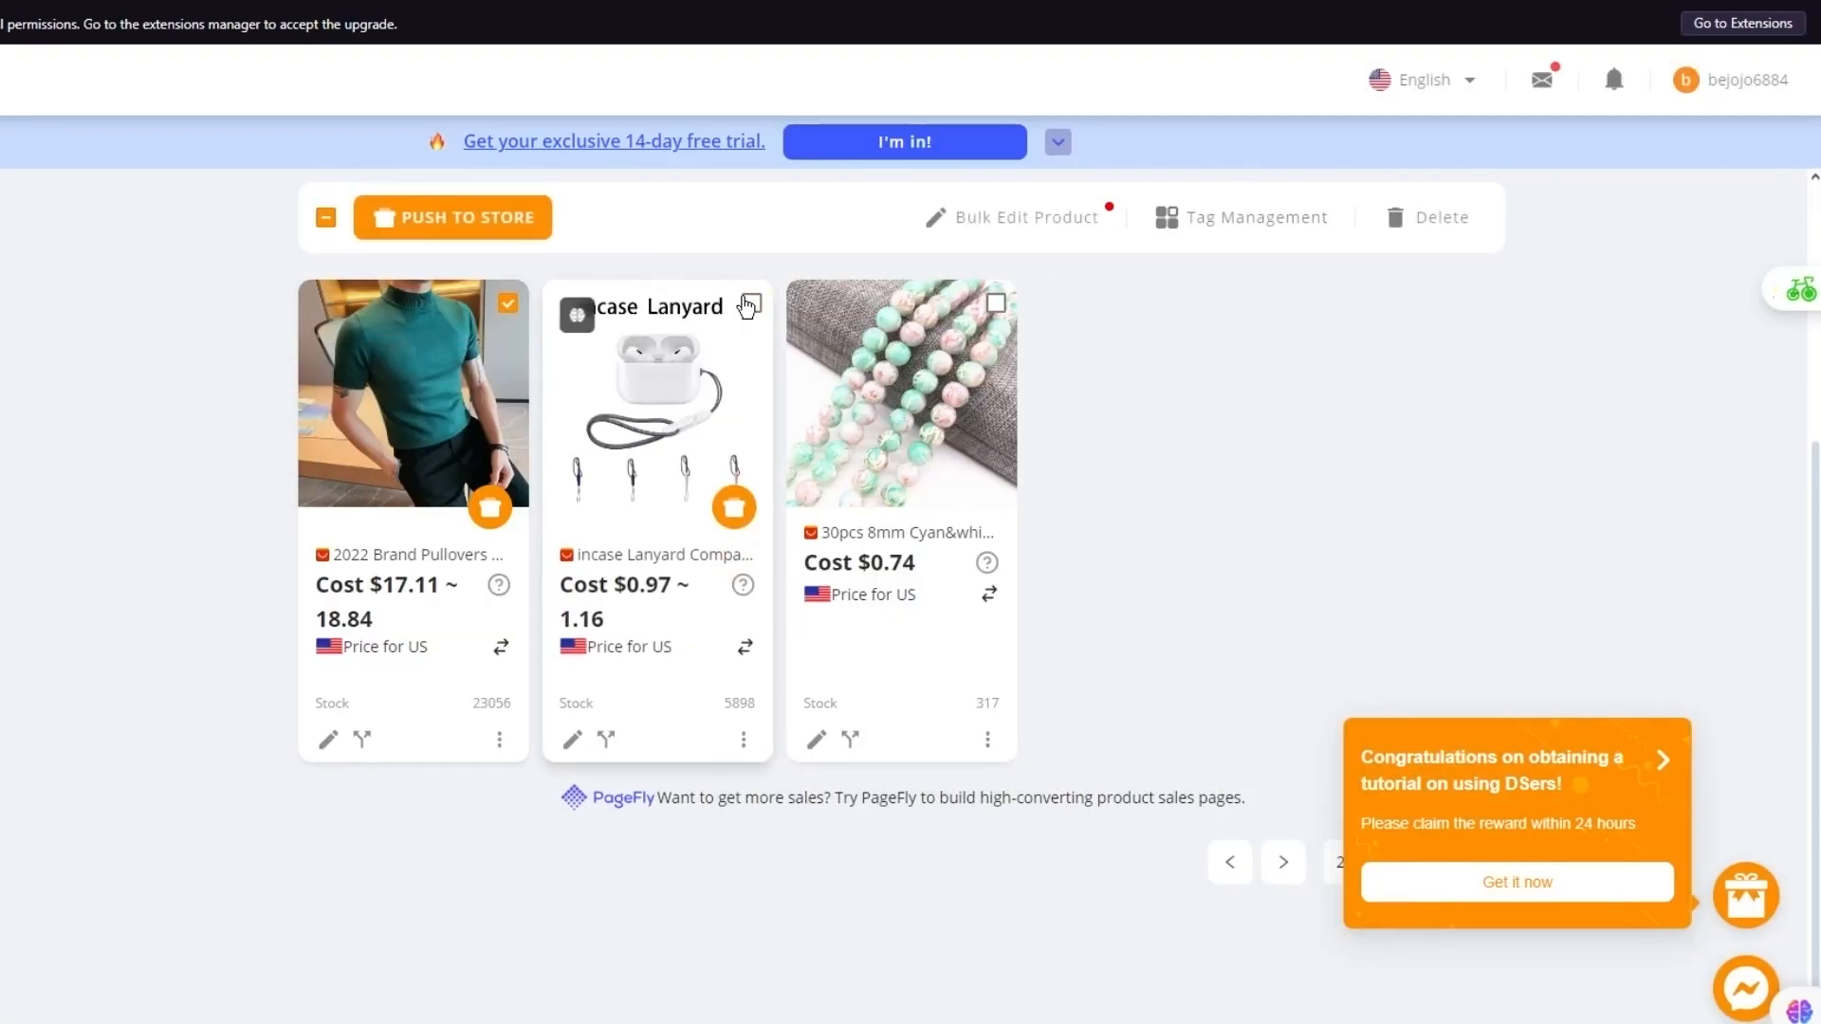
left_click(751, 304)
left_click(994, 303)
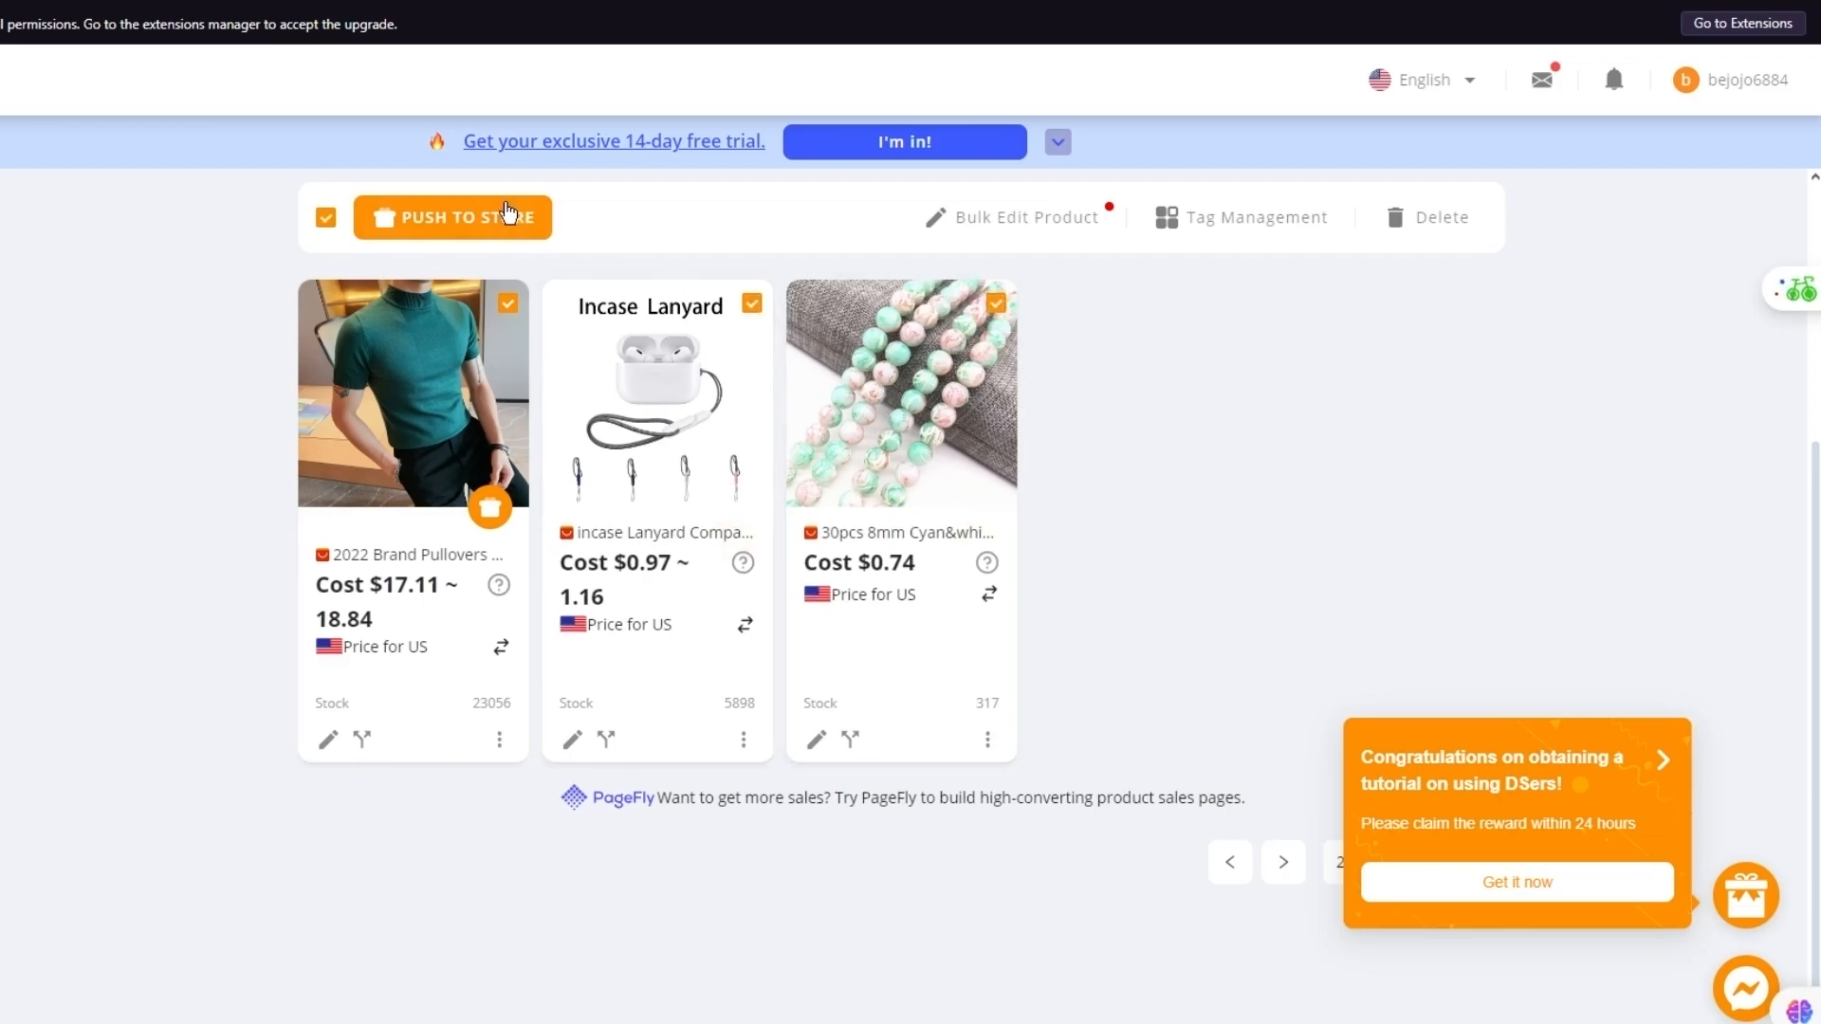
left_click(508, 214)
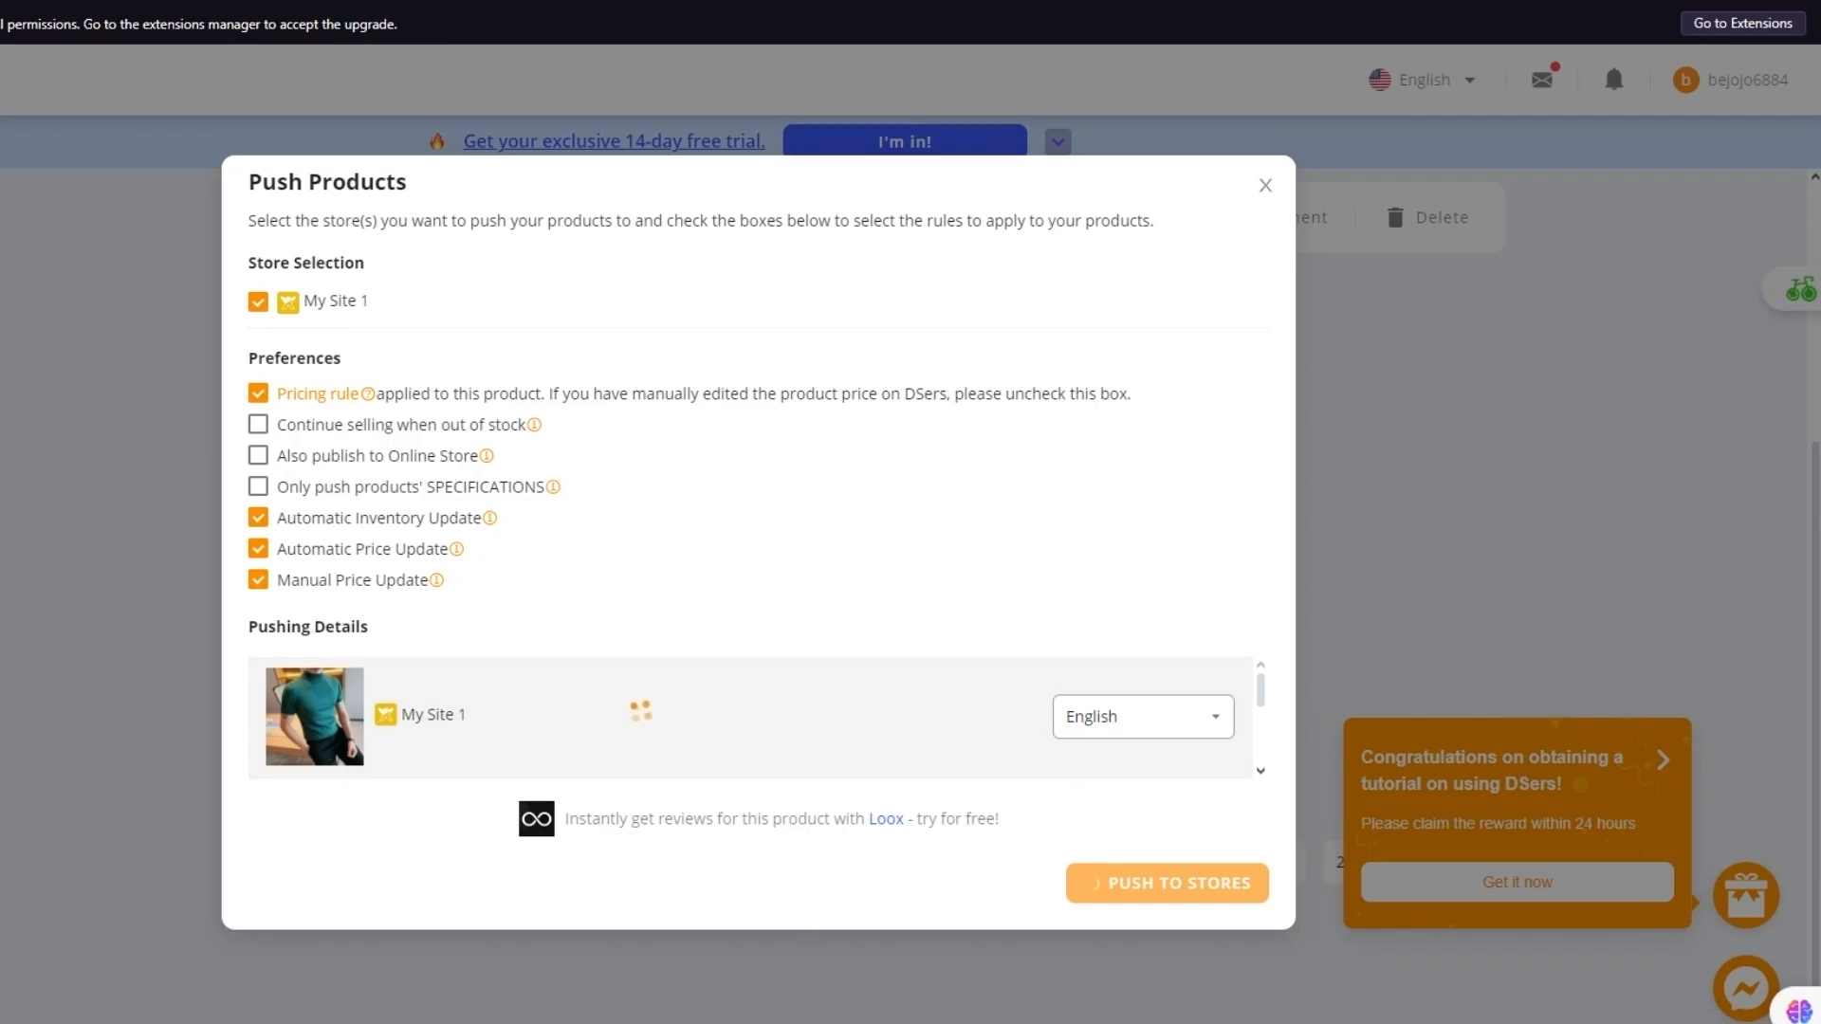
Check the Wix App Market window, close the DSers push window, and return to the Wix editor
mouse_move(718, 1015)
left_click(804, 969)
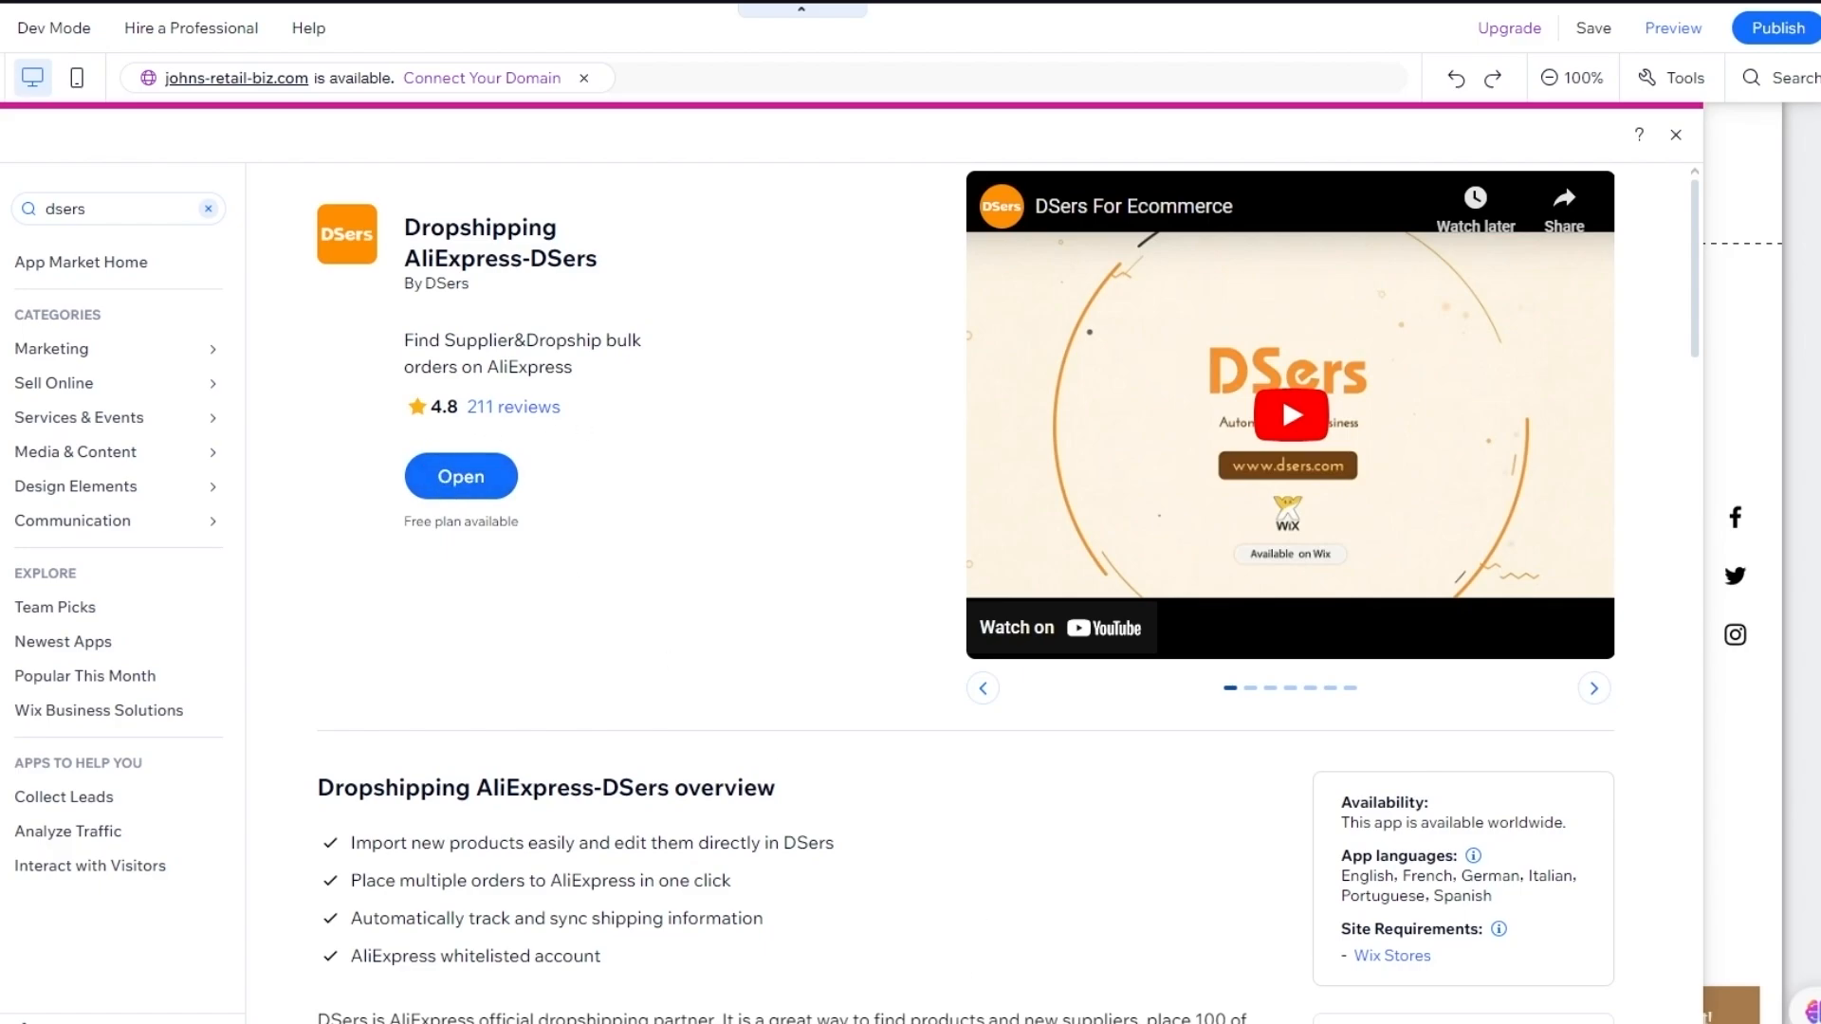
left_click(1000, 984)
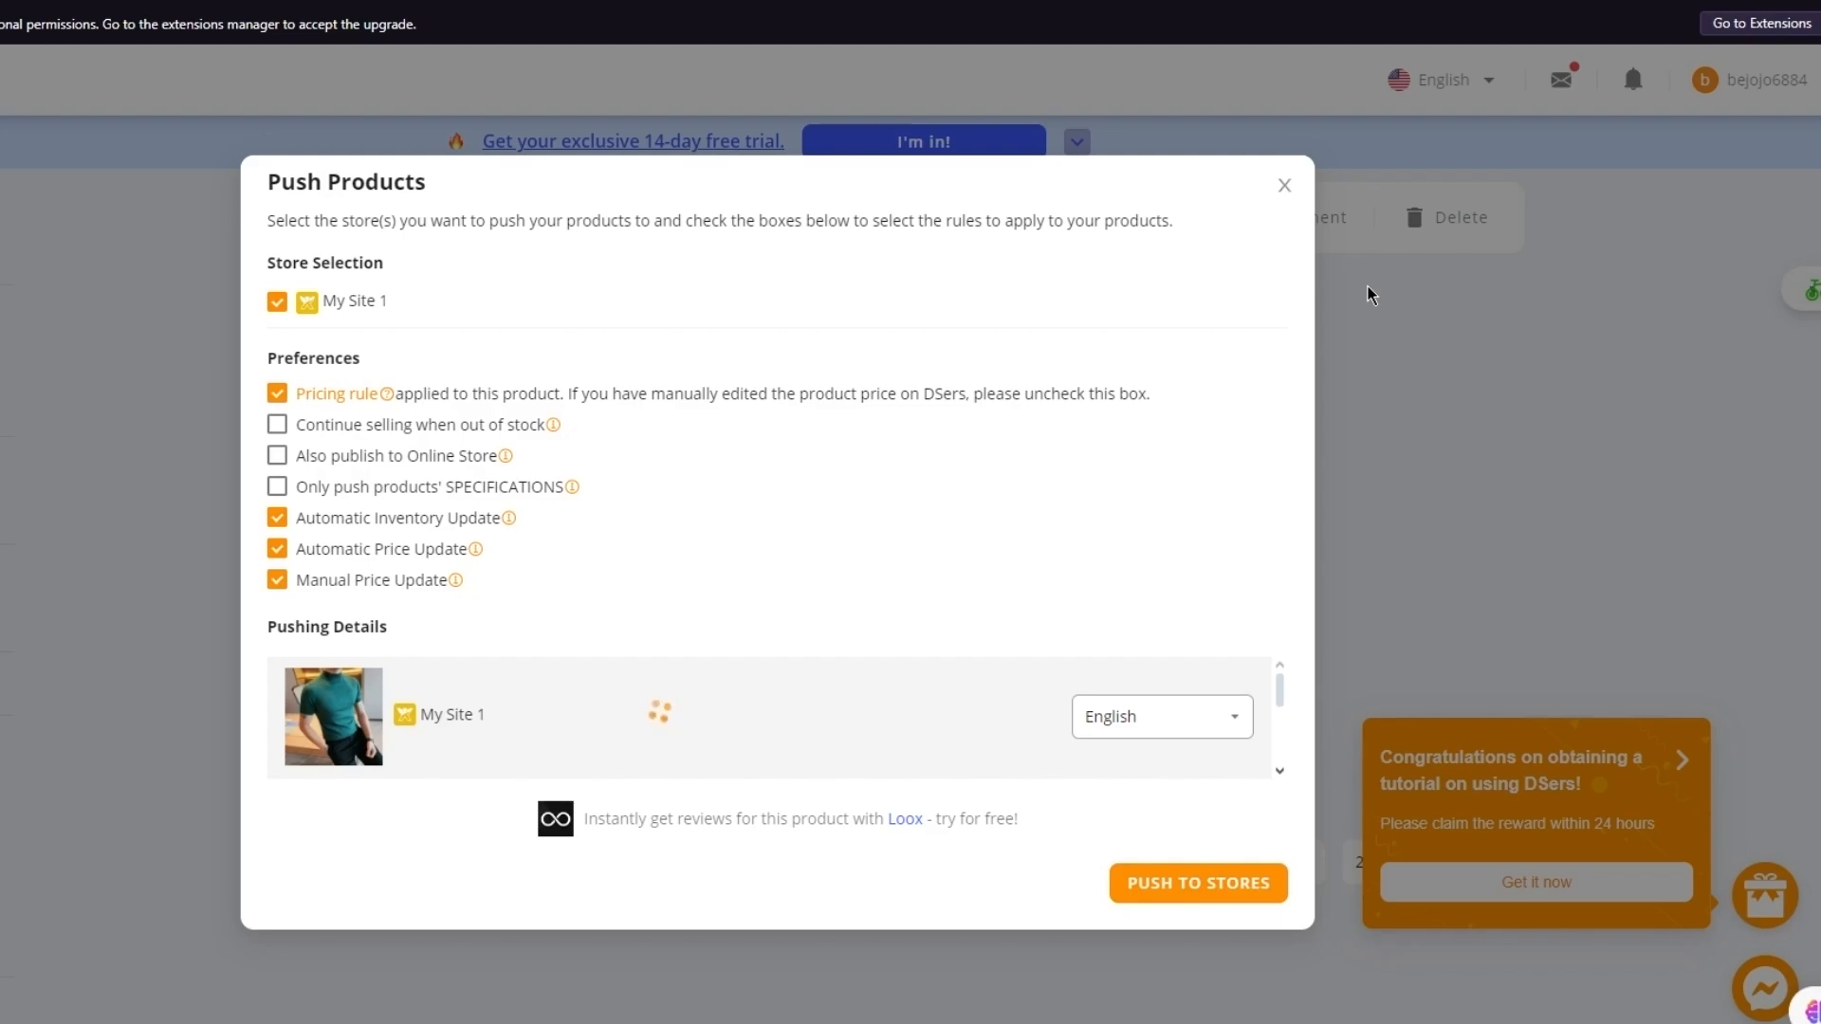
left_click(1284, 188)
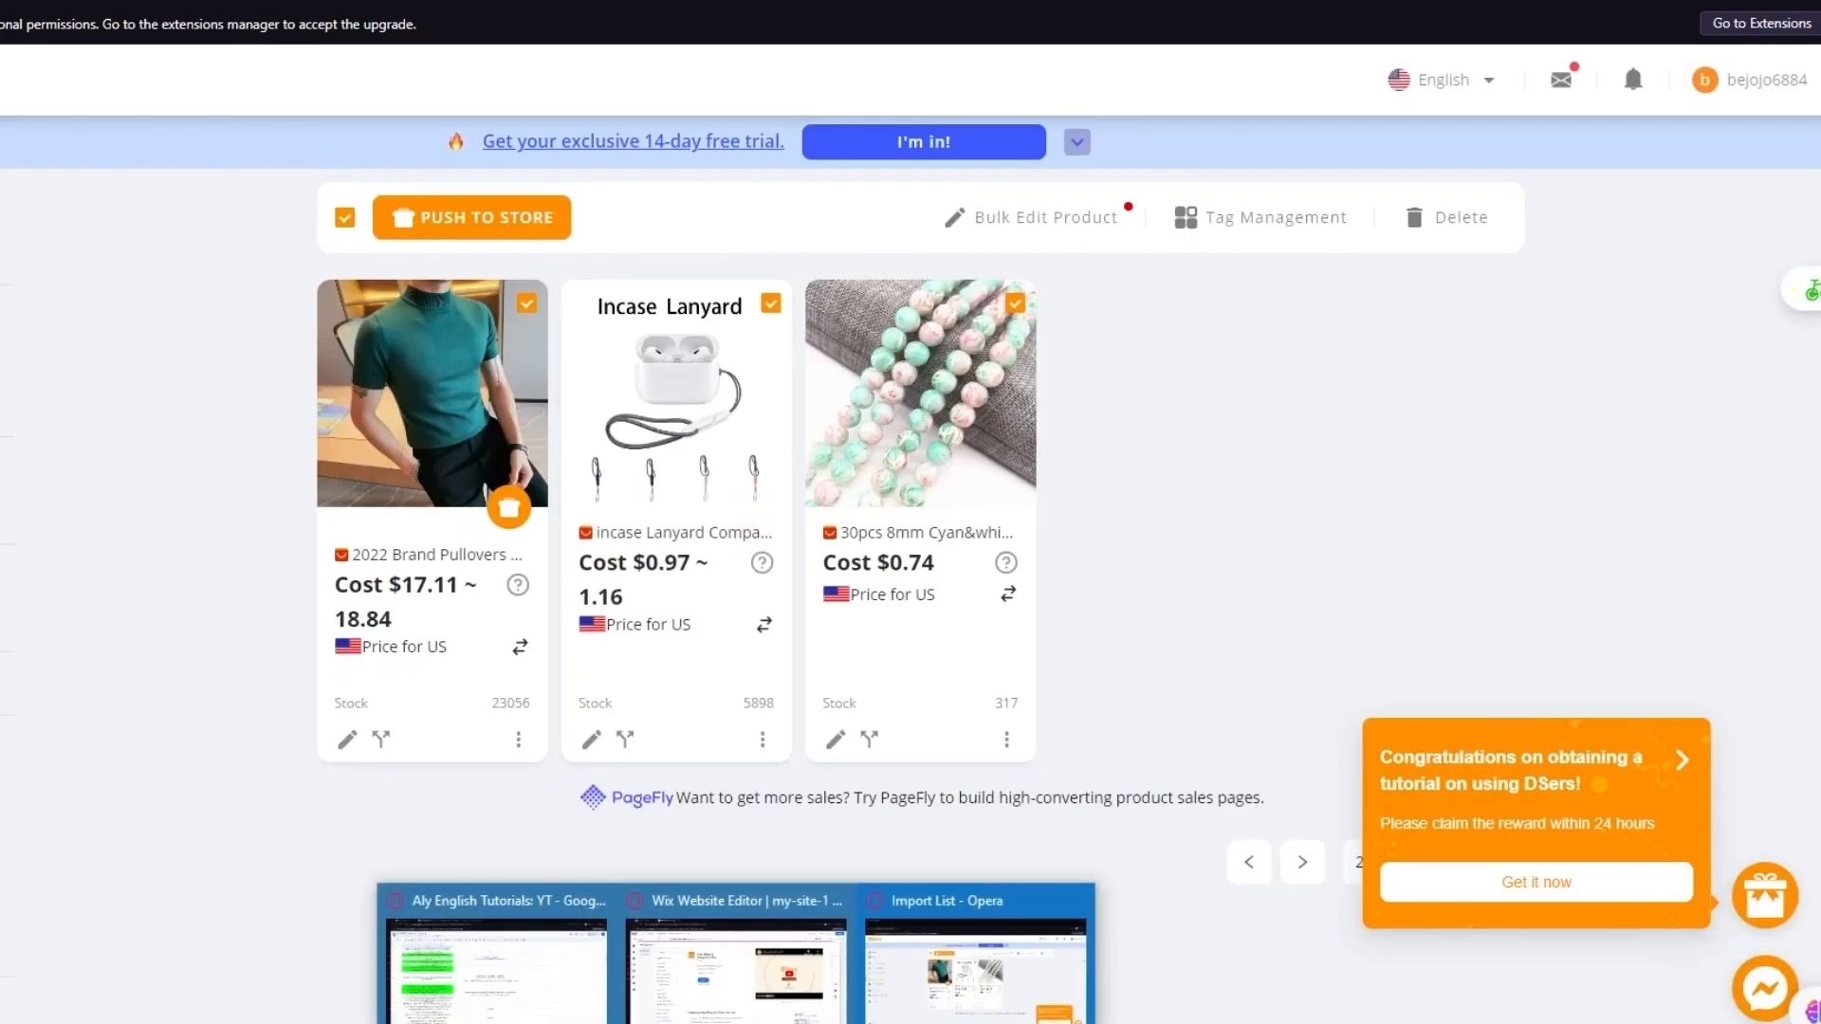
left_click(749, 1017)
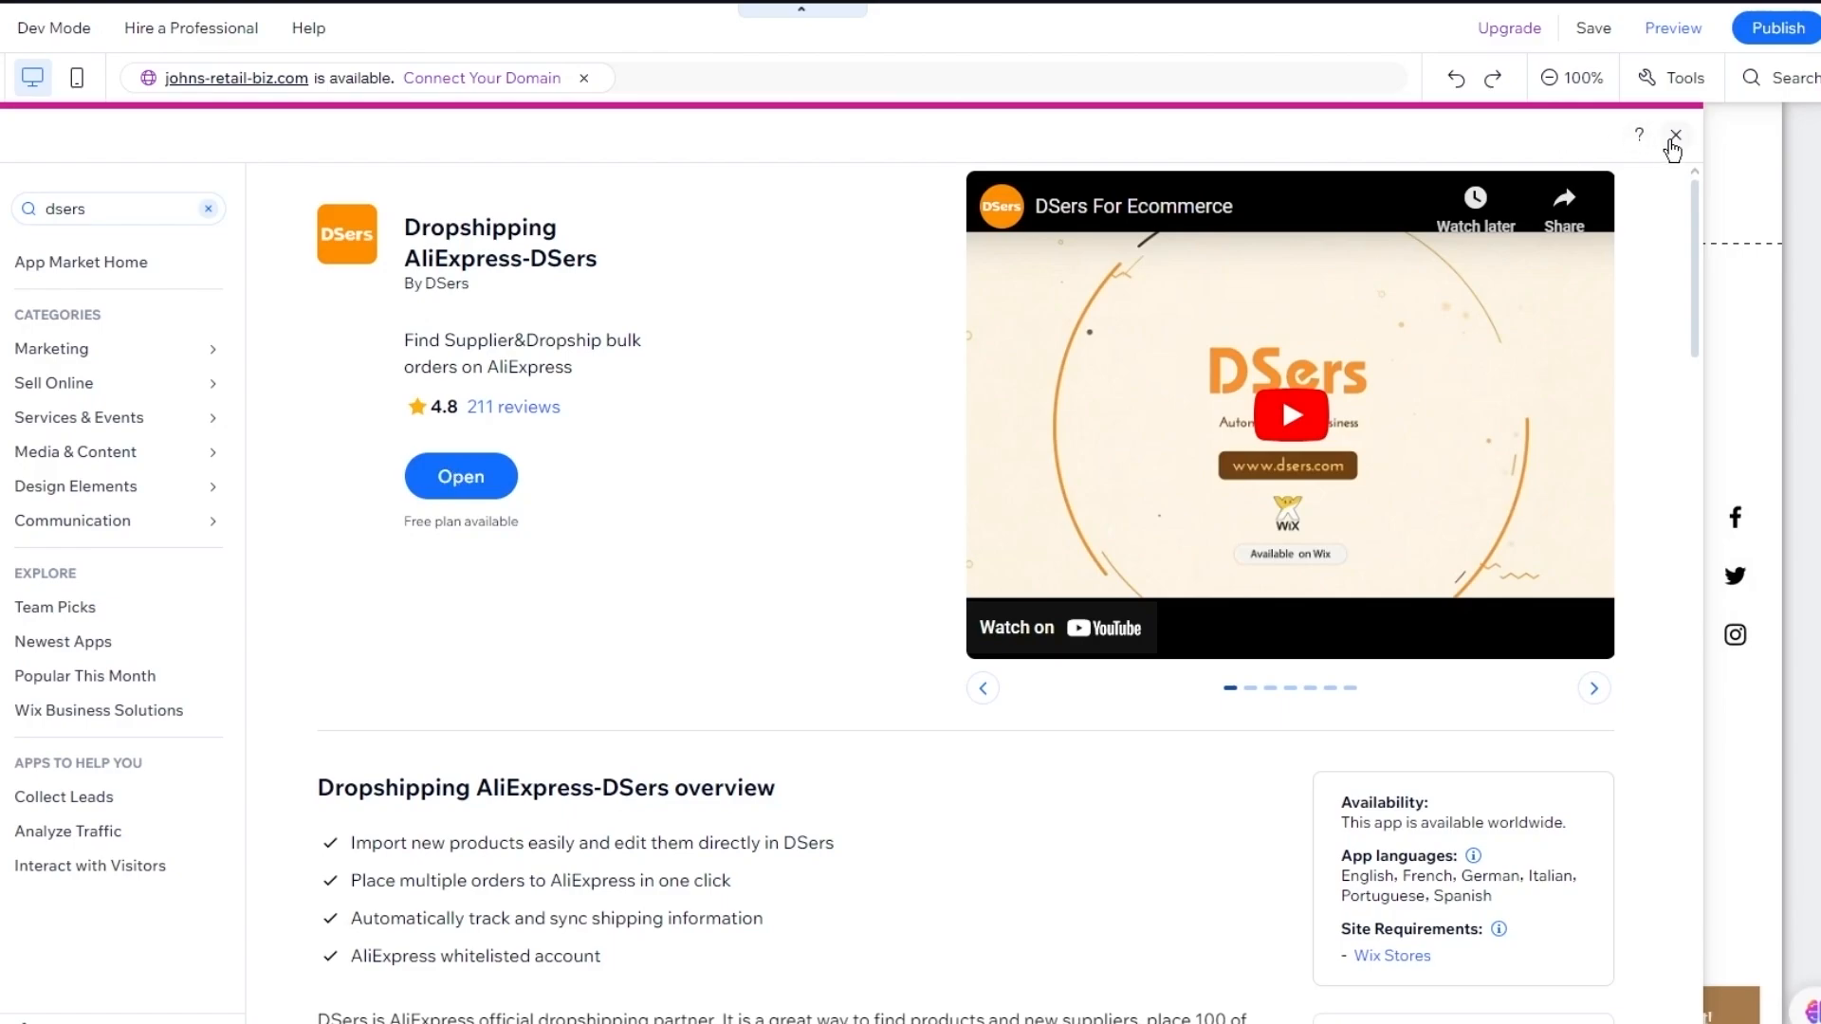
Close the App Market panel, select the featured collection Slider Gallery, and open Manage Products
key("Escape")
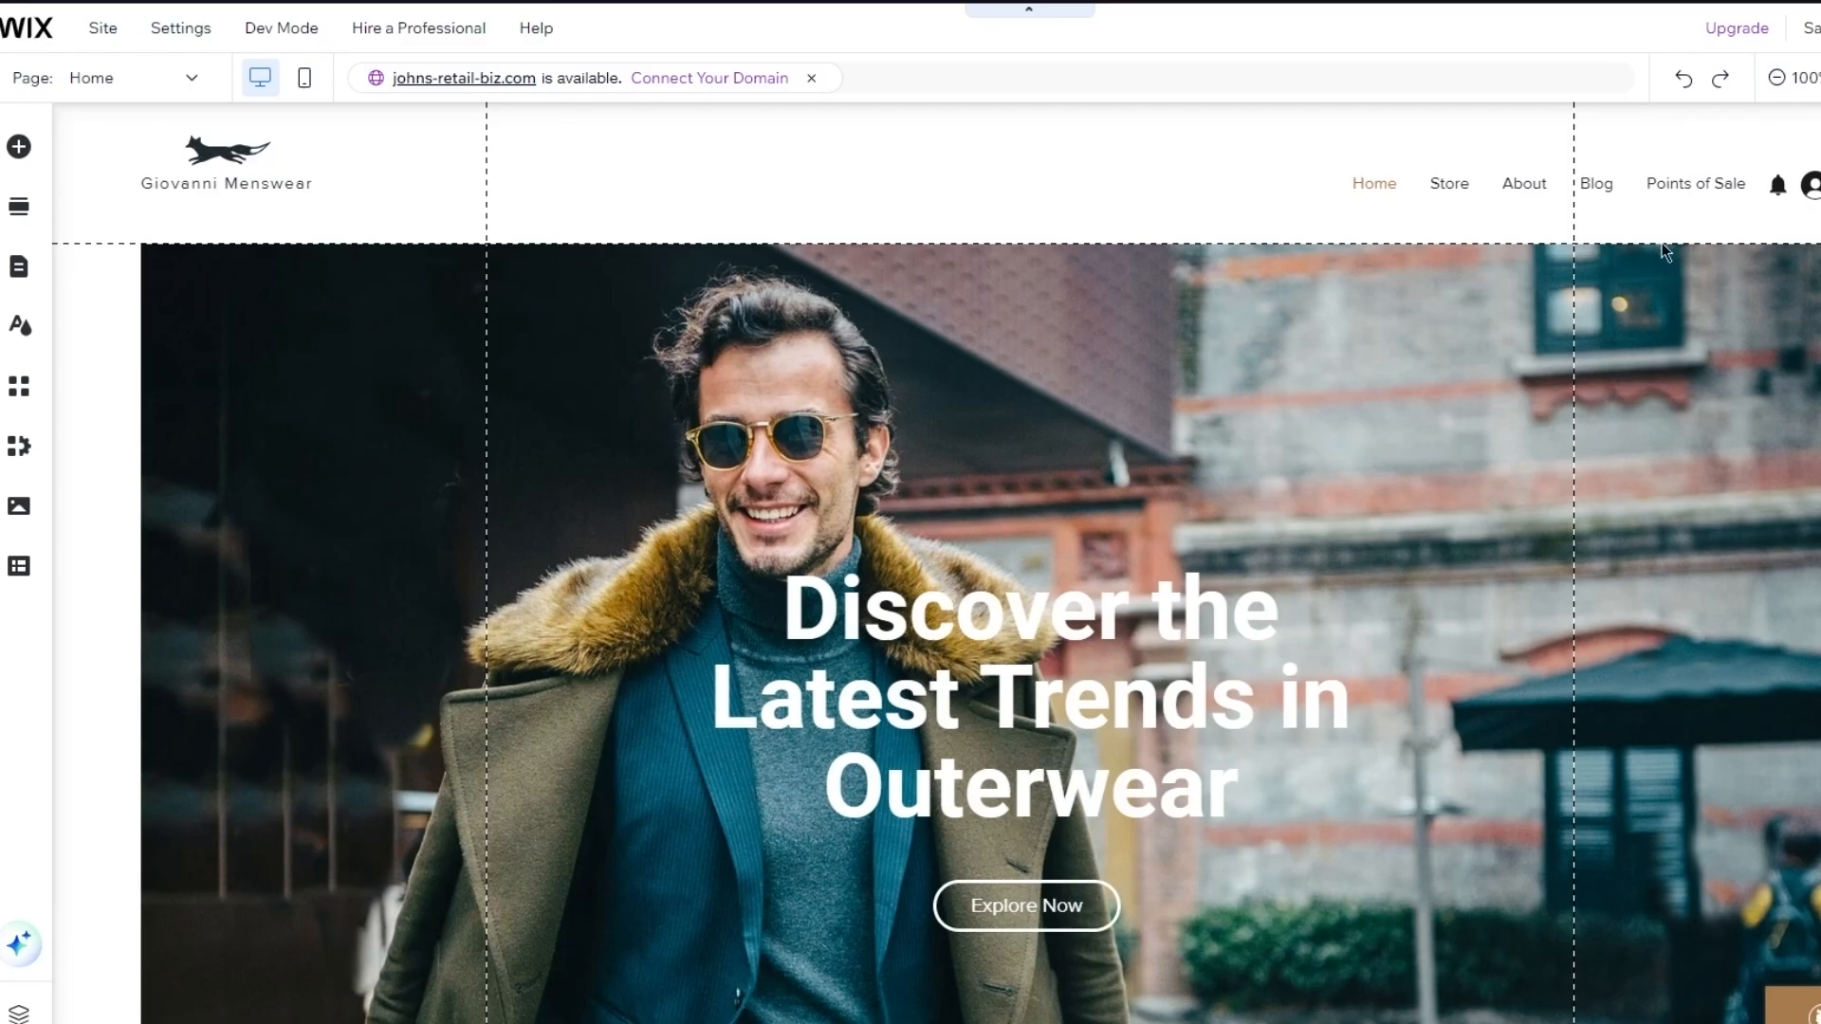
scroll(852, 470, "down", 6)
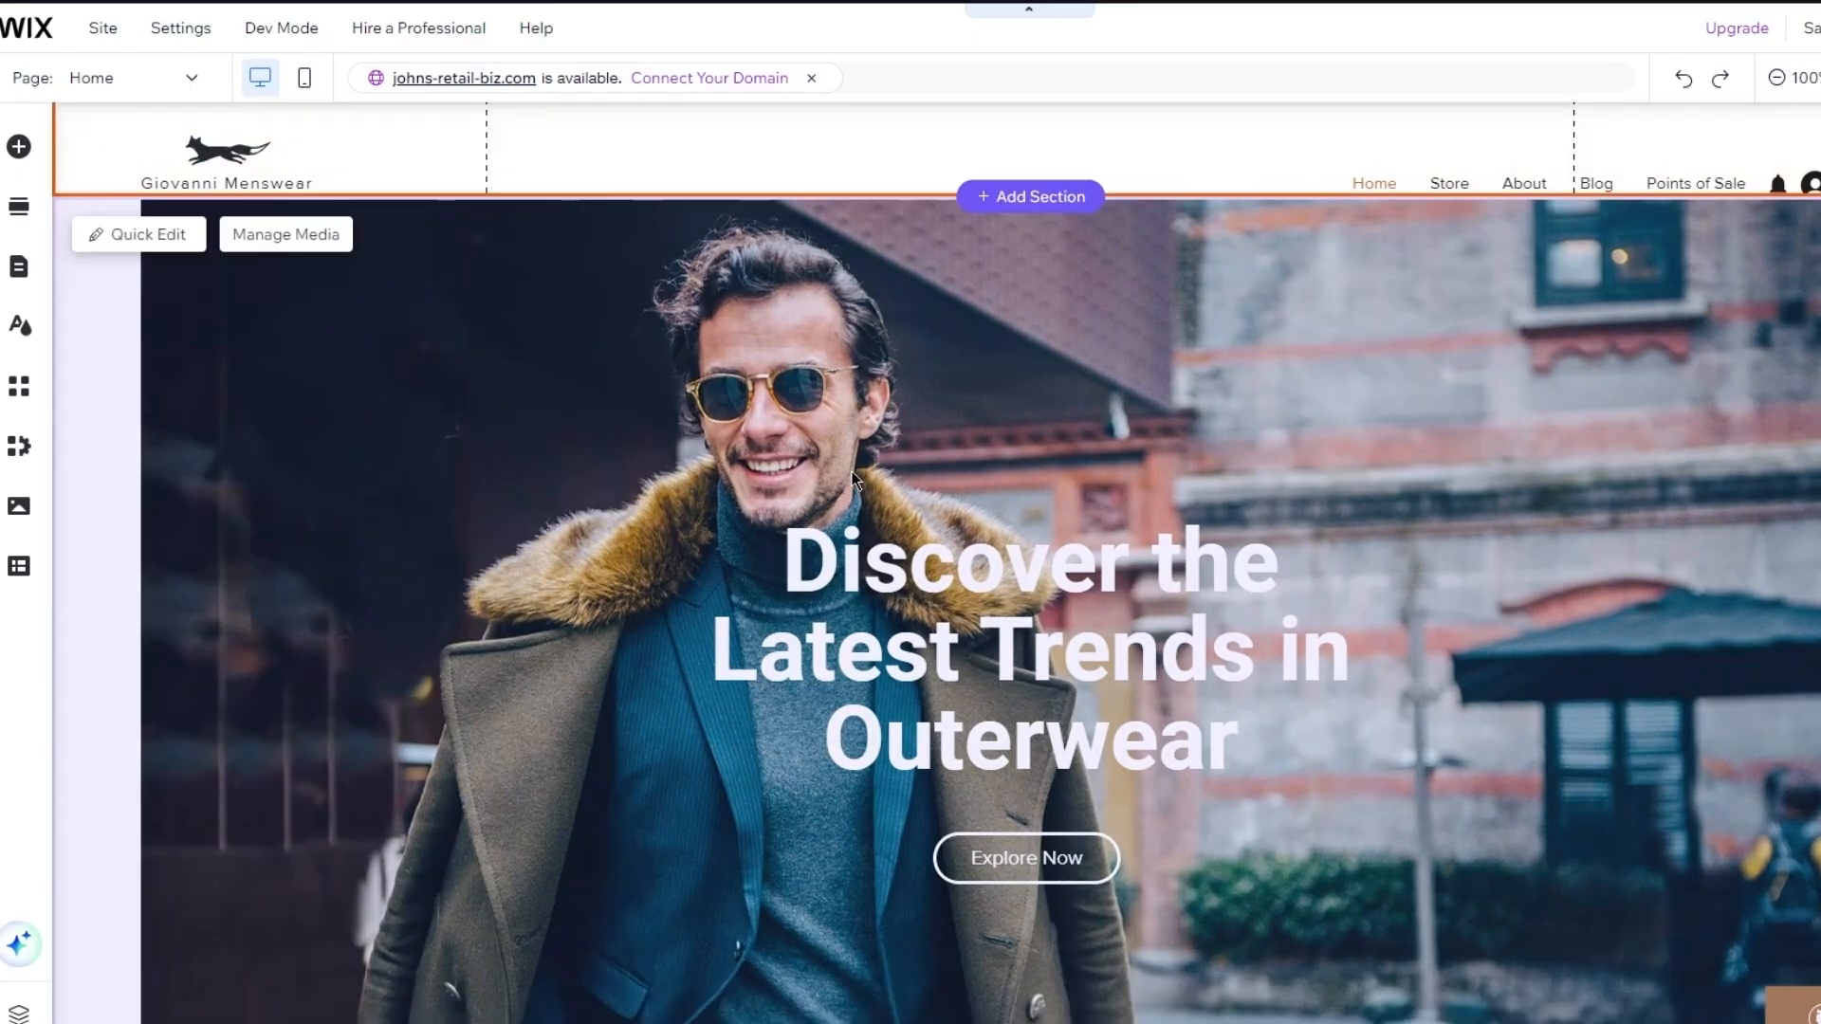
scroll(852, 470, "down", 10)
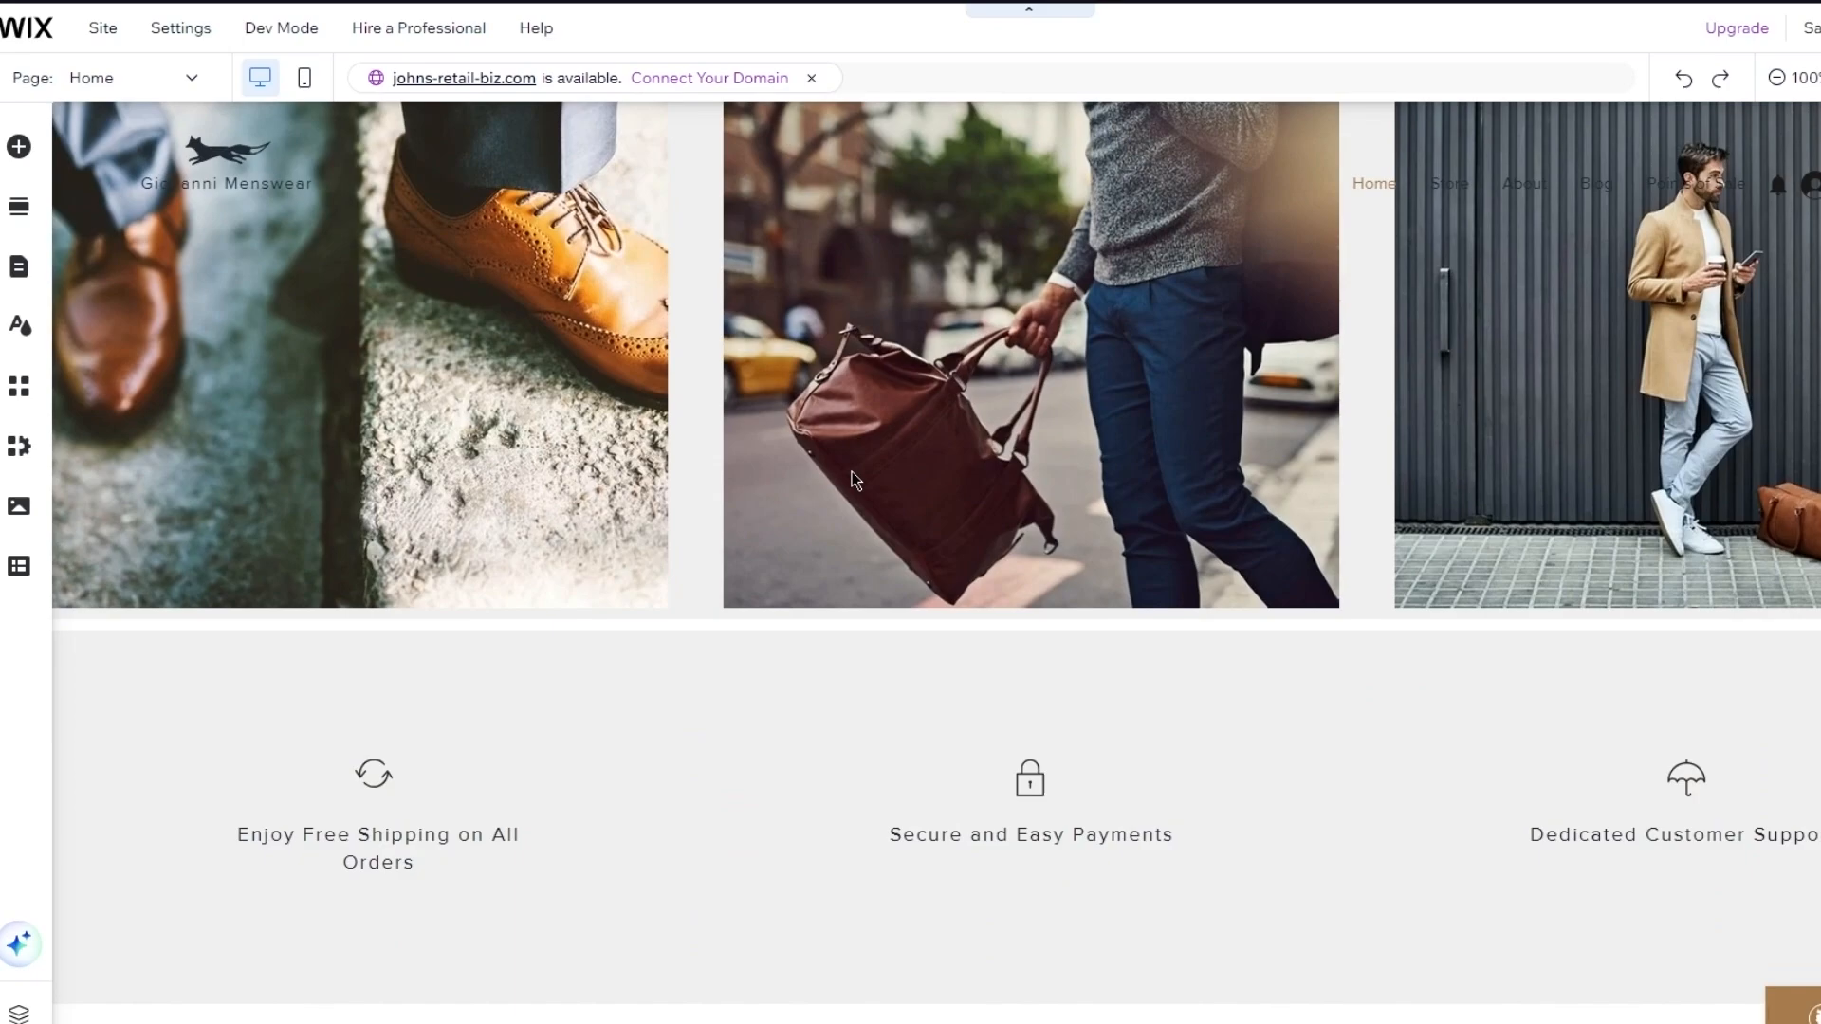
scroll(851, 471, "up", 5)
scroll(850, 469, "up", 2)
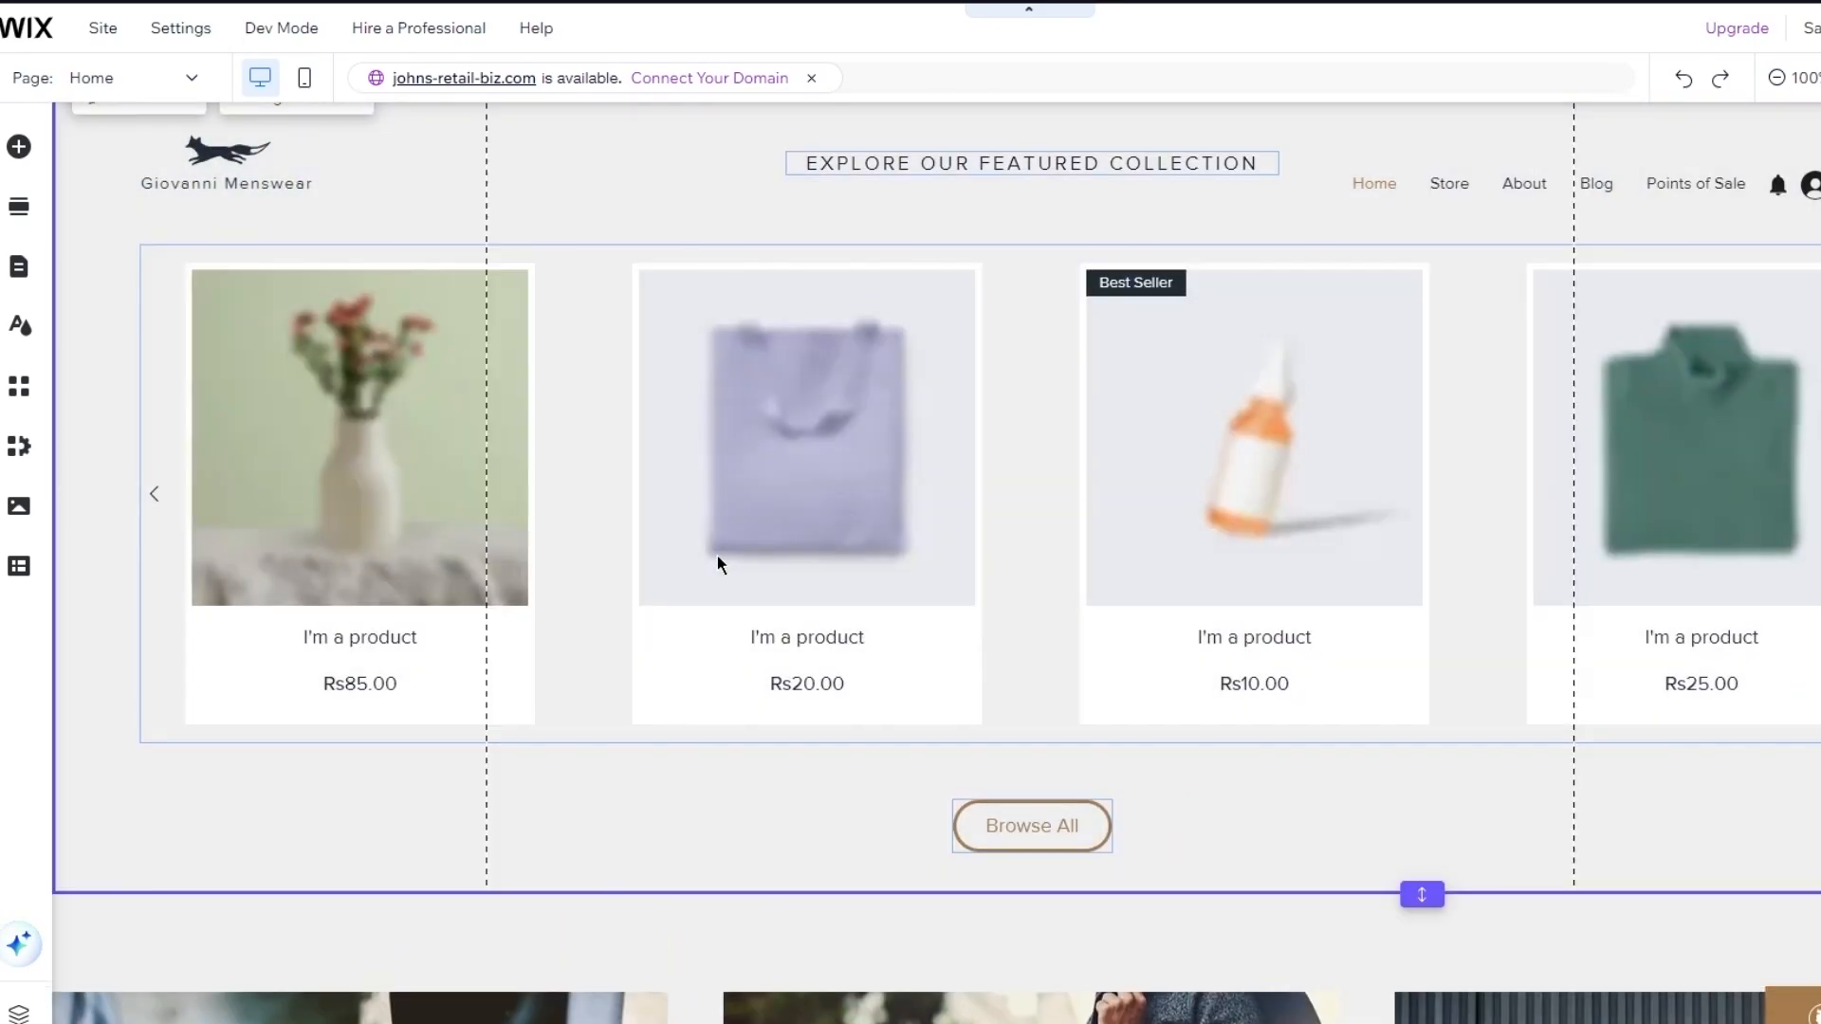
scroll(1014, 371, "up", 1)
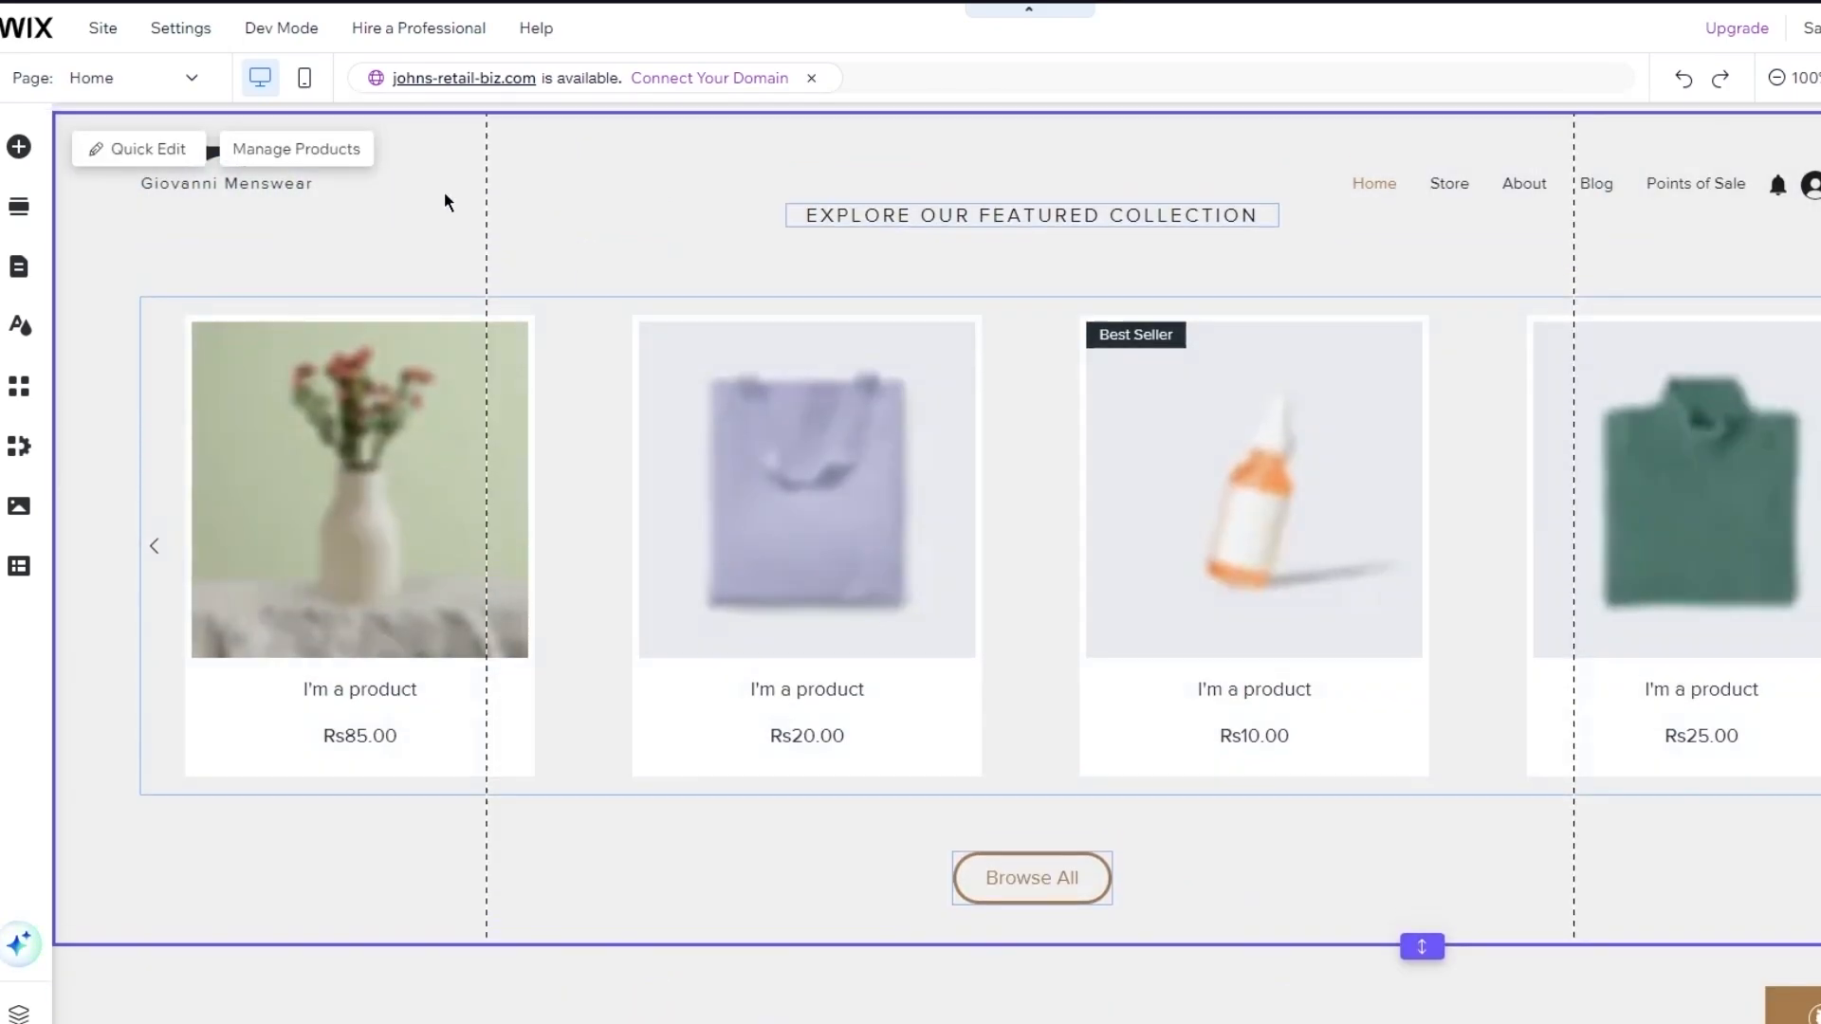
left_click(311, 157)
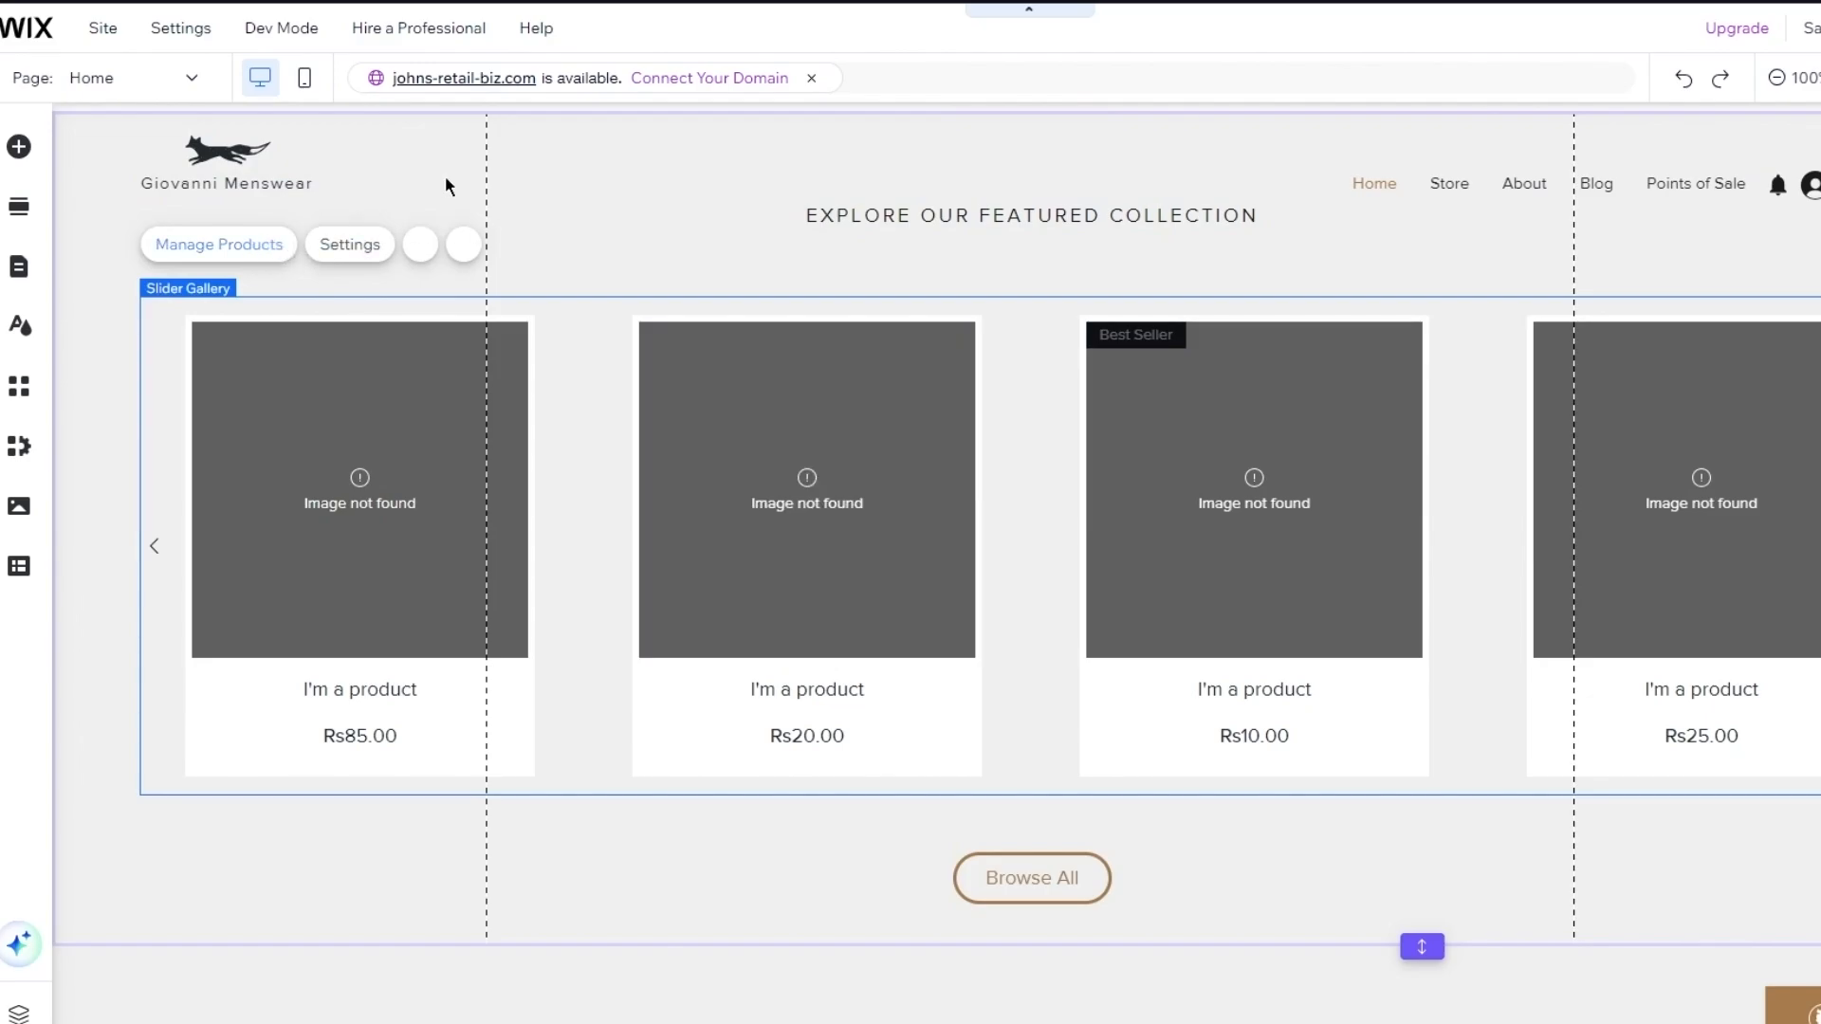
left_click(247, 234)
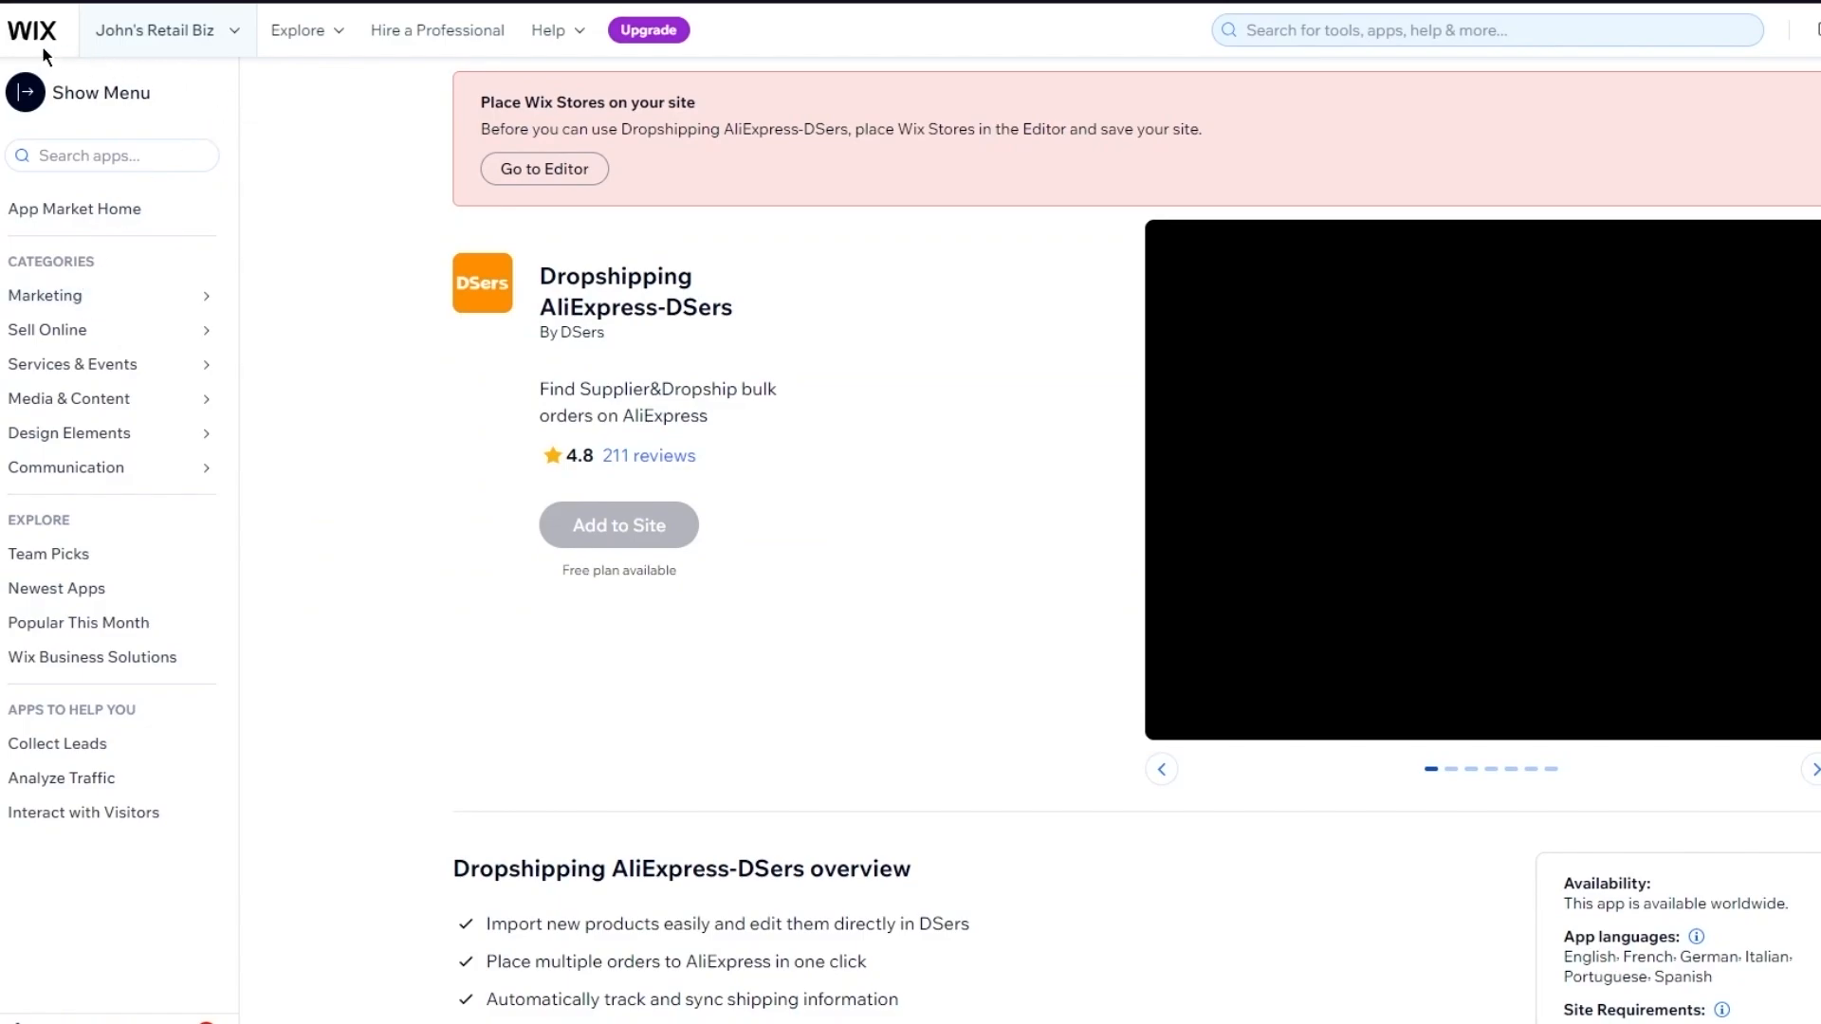
Push the green pullover from the DSers Import List to My Site 1, then open its Edit Product Detail panel
left_click(163, 49)
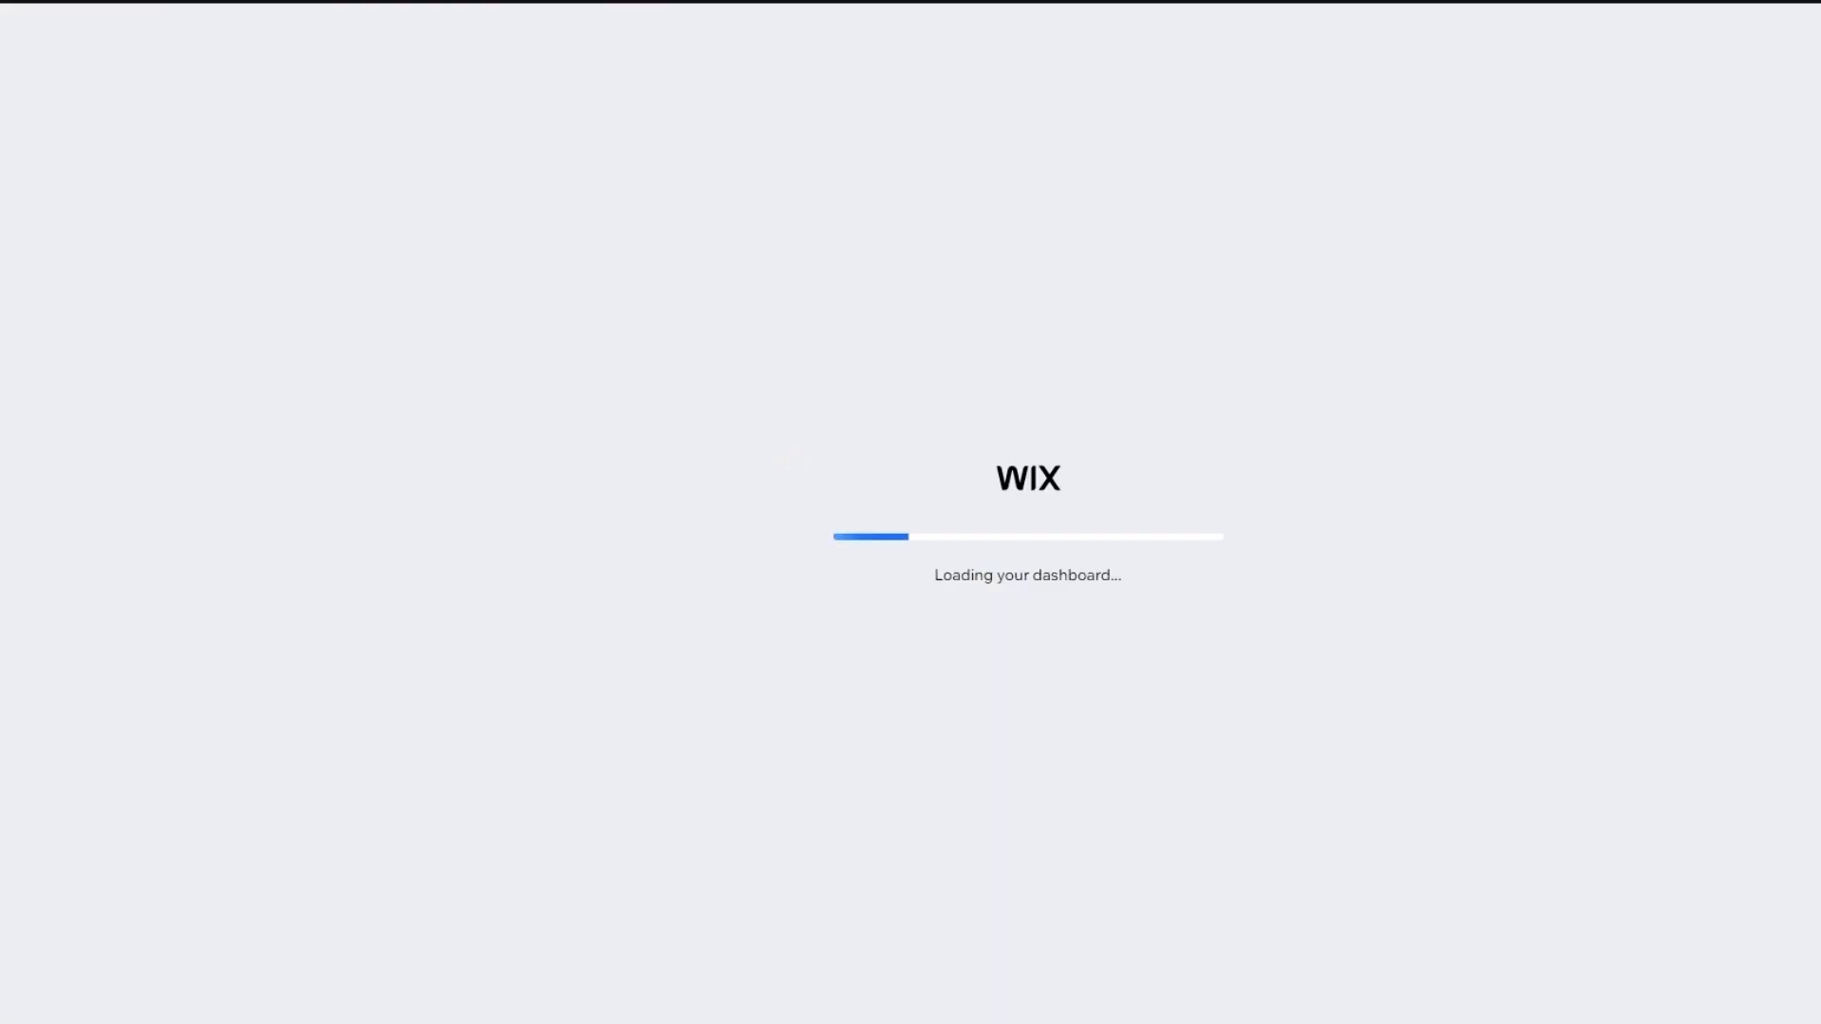
left_click(1232, 977)
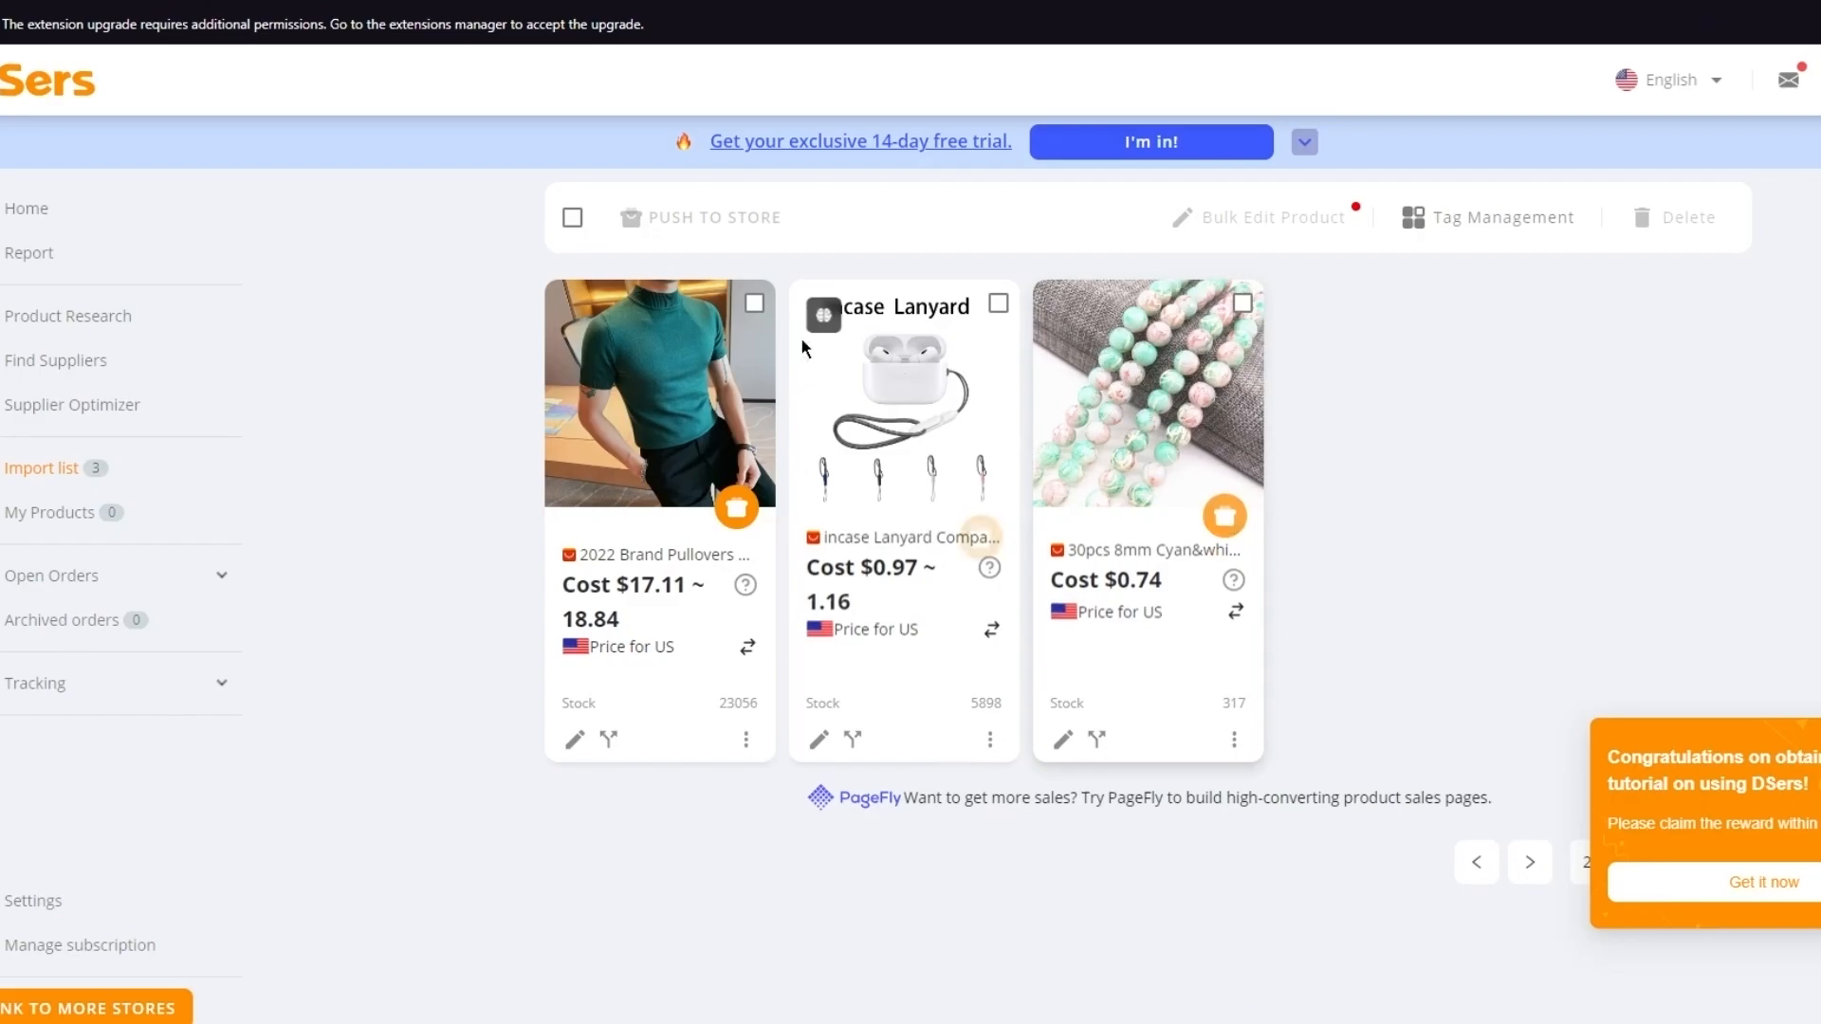
left_click(754, 303)
left_click(761, 242)
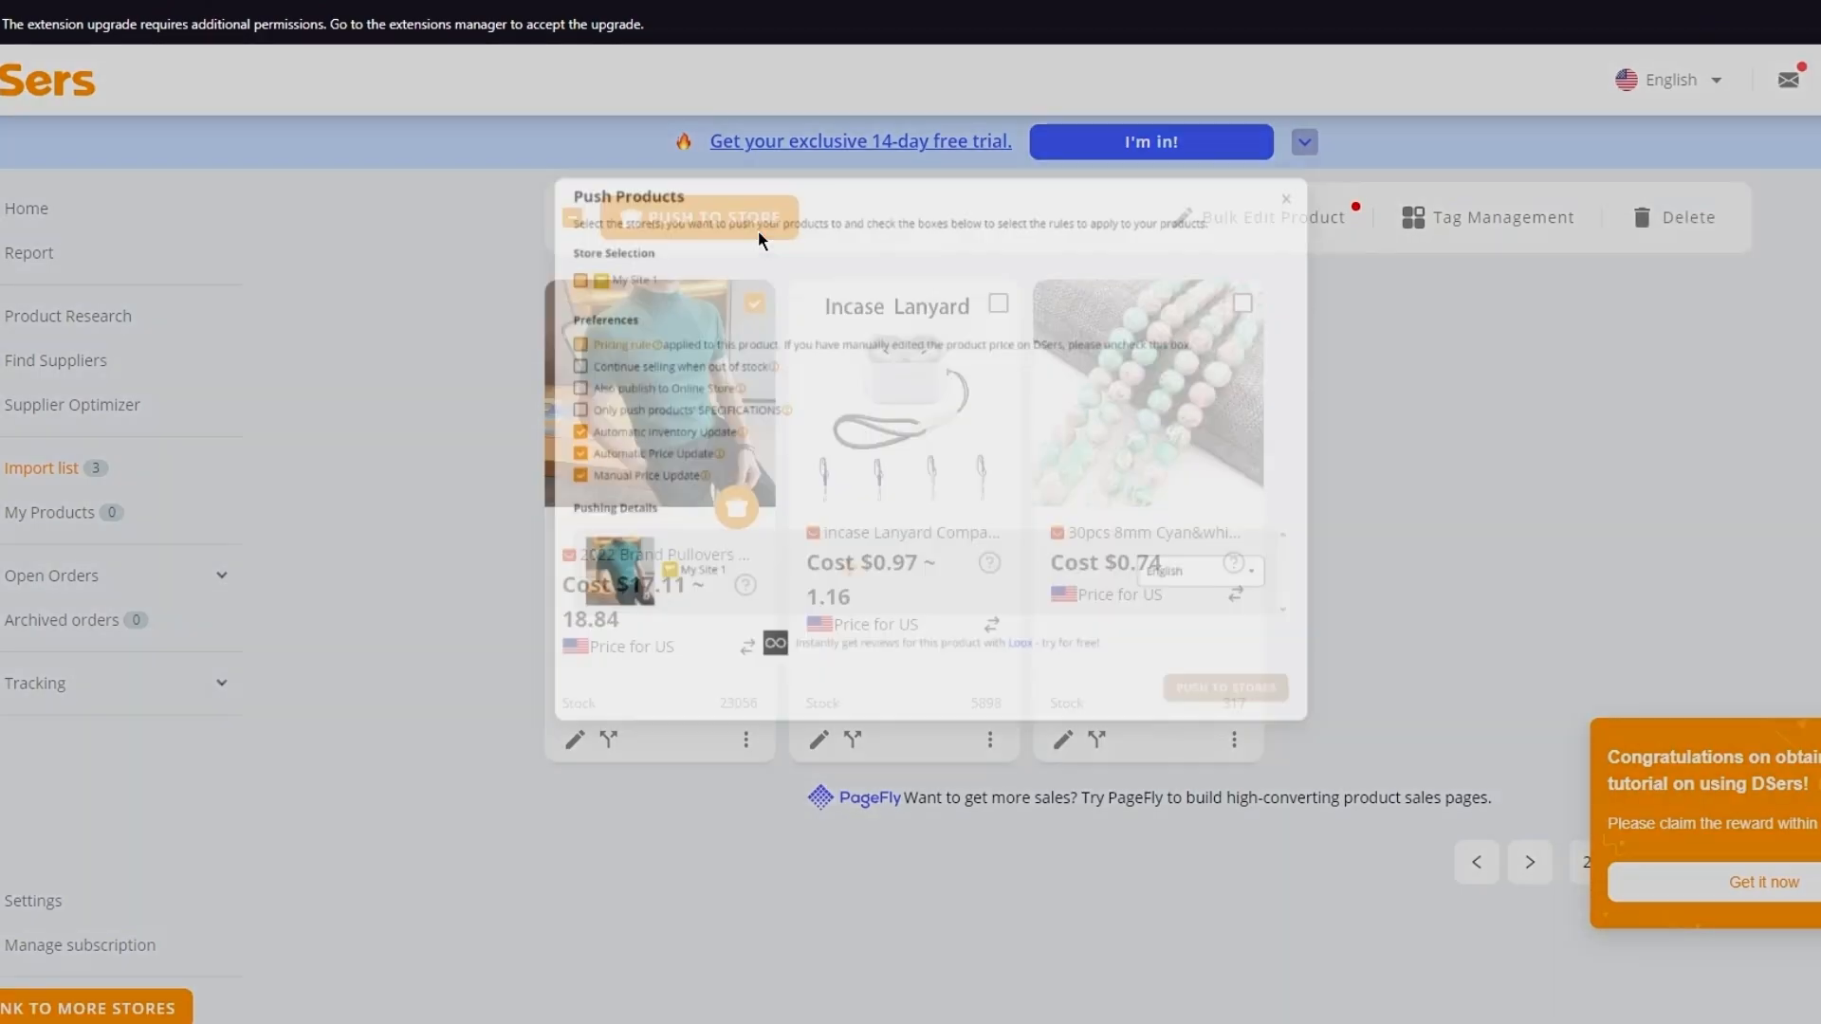
left_click(1423, 932)
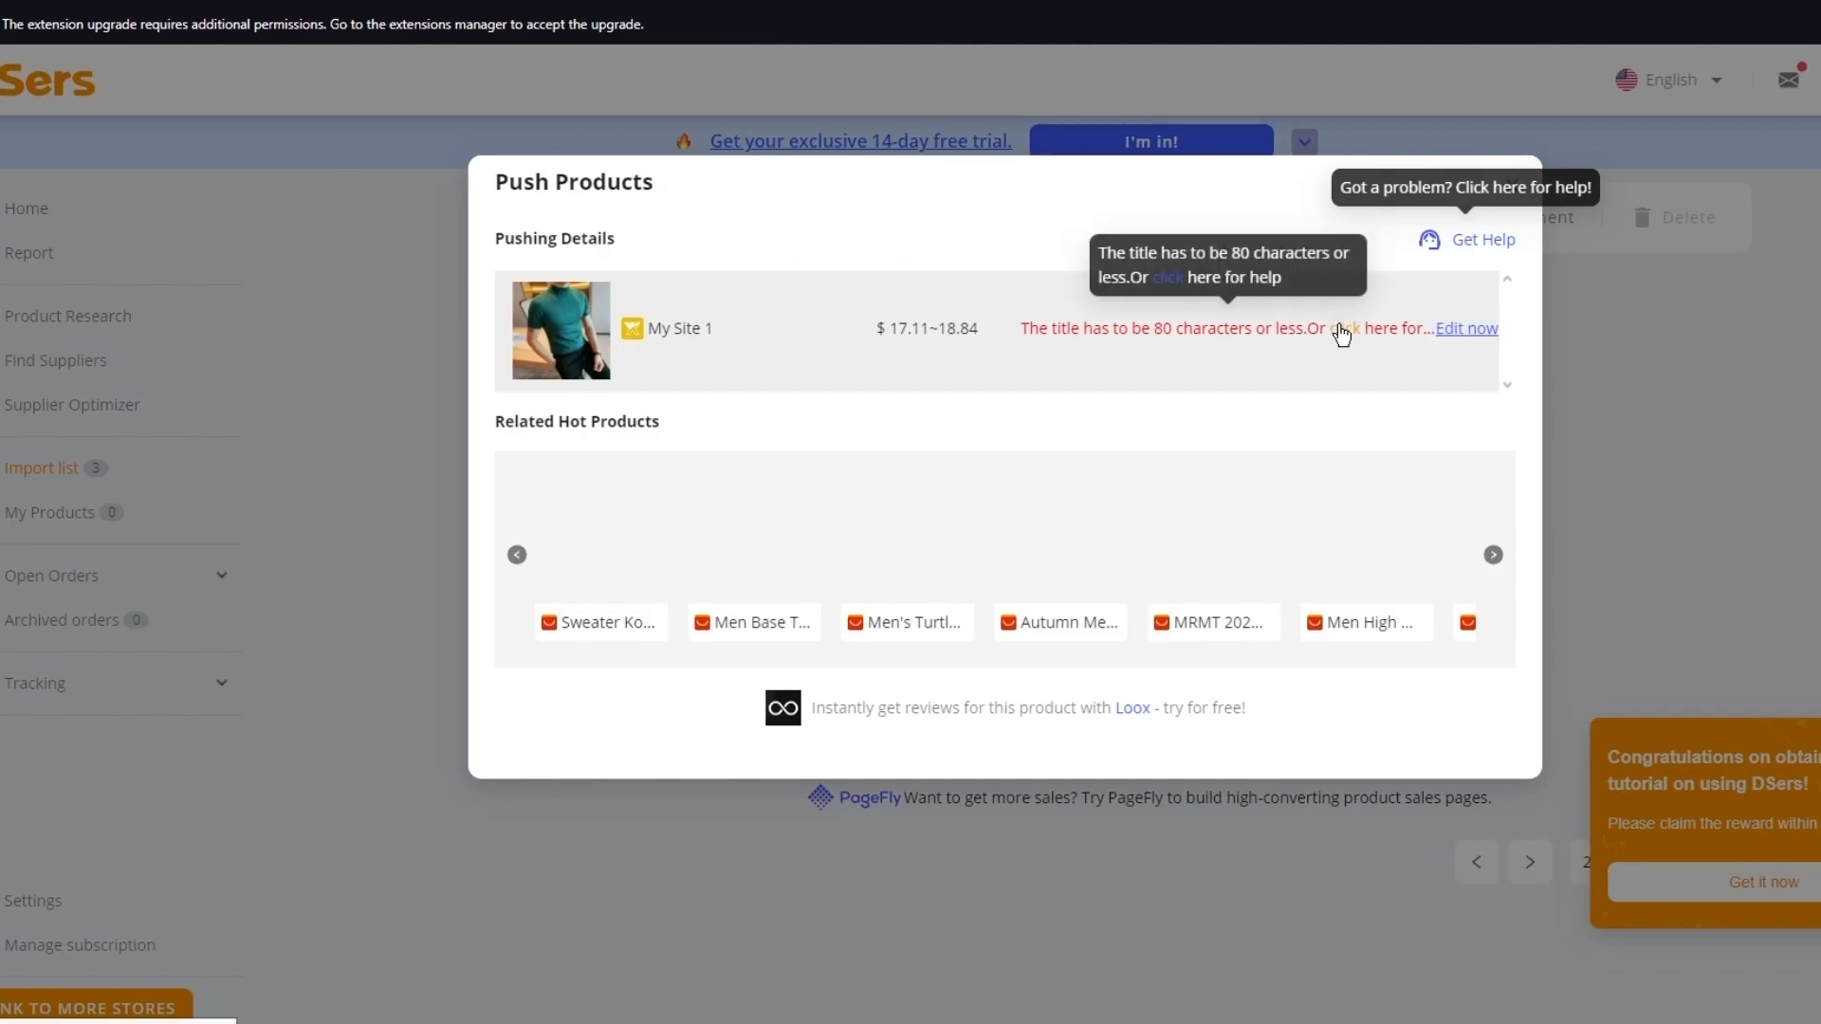
left_click(1467, 332)
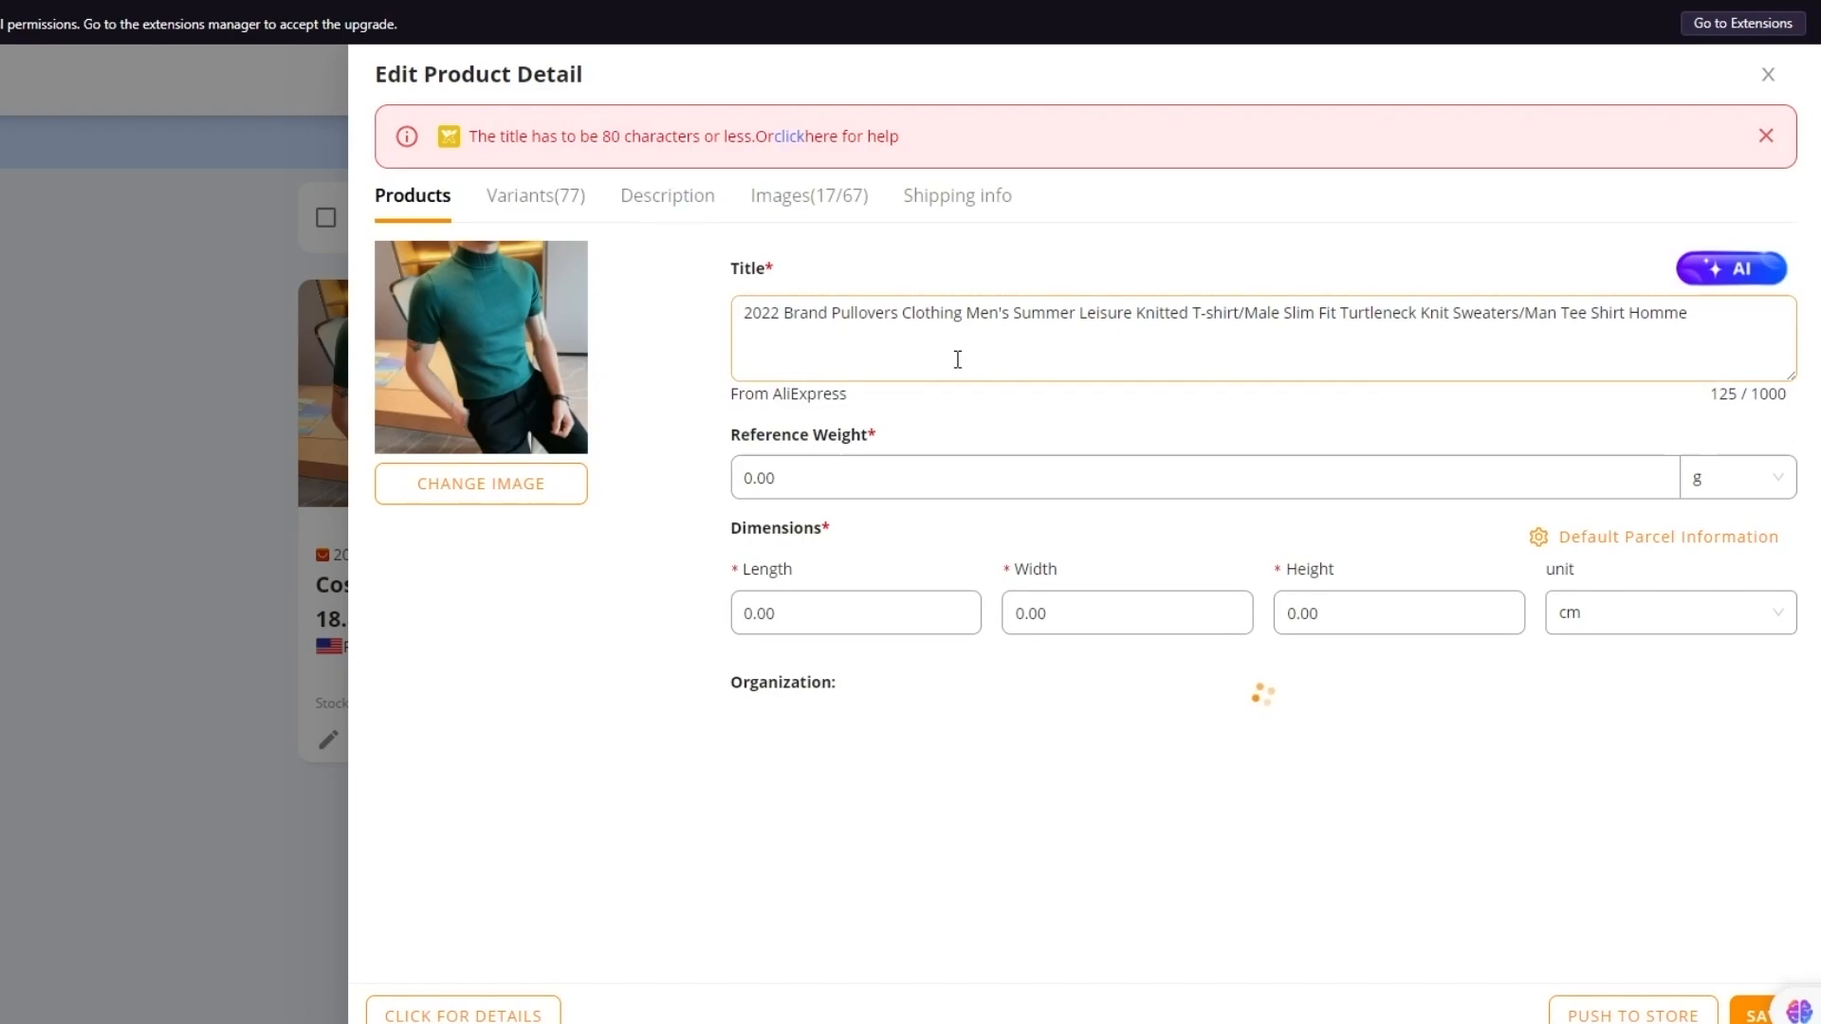
Cut the shirt's DSers title down to 43 characters and save it
left_click_drag(1350, 322, 739, 315)
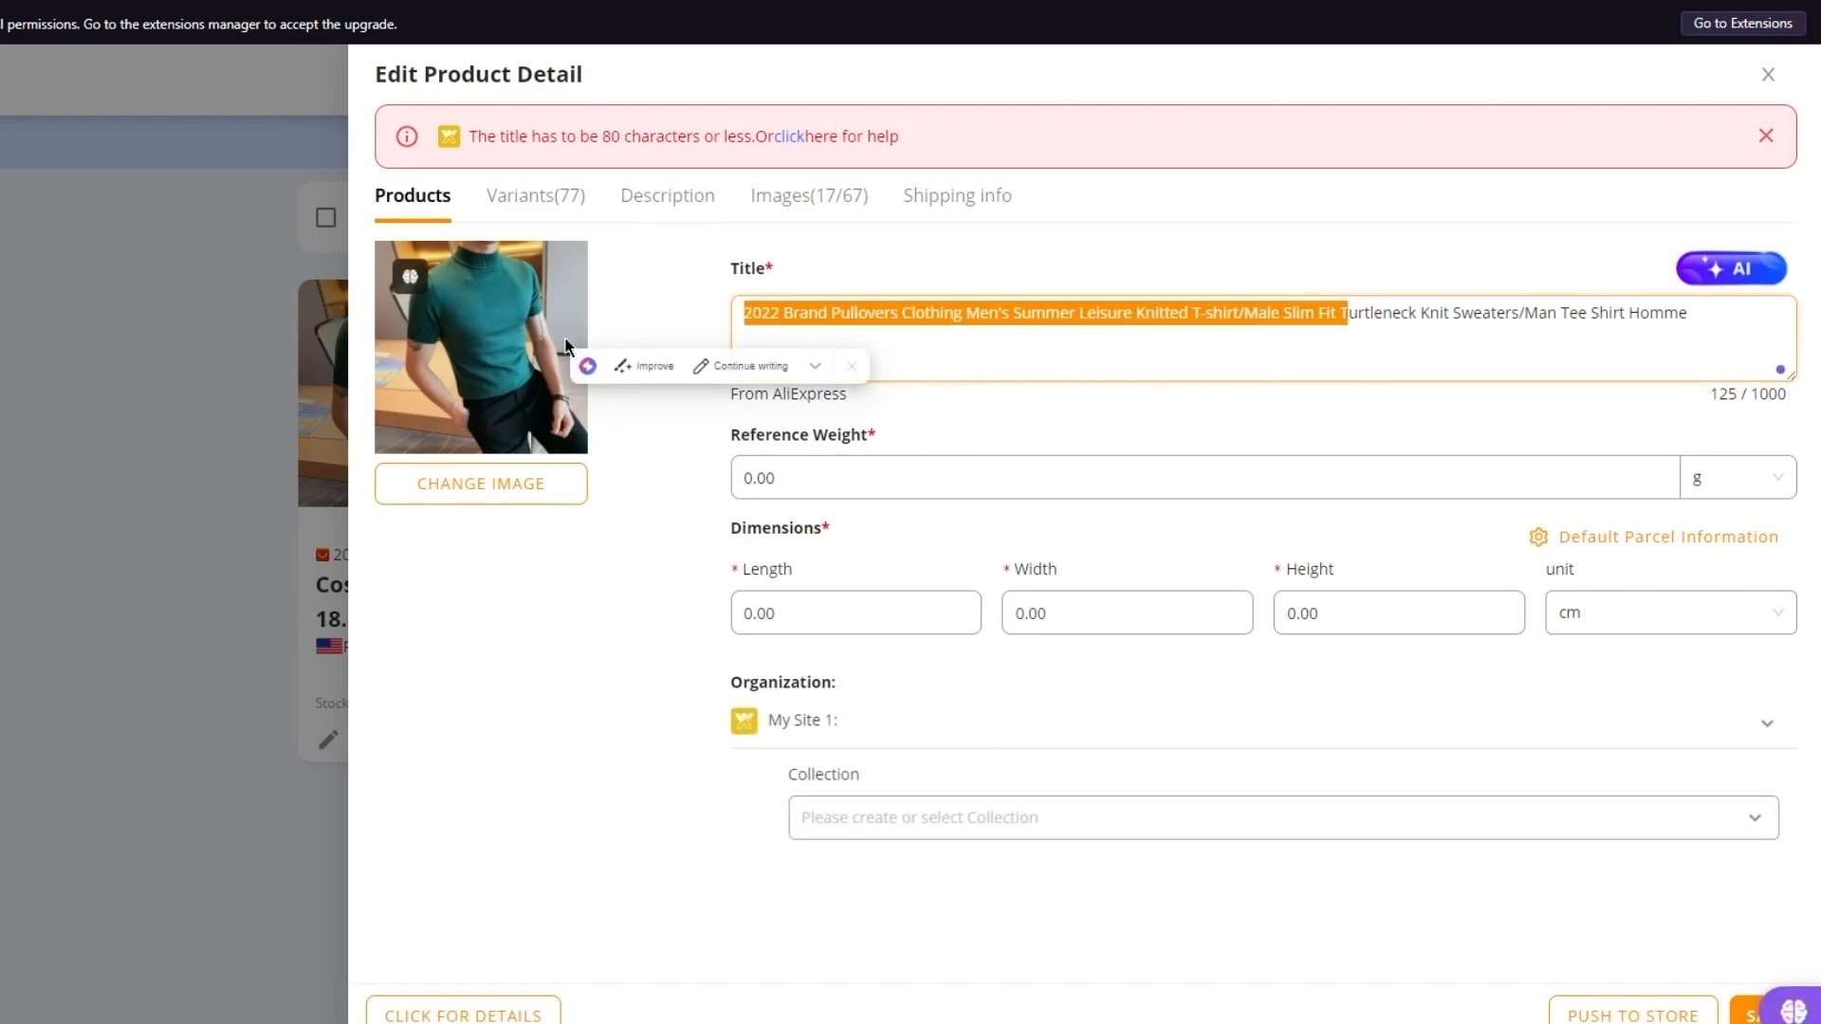
key("BackSpace")
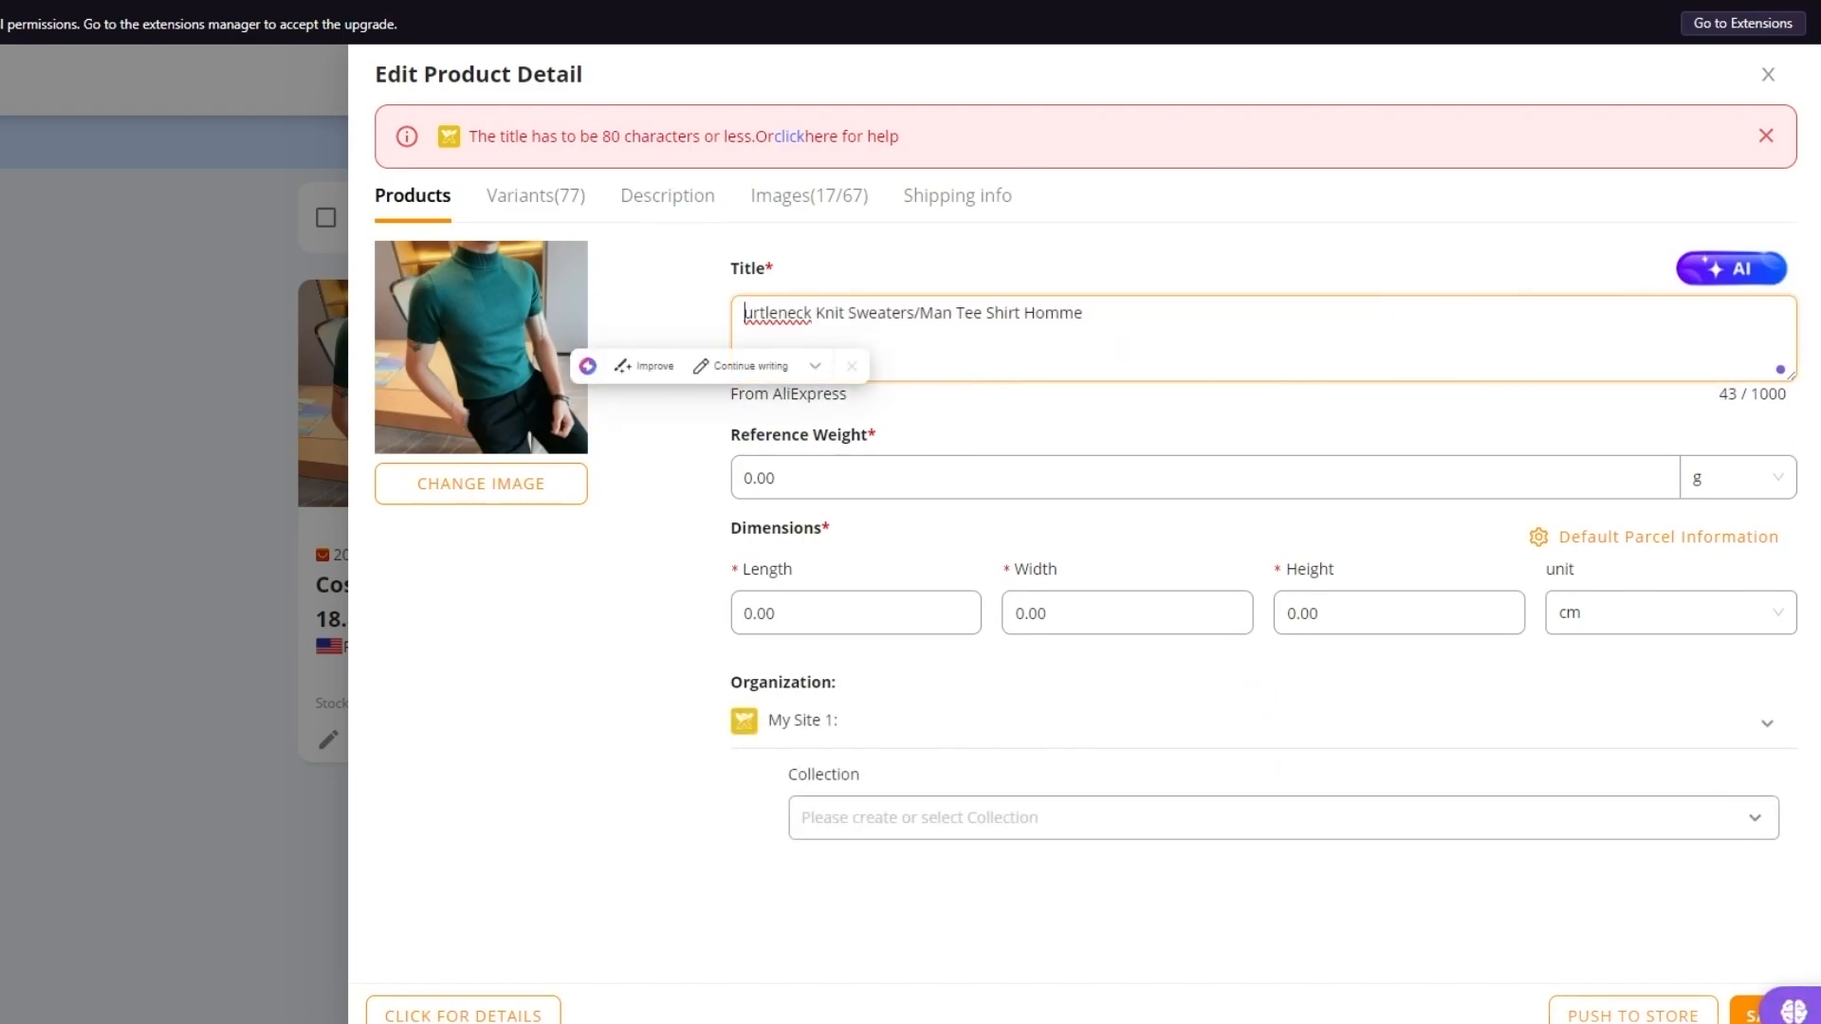
left_click(1750, 1013)
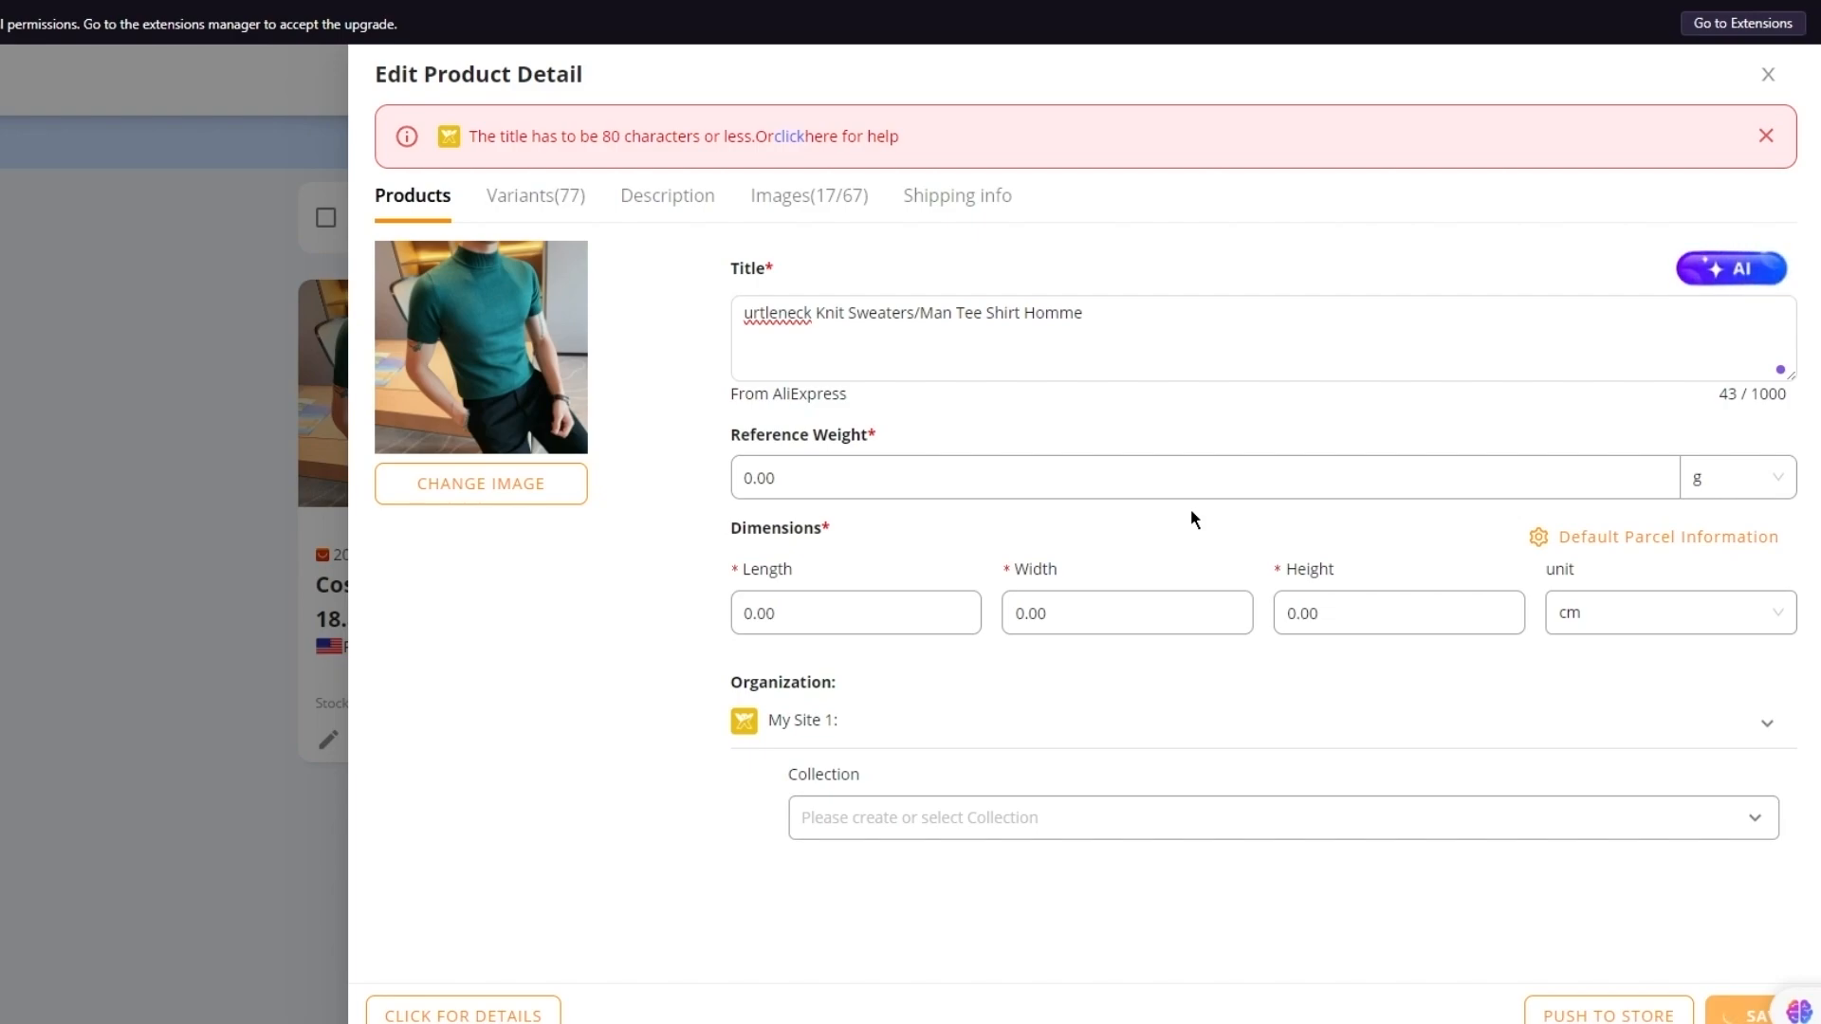
left_click(1604, 1020)
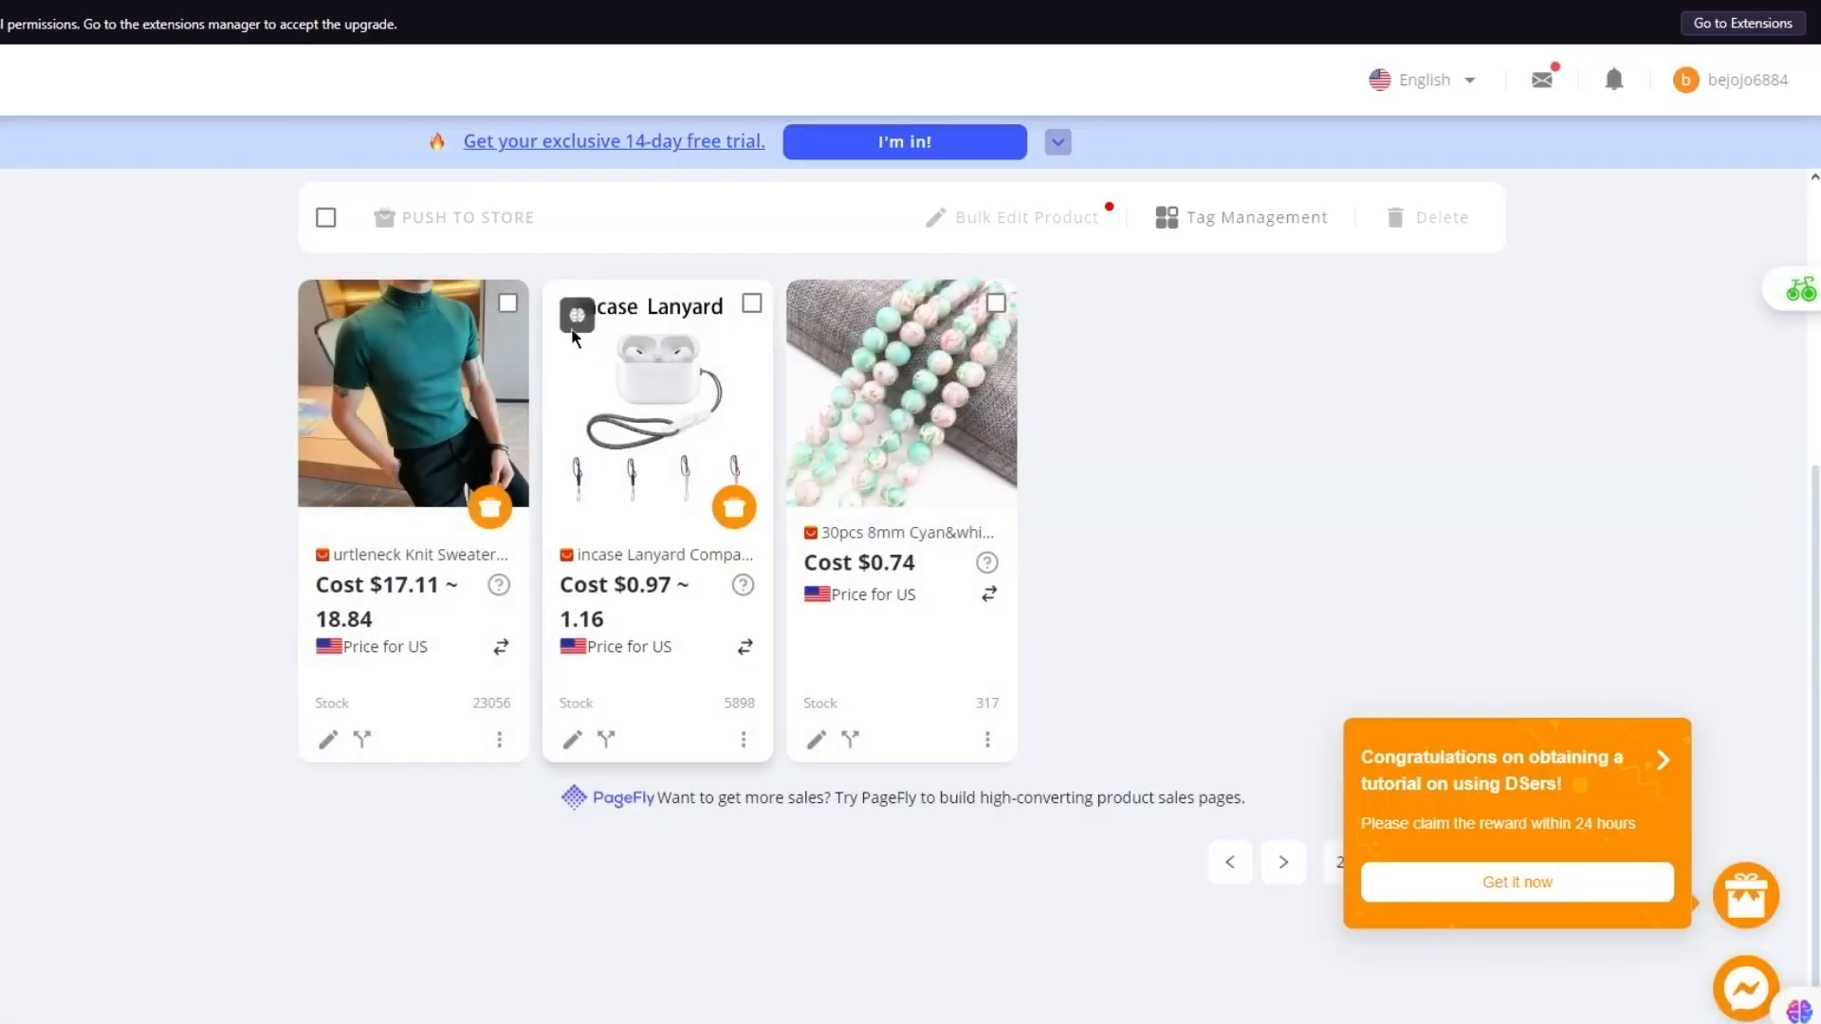
Push the green shirt to My Site 1 again
left_click(507, 302)
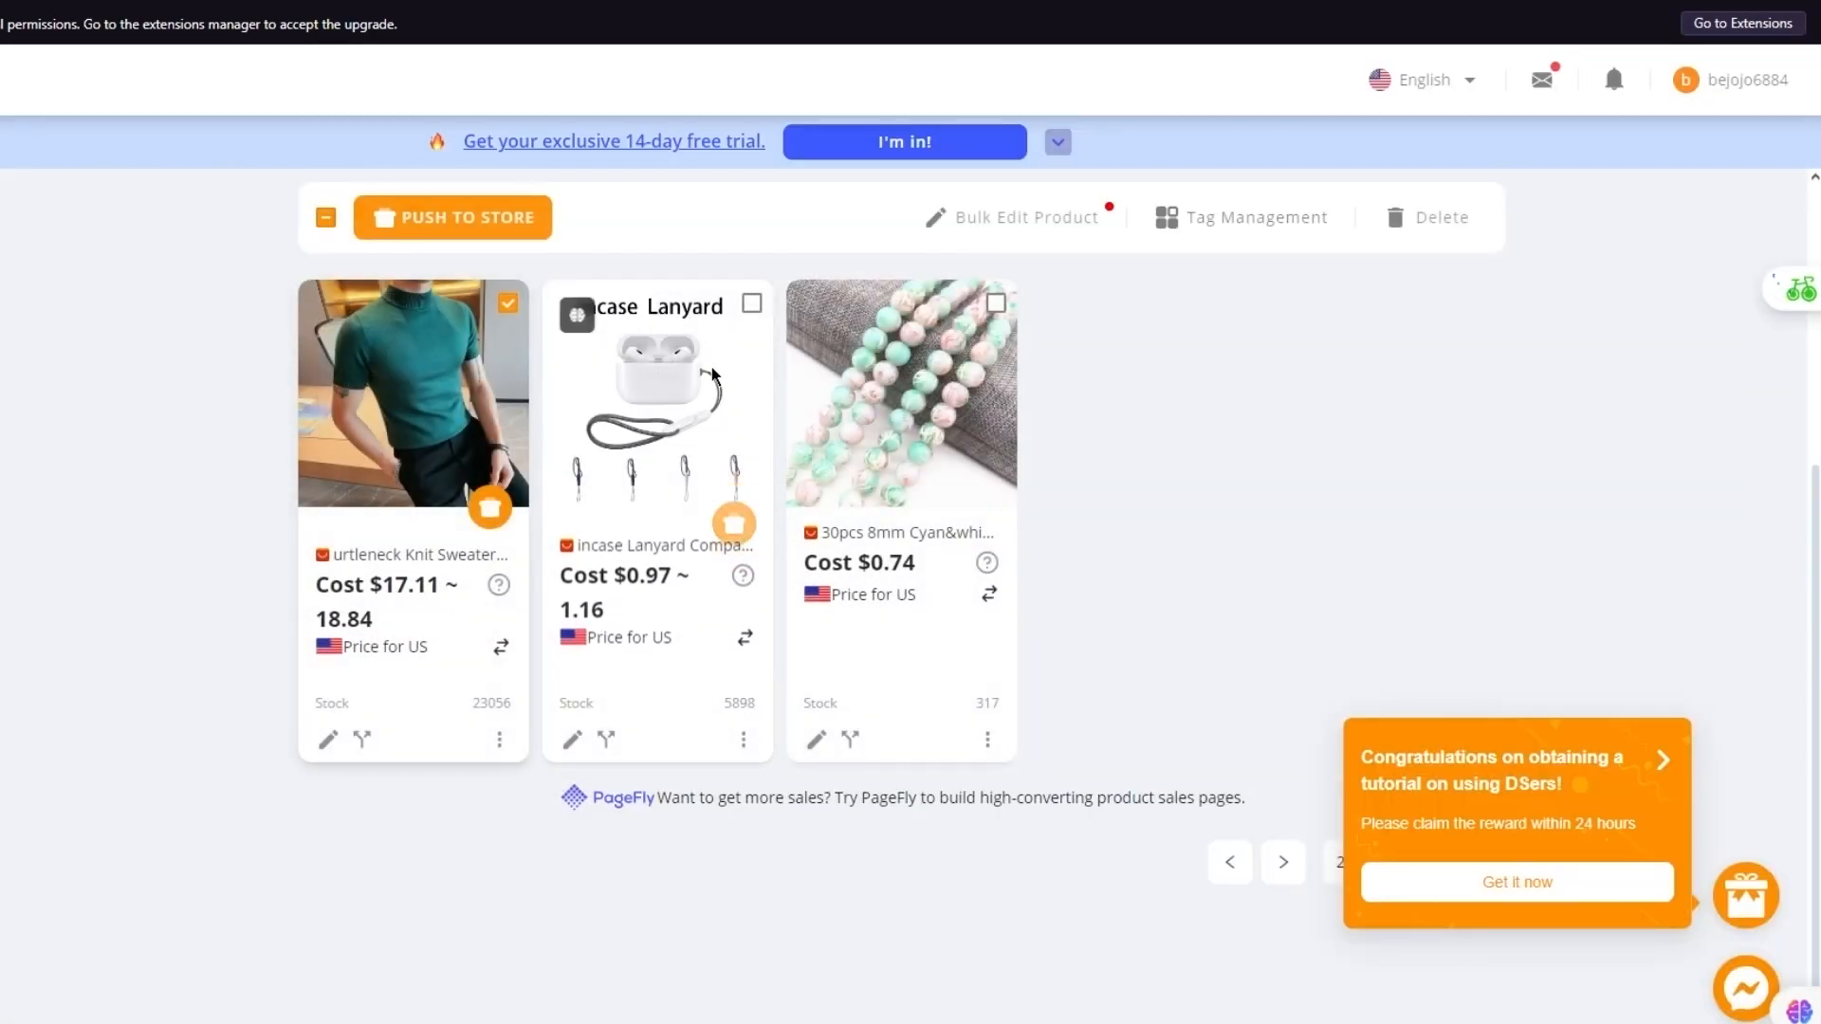
left_click(490, 205)
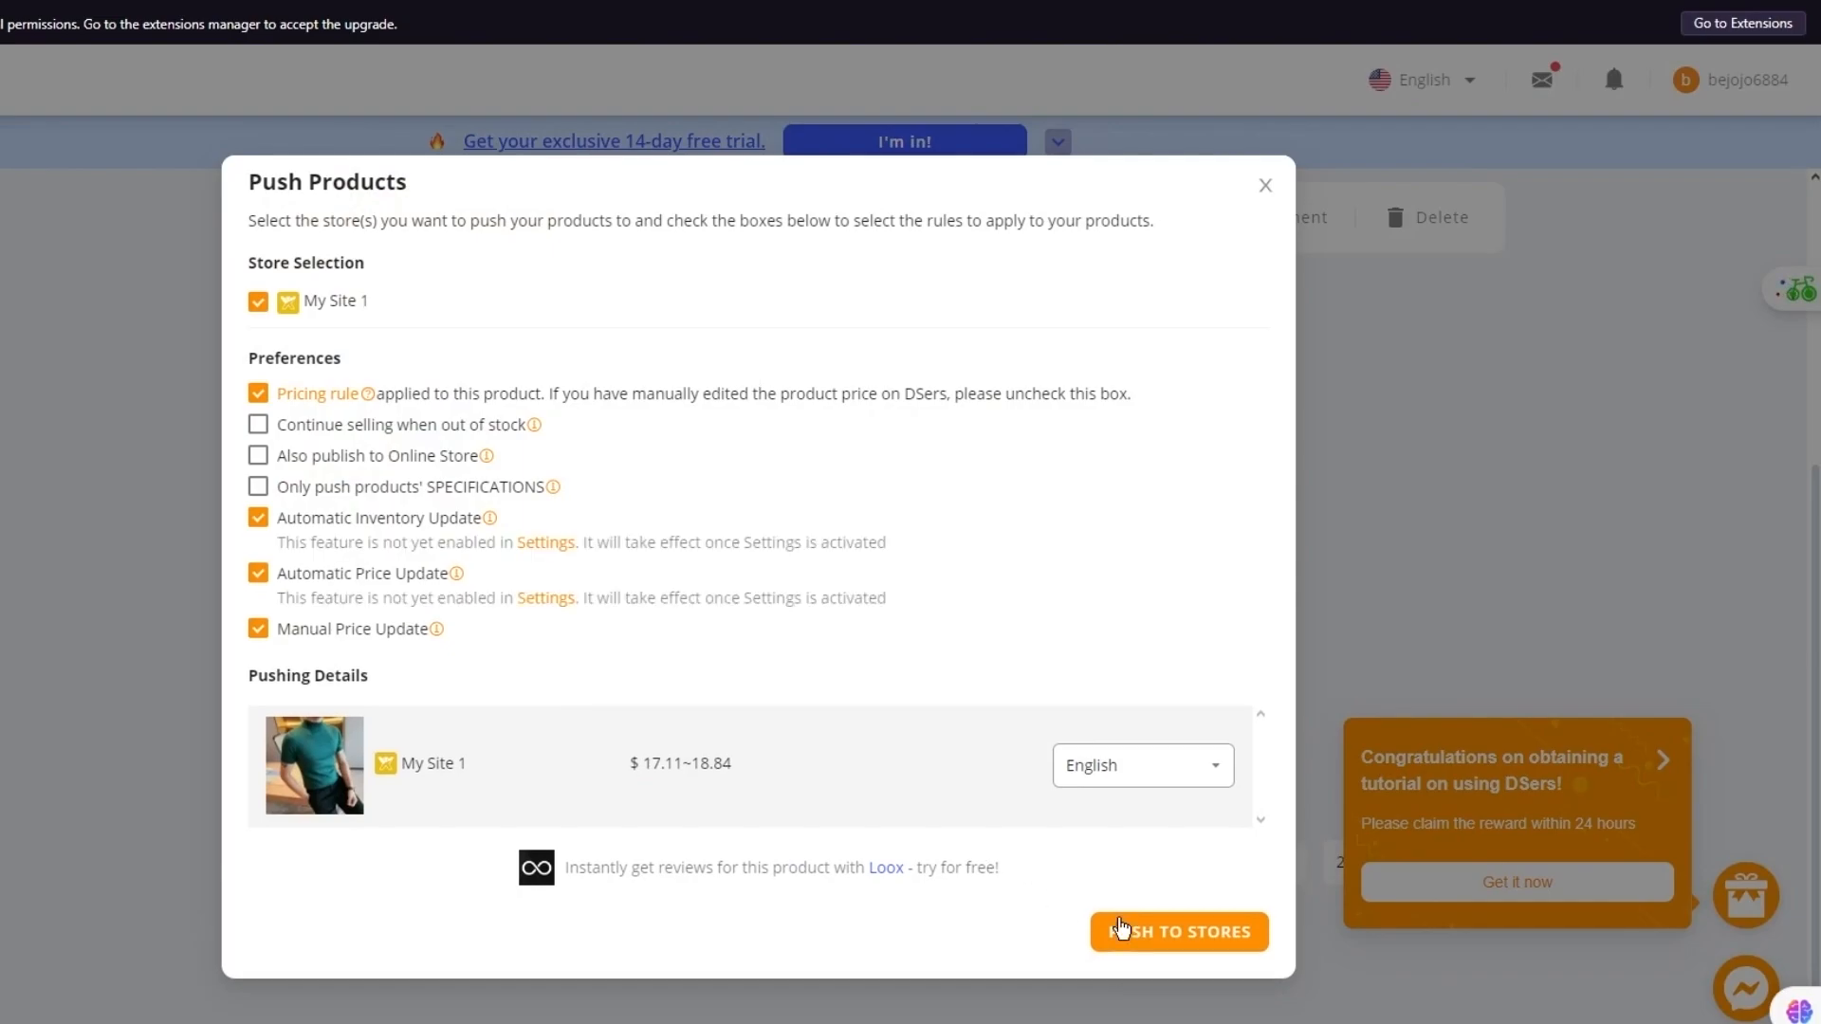
left_click(1118, 928)
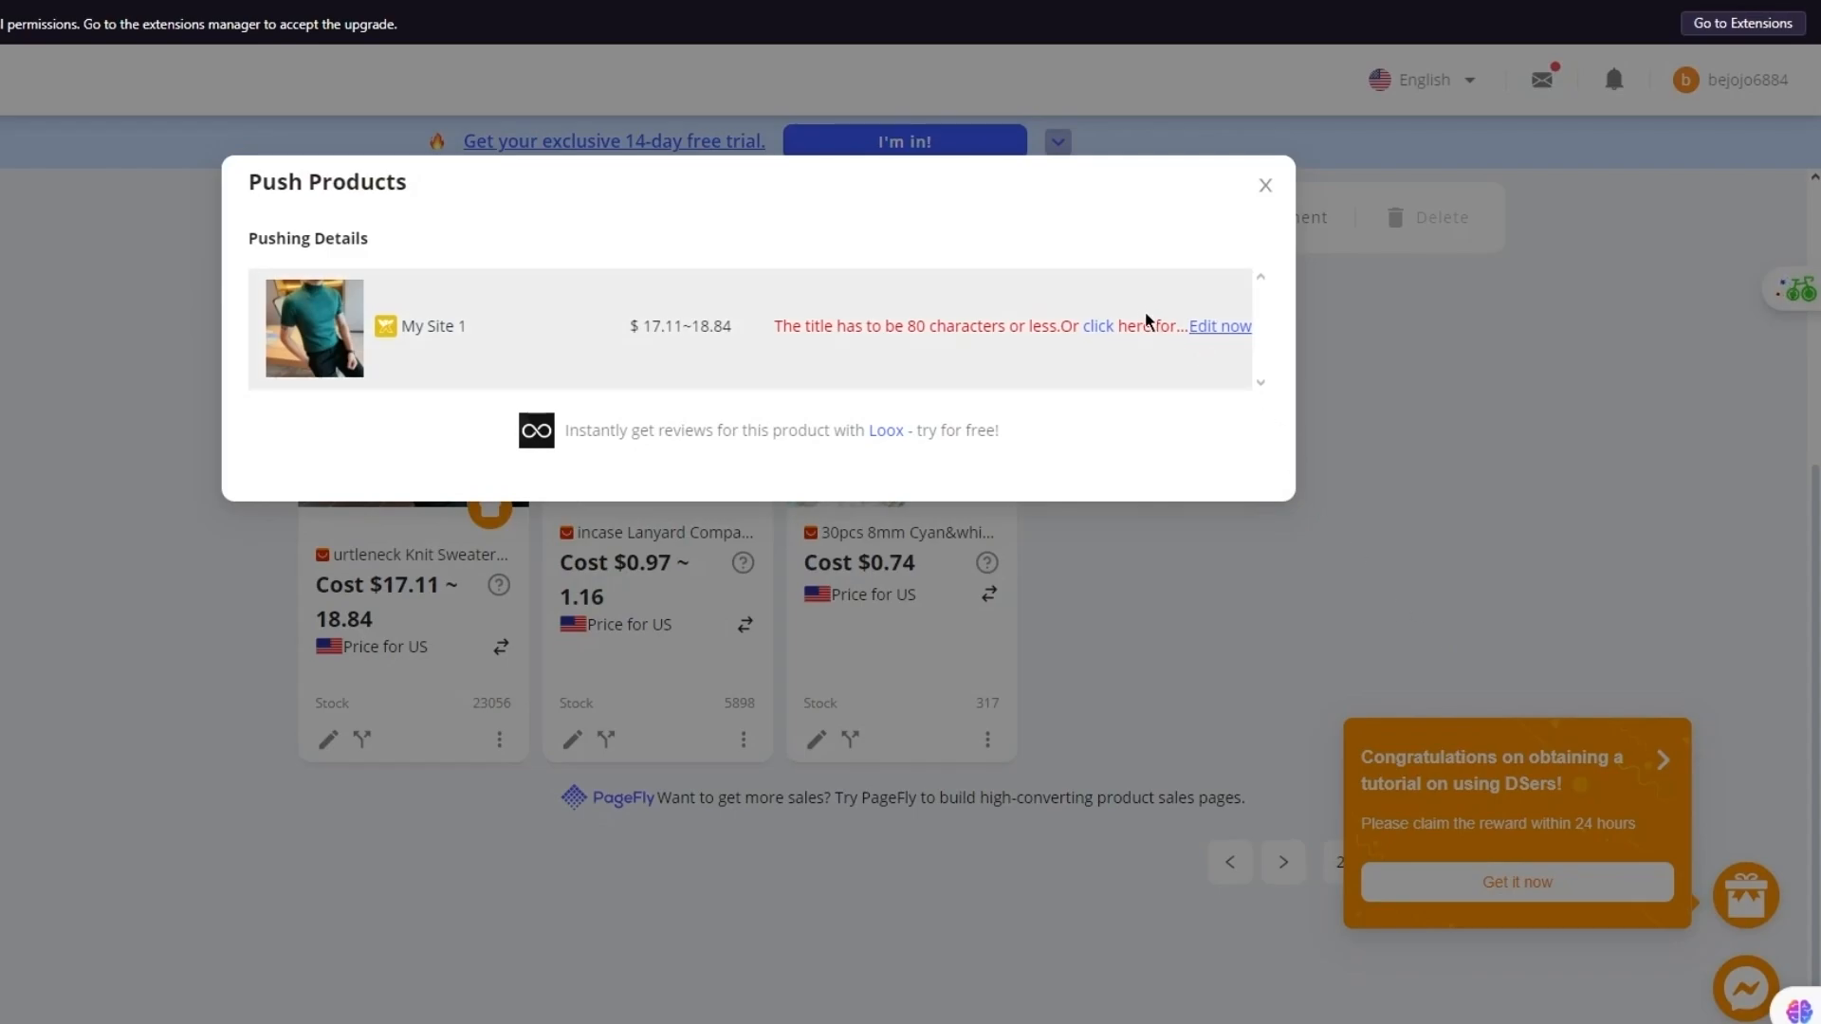
Reopen the shirt's product details and review its variants, description and images
left_click(1224, 330)
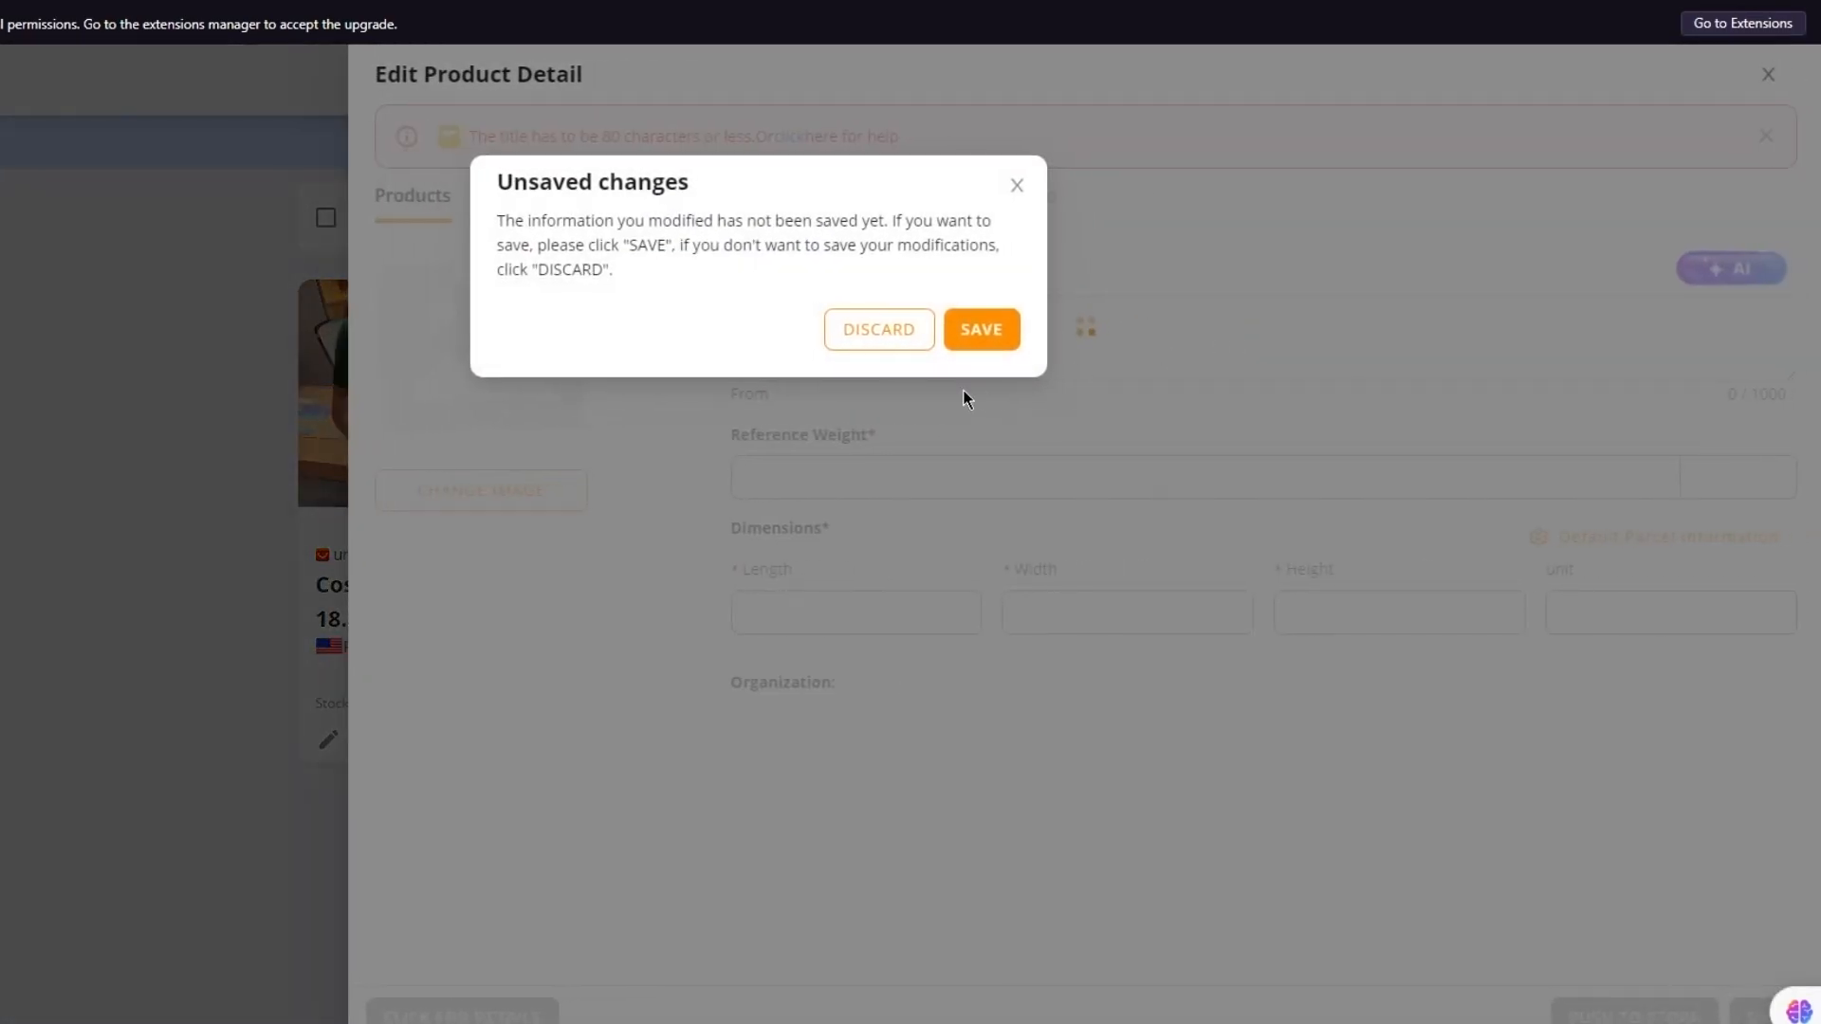
left_click(1016, 187)
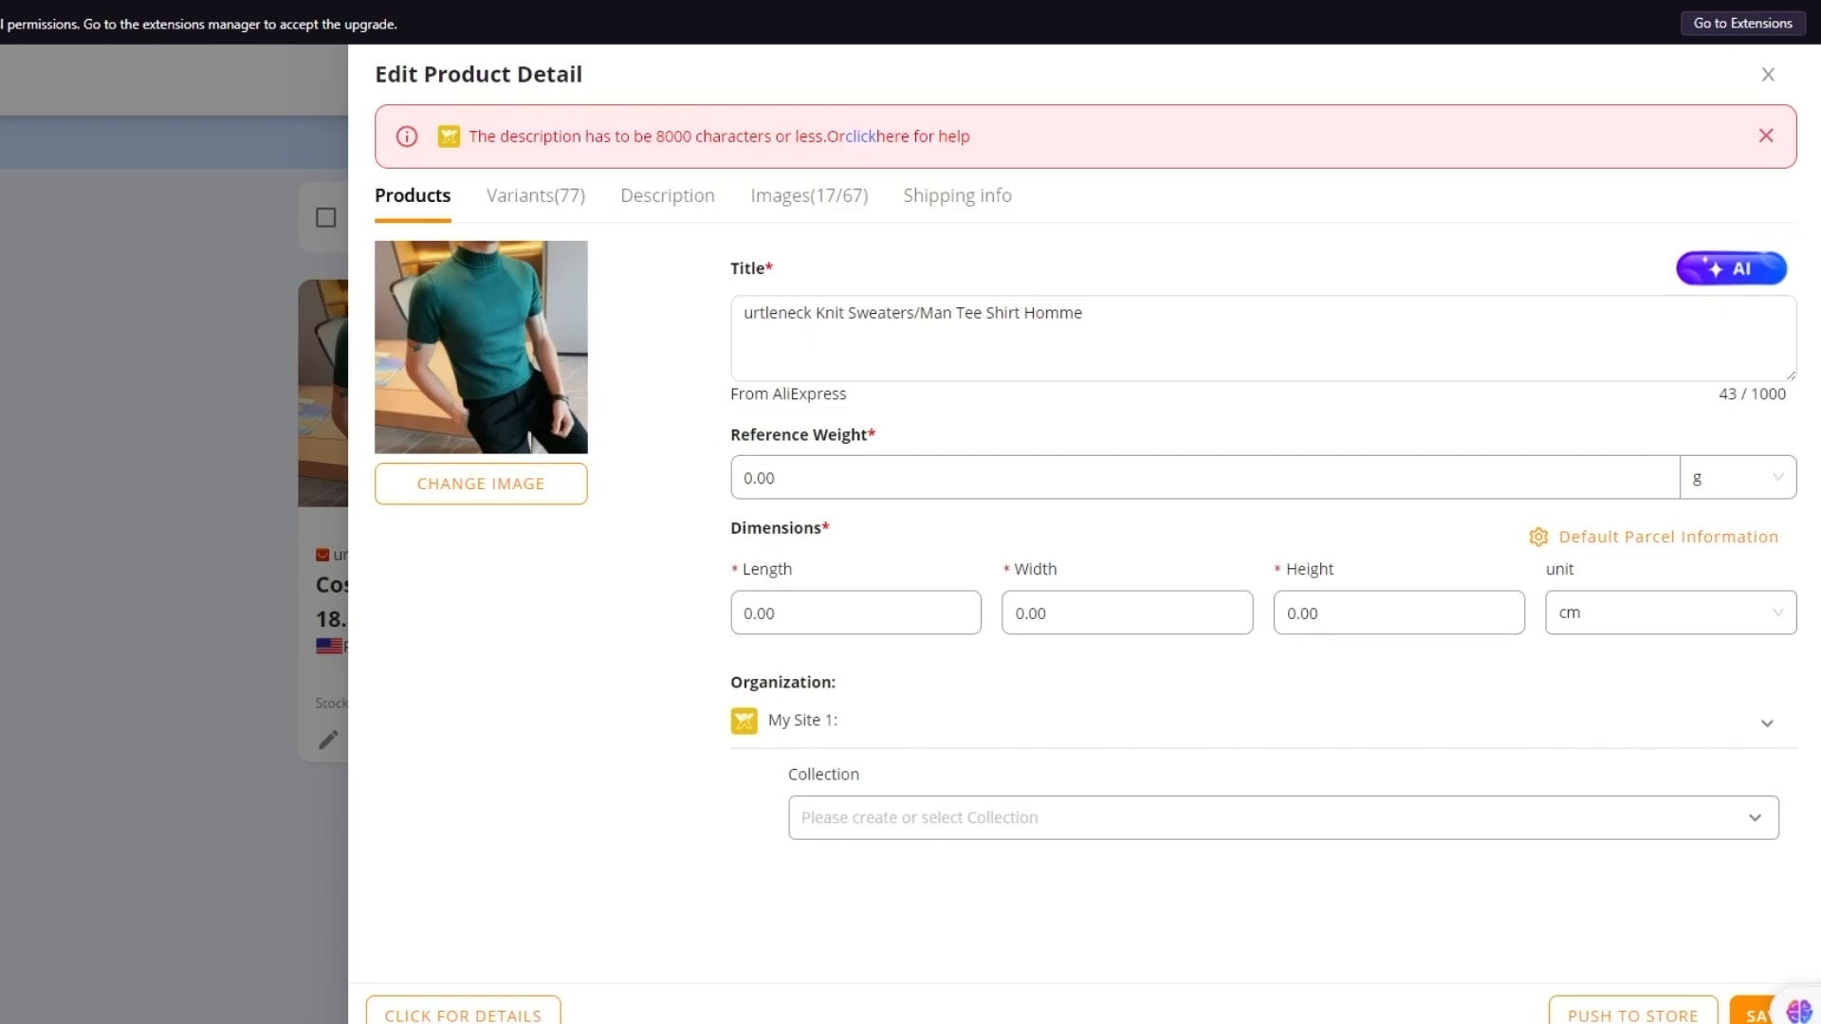
left_click(555, 202)
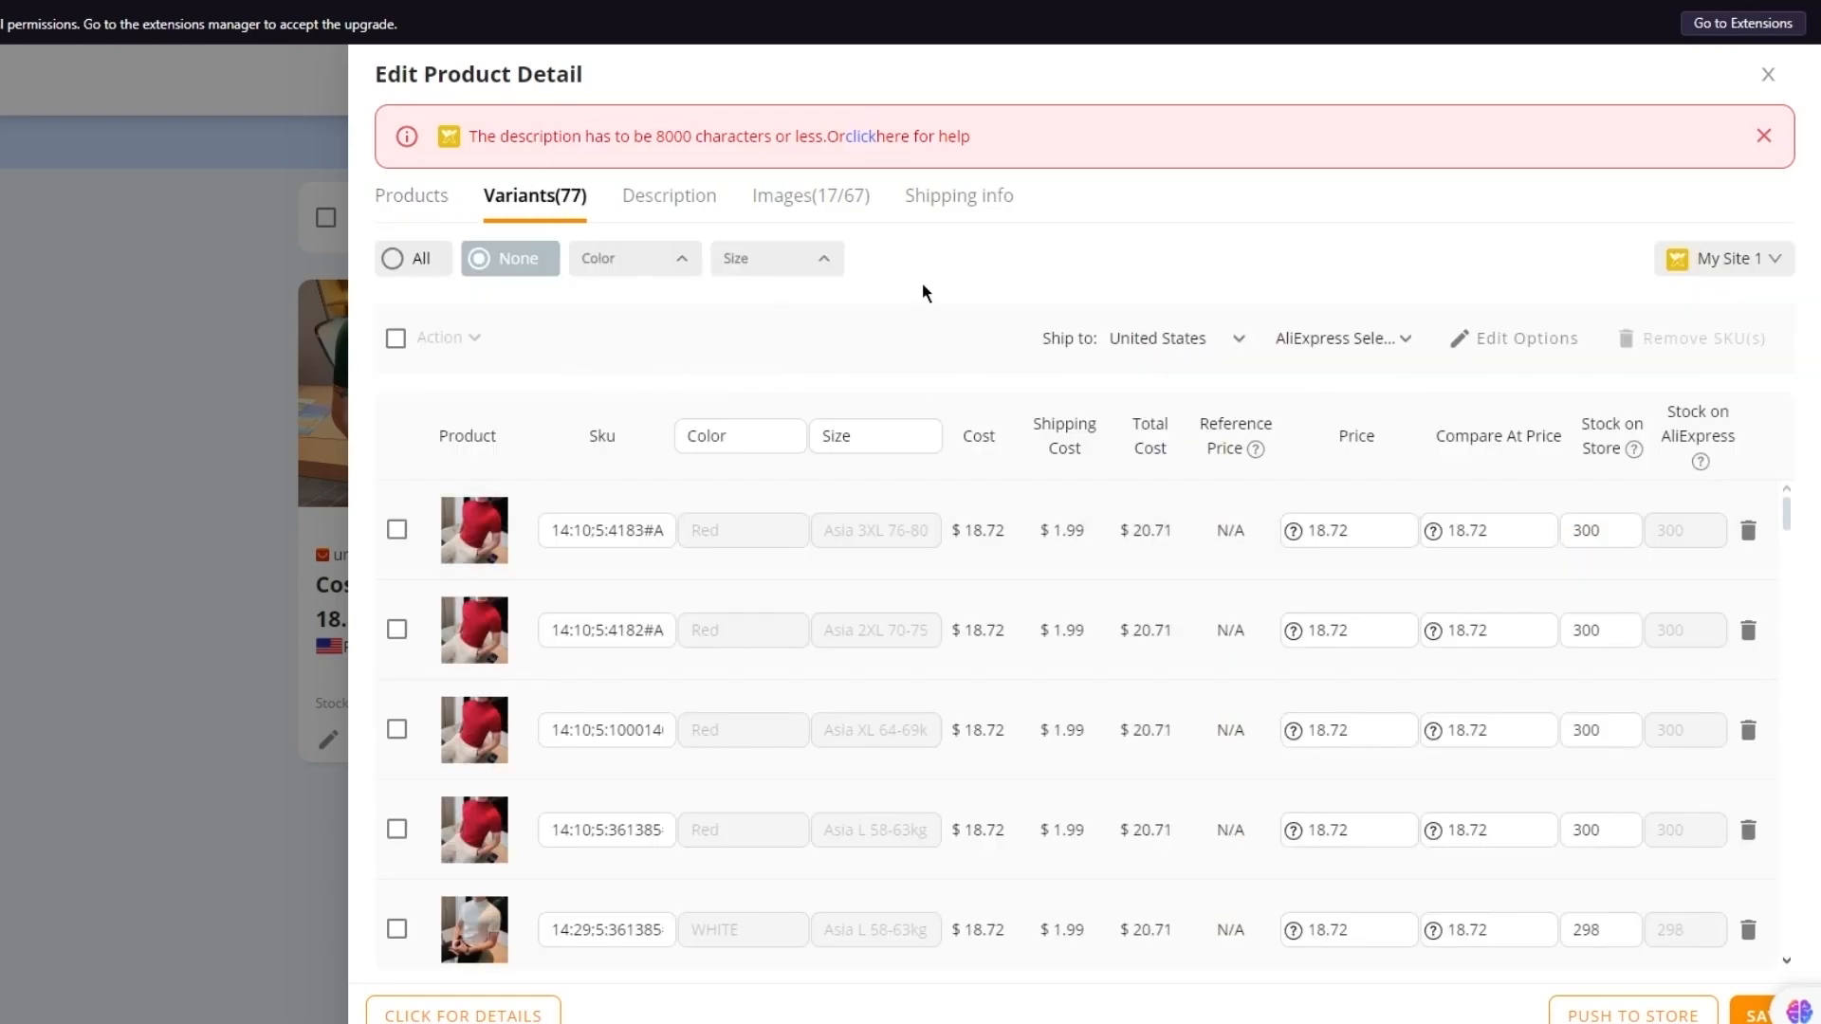
left_click(700, 213)
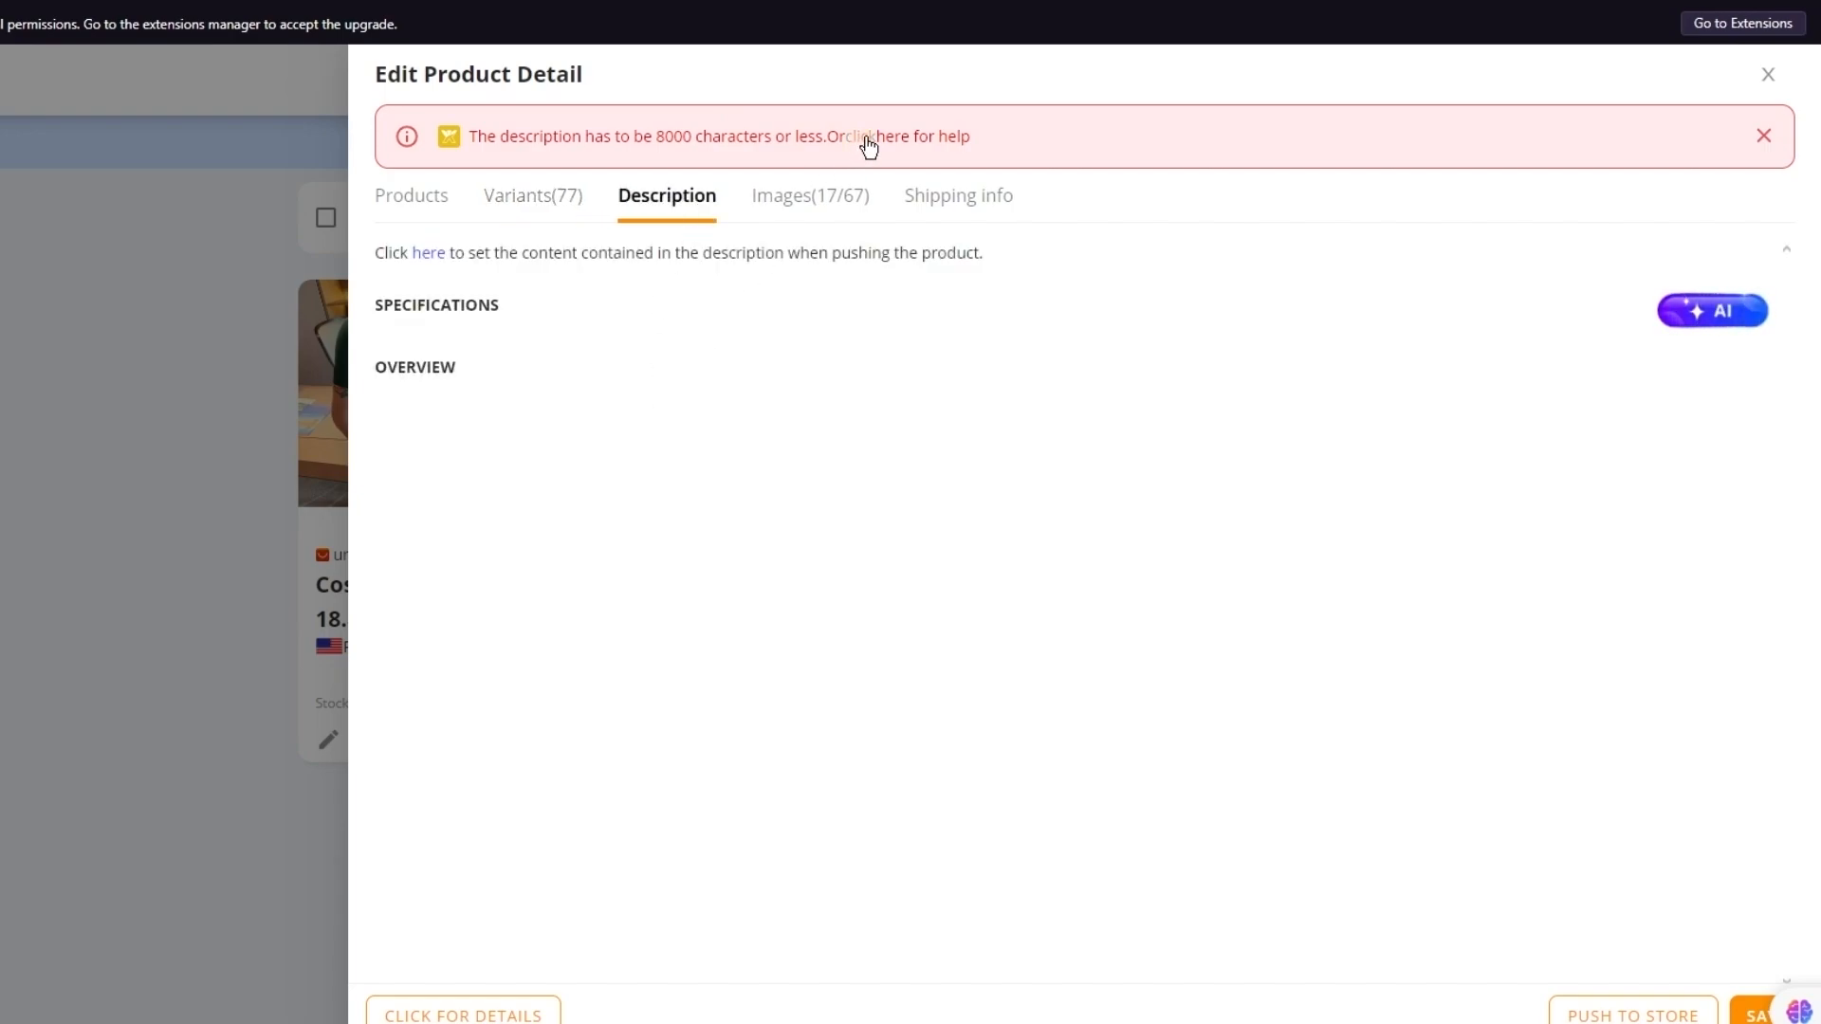
left_click(821, 203)
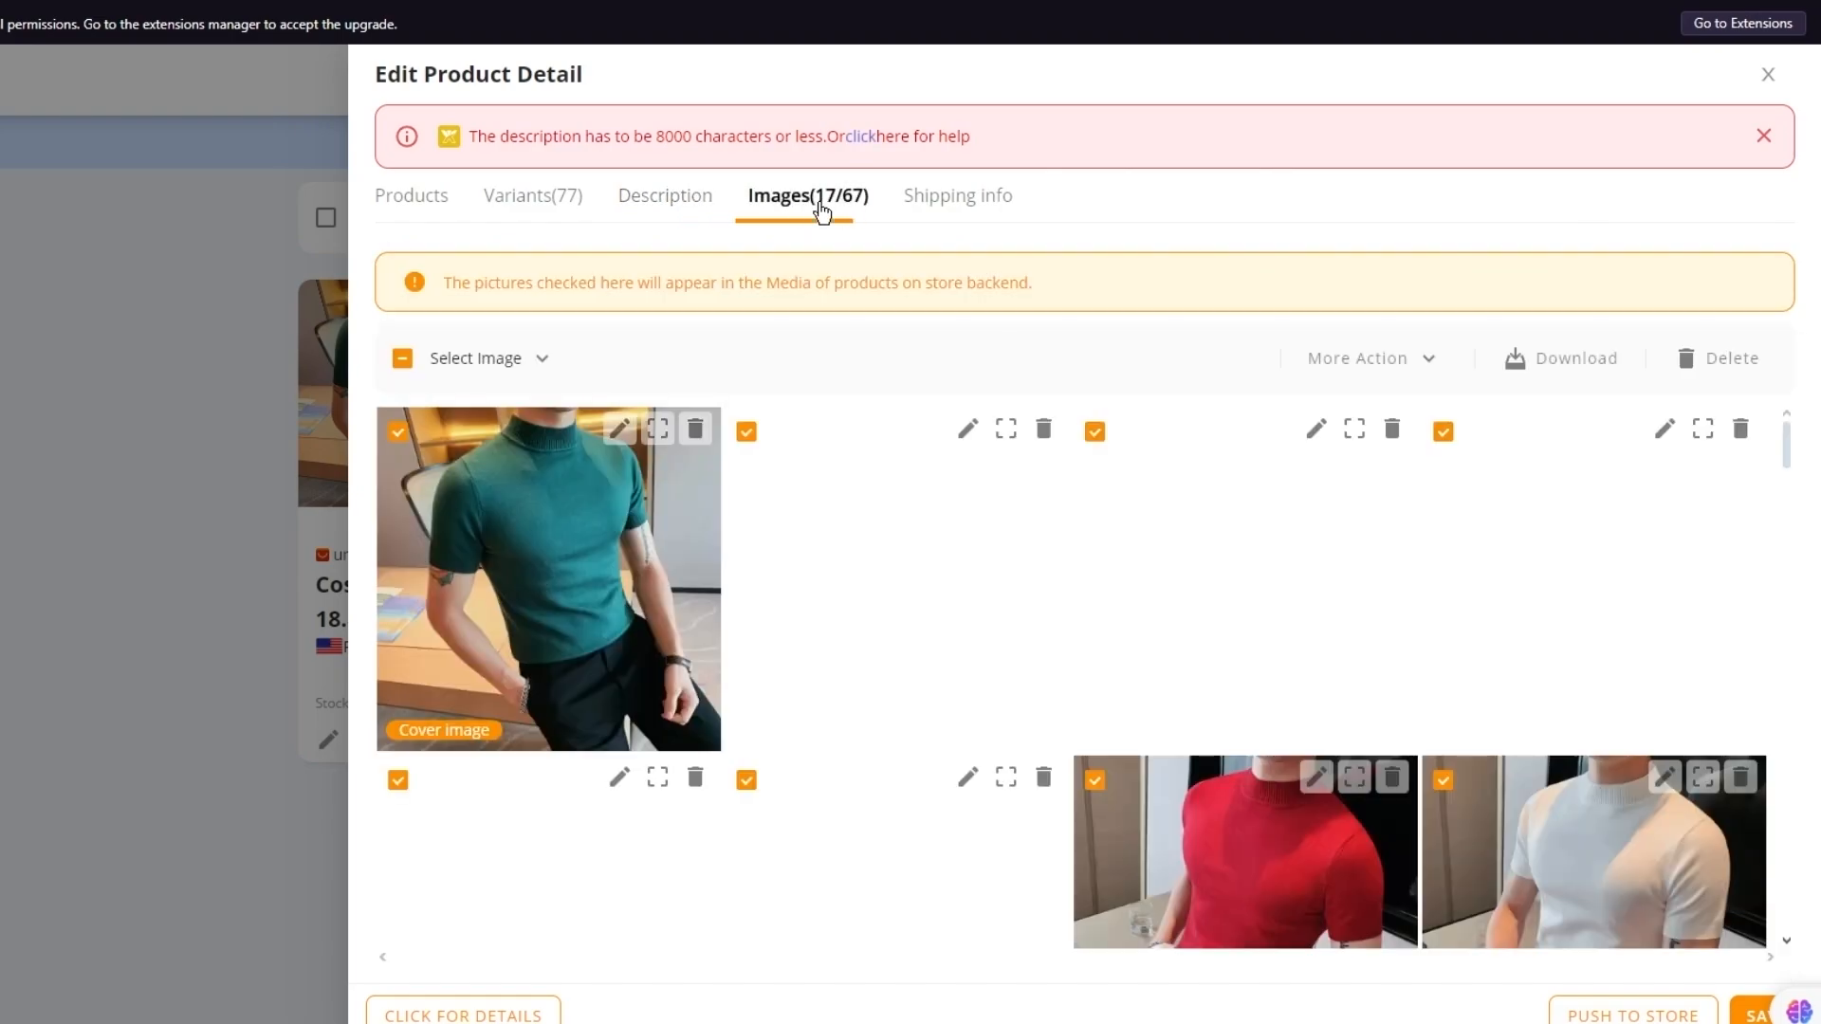
left_click(684, 220)
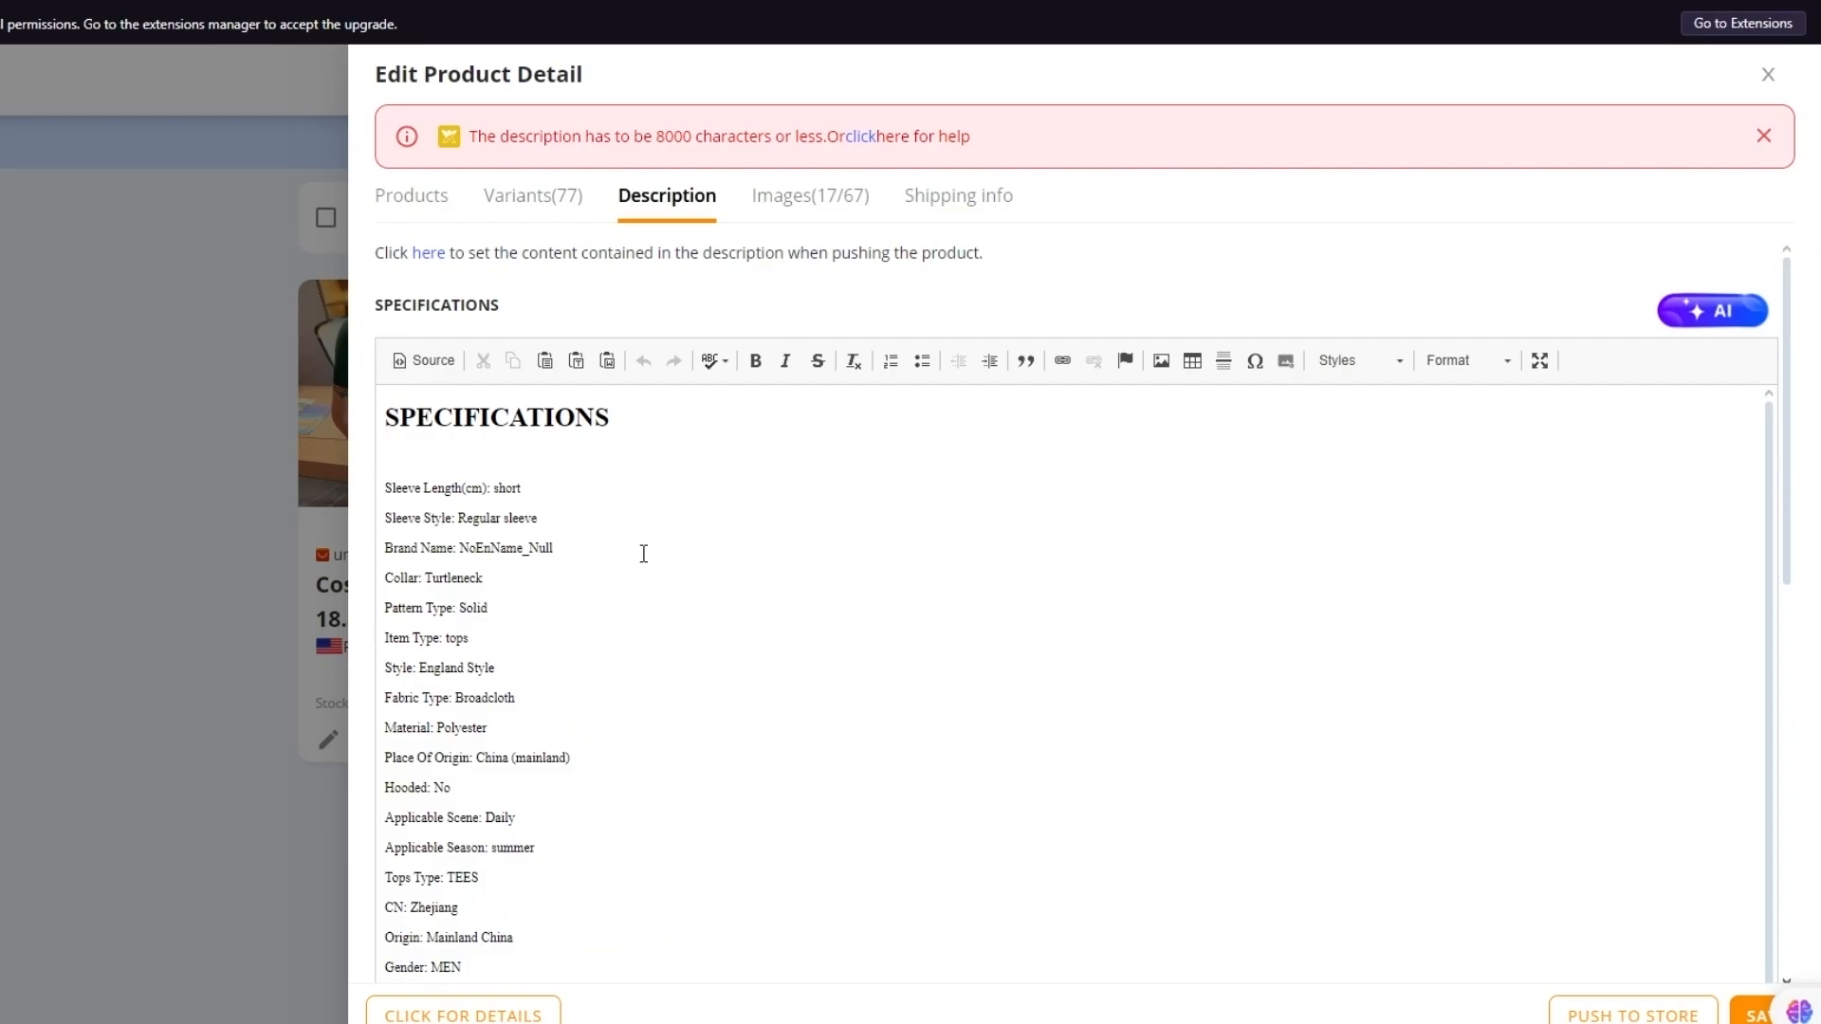
Delete the specification text, the size-chart image and all photos from the description
left_click_drag(384, 470, 738, 1022)
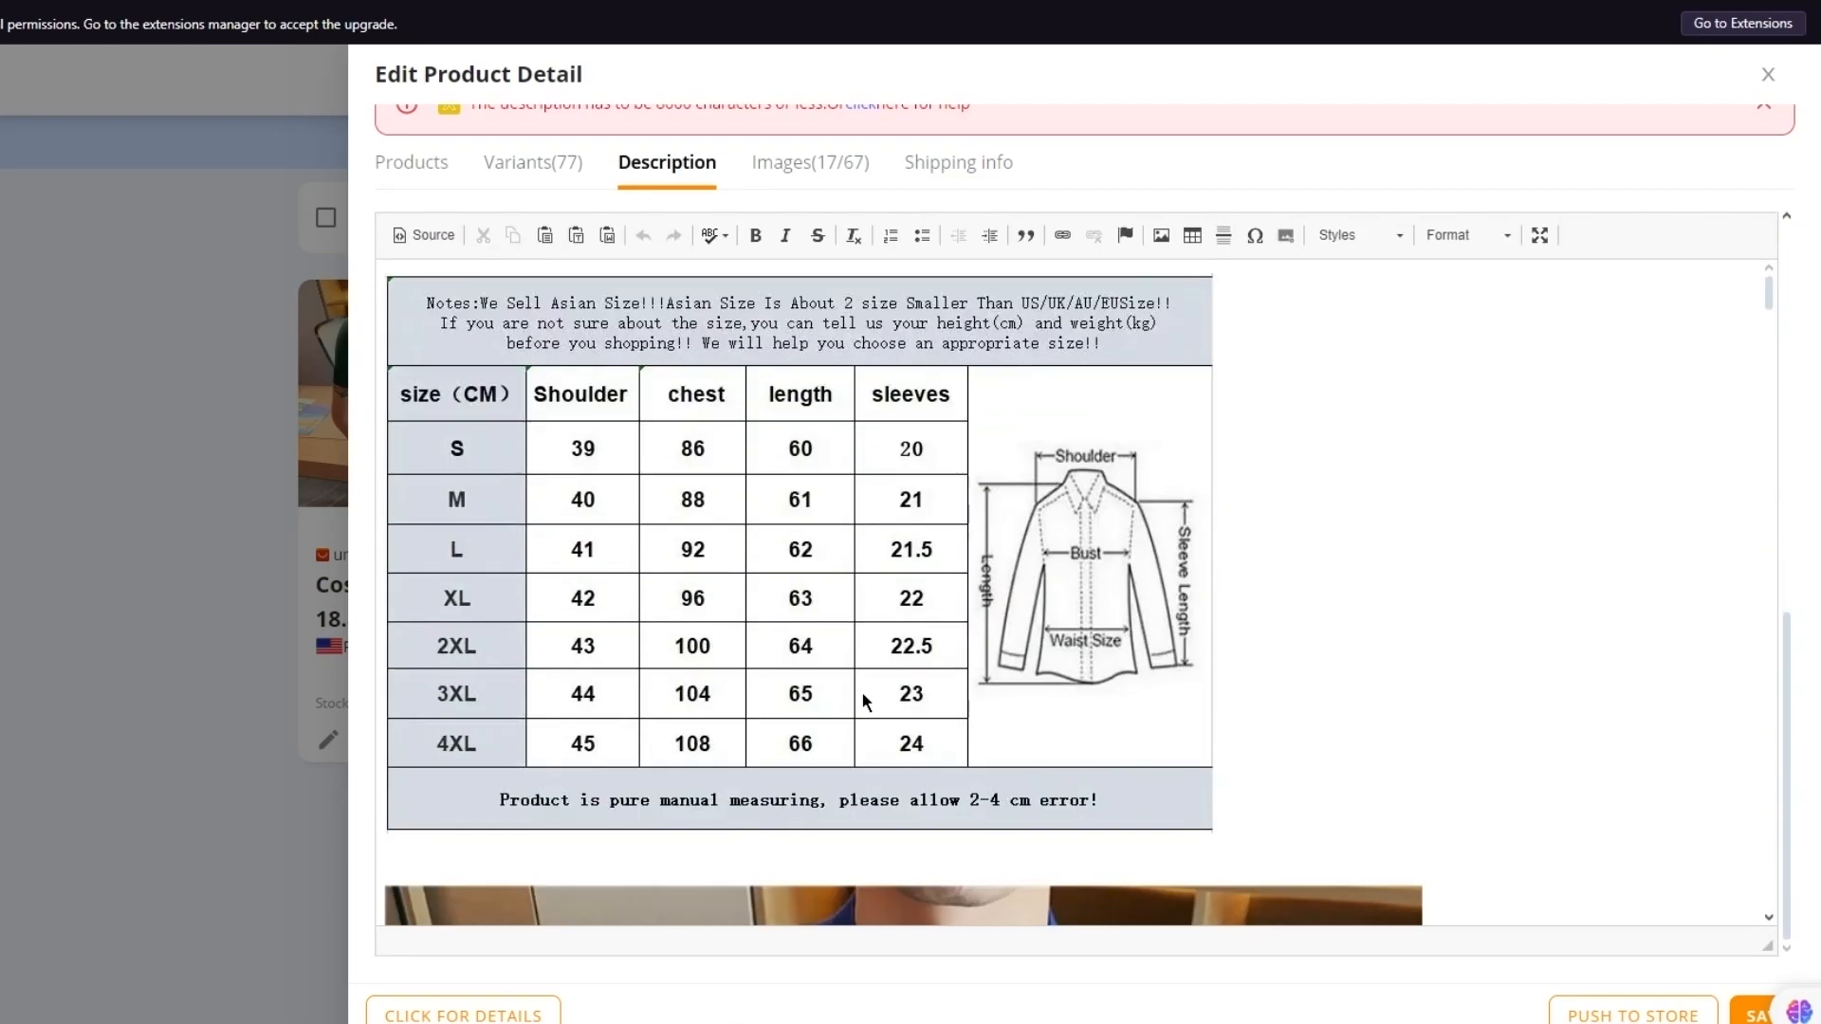
key("Delete")
scroll(862, 693, "down", 8)
scroll(862, 692, "up", 1)
left_click(931, 574)
key("Delete")
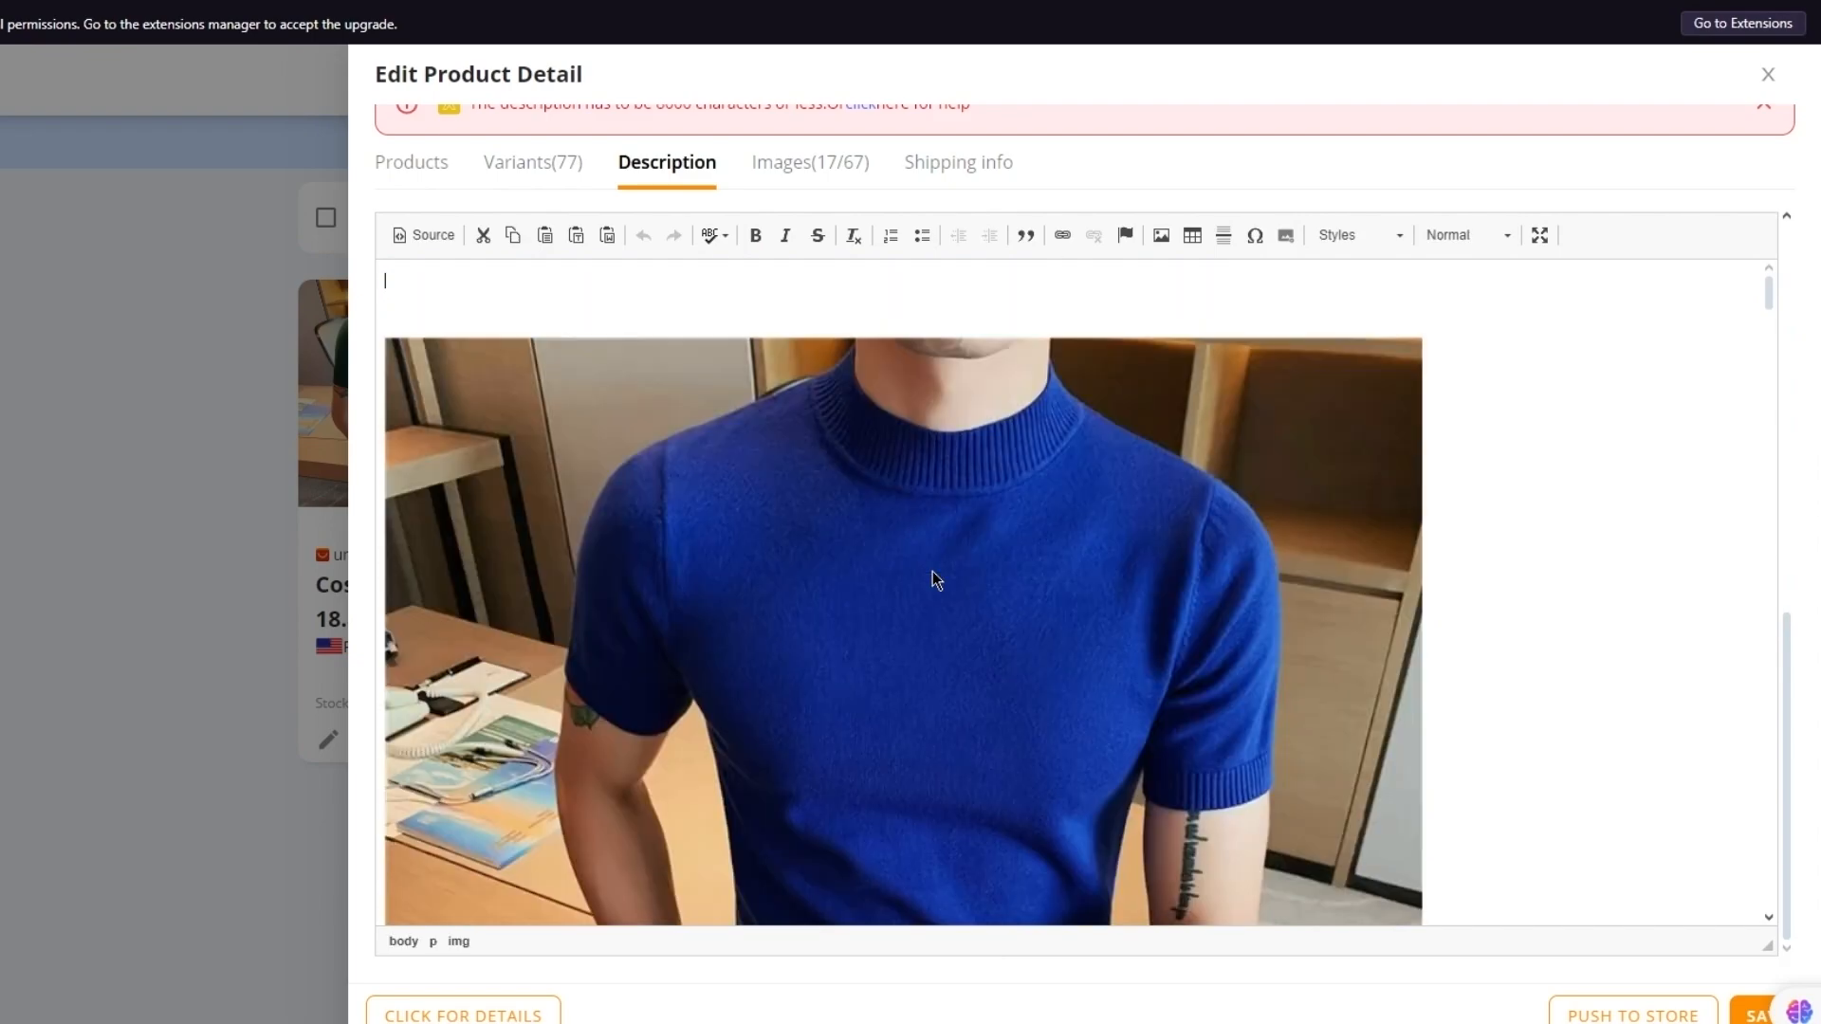
scroll(931, 578, "down", 15)
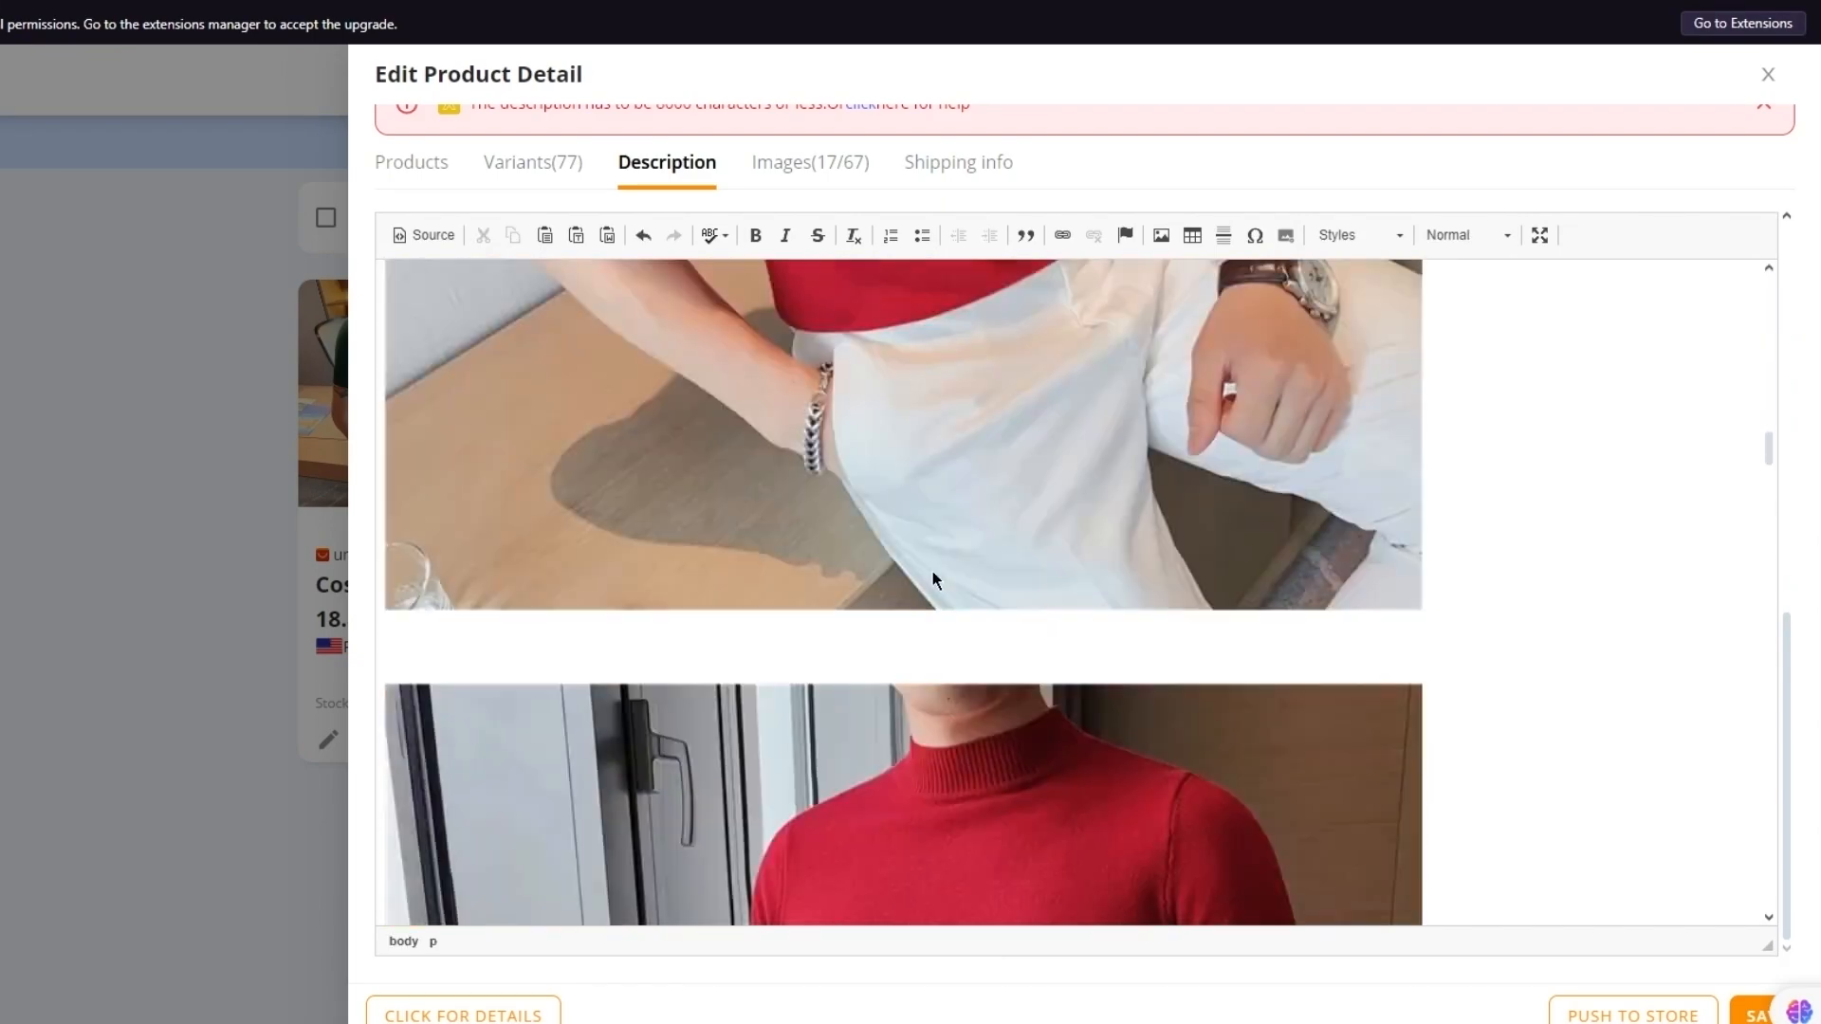
scroll(931, 578, "down", 20)
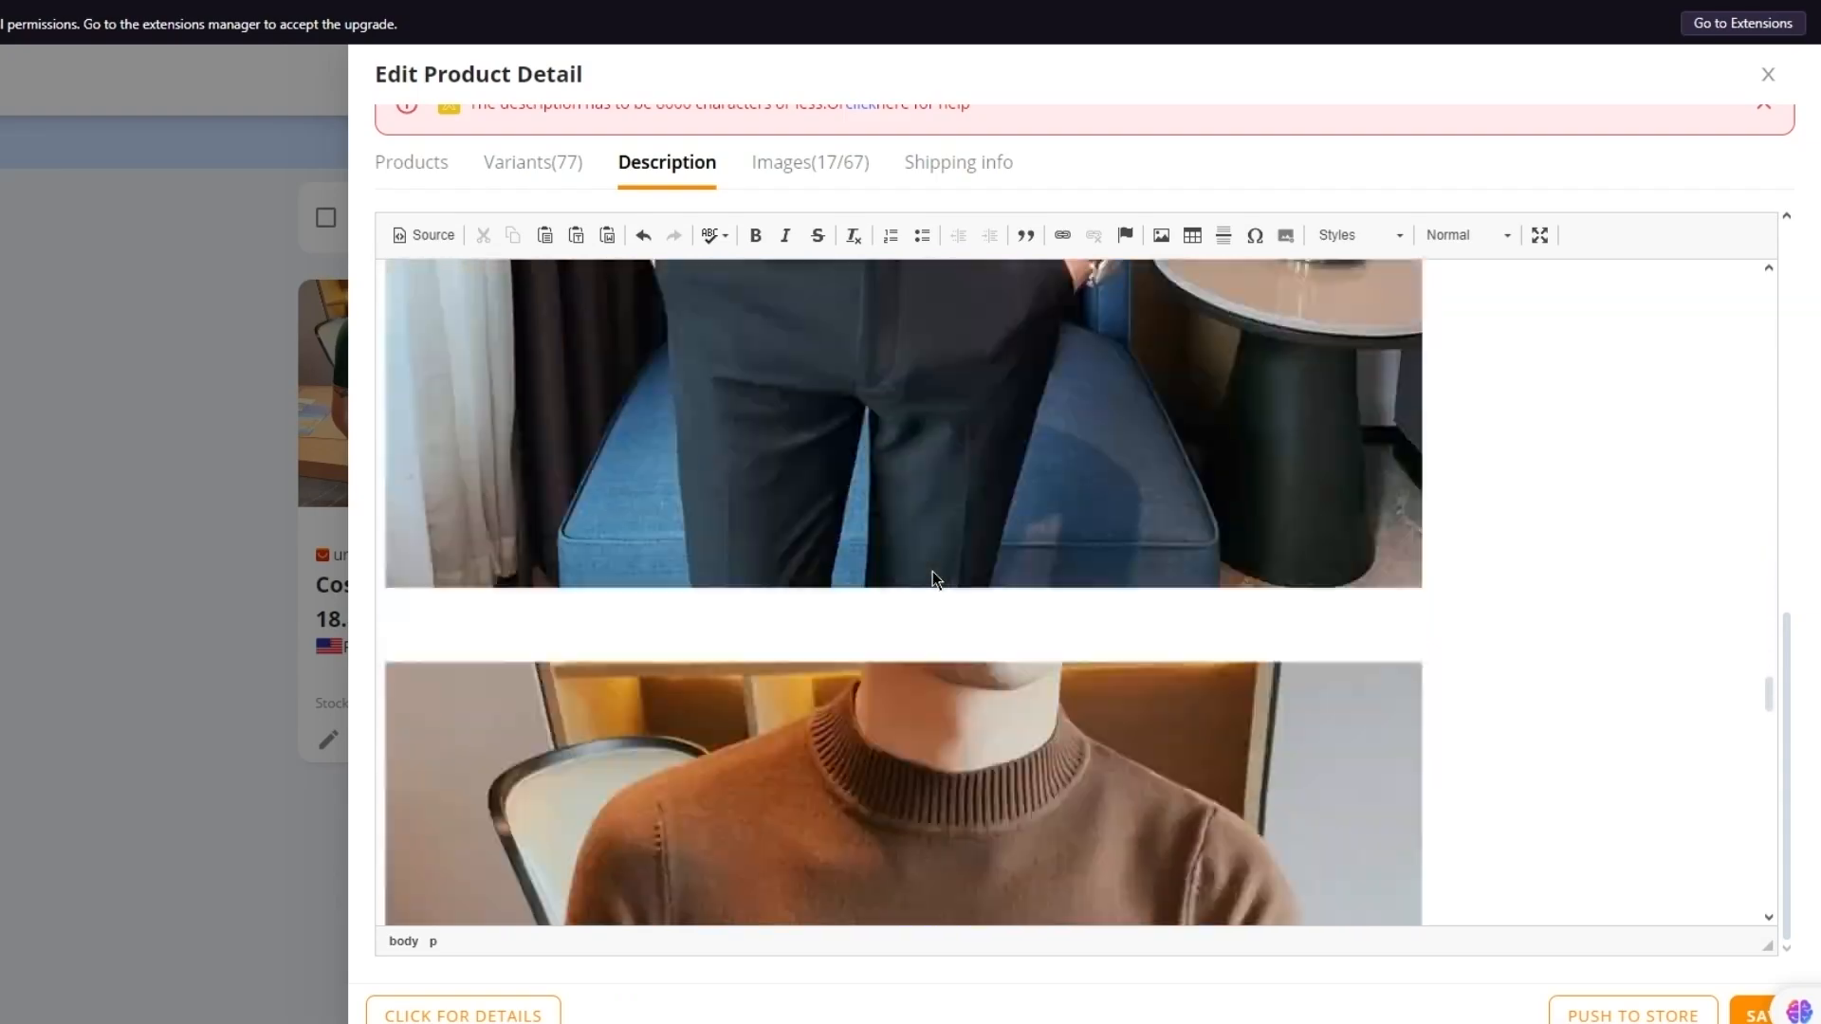
scroll(931, 573, "down", 20)
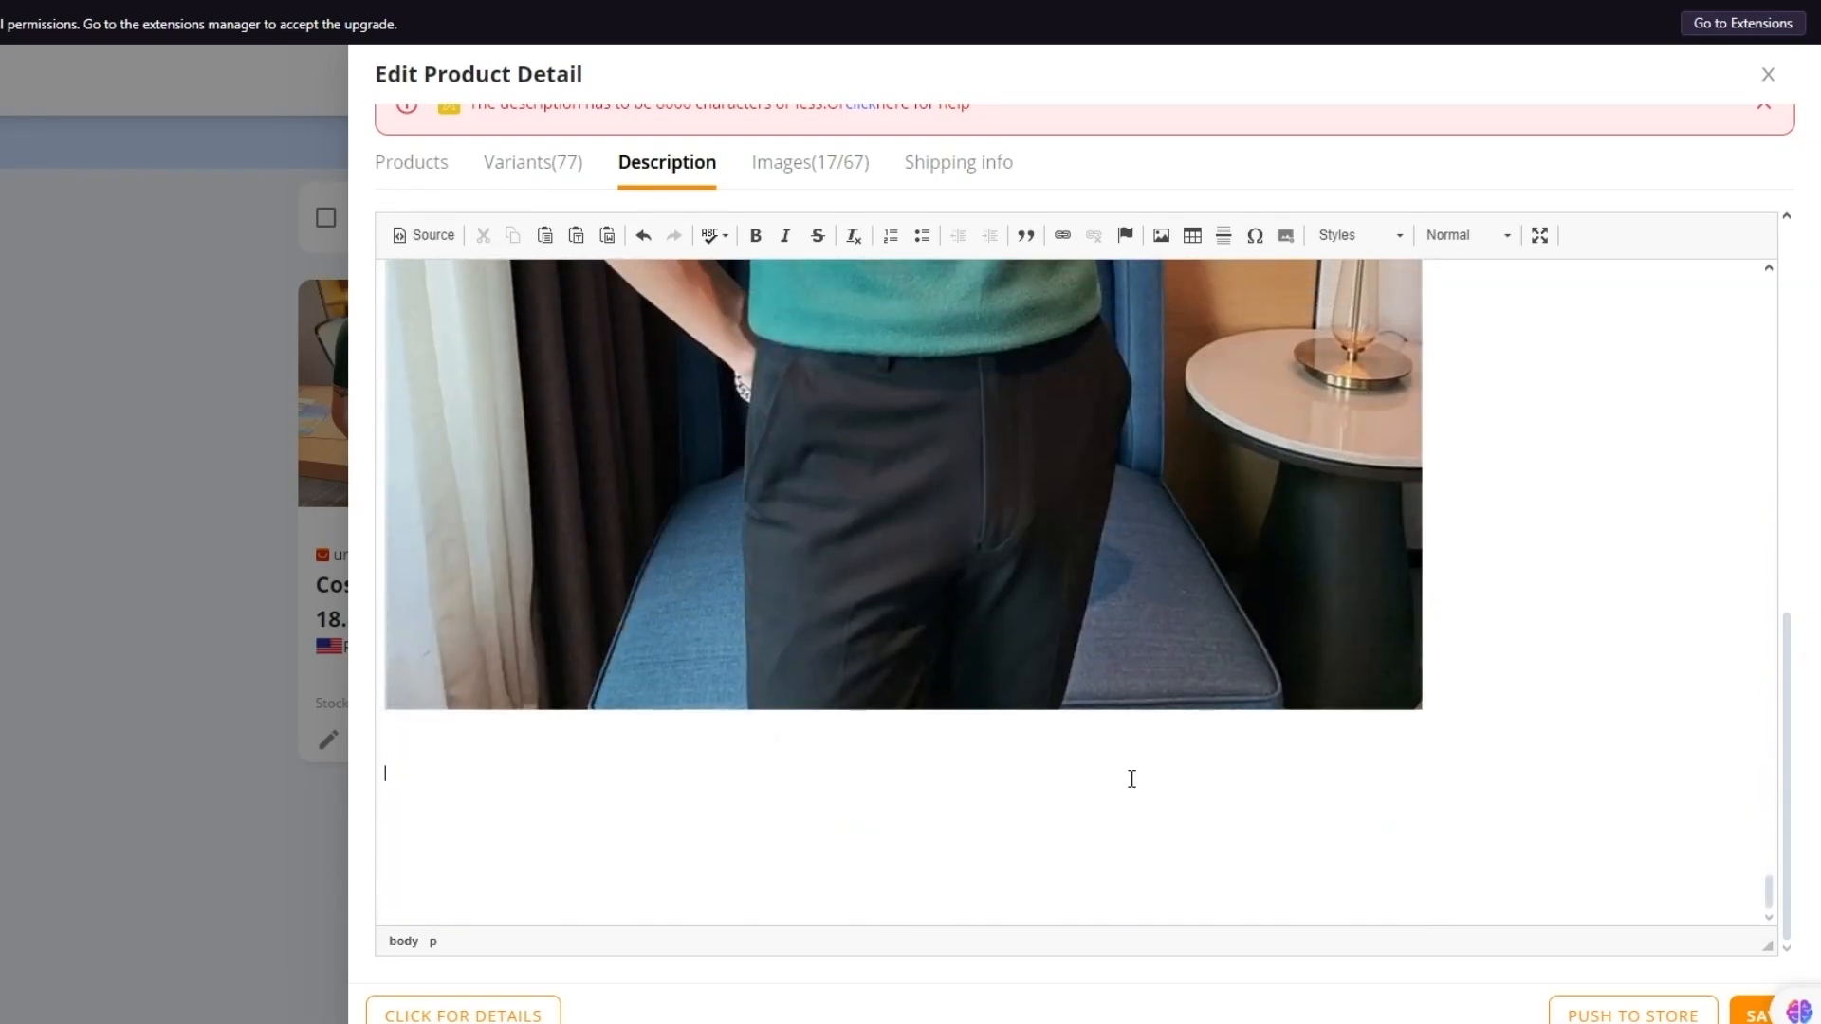
key("ctrl+a")
key("Delete")
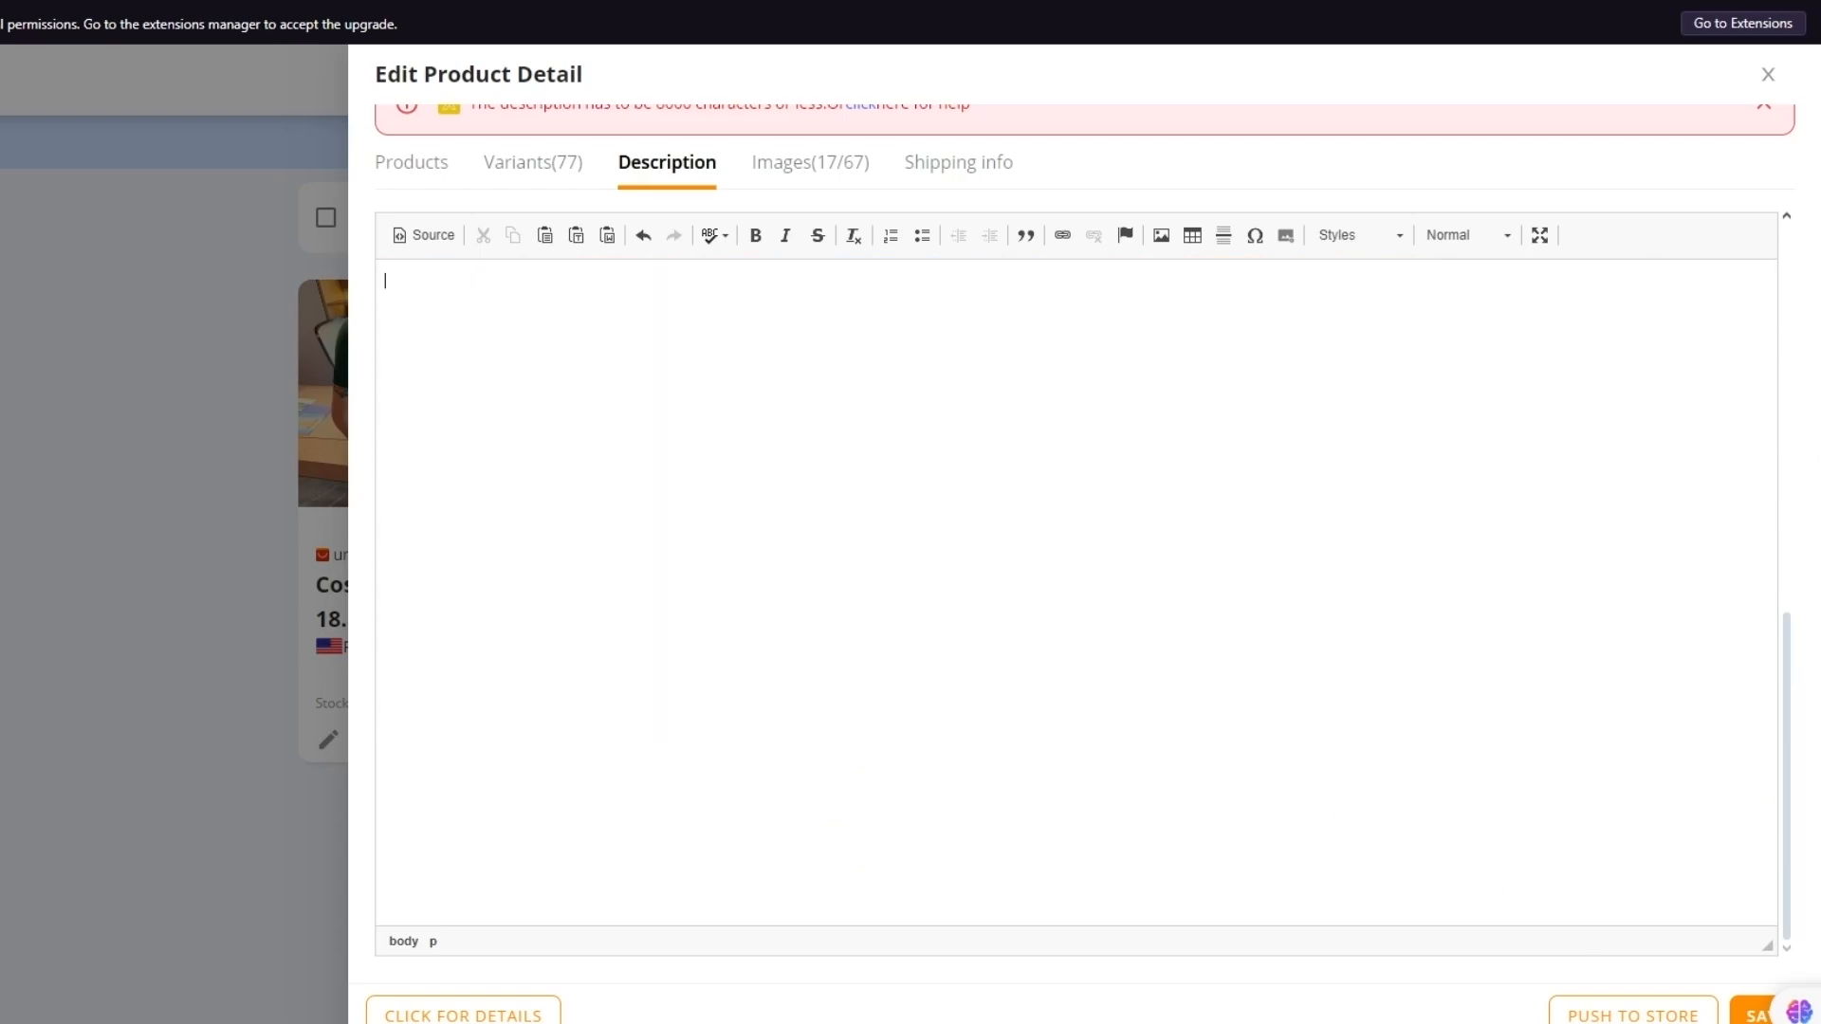
Save the edited description and push the product to My Site 1
left_click(1662, 1017)
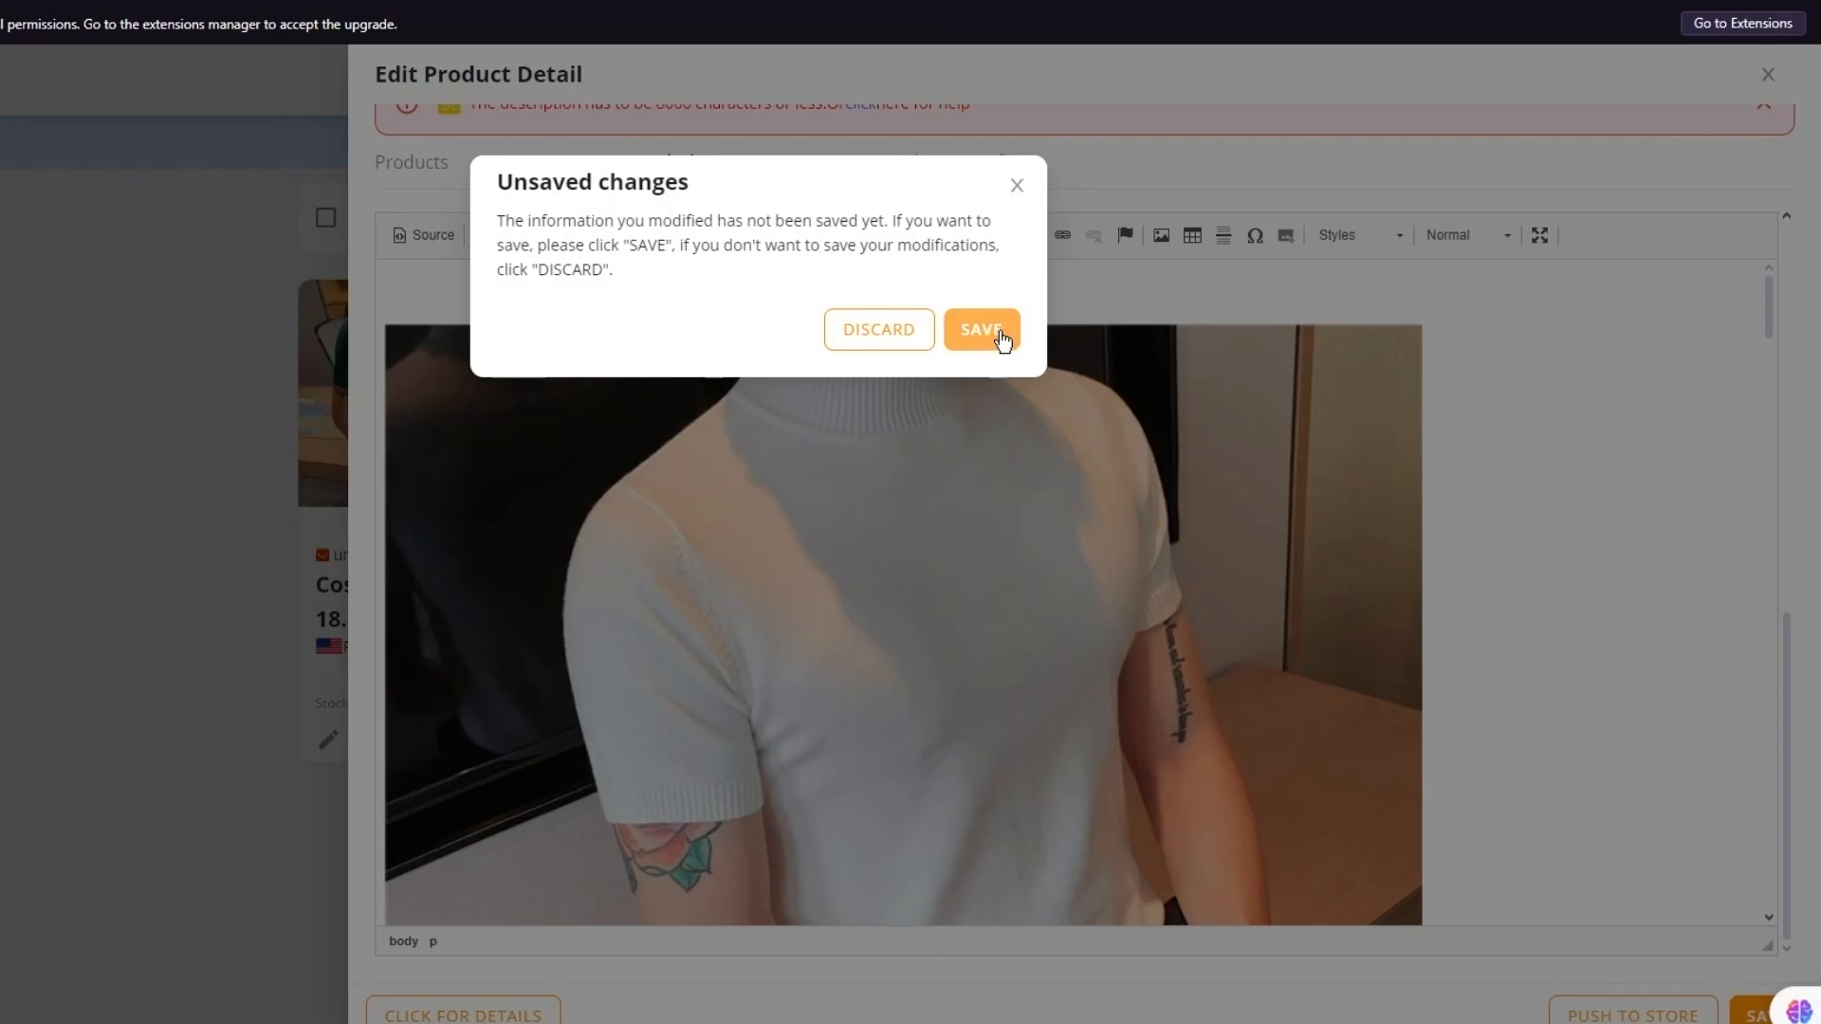
left_click(993, 333)
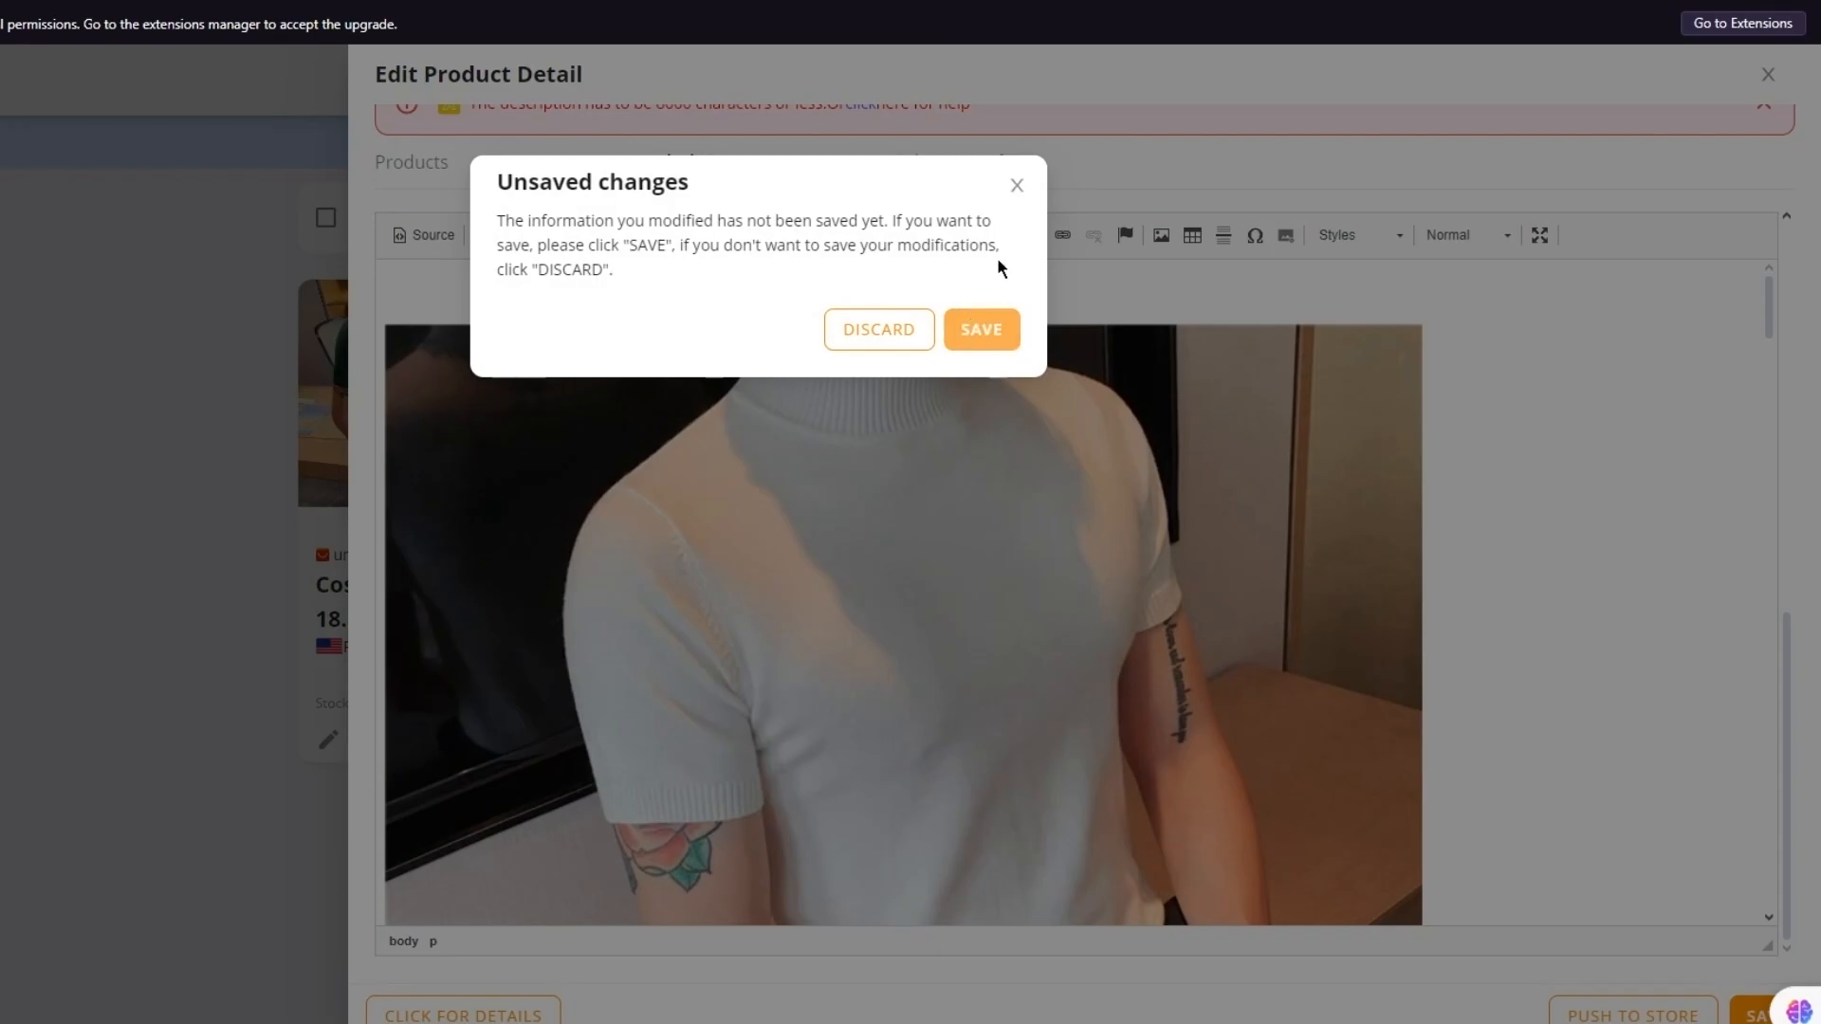
left_click(977, 337)
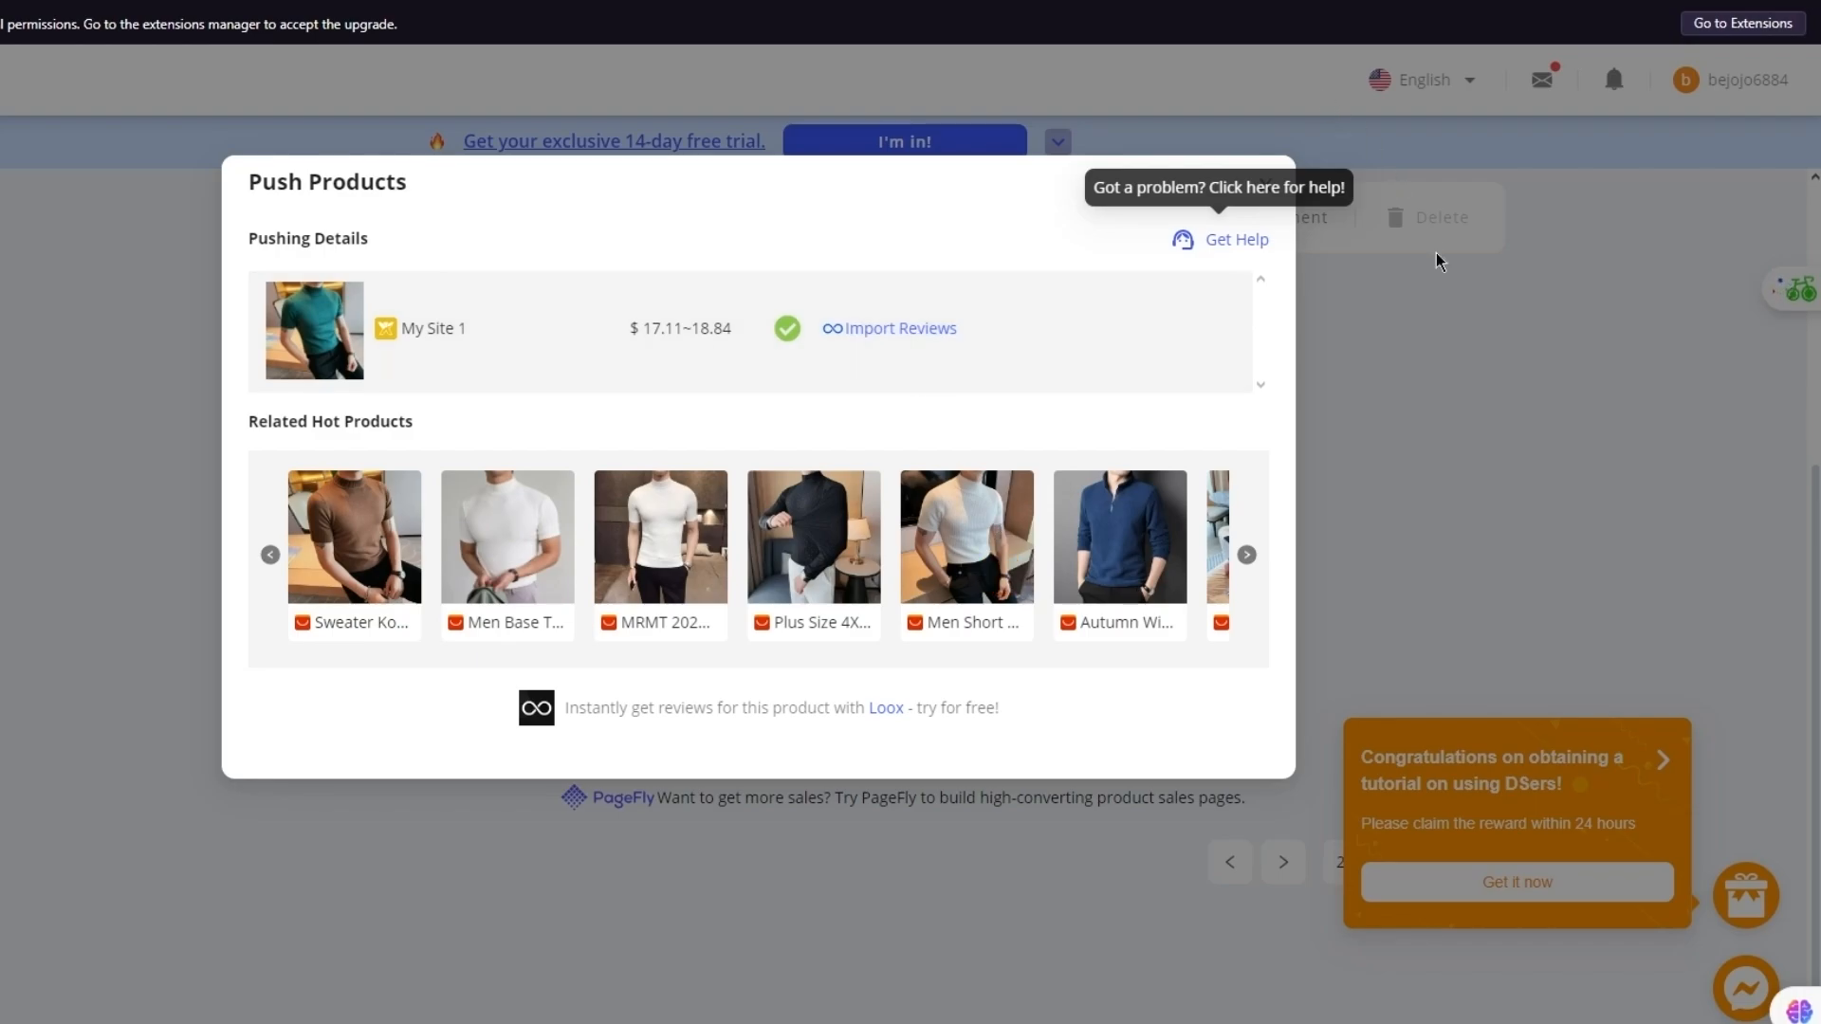
left_click(1446, 308)
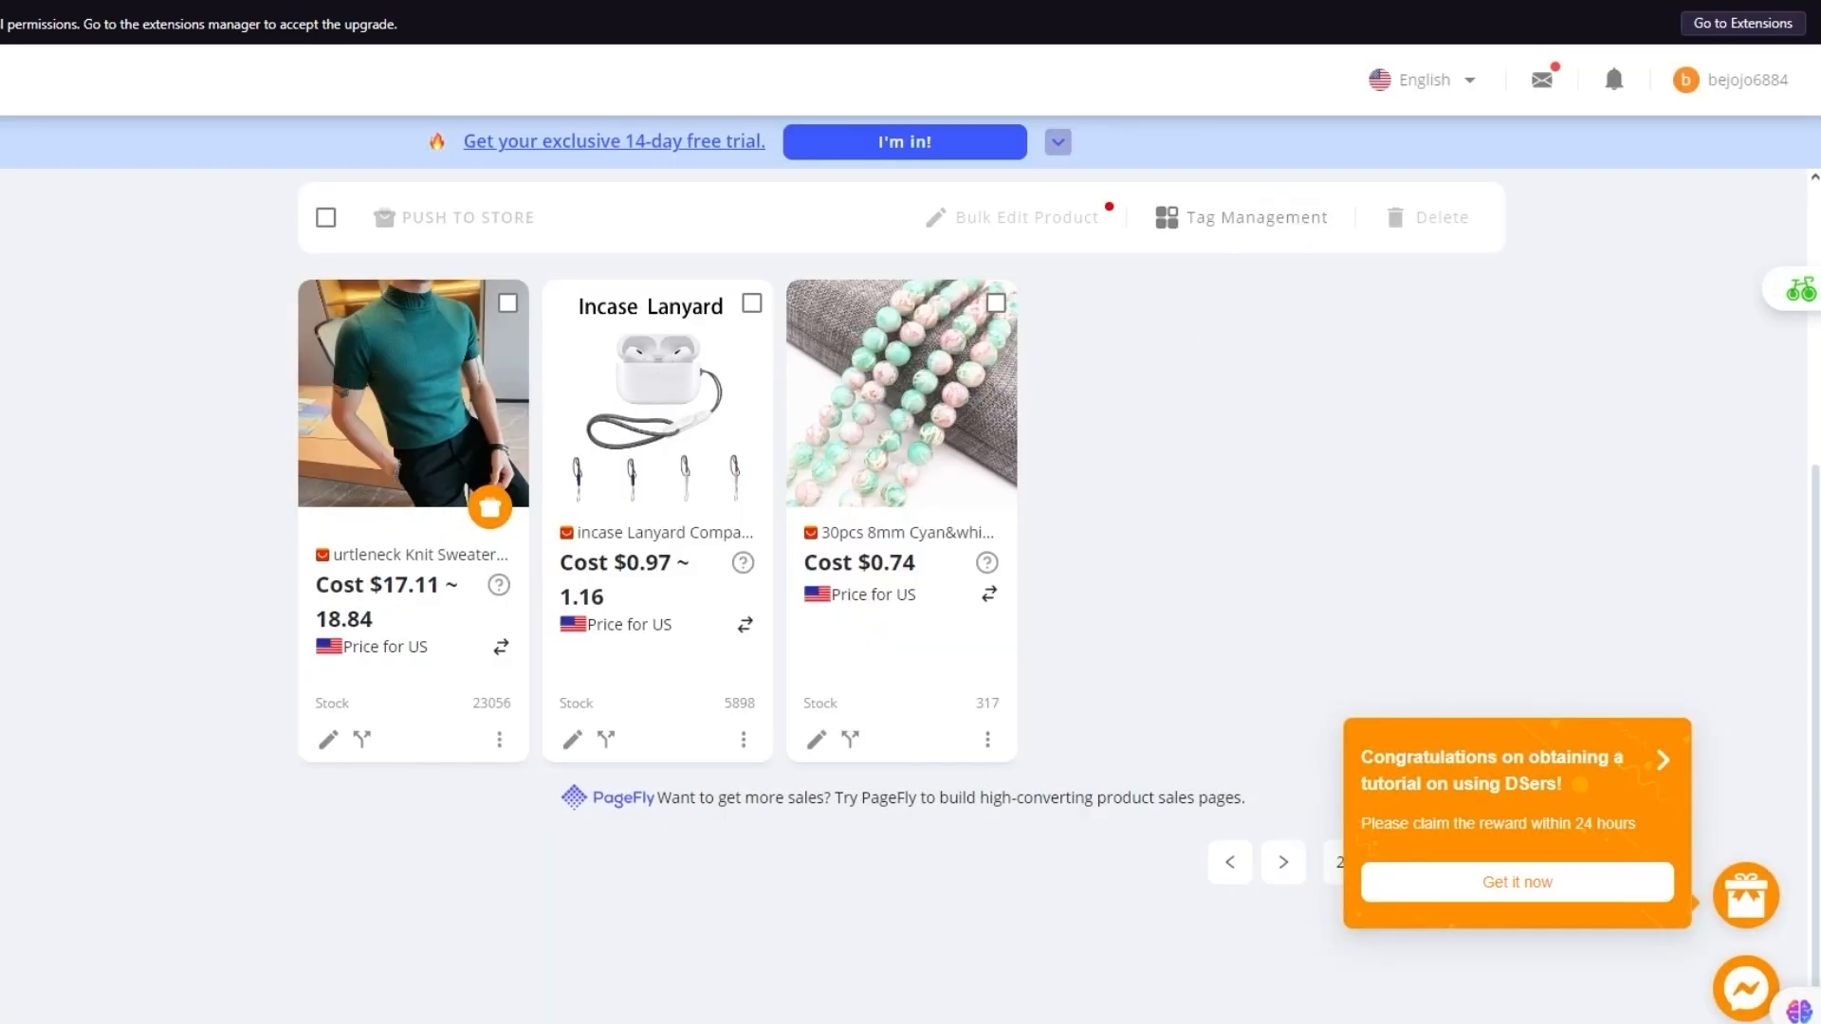
Check the Wix Products list for the imported knit tee, then return to the dashboard Welcome page
left_click(686, 948)
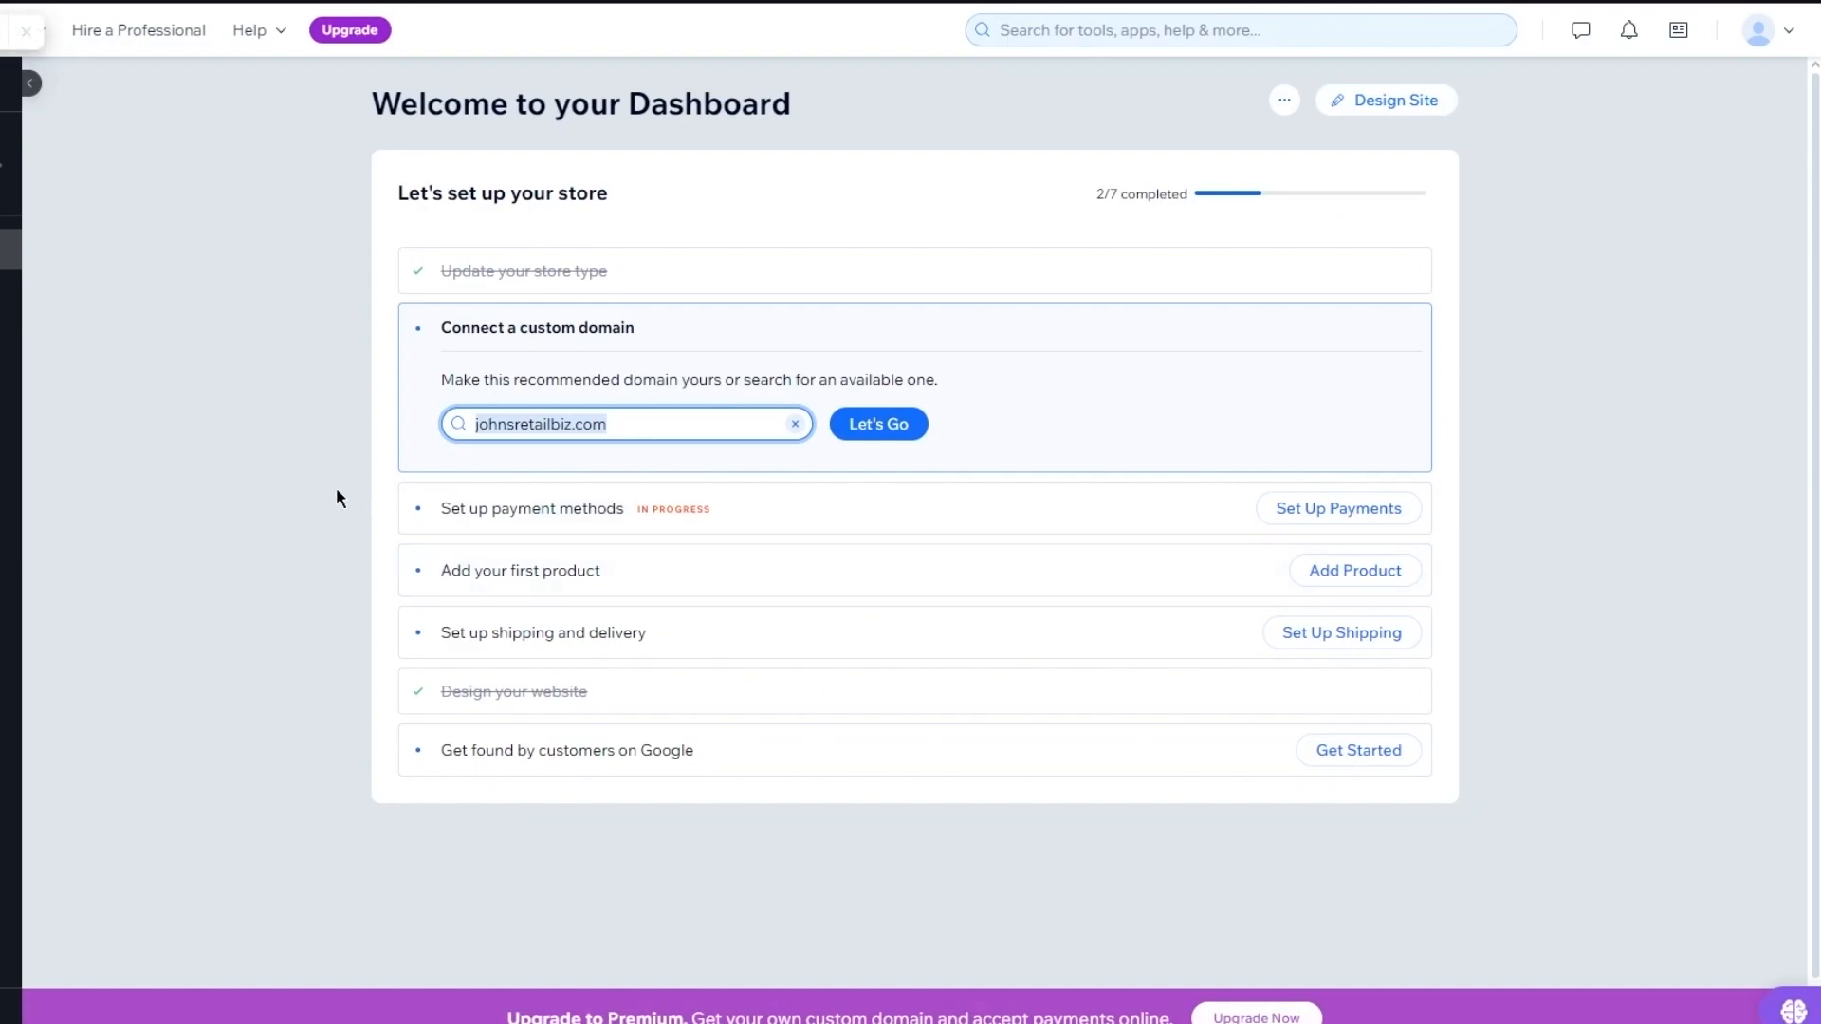
mouse_move(211, 408)
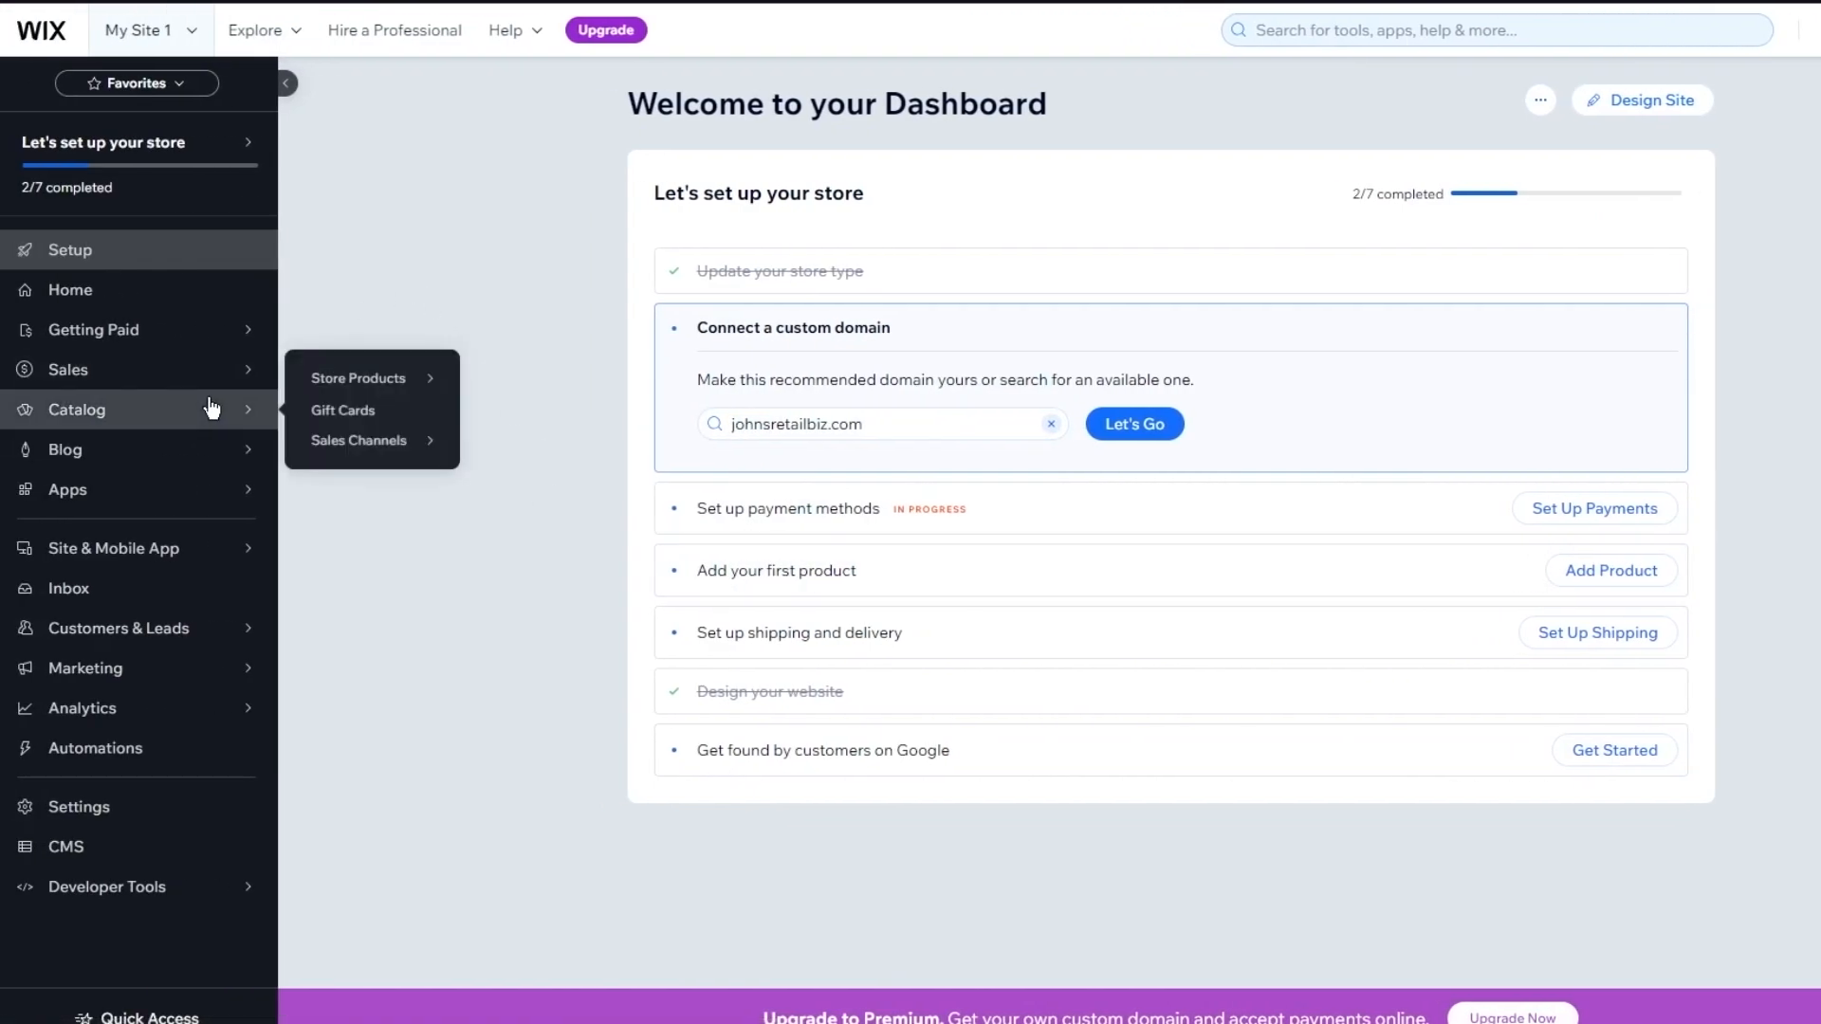
left_click(354, 379)
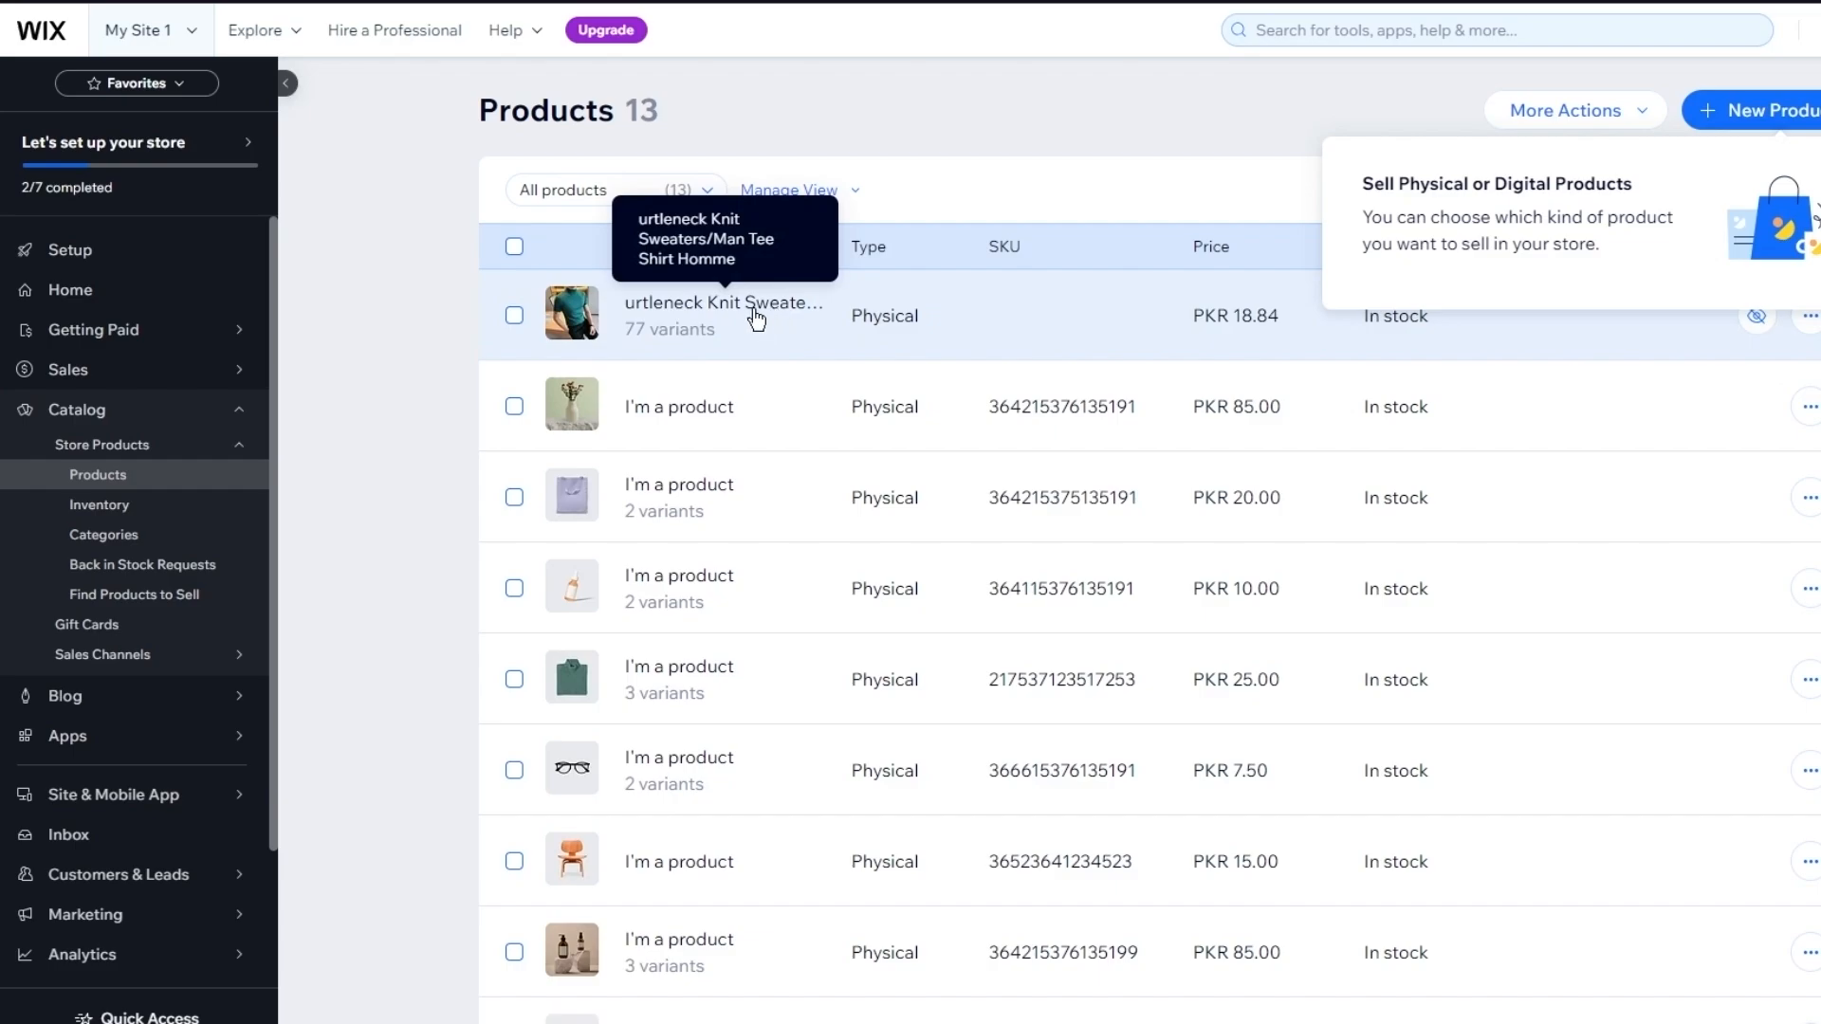
mouse_move(1175, 1022)
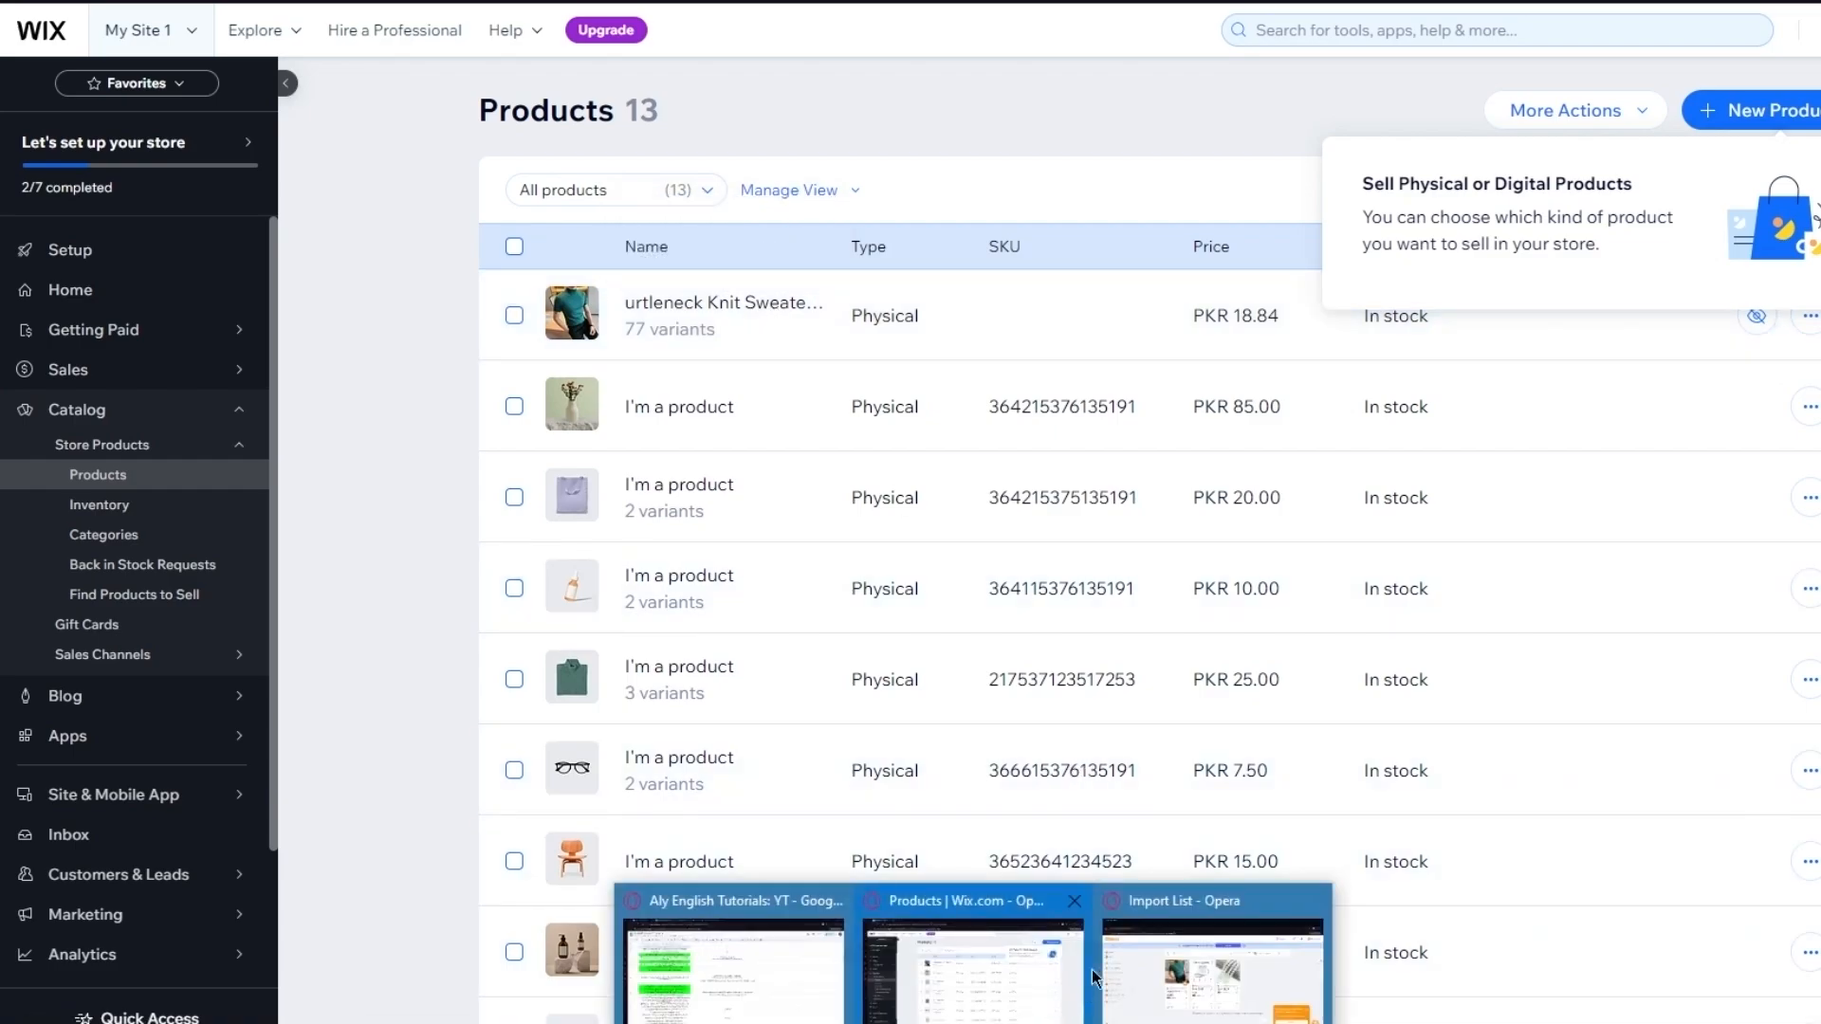
left_click(1203, 981)
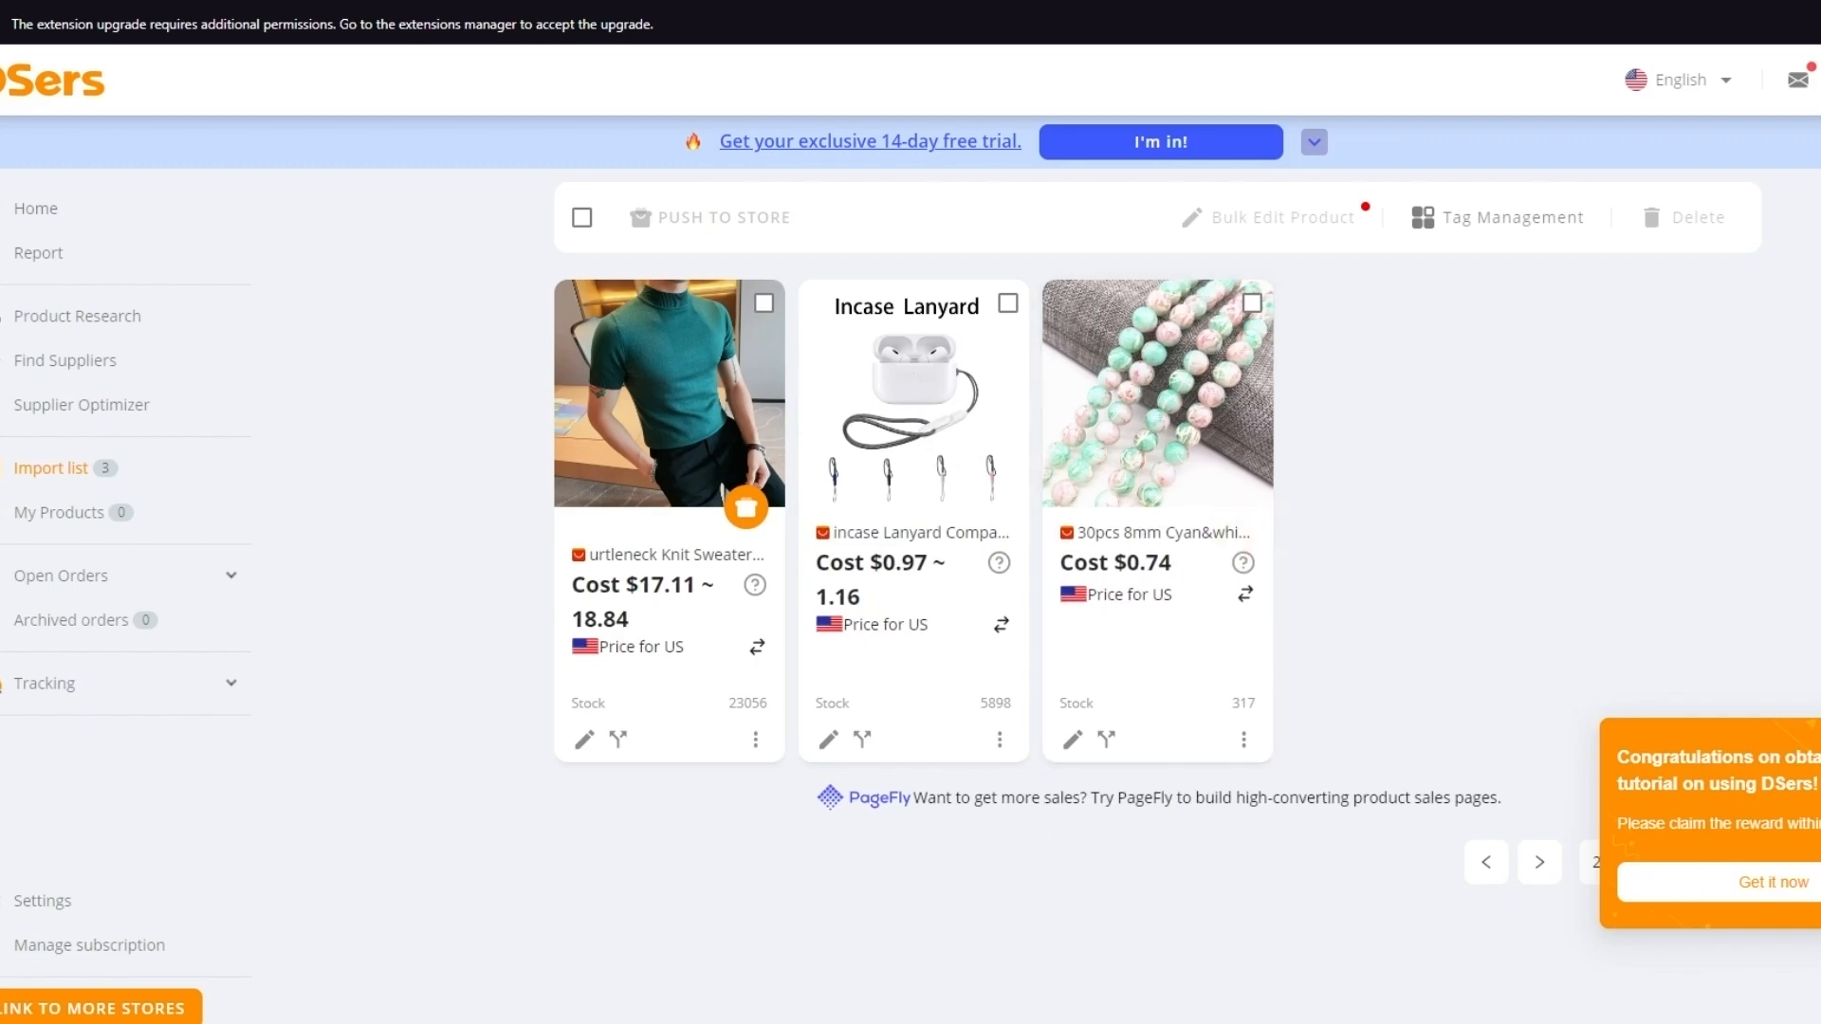
mouse_move(973, 1022)
left_click(1005, 976)
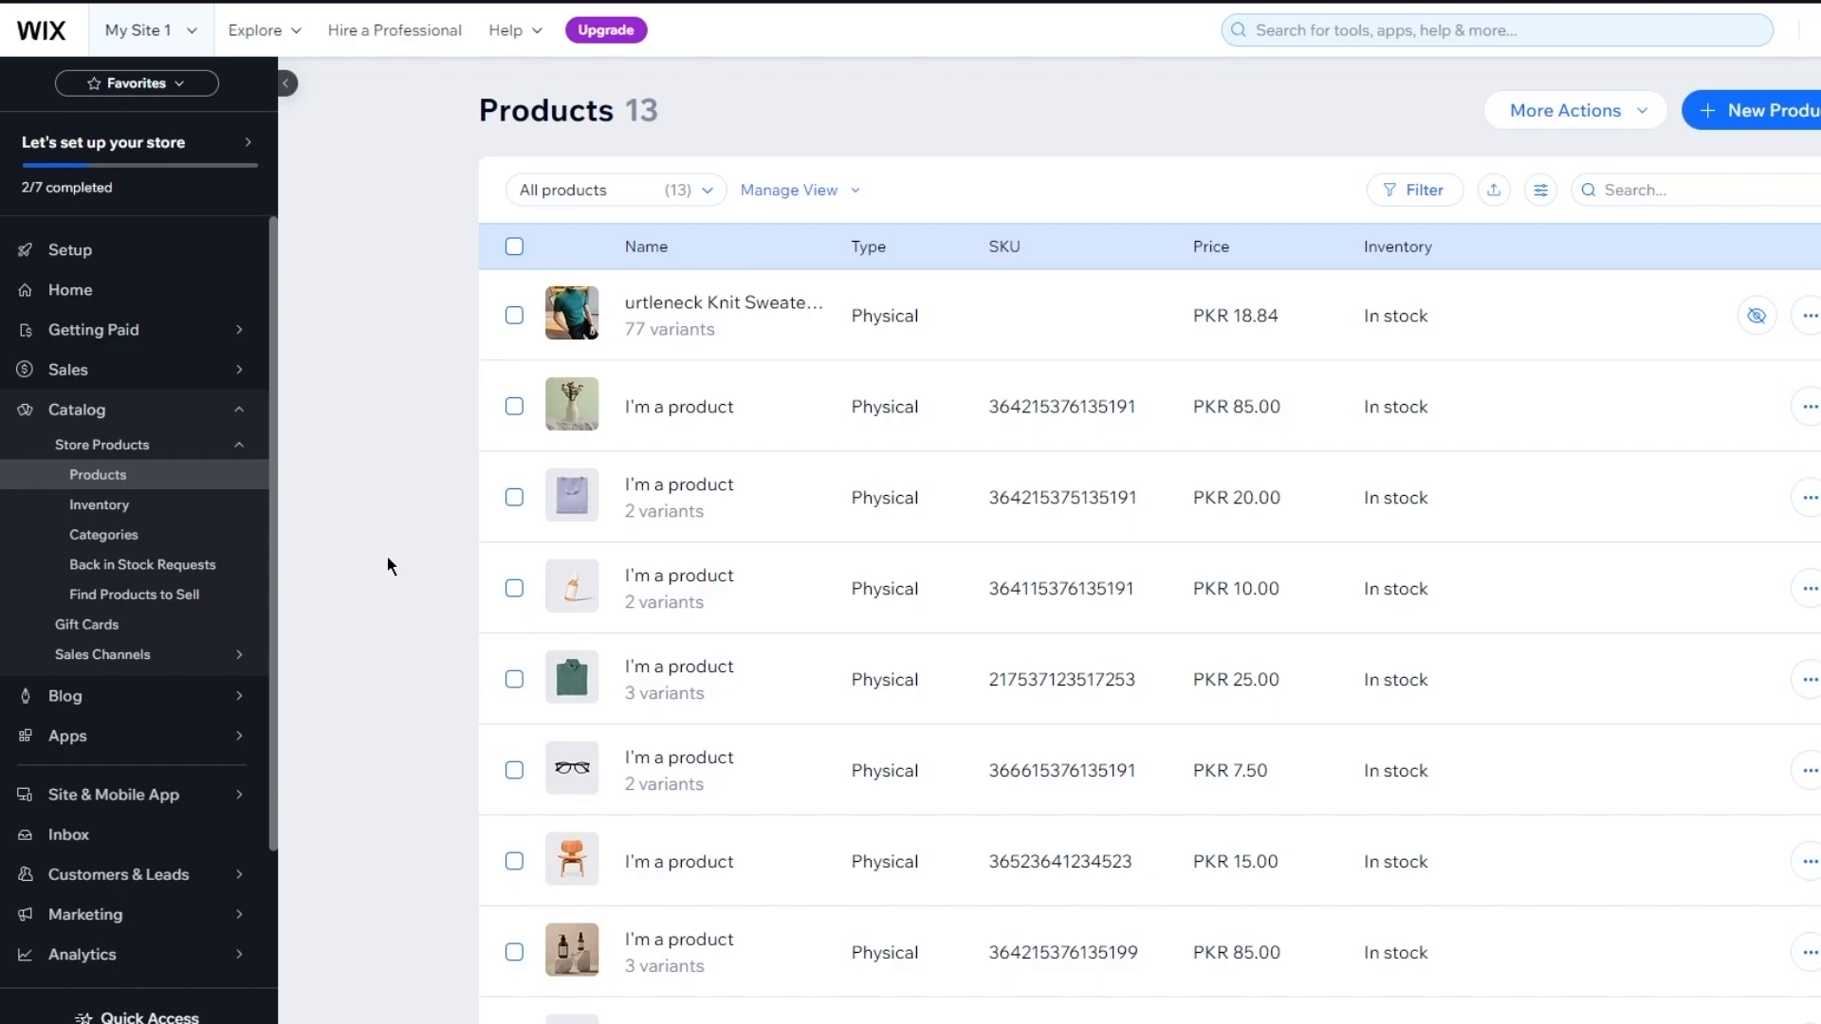
mouse_move(176, 811)
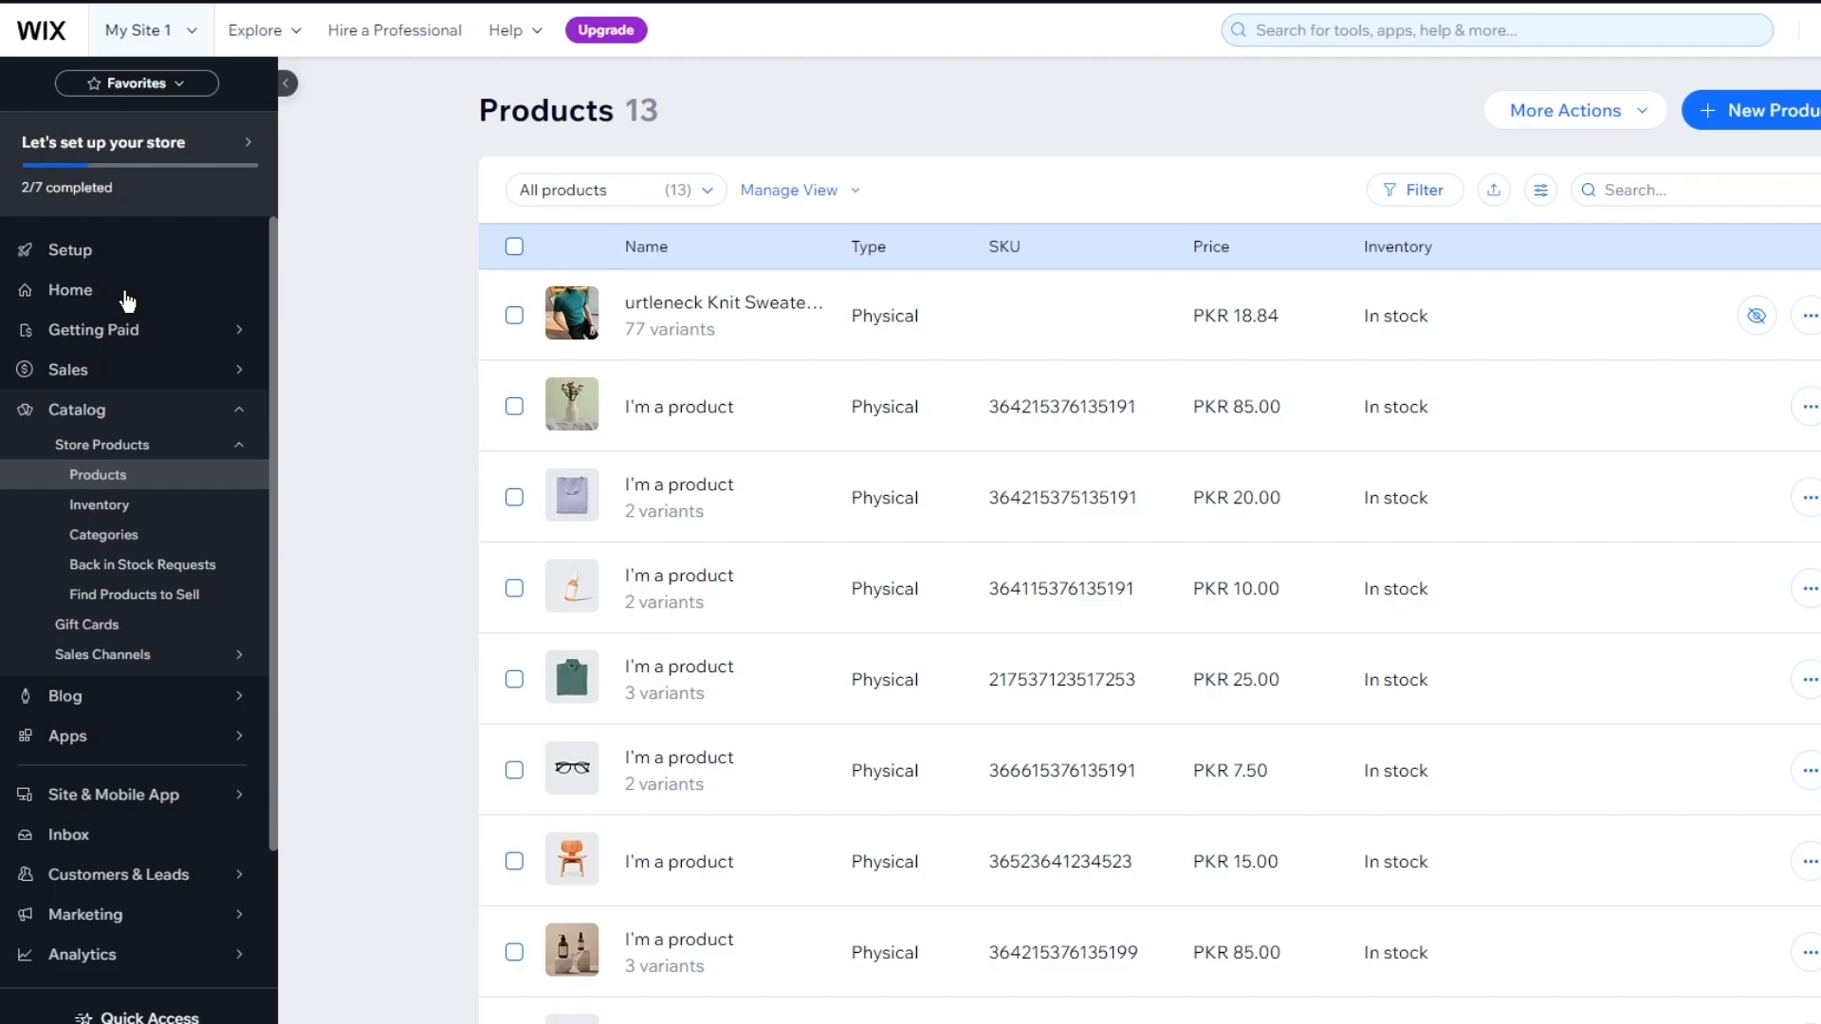
left_click(127, 300)
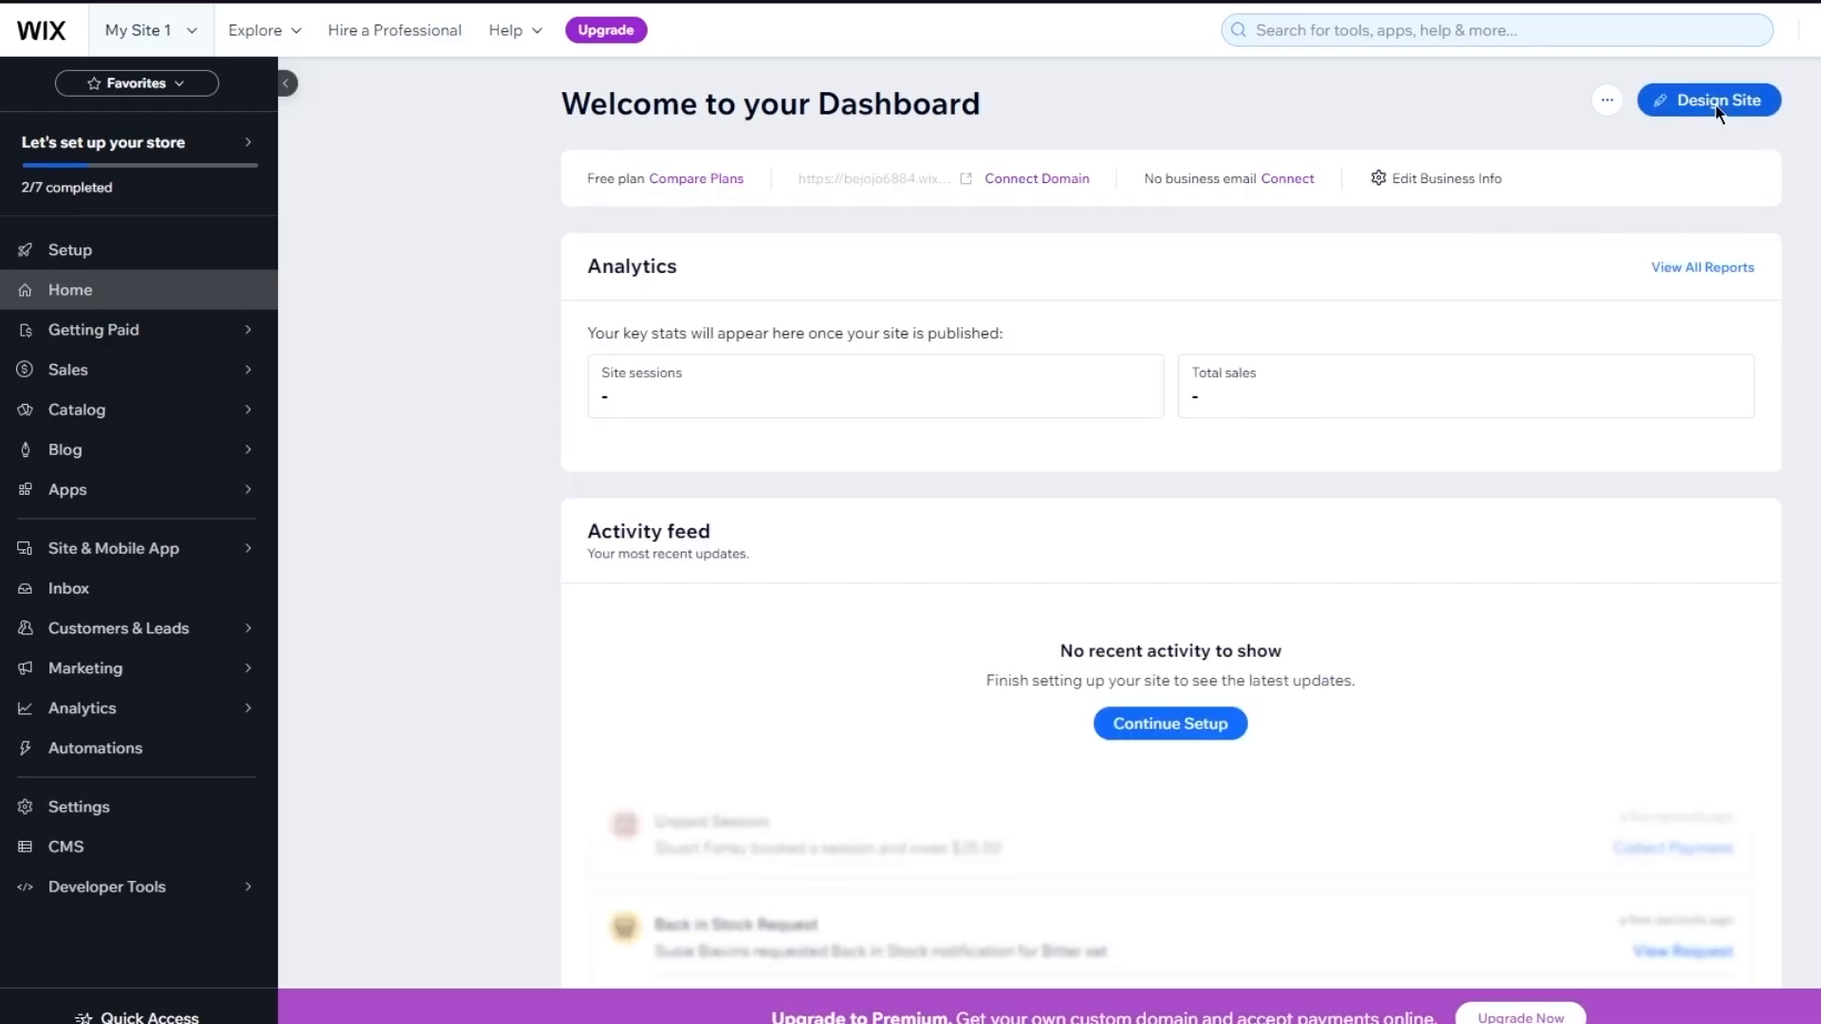
Open Giovanni Menswear in the Wix editor and scroll to the Explore Our Featured Collection section
left_click(1717, 101)
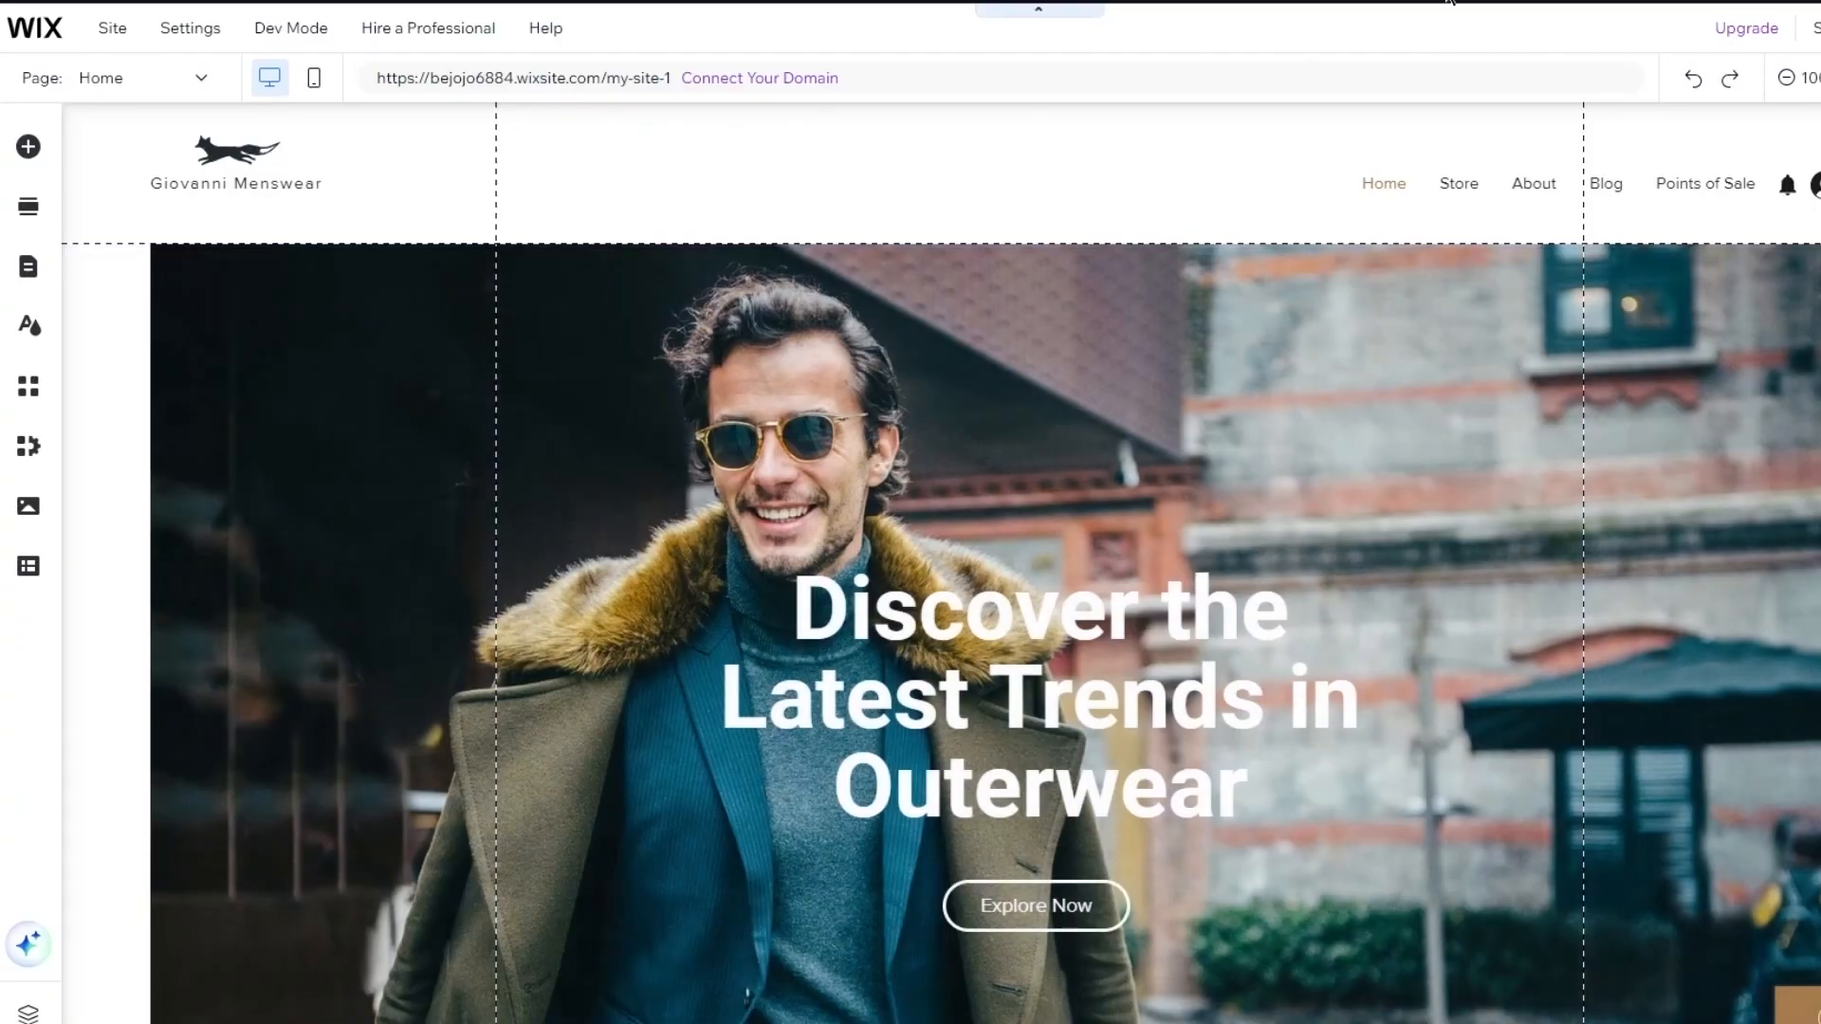
scroll(1084, 295, "down", 5)
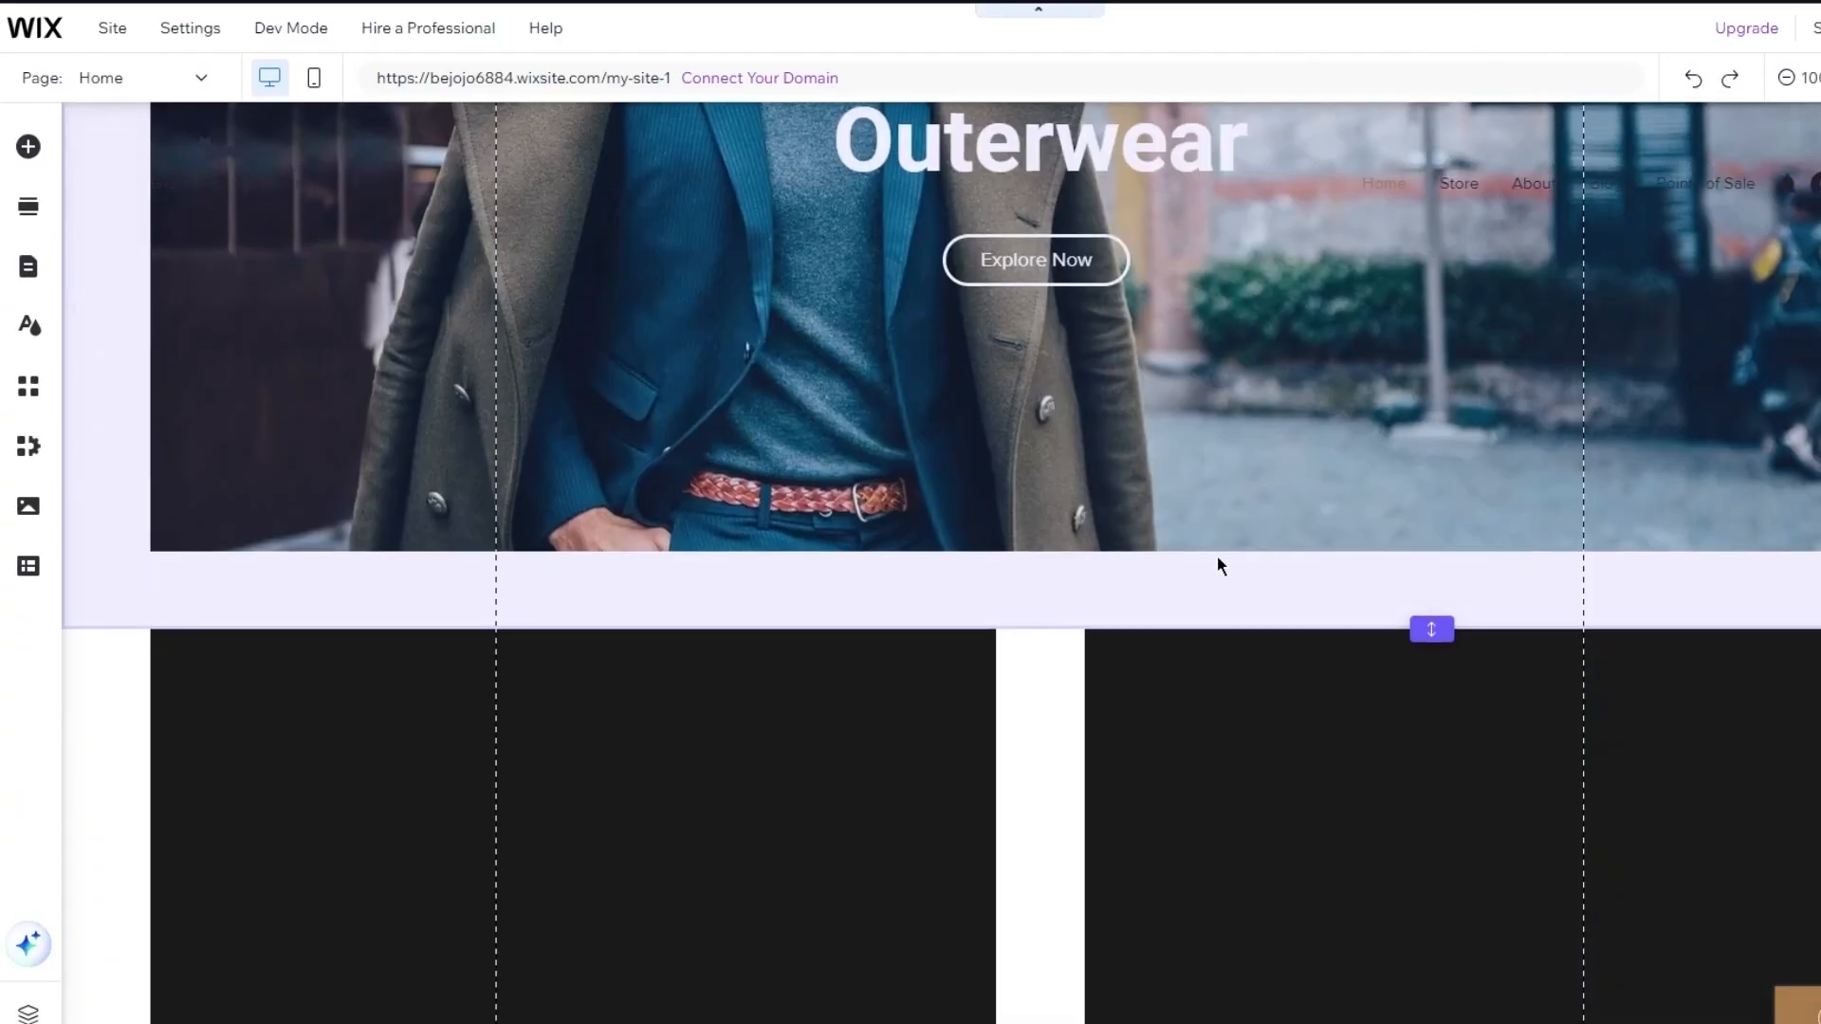
scroll(1215, 556, "down", 5)
scroll(1216, 555, "down", 5)
scroll(1216, 555, "down", 1)
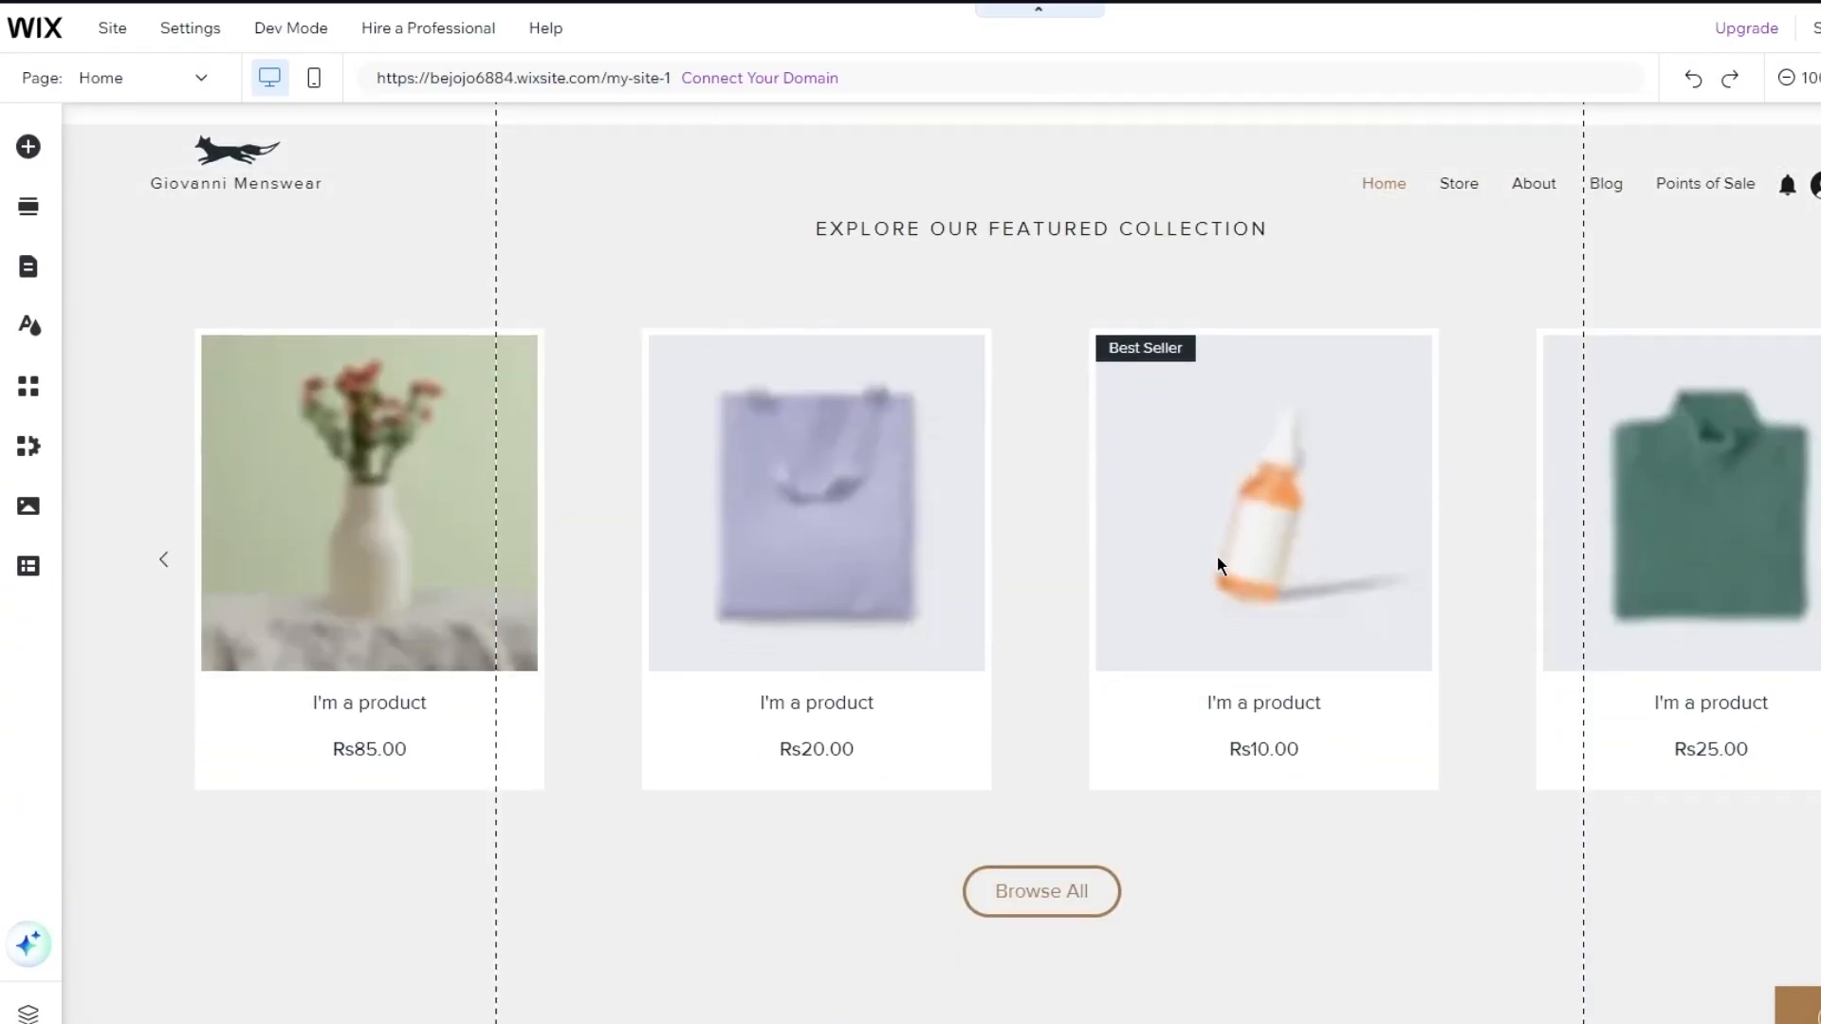
In Manage Products, delete the 12 sample 'I'm a product' items, keeping only the turtleneck knit sweater
mouse_move(696, 192)
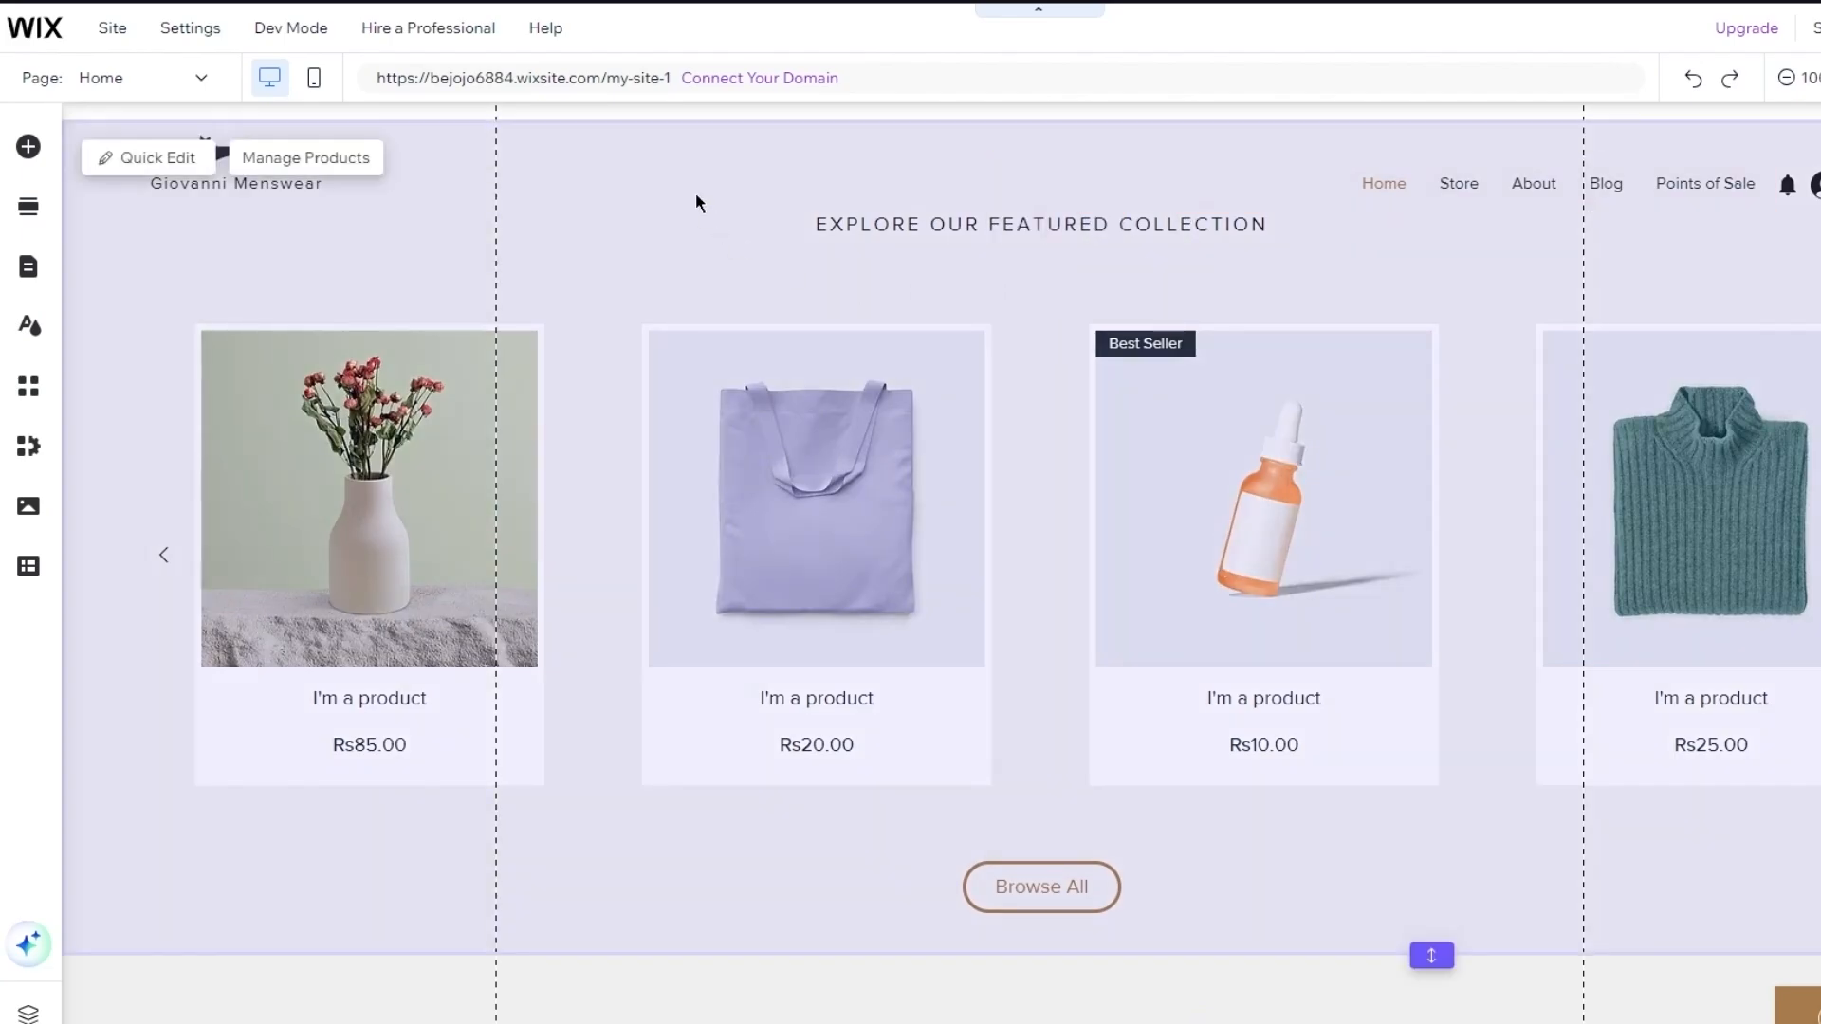
left_click(356, 161)
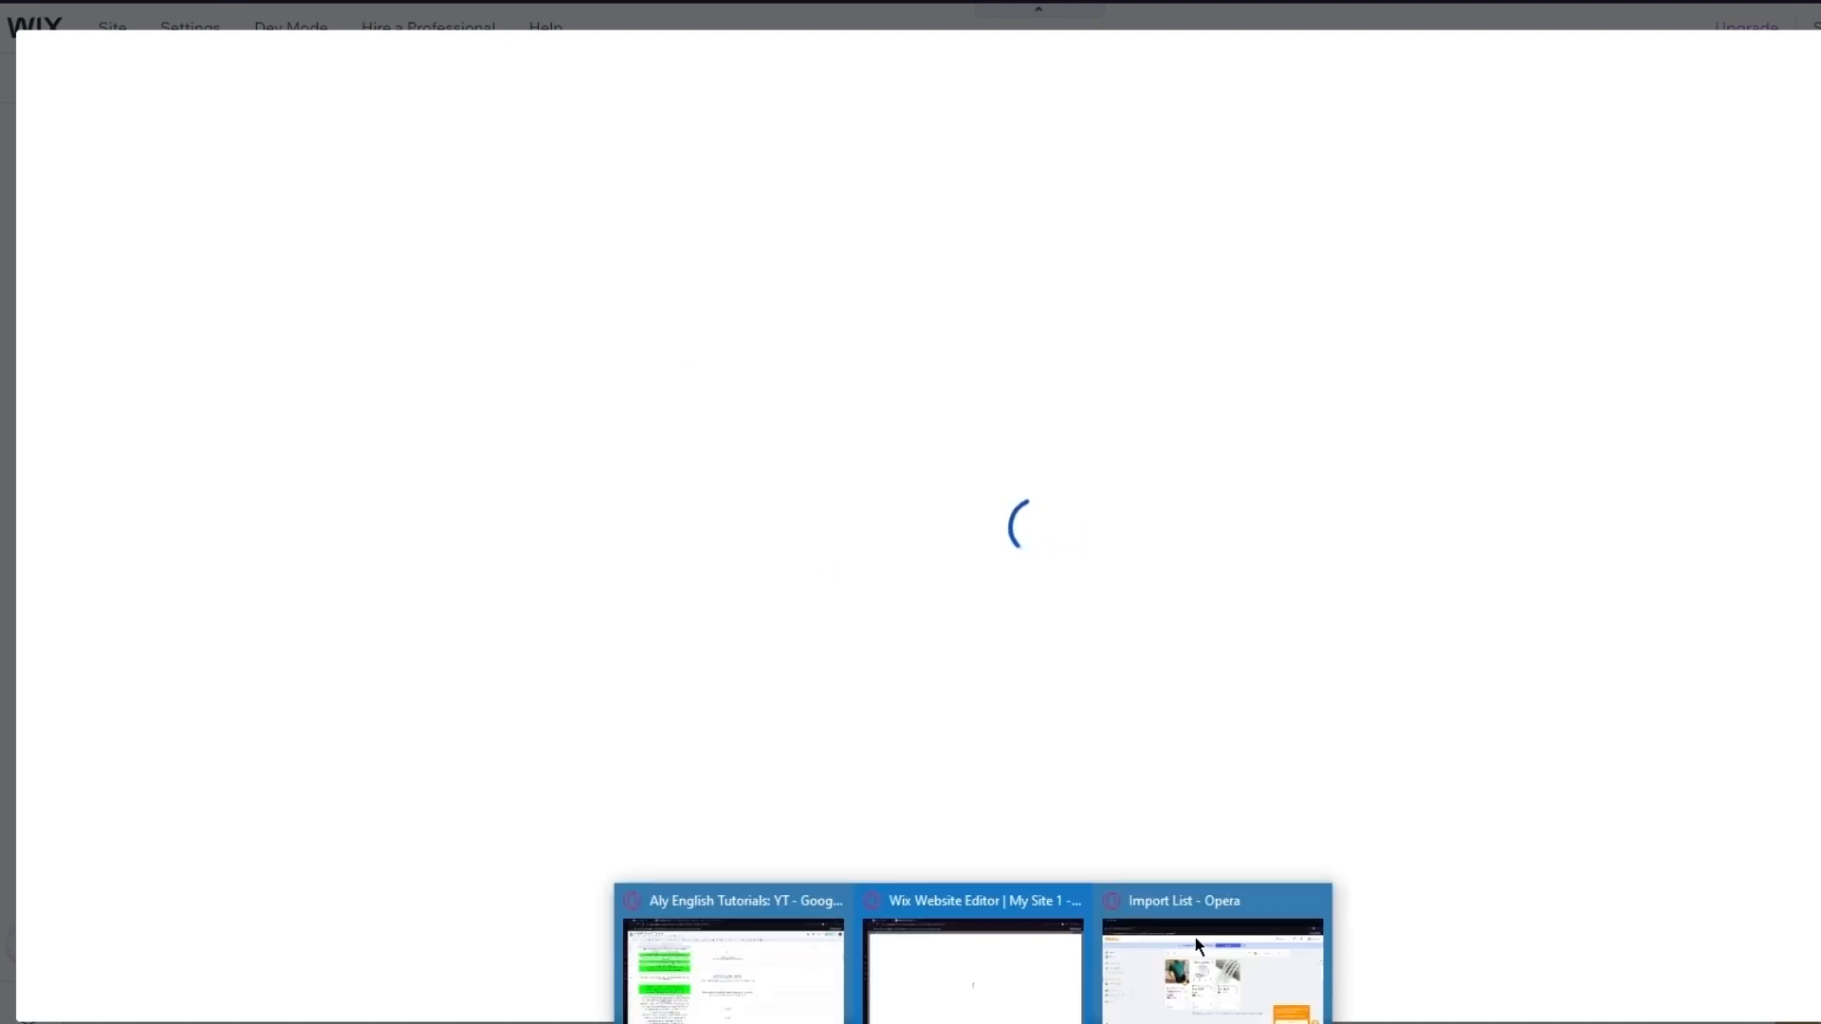
left_click(1218, 963)
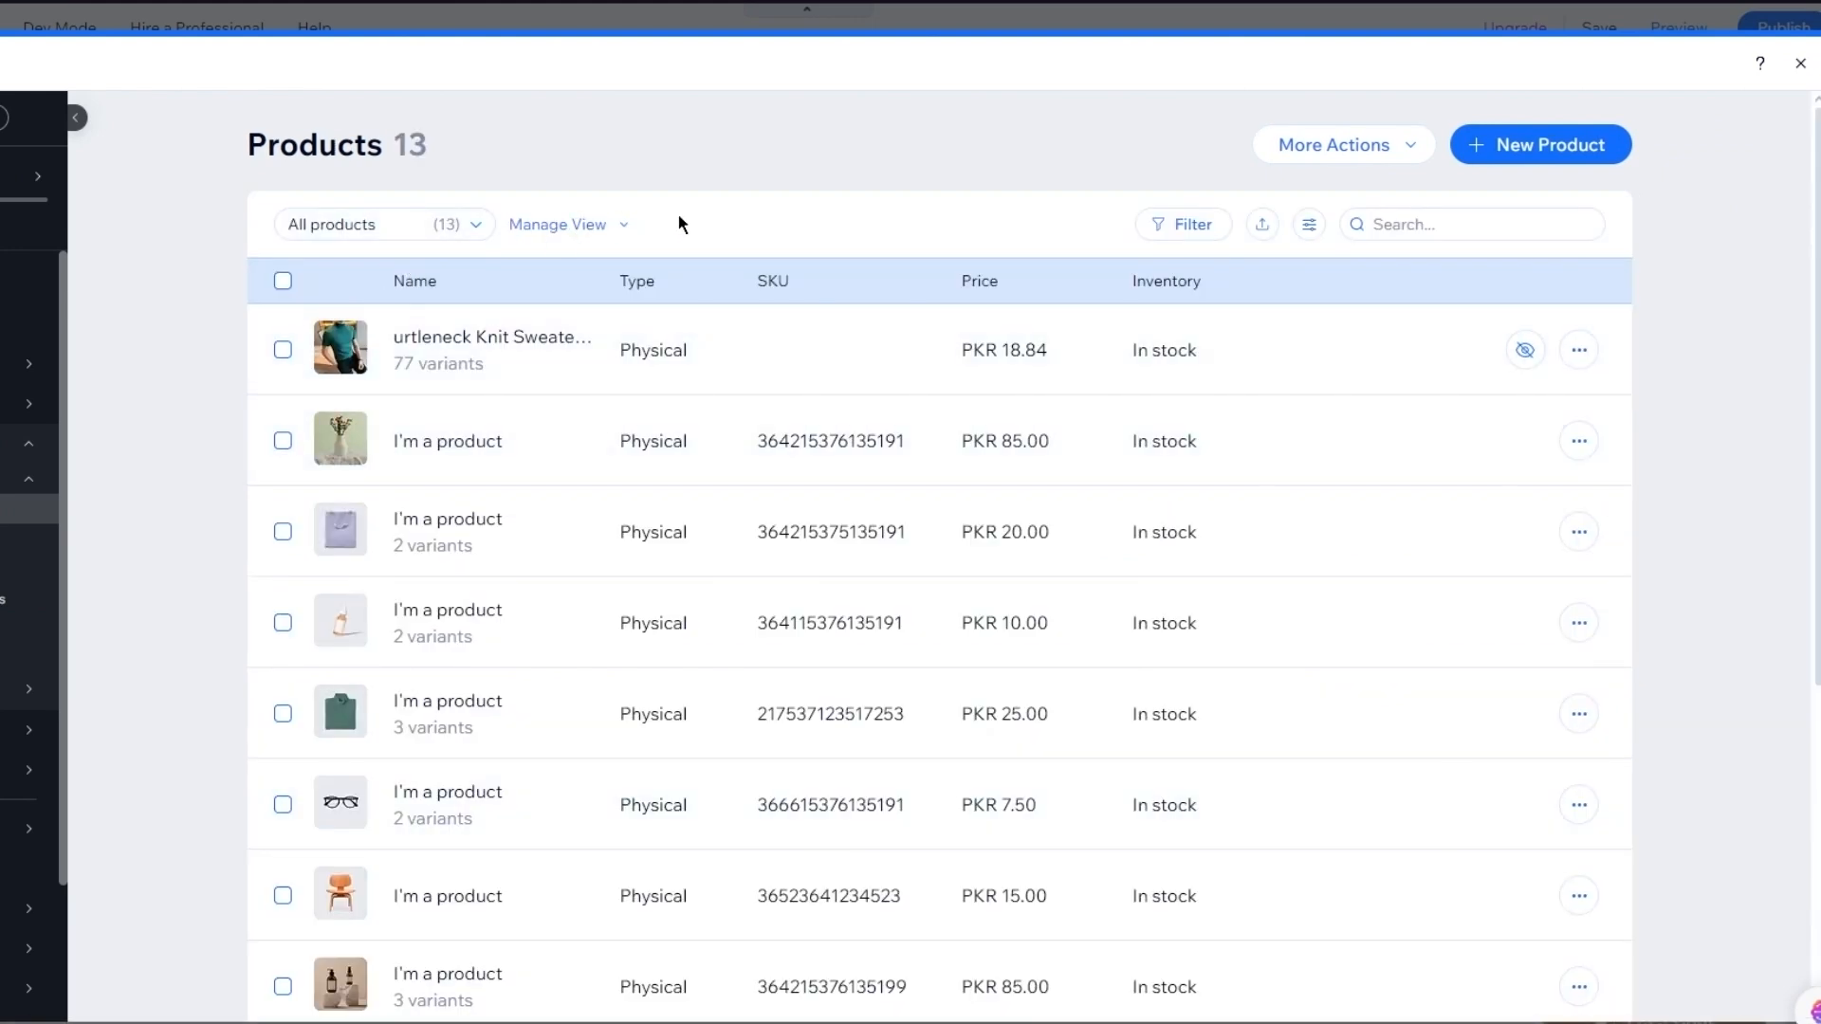
left_click(283, 280)
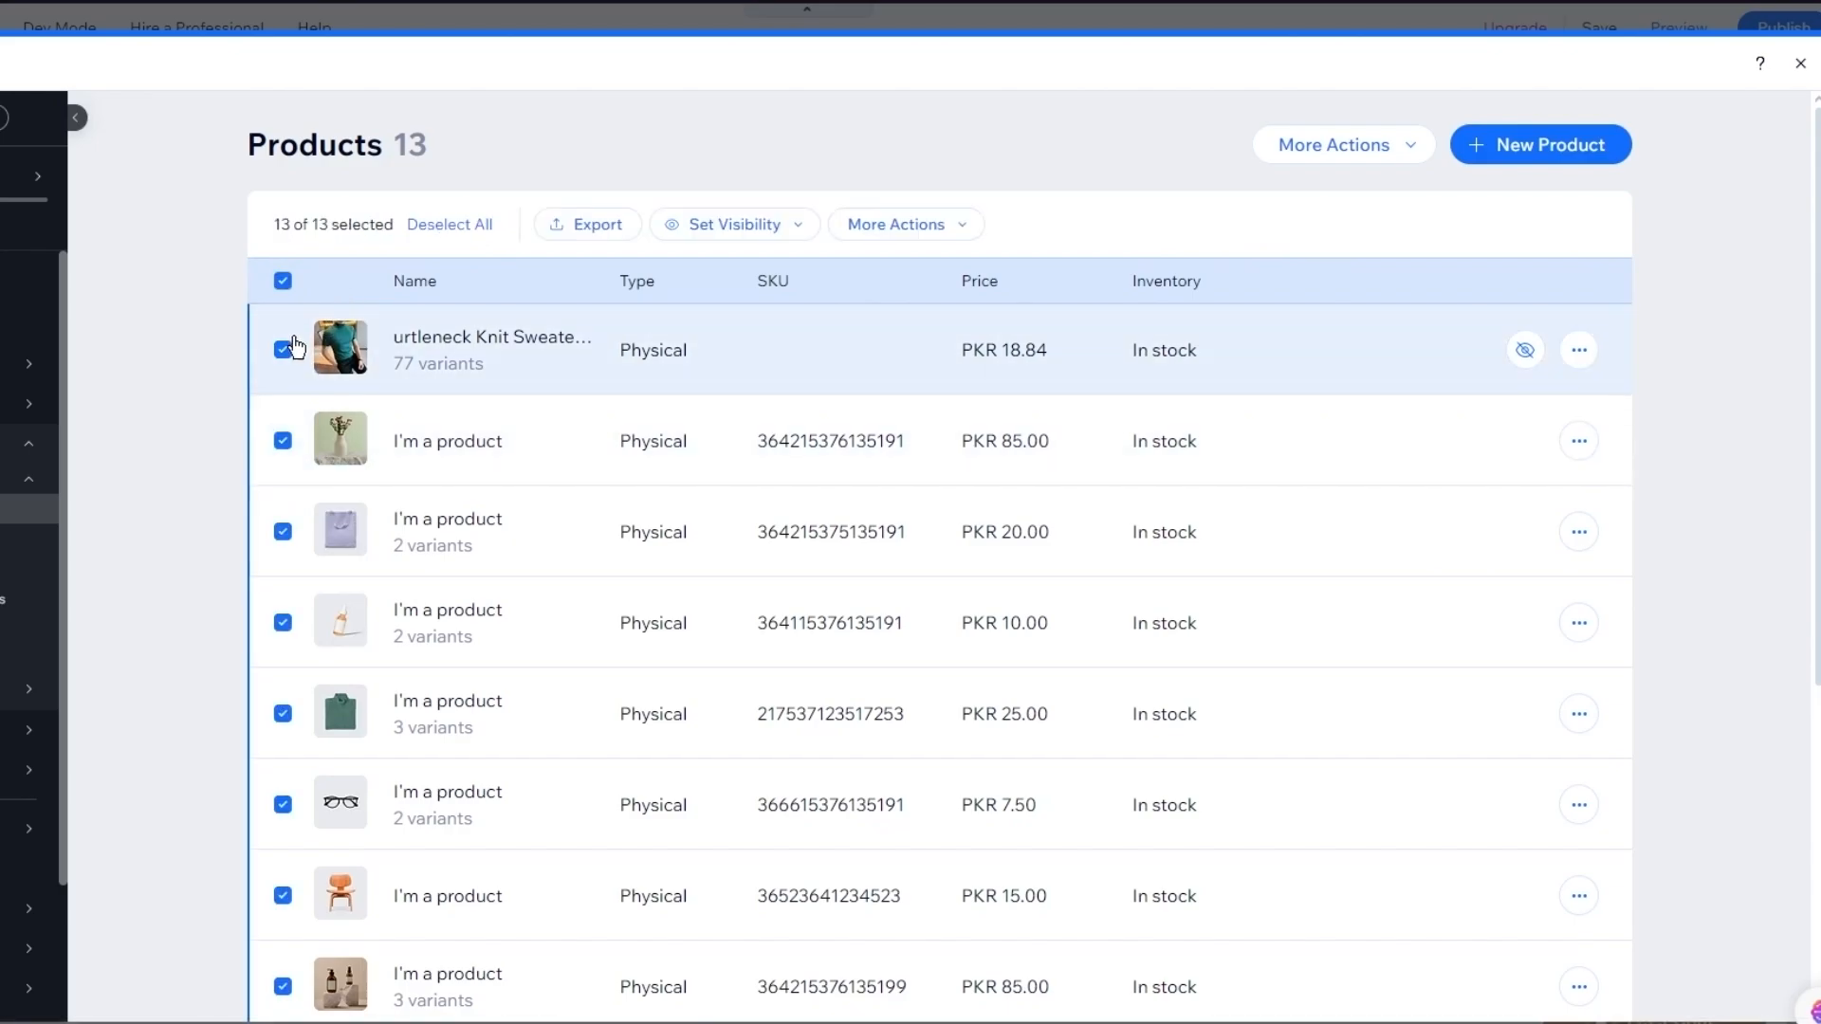
left_click(284, 350)
left_click(898, 228)
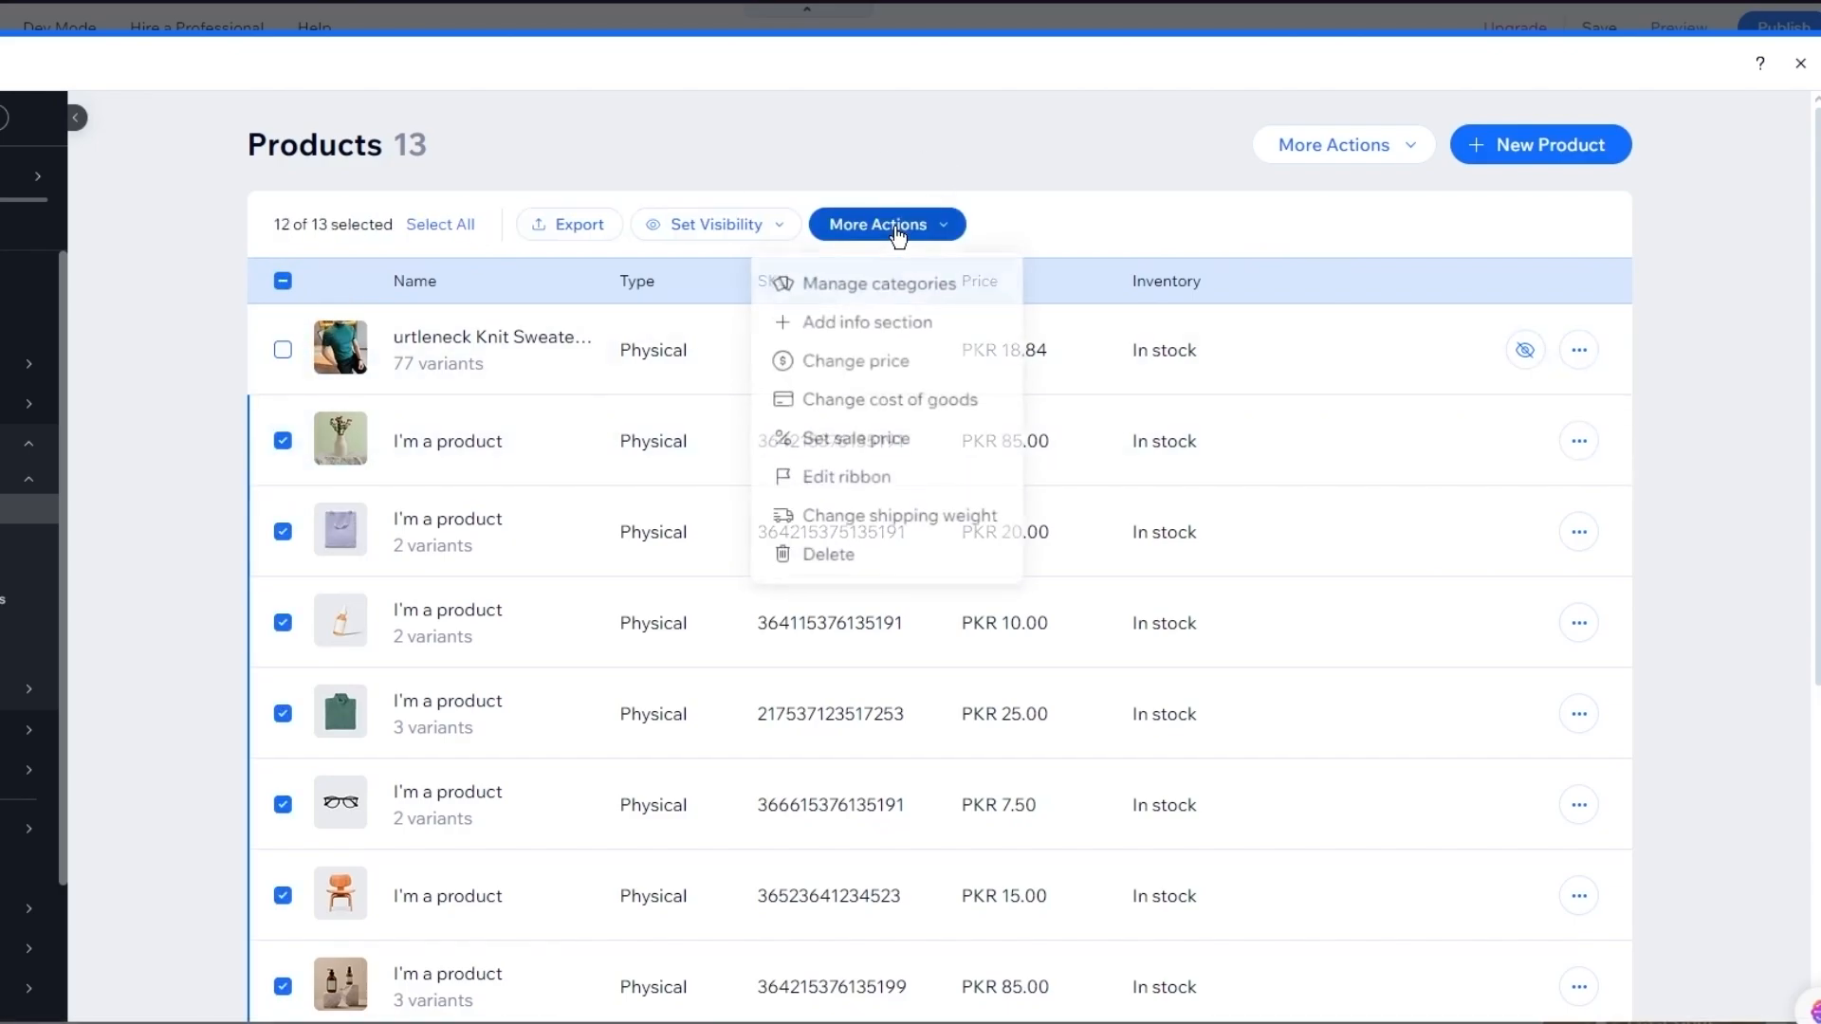
left_click(851, 556)
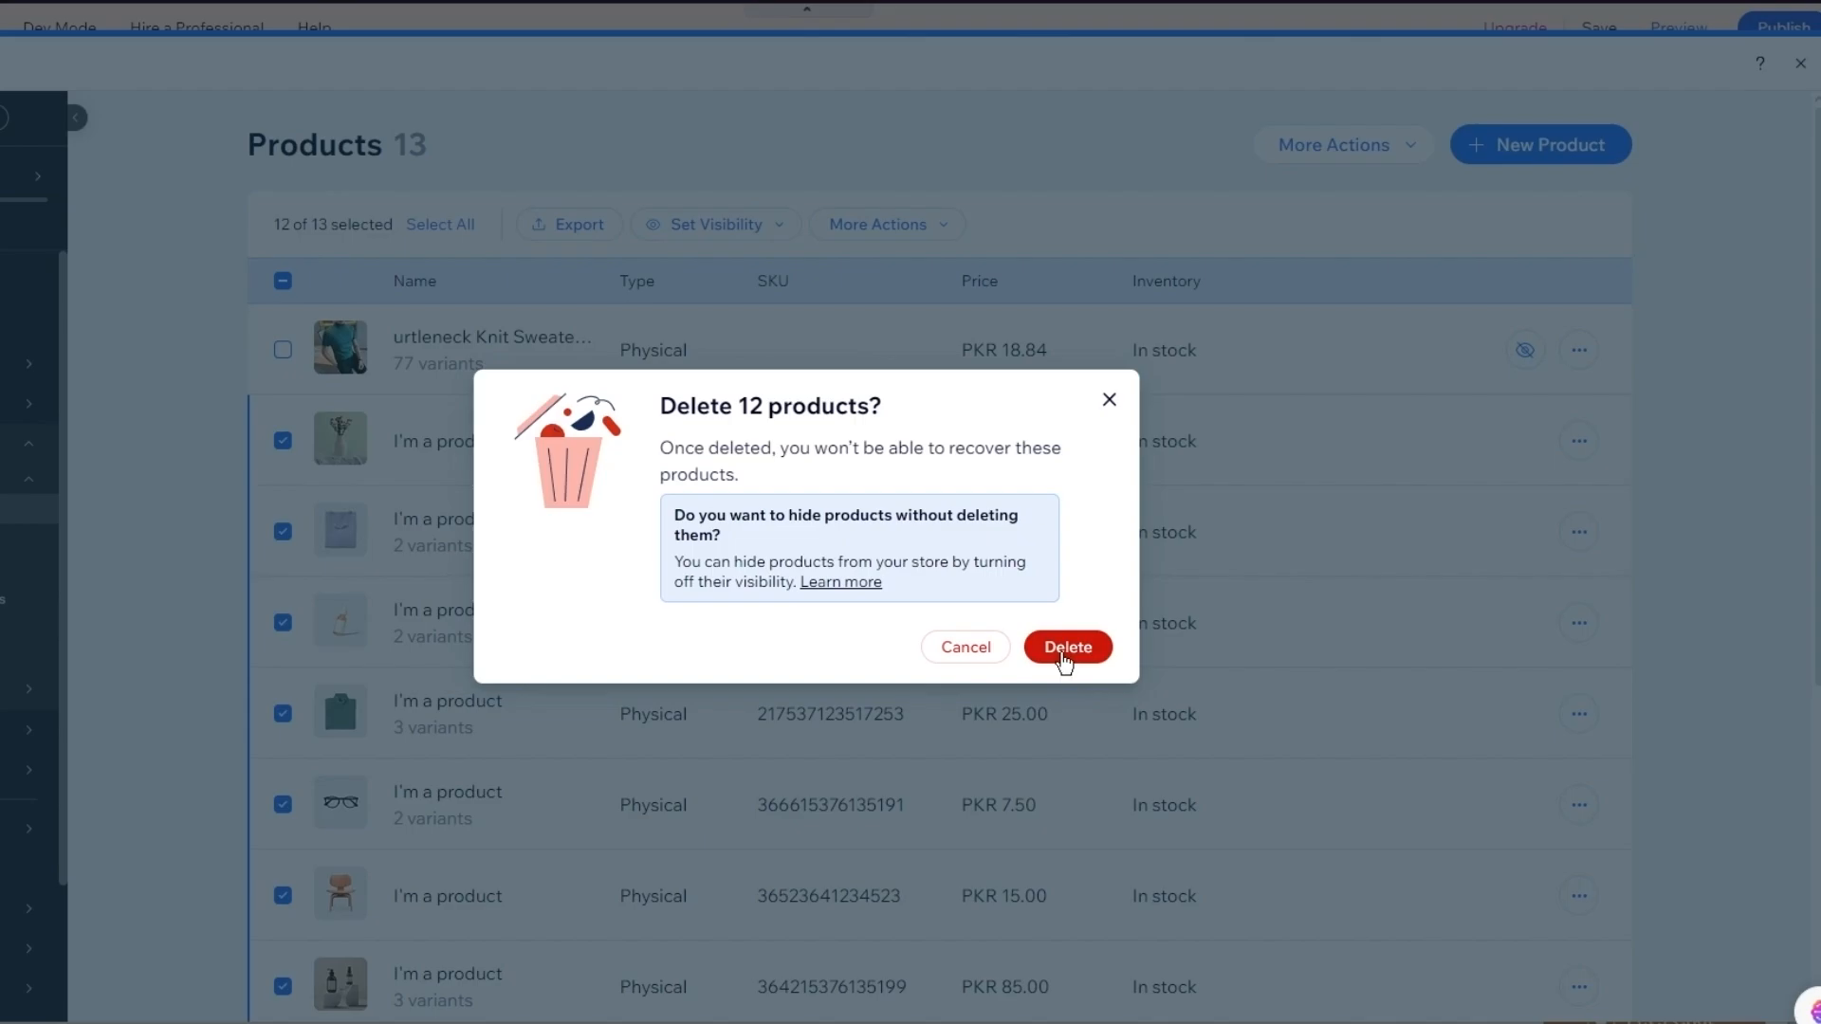
left_click(1064, 654)
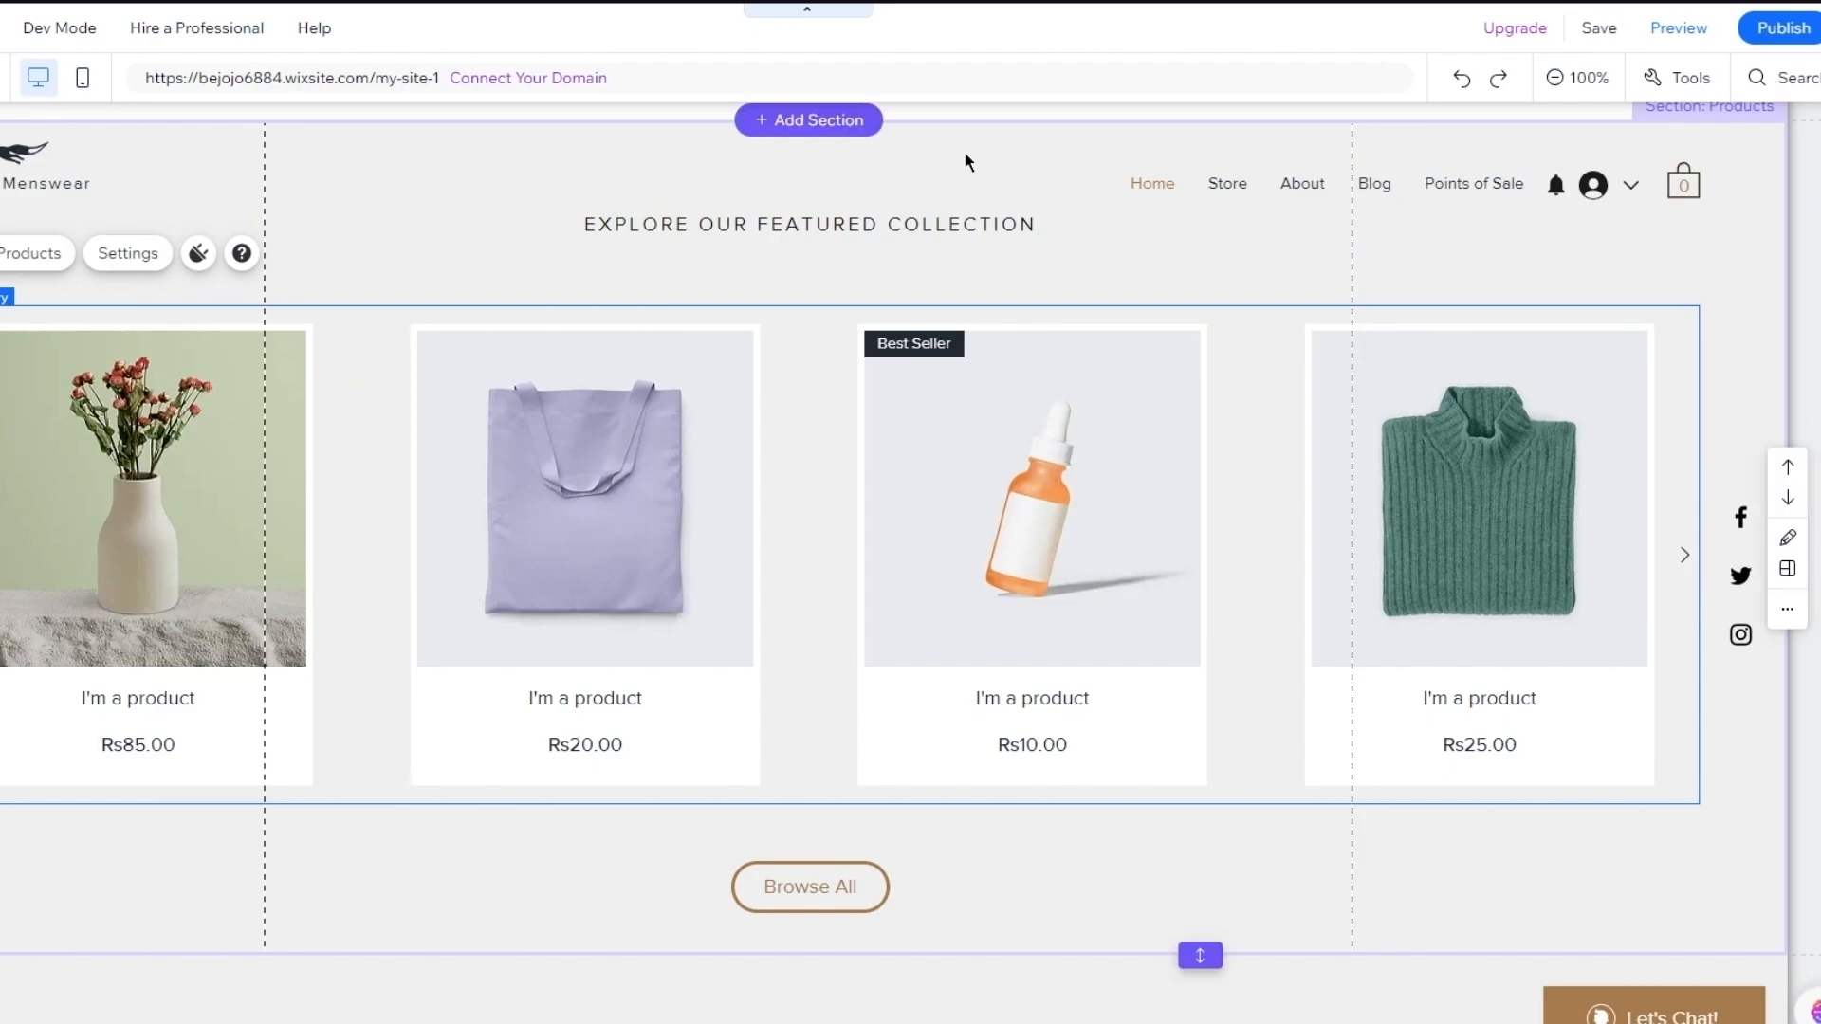
Save the site with Ctrl+S and close the 'Your Site Is Saved' dialog
left_click(1590, 34)
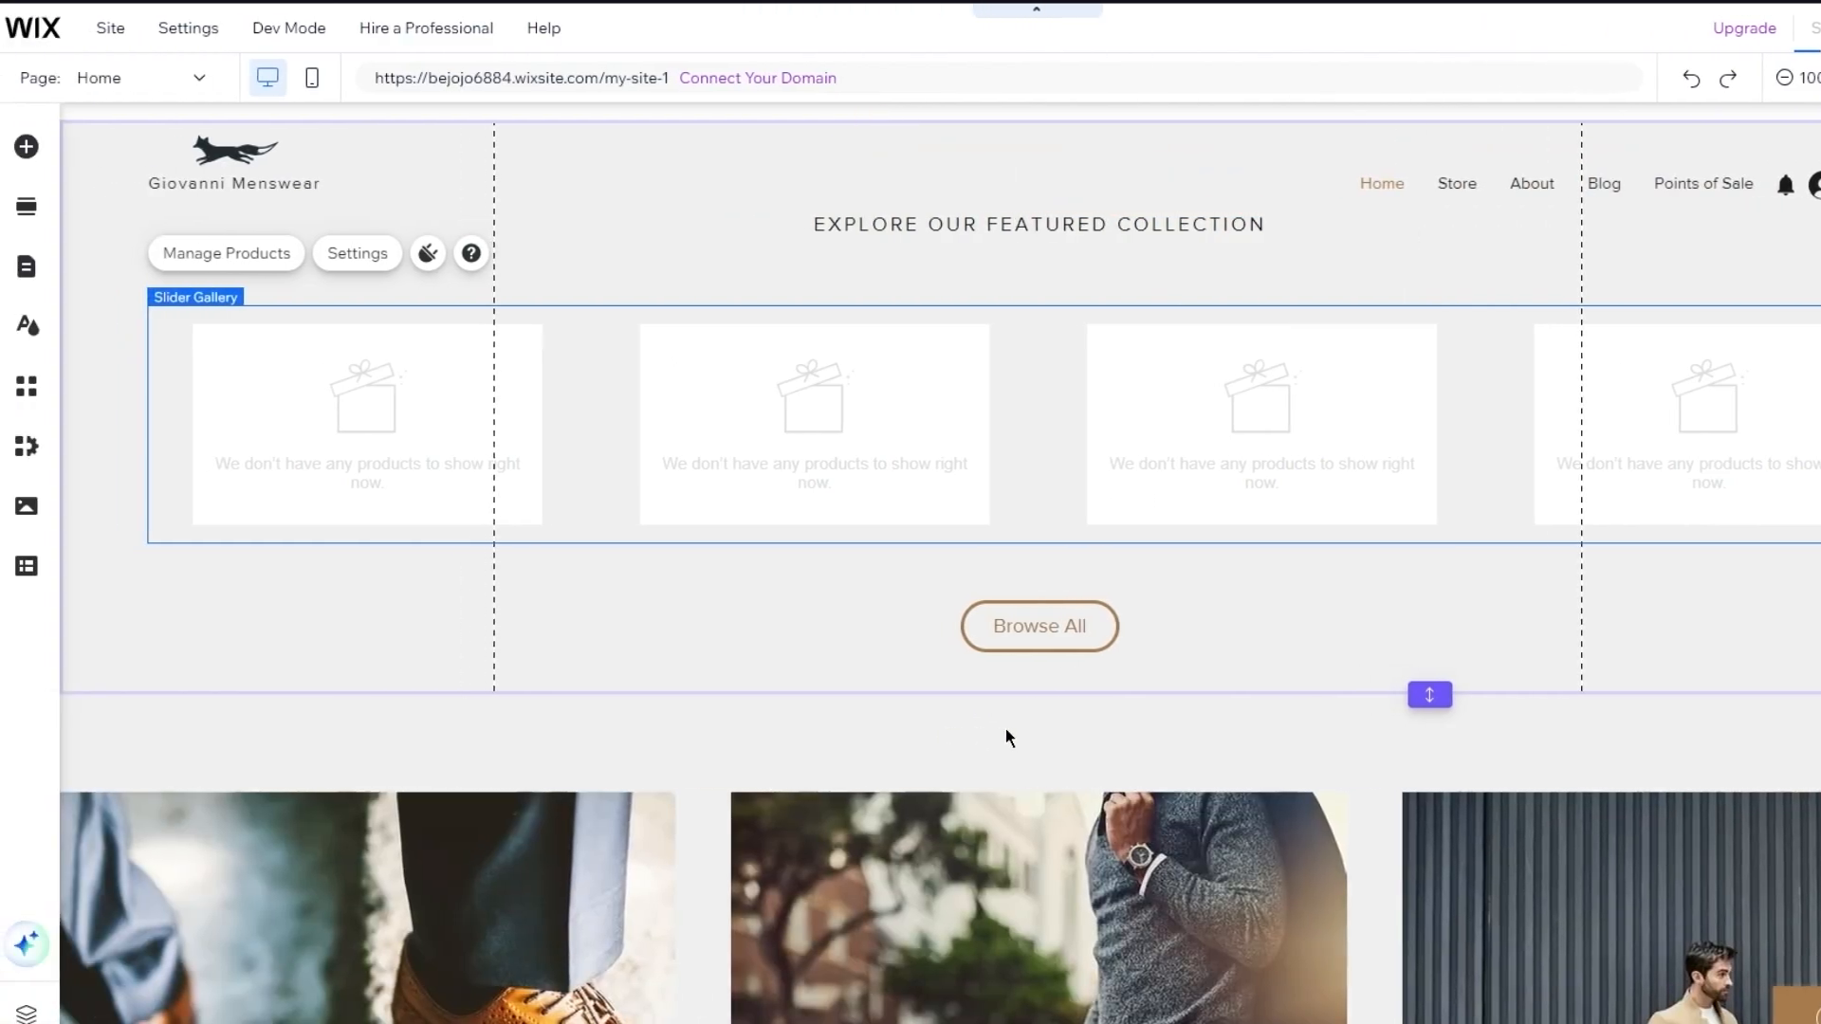
scroll(585, 524, "up", 3)
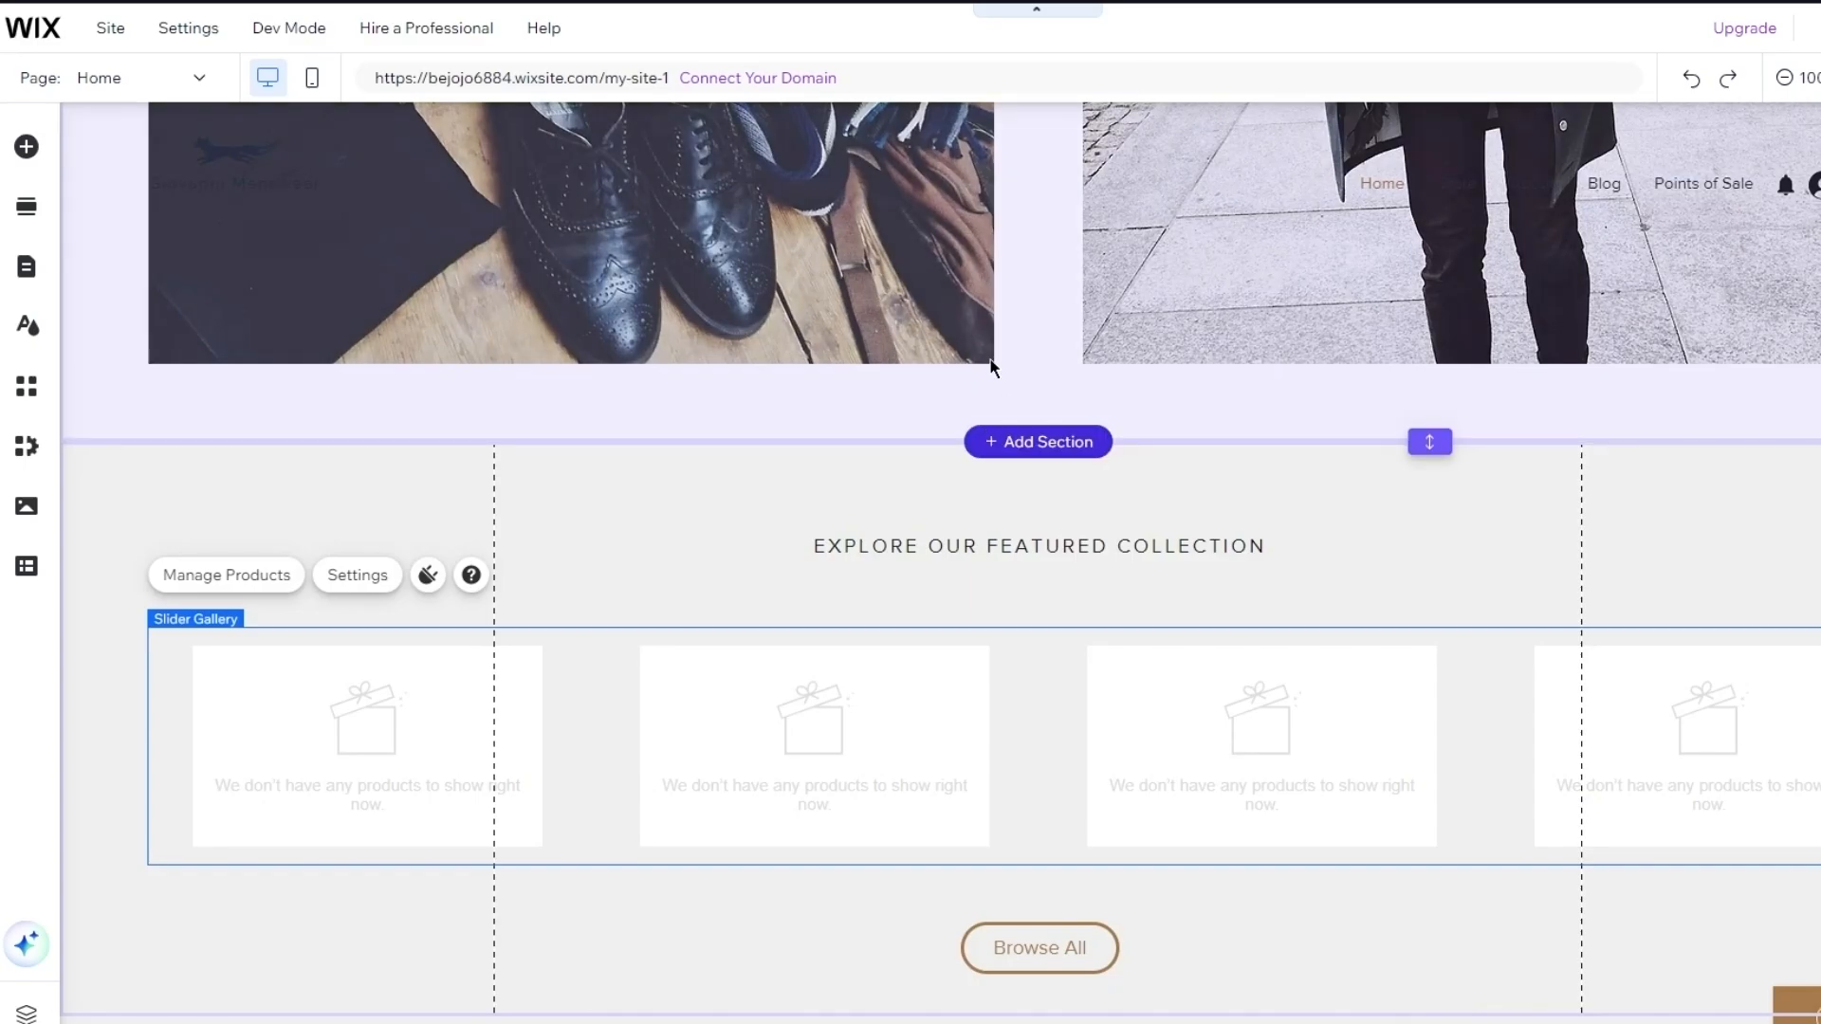
scroll(1267, 265, "up", 10)
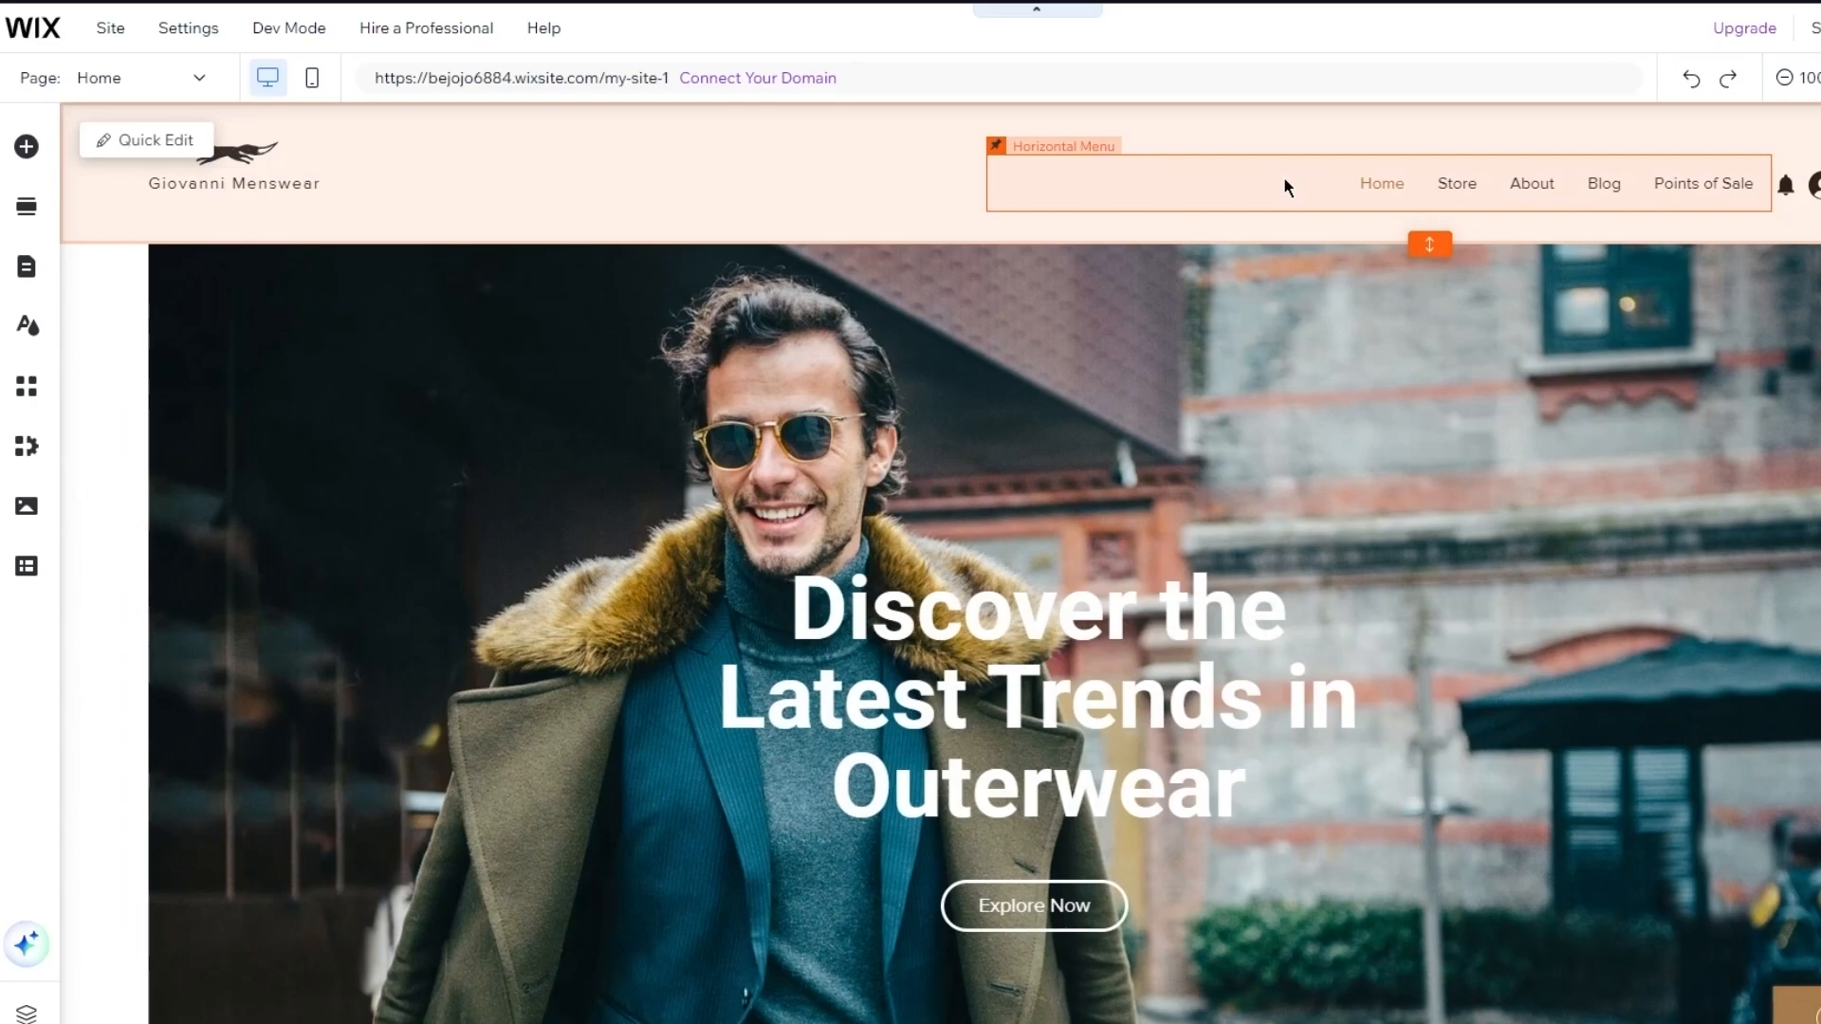
key("ctrl+s")
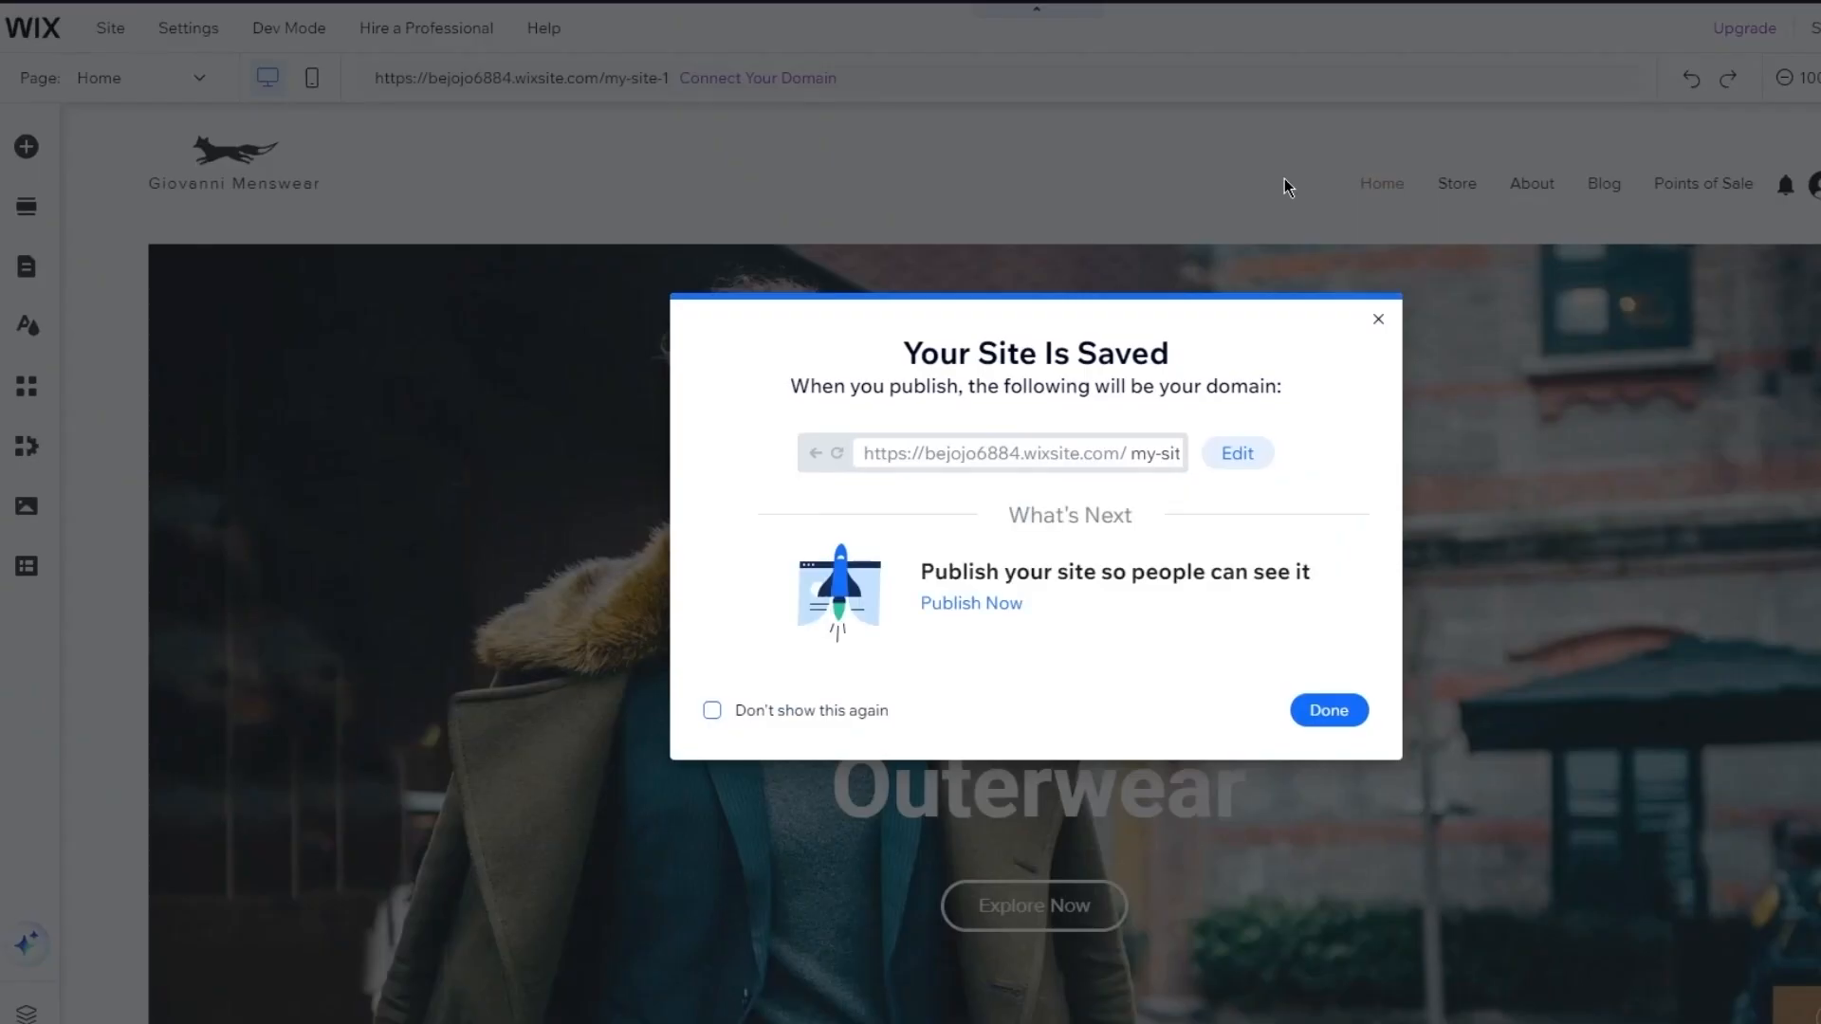
left_click(1378, 318)
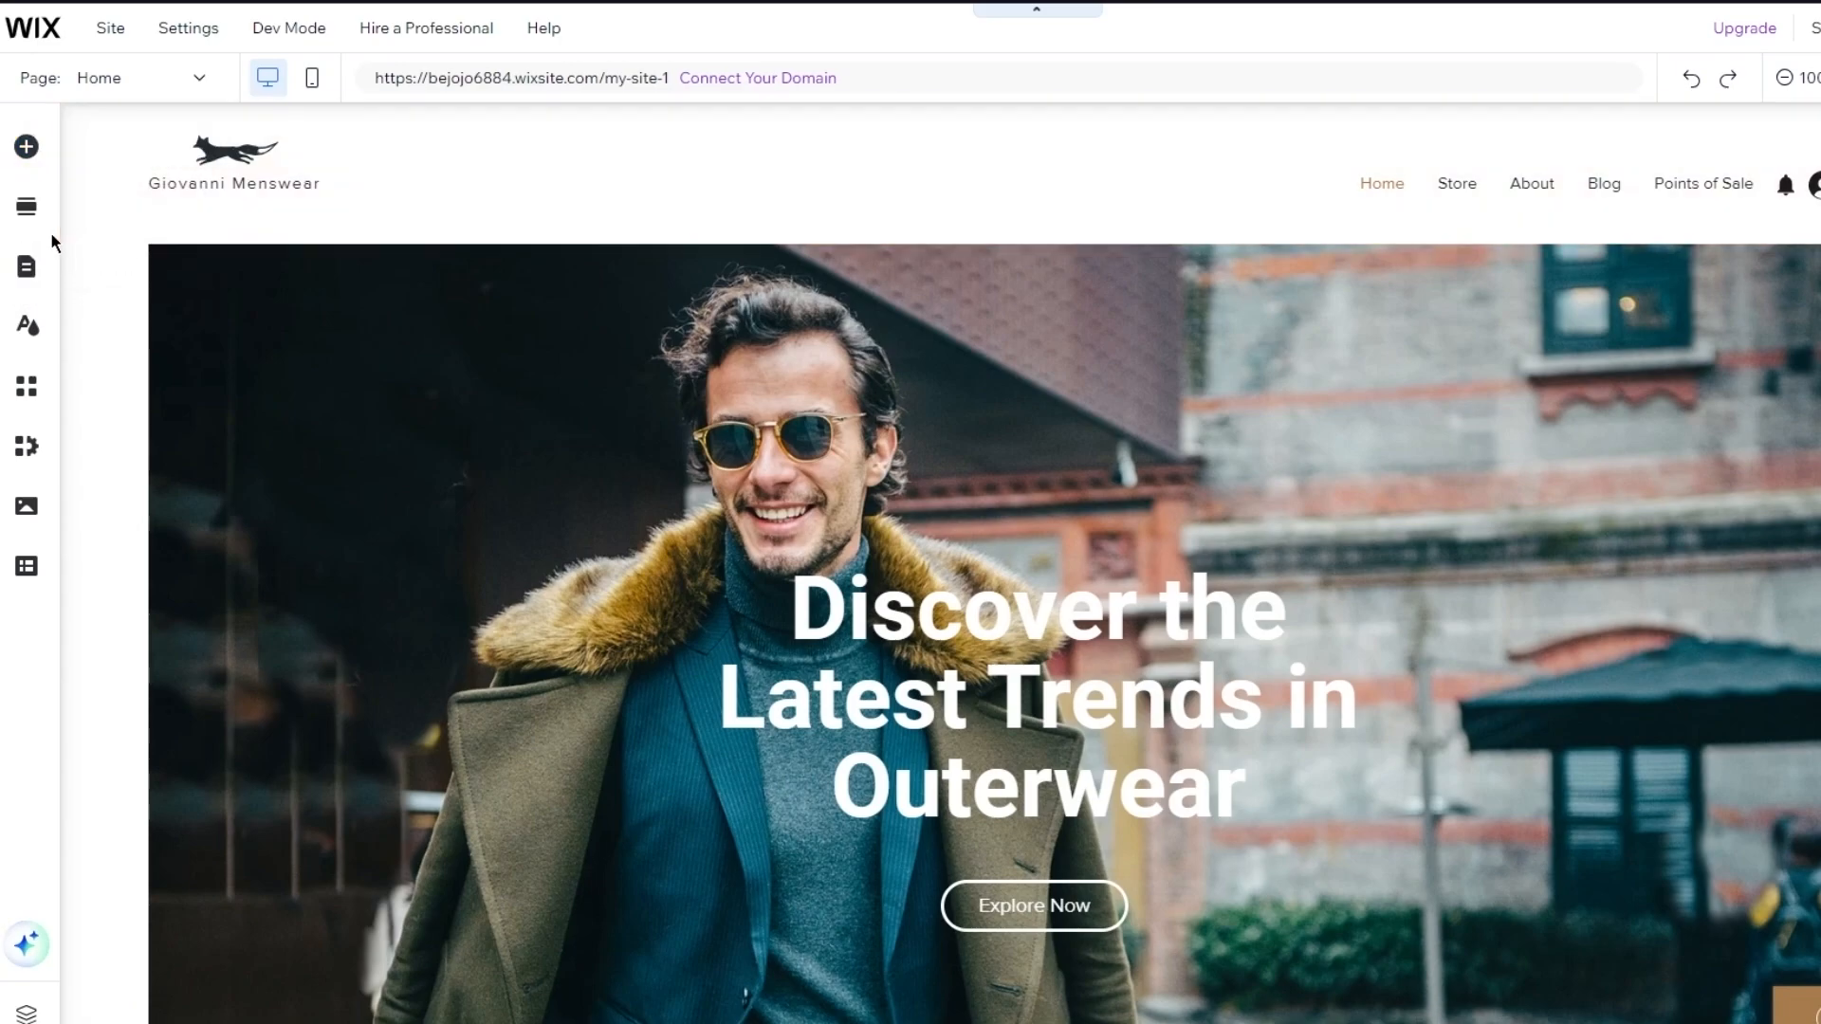
Drag the premade Contact form from Add Elements > Contact & Forms onto the Home page
left_click(32, 149)
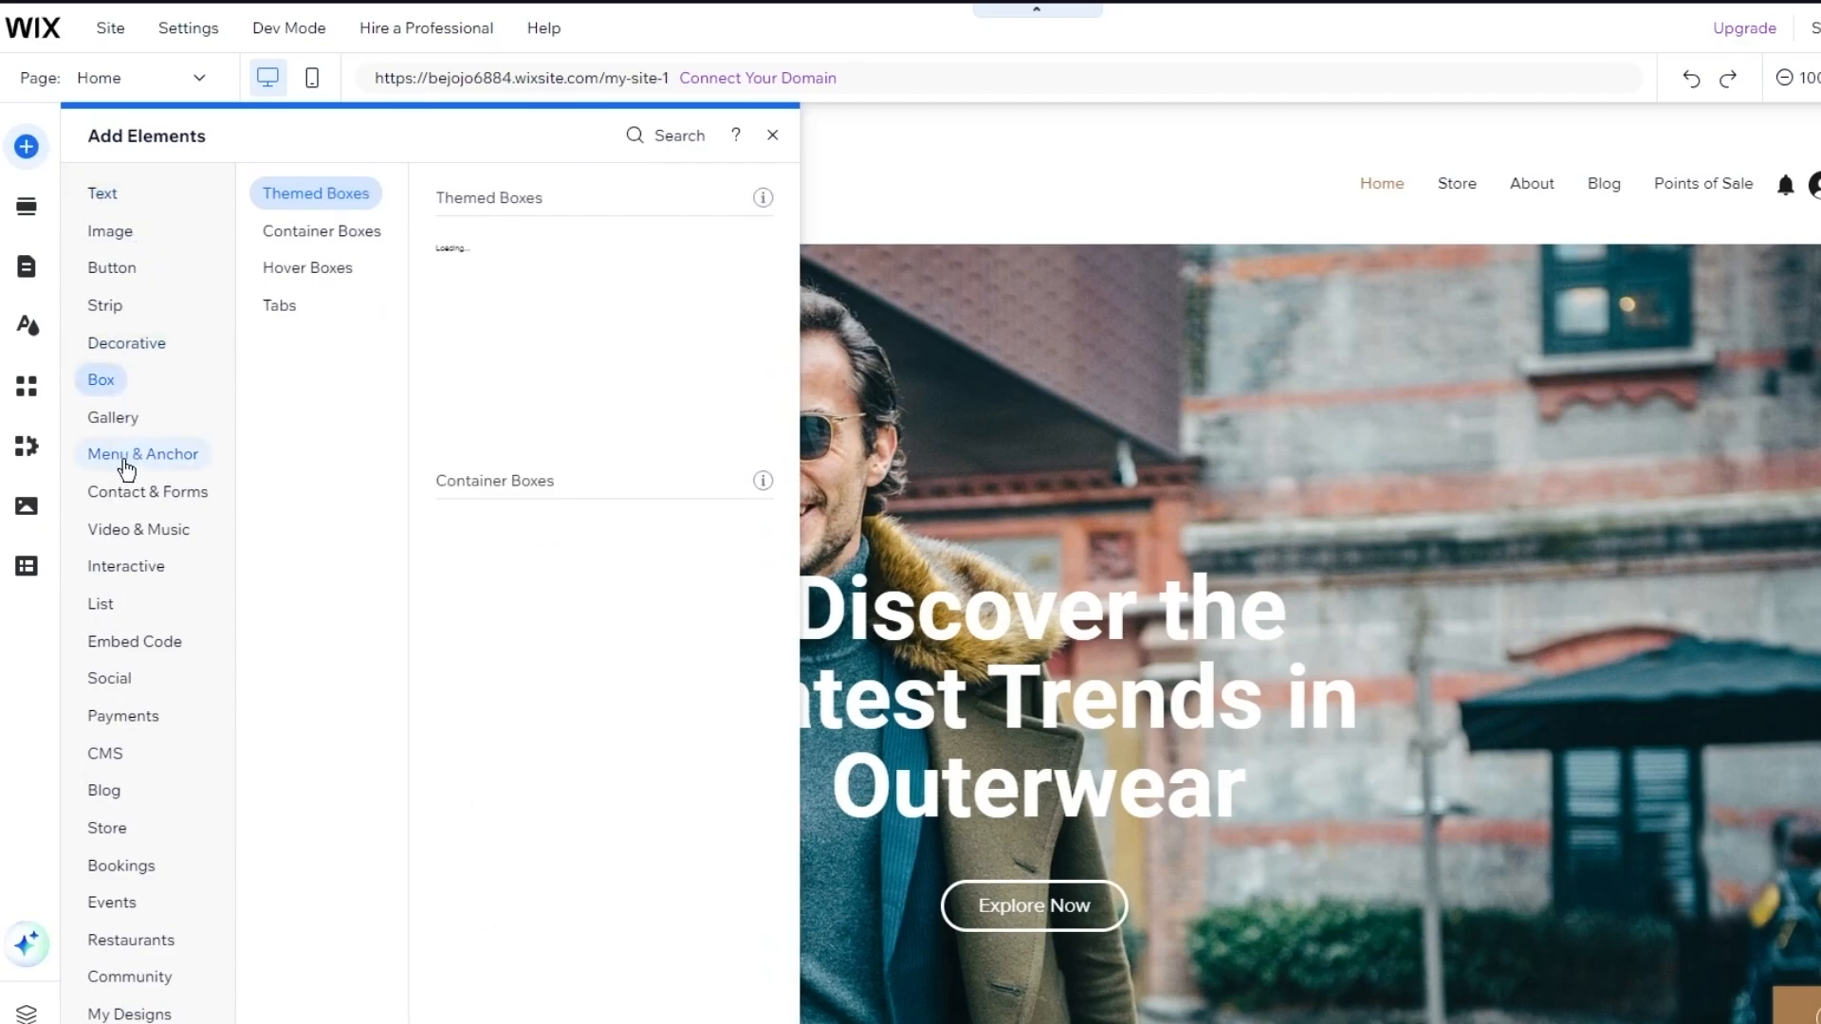
mouse_move(126, 509)
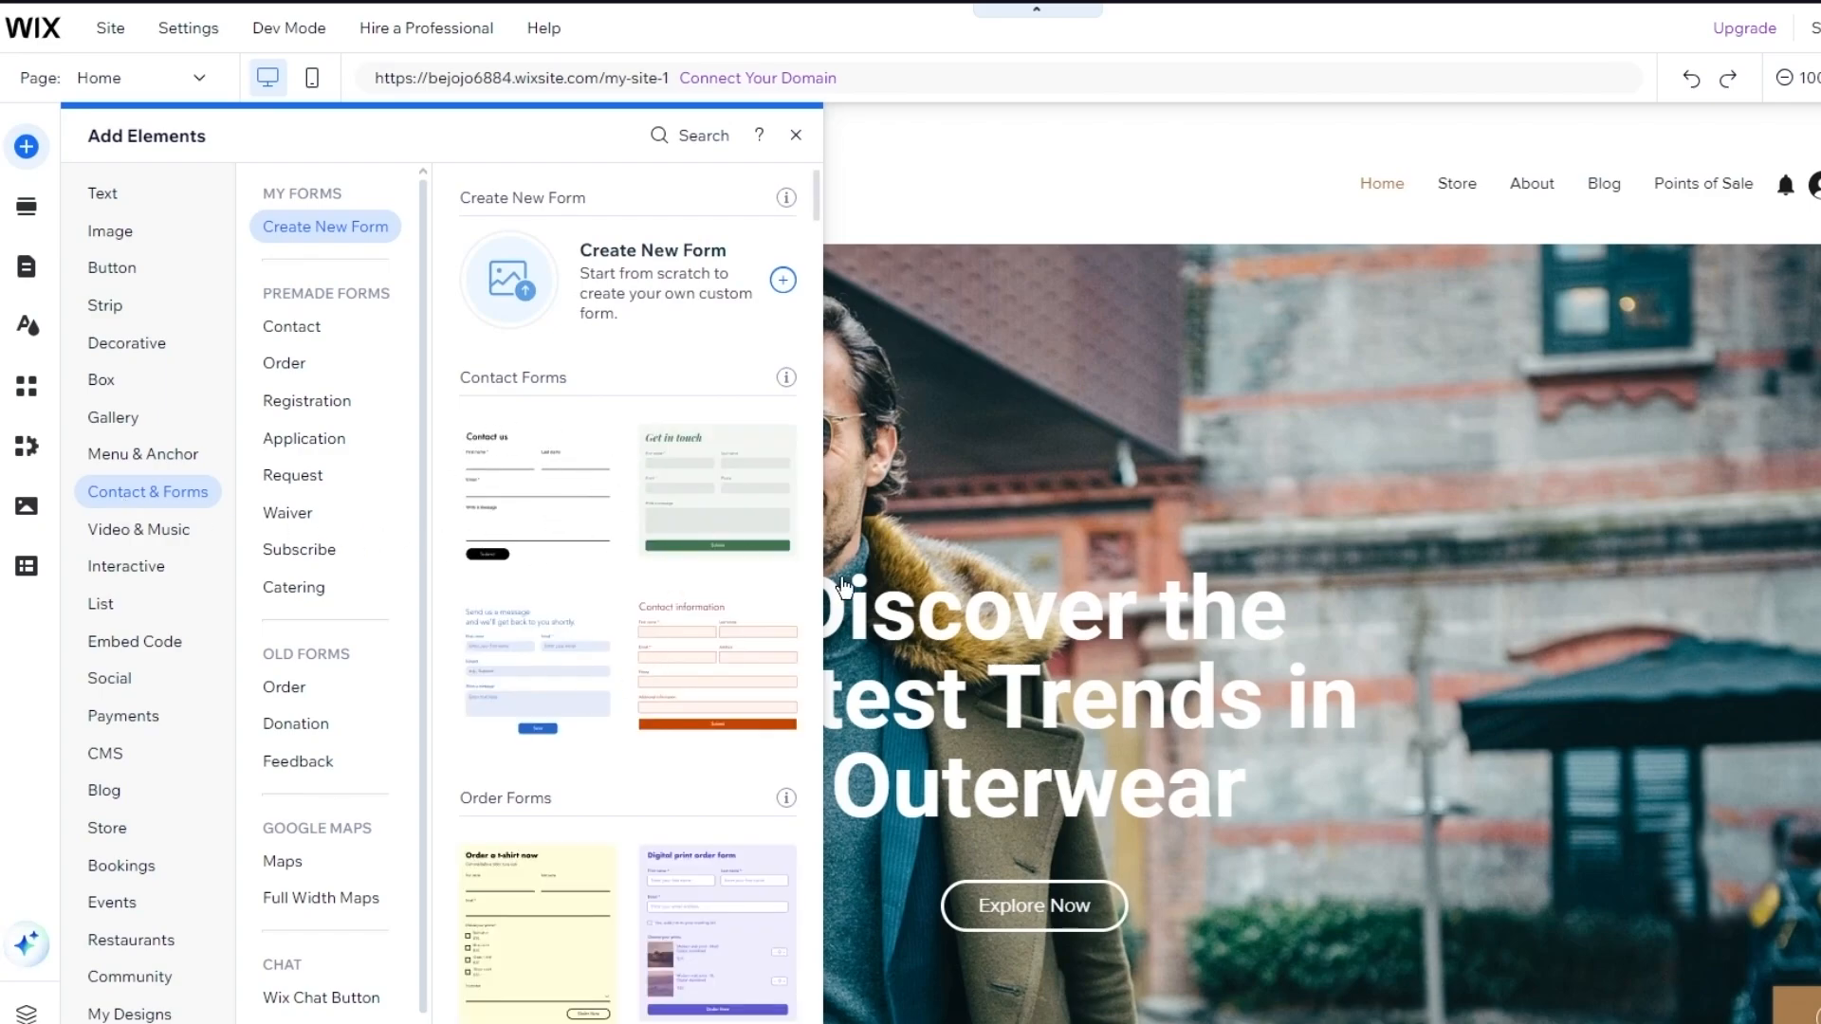
left_click_drag(569, 475, 1239, 554)
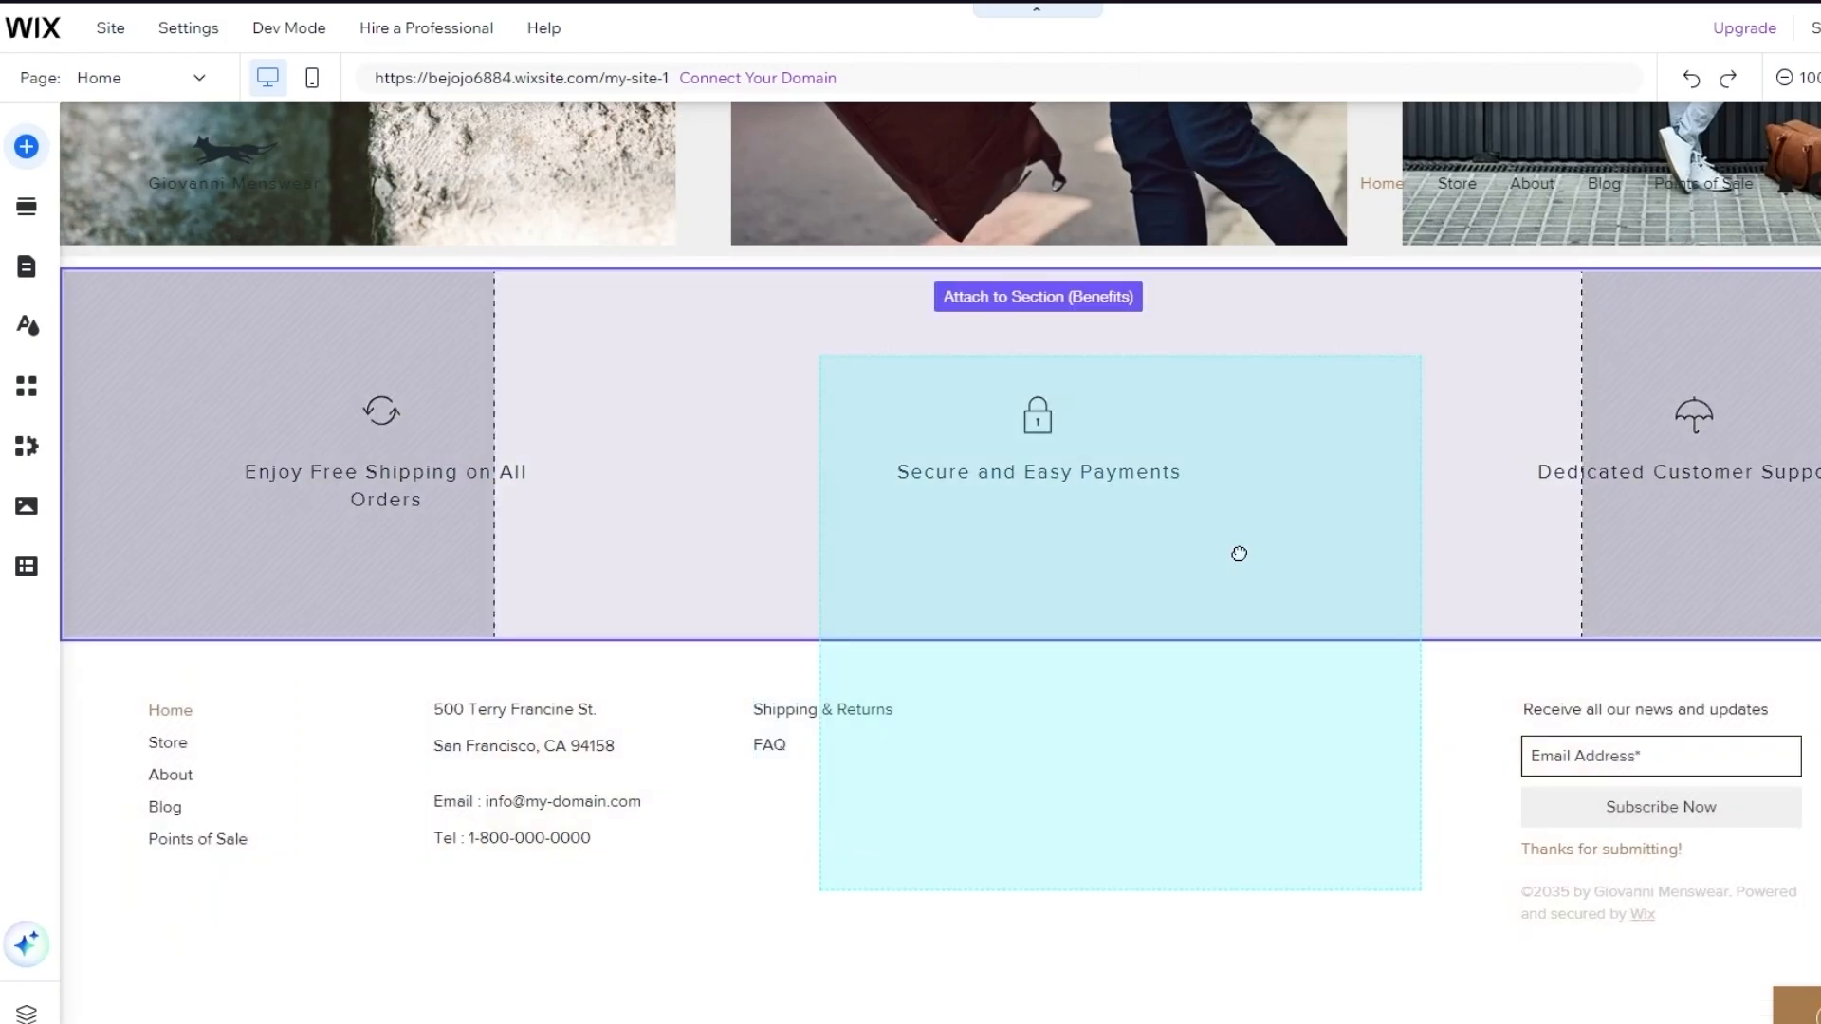
Move the Contact us form into the benefits strip's middle column, between free shipping and customer support
left_click_drag(1238, 554, 1243, 563)
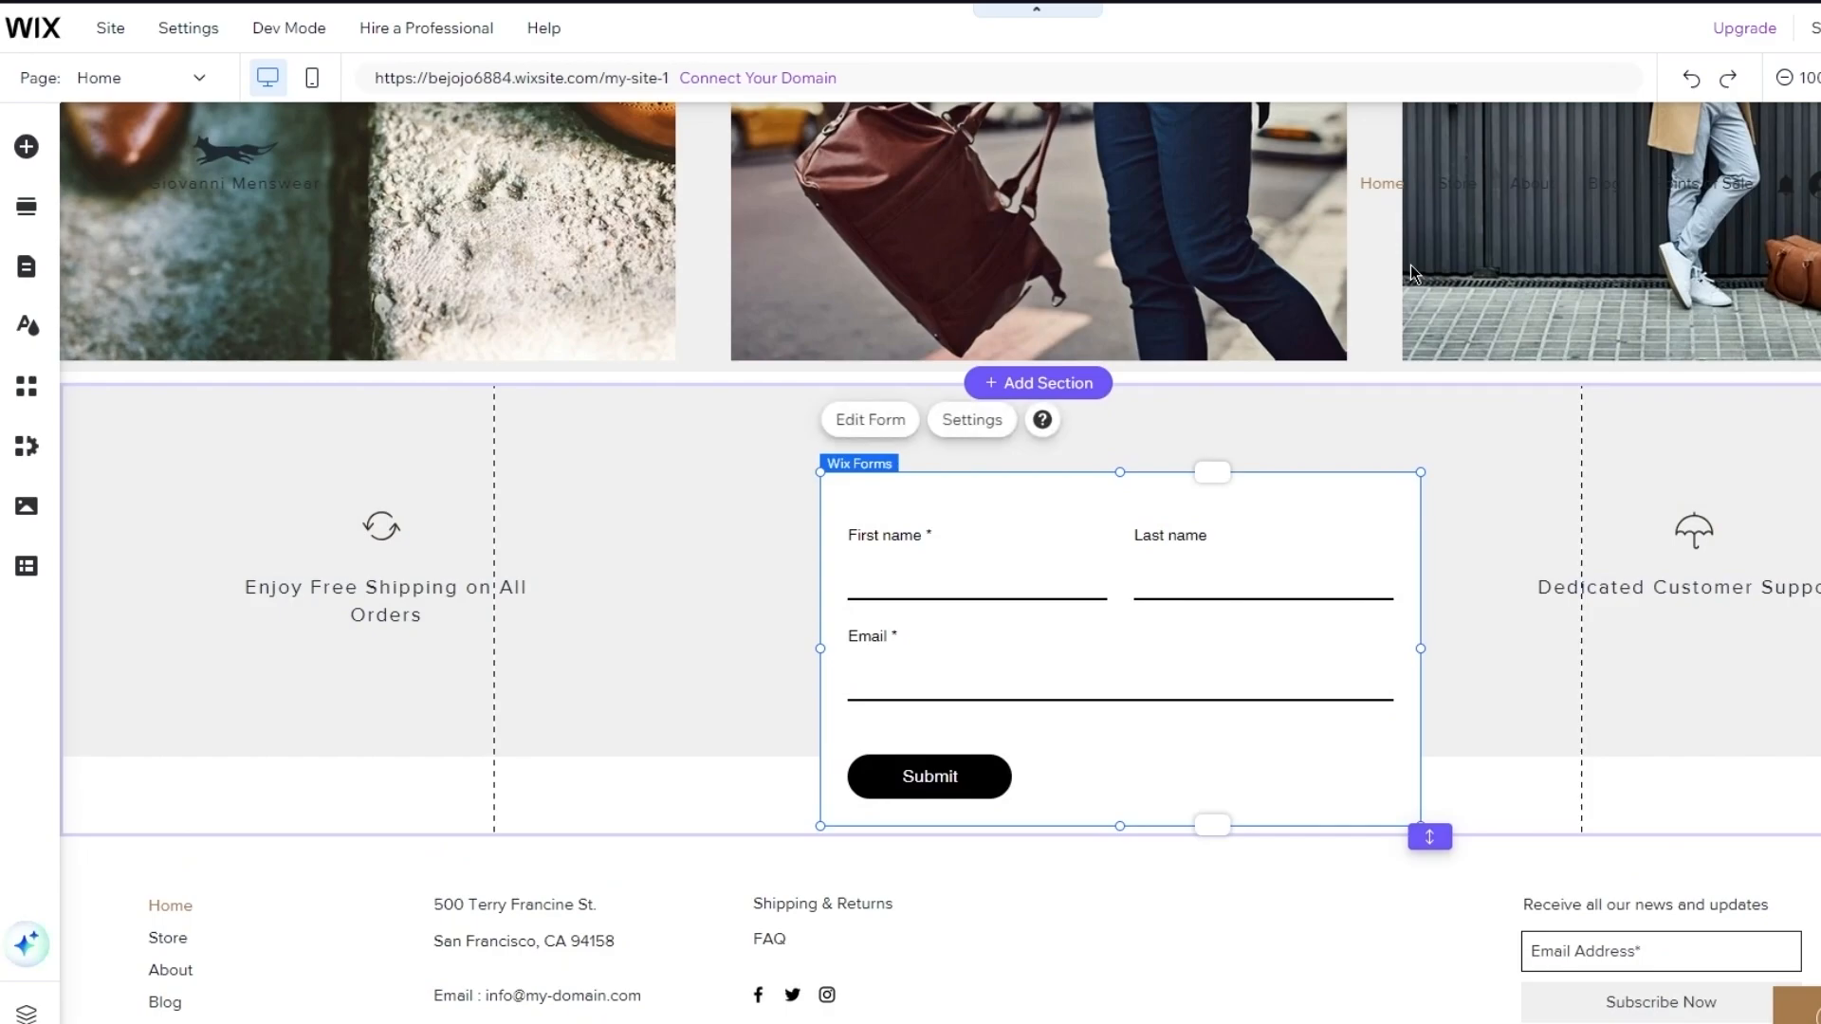
left_click_drag(1345, 517, 1262, 443)
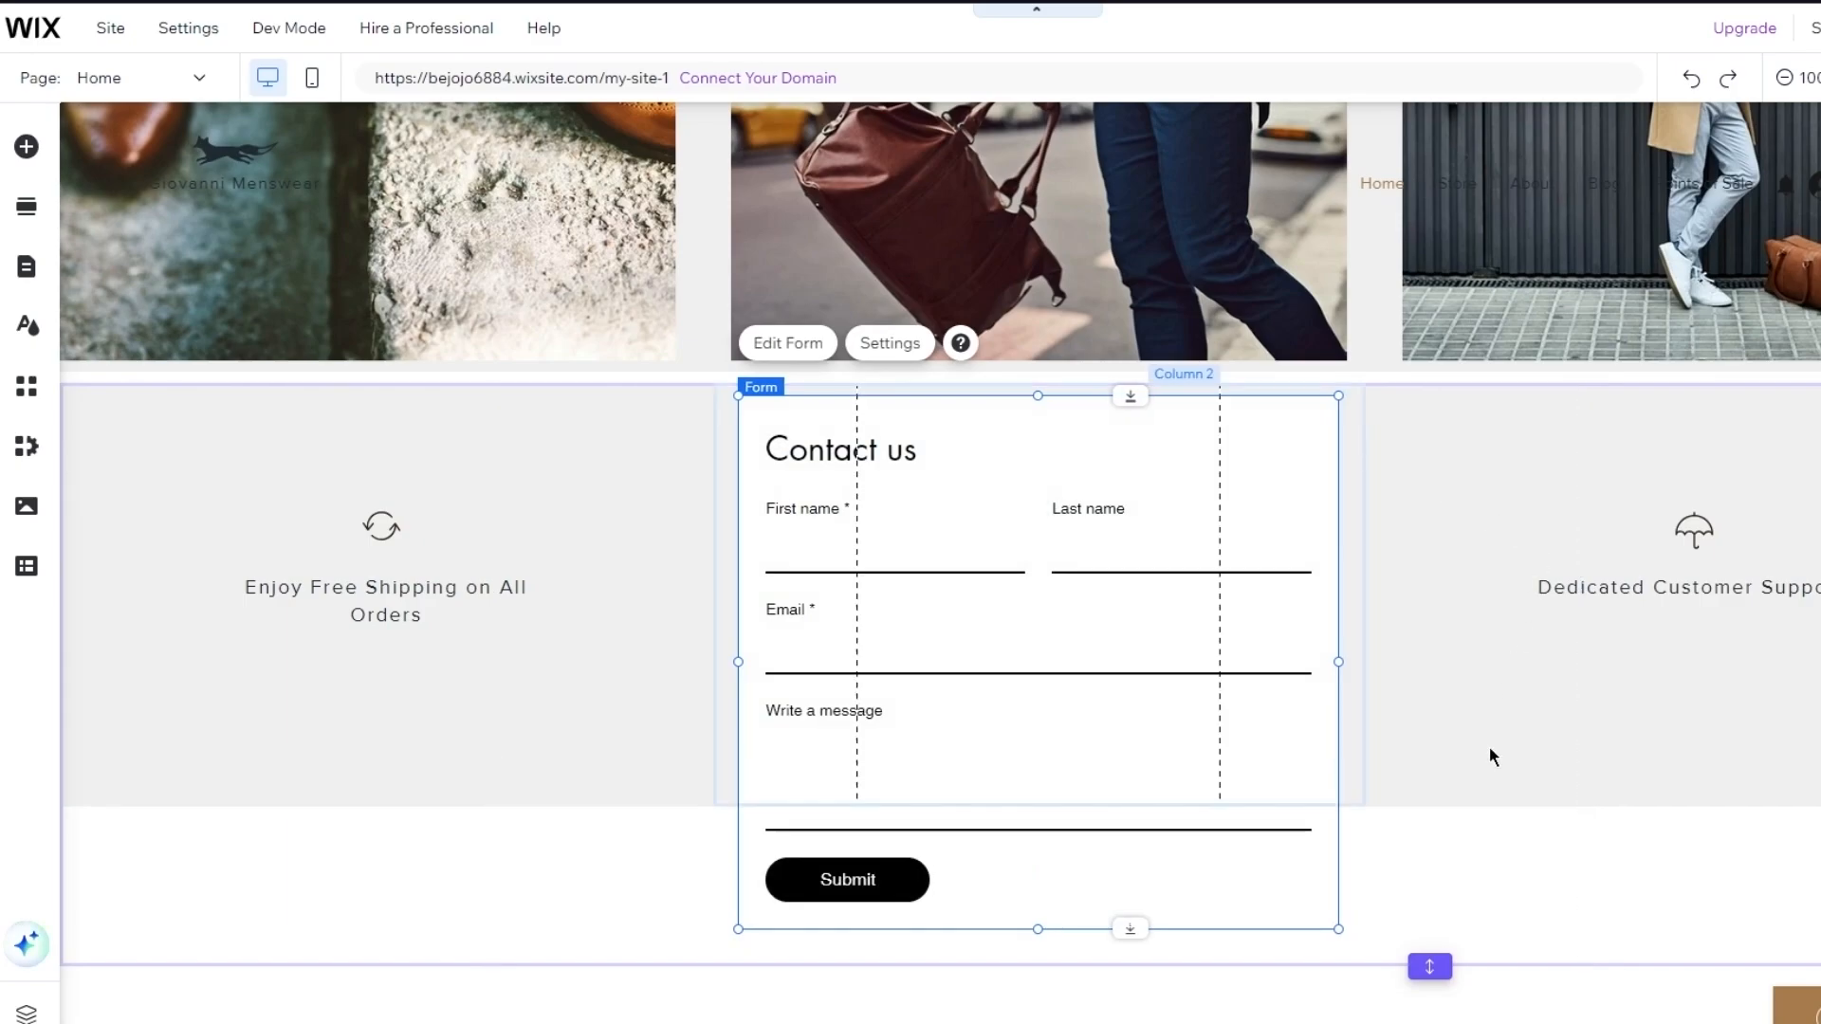
left_click(1499, 870)
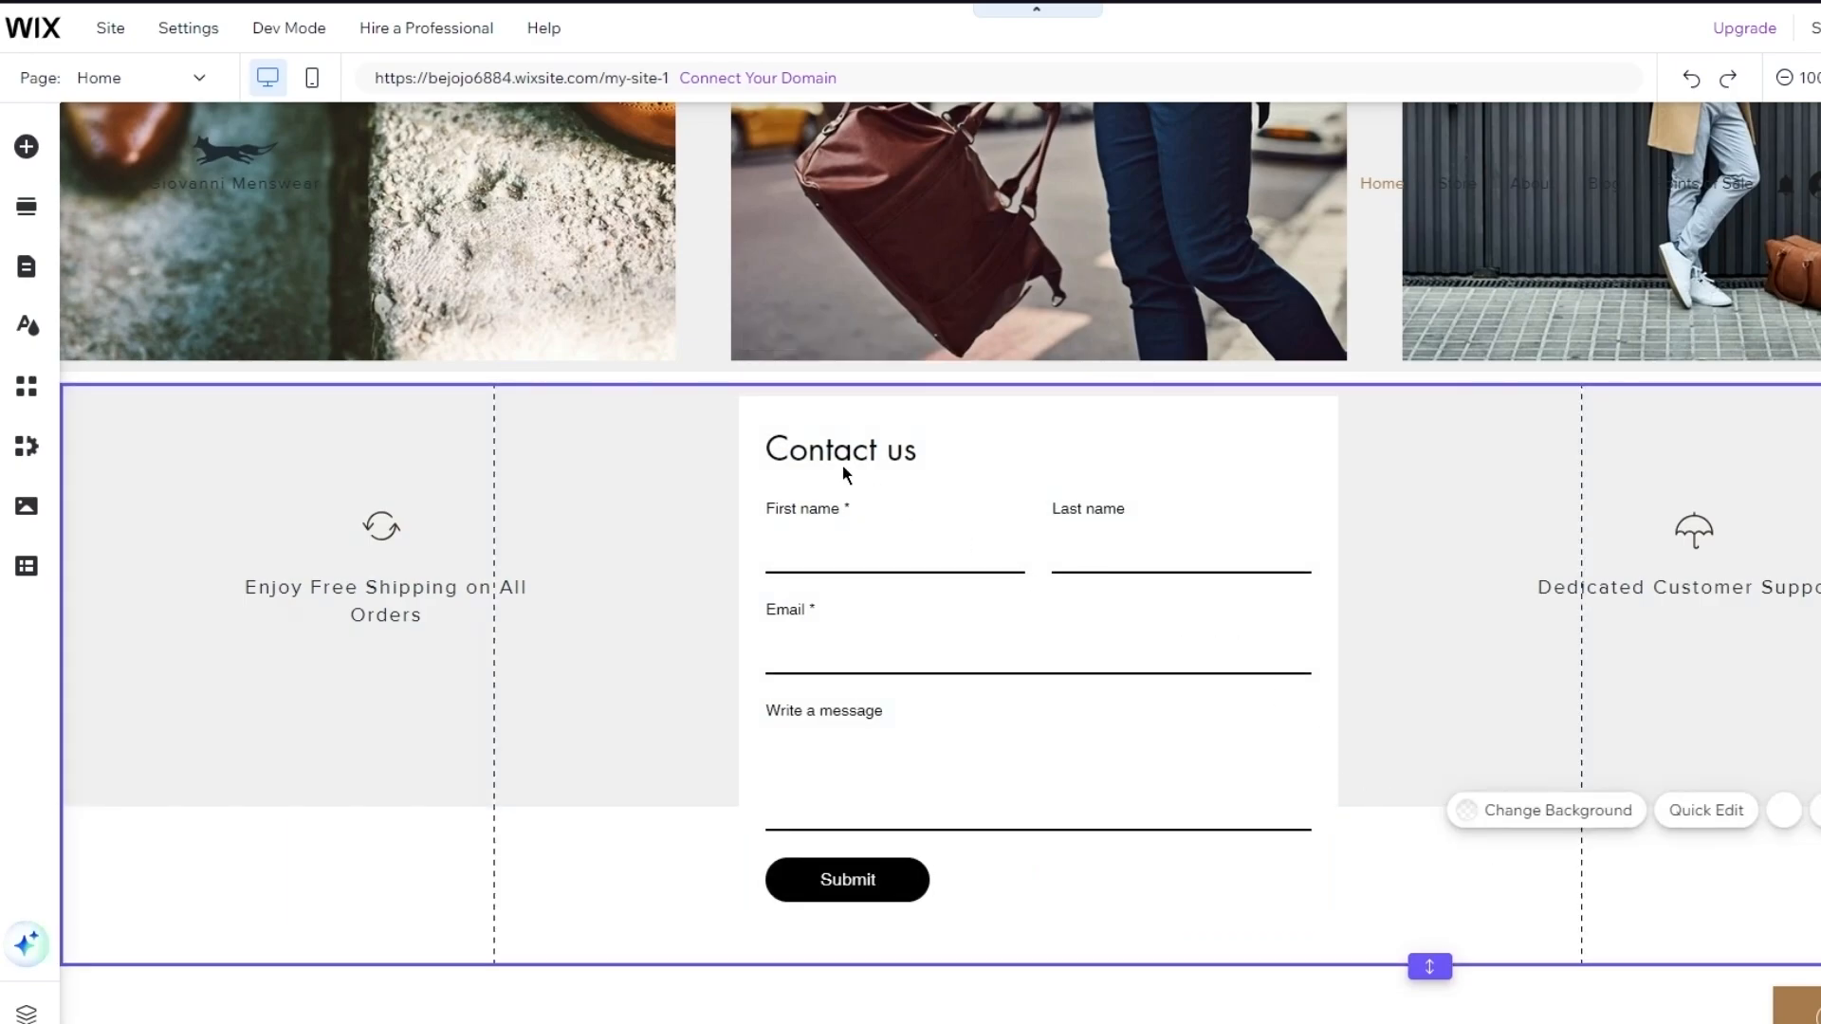
scroll(1443, 474, "up", 15)
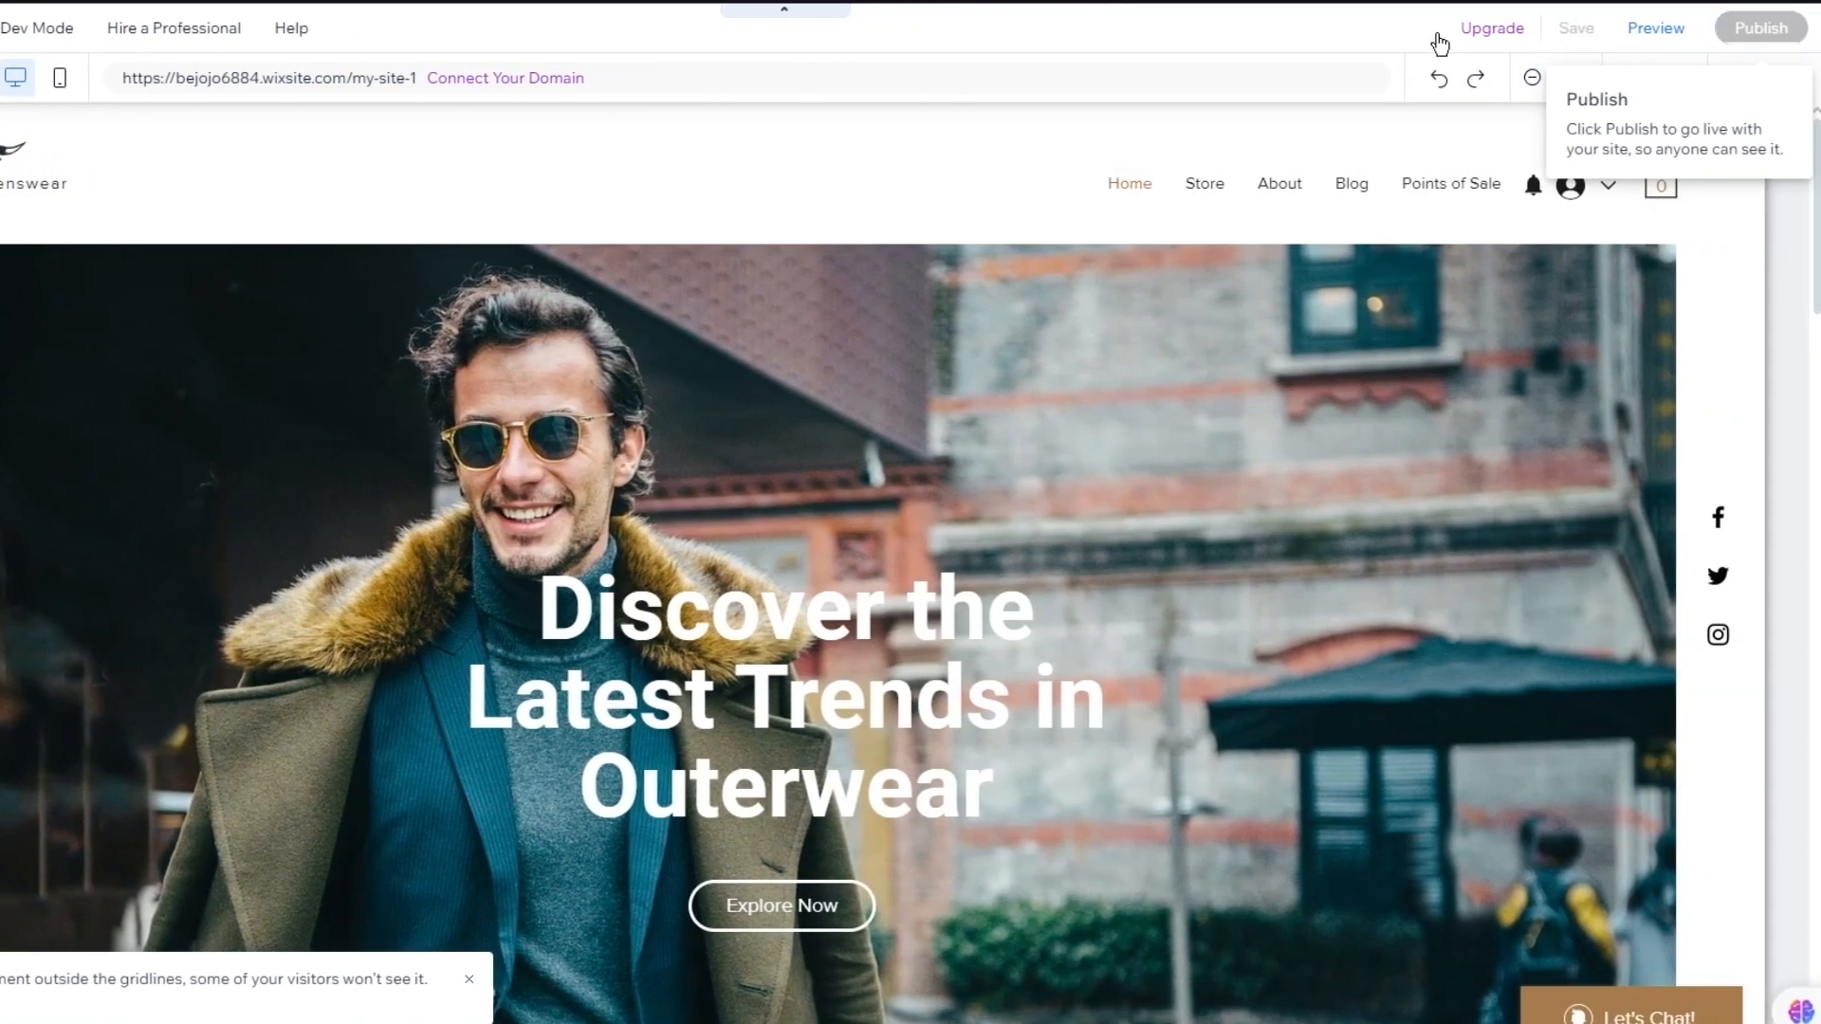
Publish the site and continue from the Congratulations dialog to the Dashboard
left_click(1200, 131)
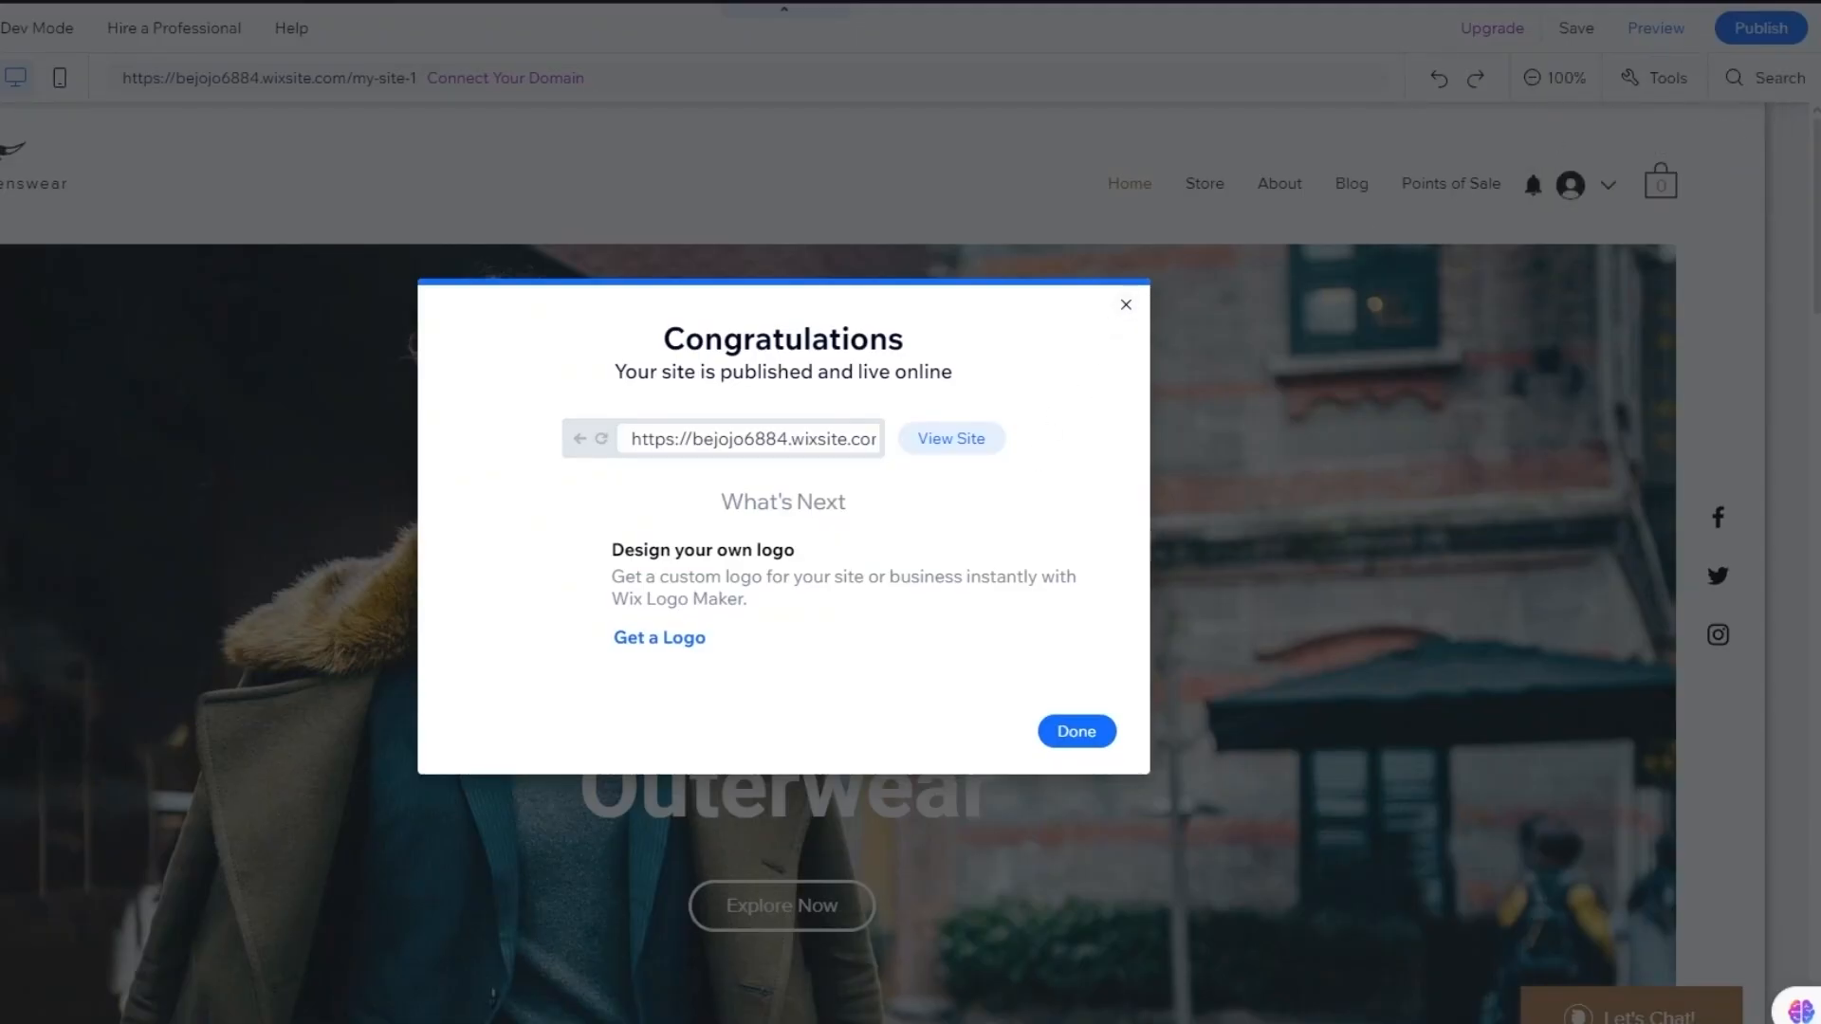
left_click(1125, 304)
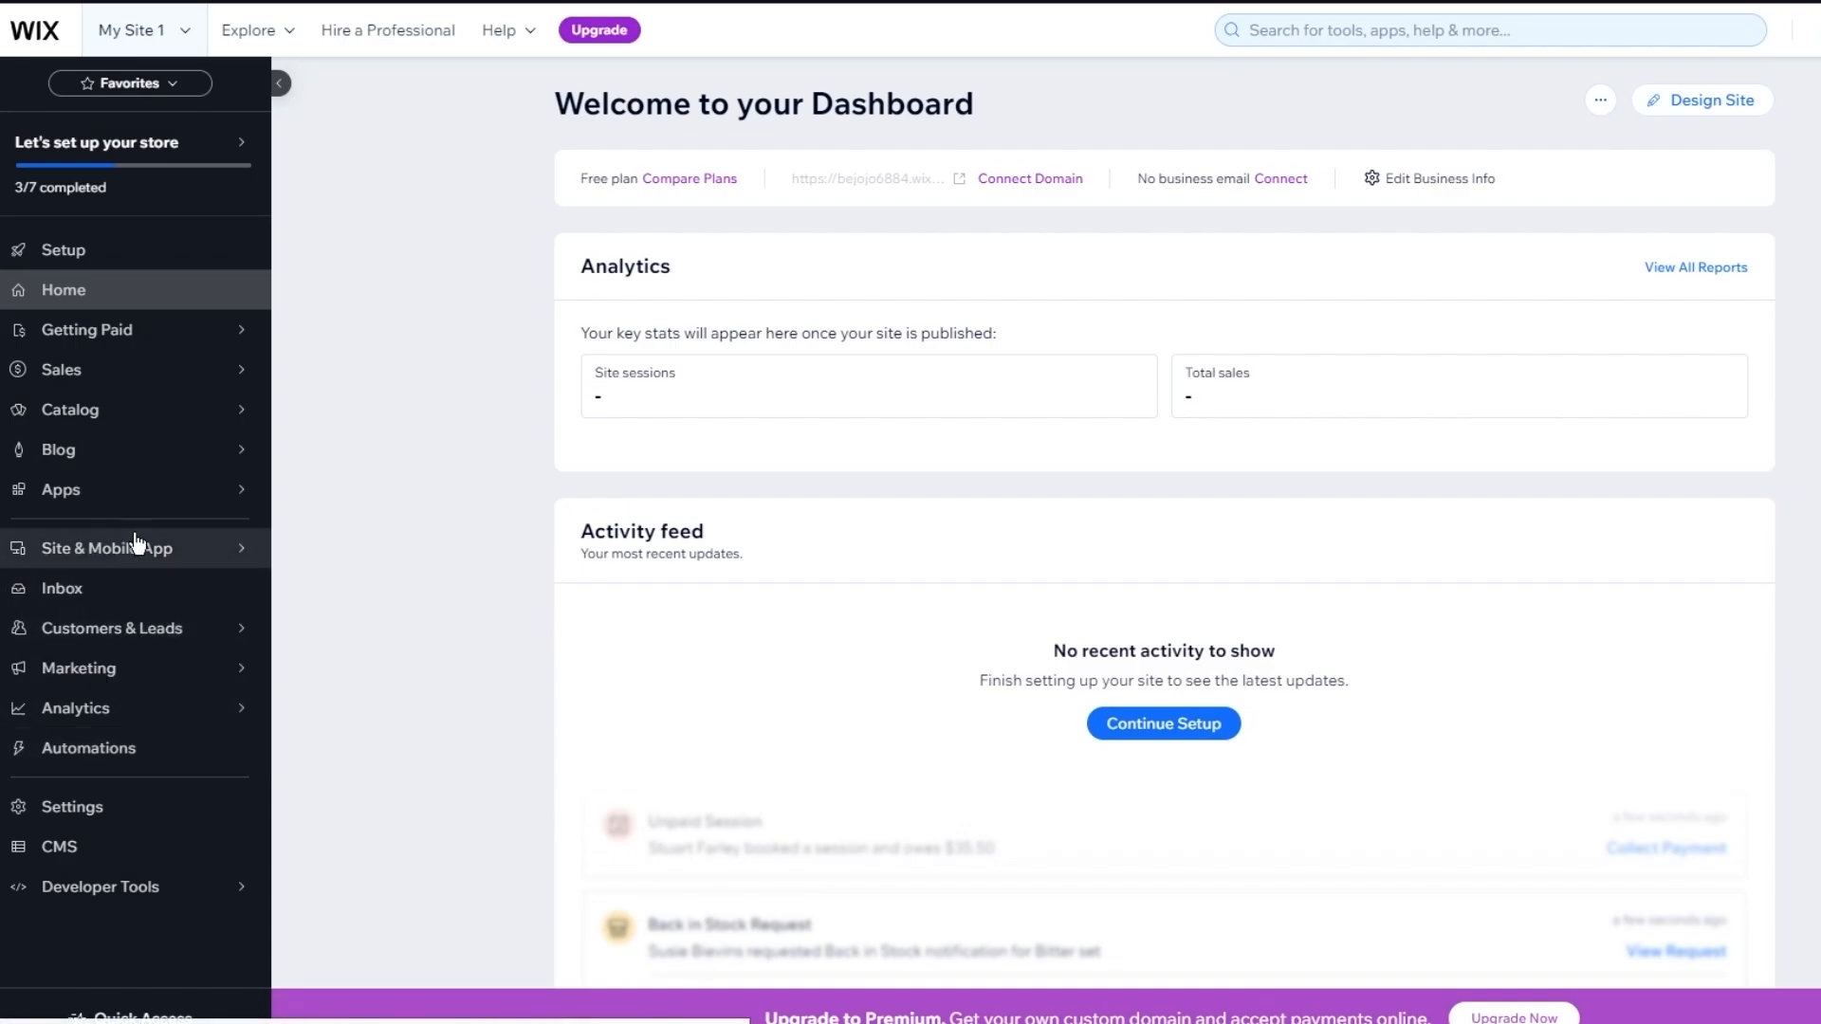
Expand Site & Mobile App and its Website & SEO submenu in the dashboard sidebar
mouse_move(203, 559)
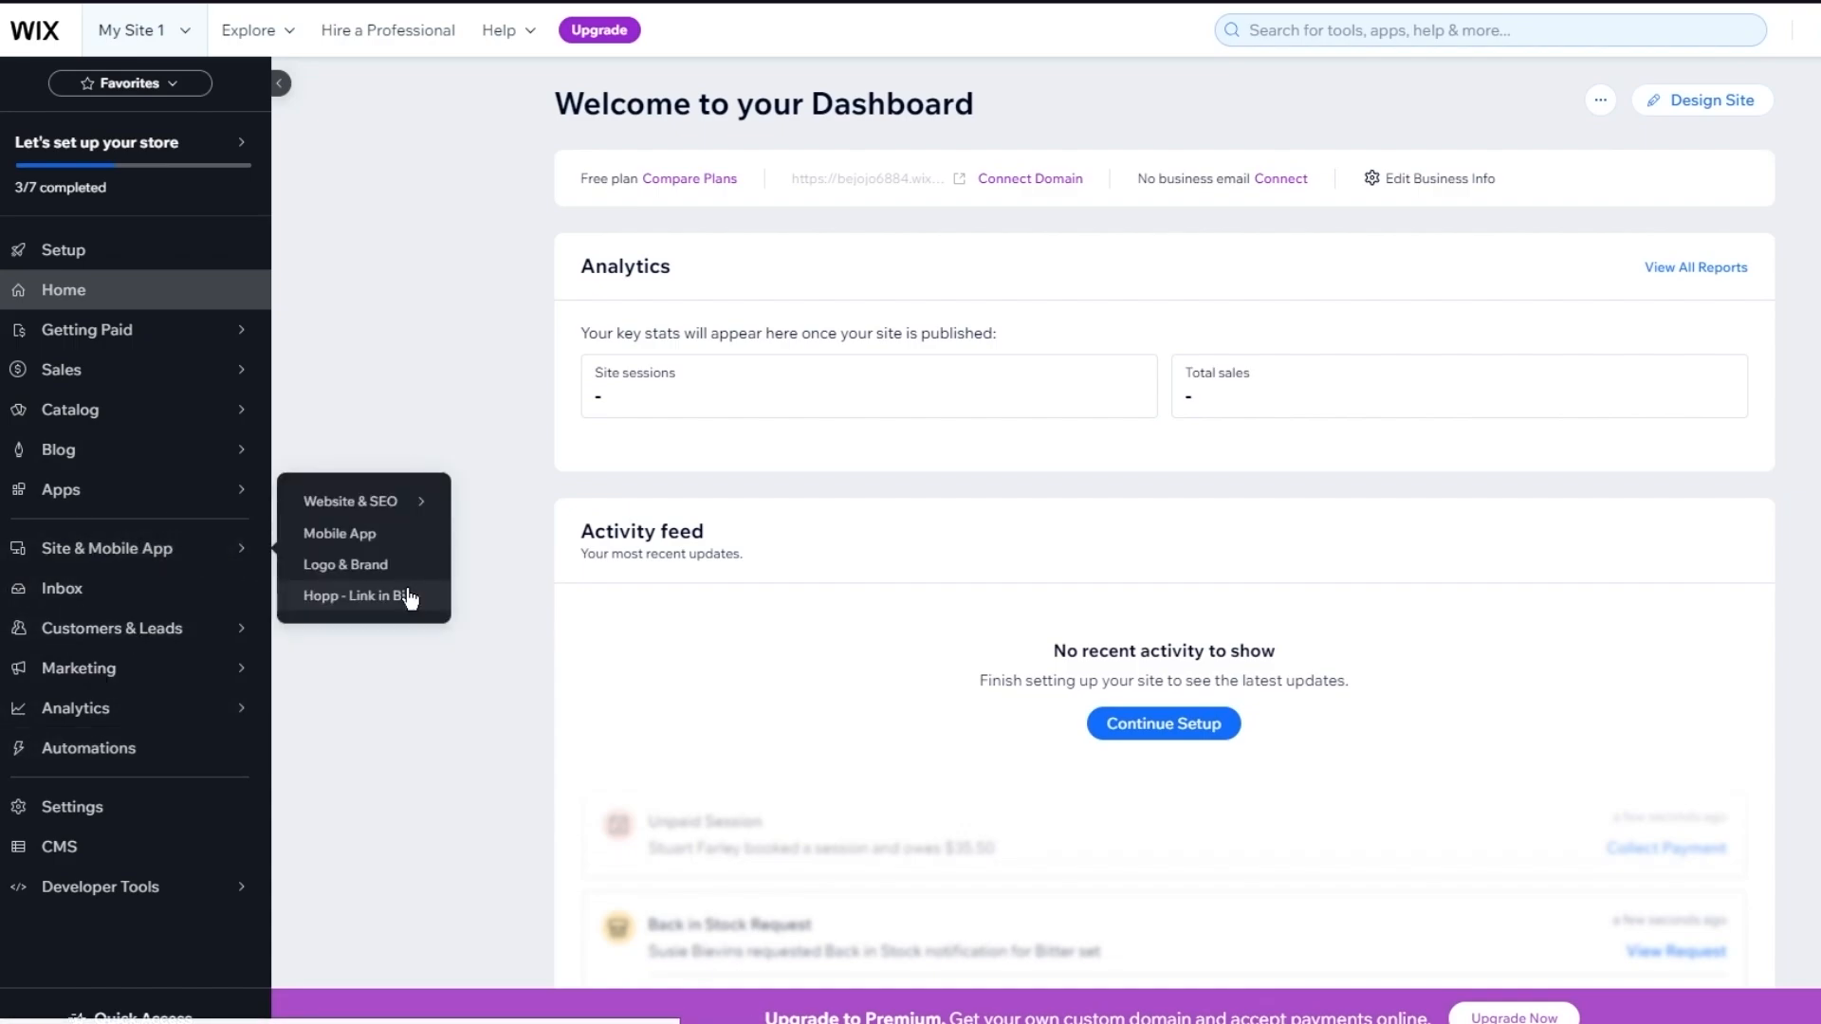
mouse_move(419, 517)
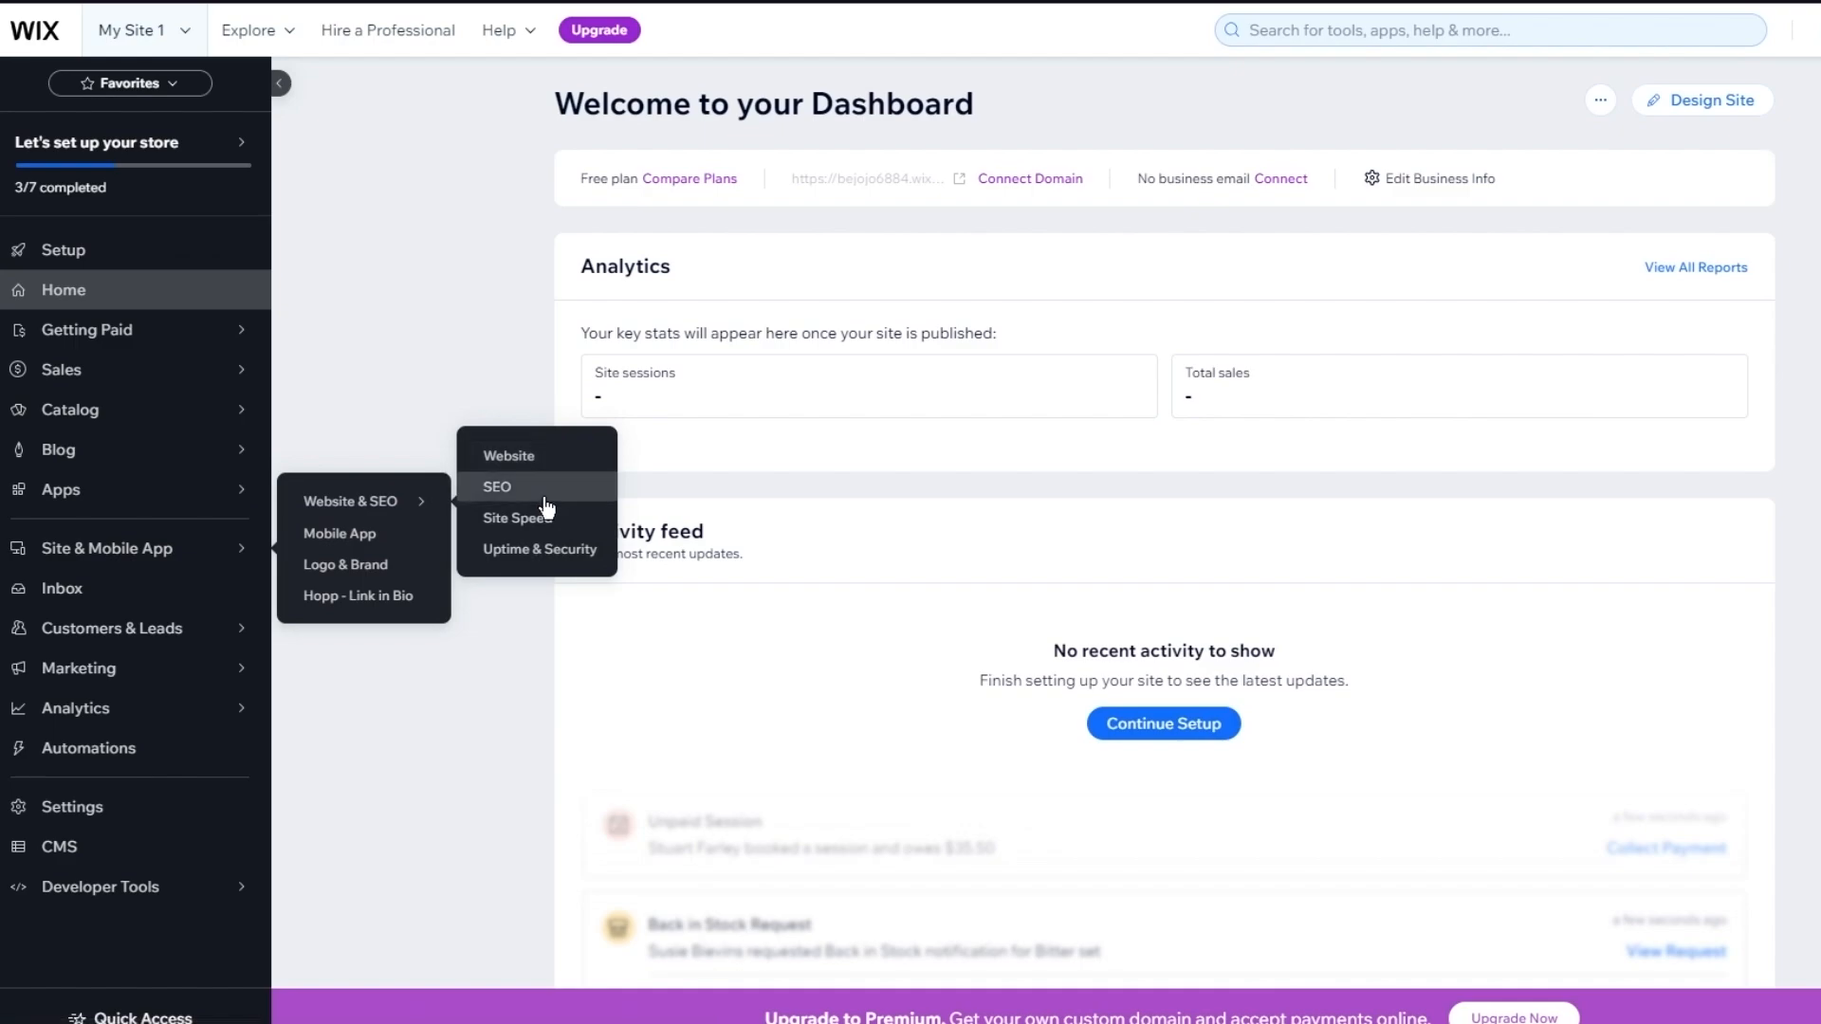
Open the SEO page and review its 6 issues, 2 recommendations and 7 completed tasks
left_click(546, 493)
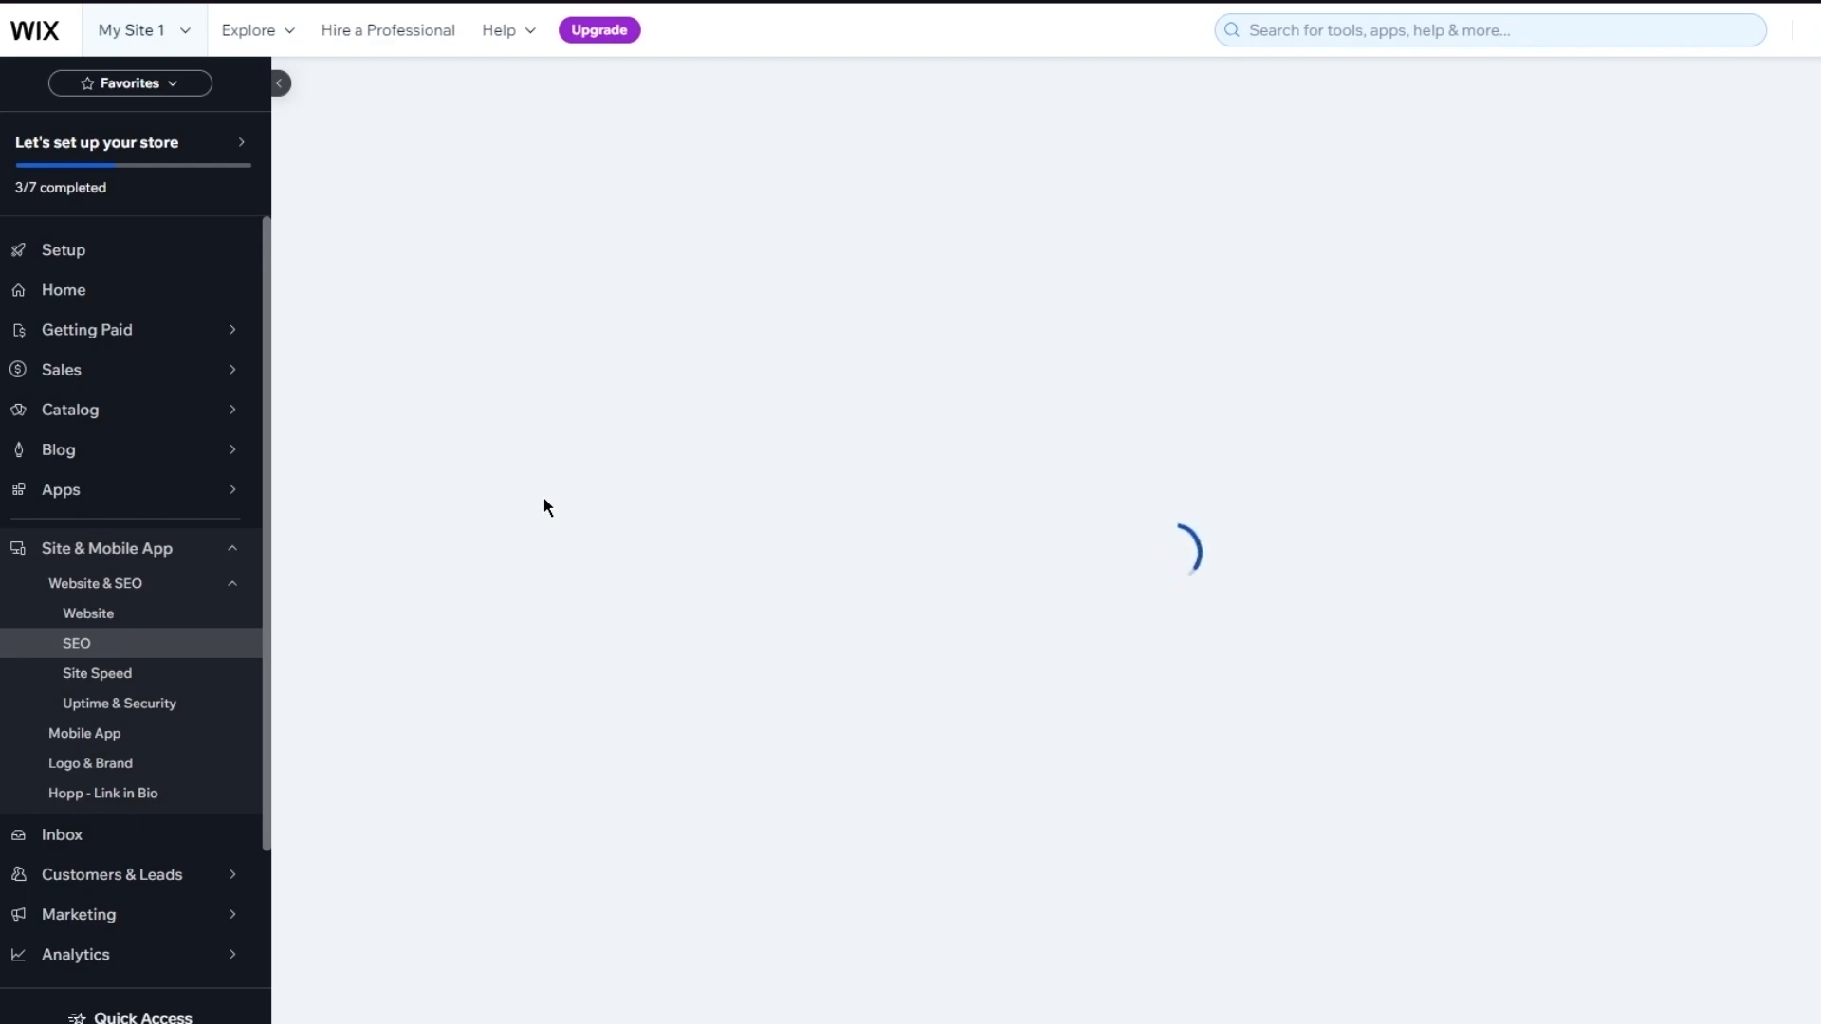
scroll(201, 783, "down", 2)
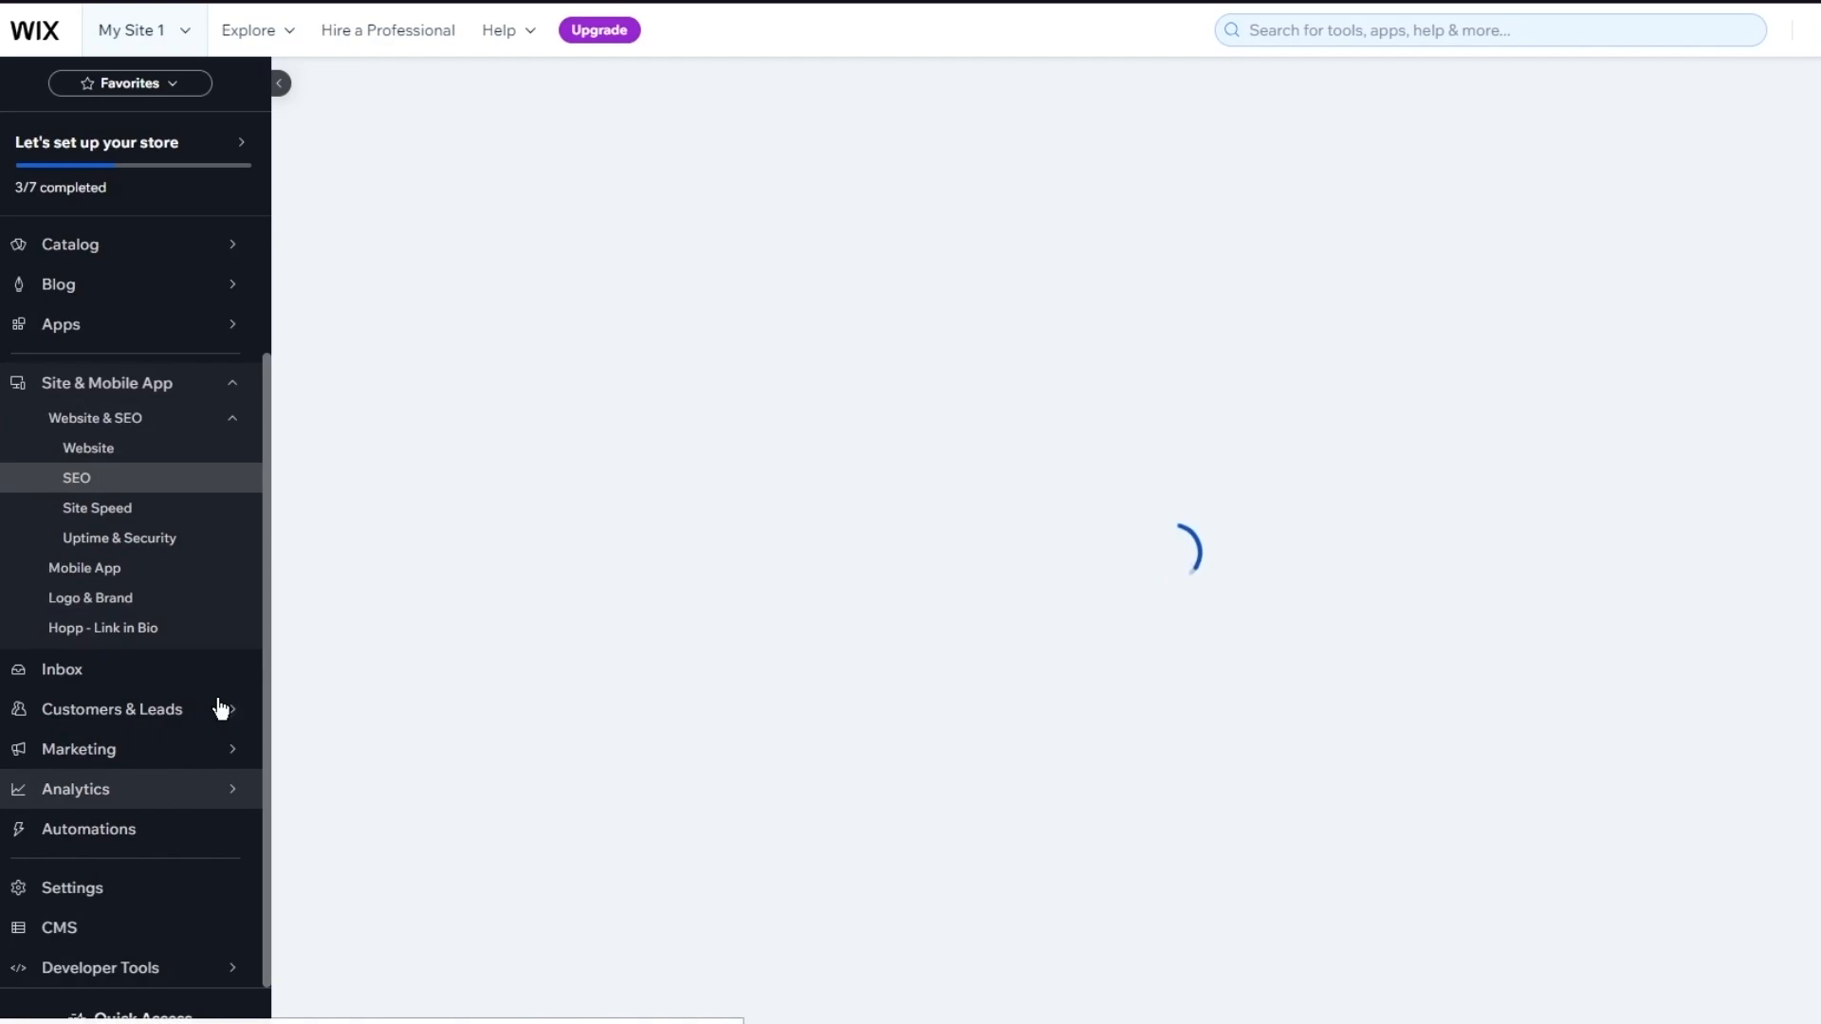
mouse_move(220, 704)
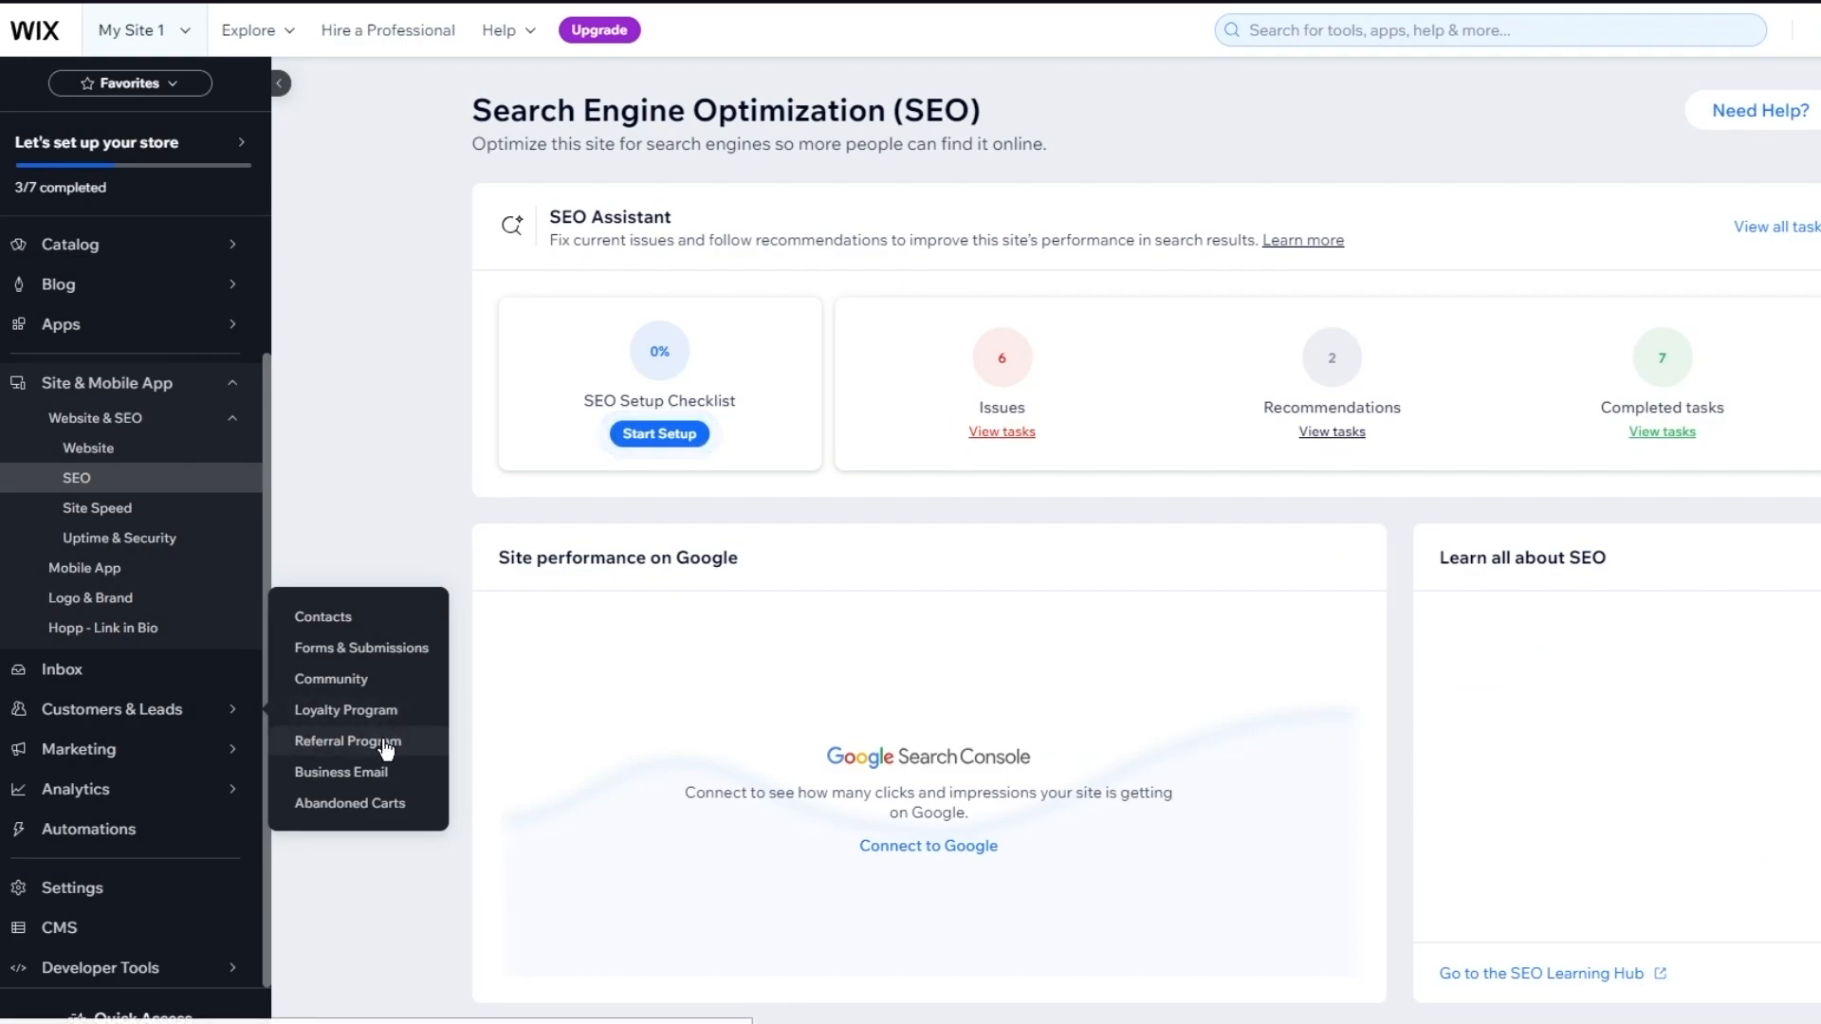
mouse_move(228, 749)
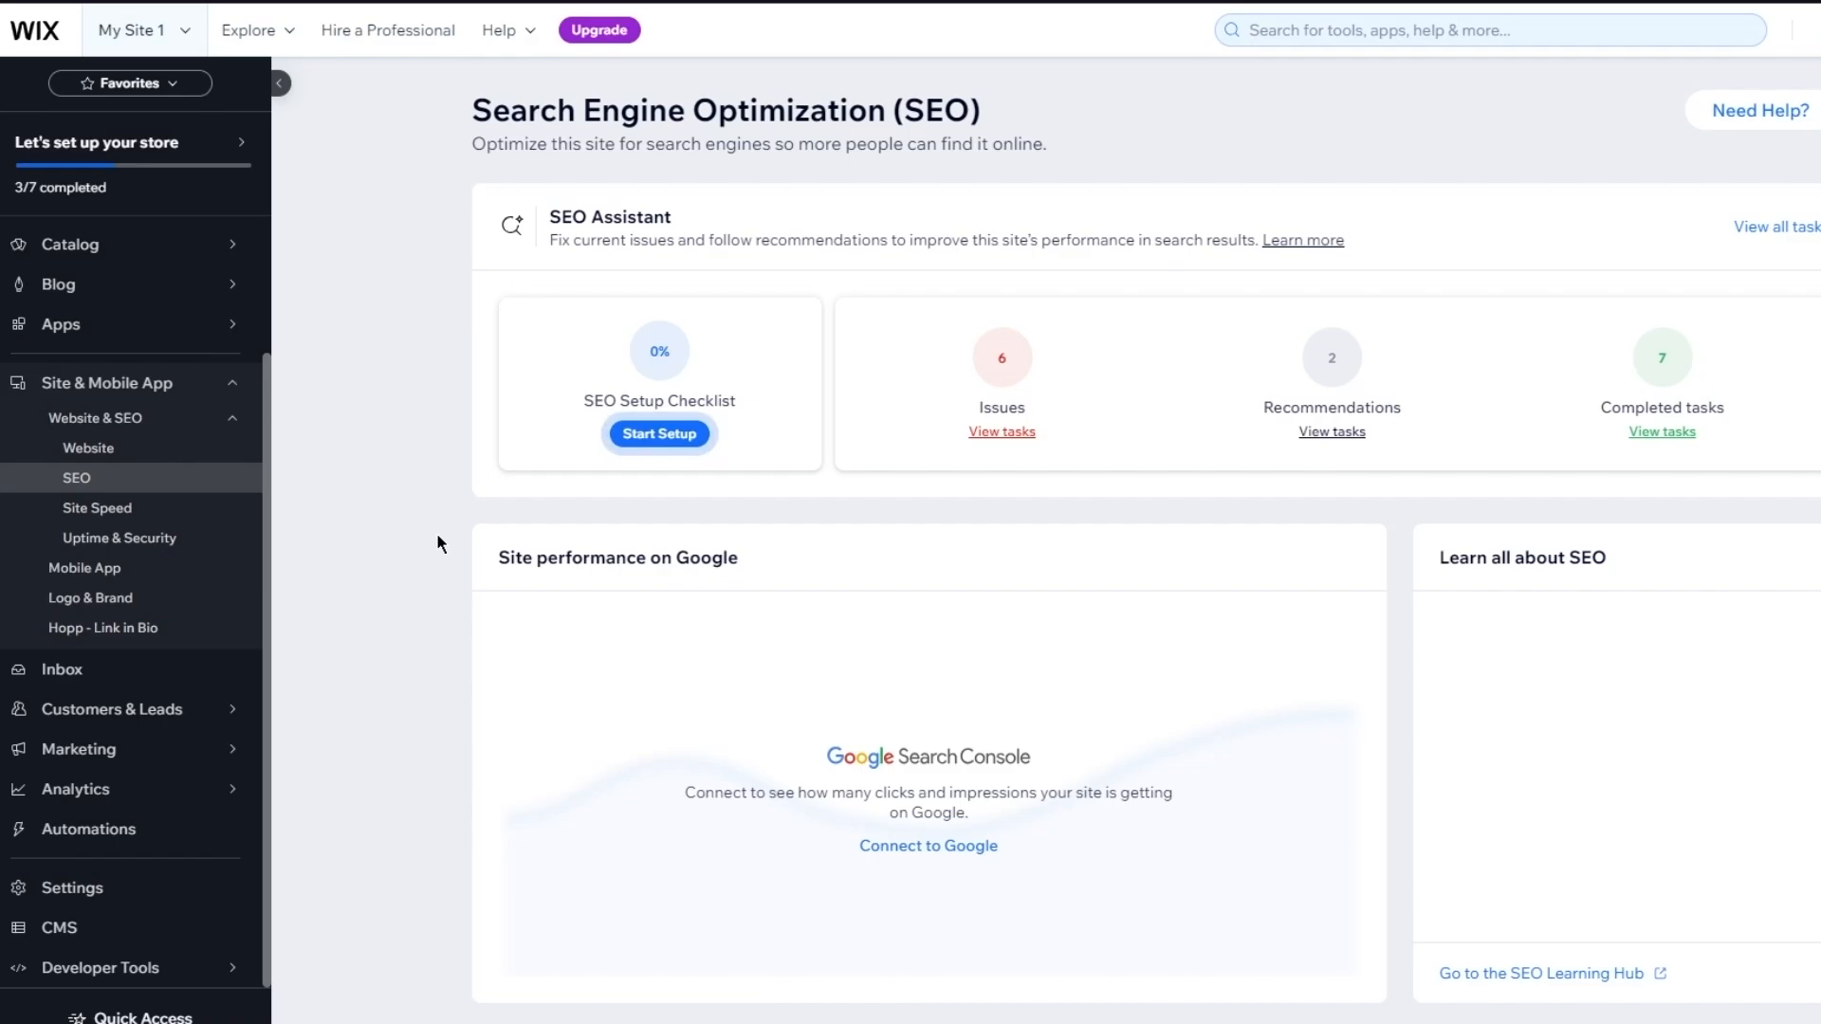
scroll(437, 537, "down", 10)
scroll(437, 537, "up", 10)
left_click(1013, 436)
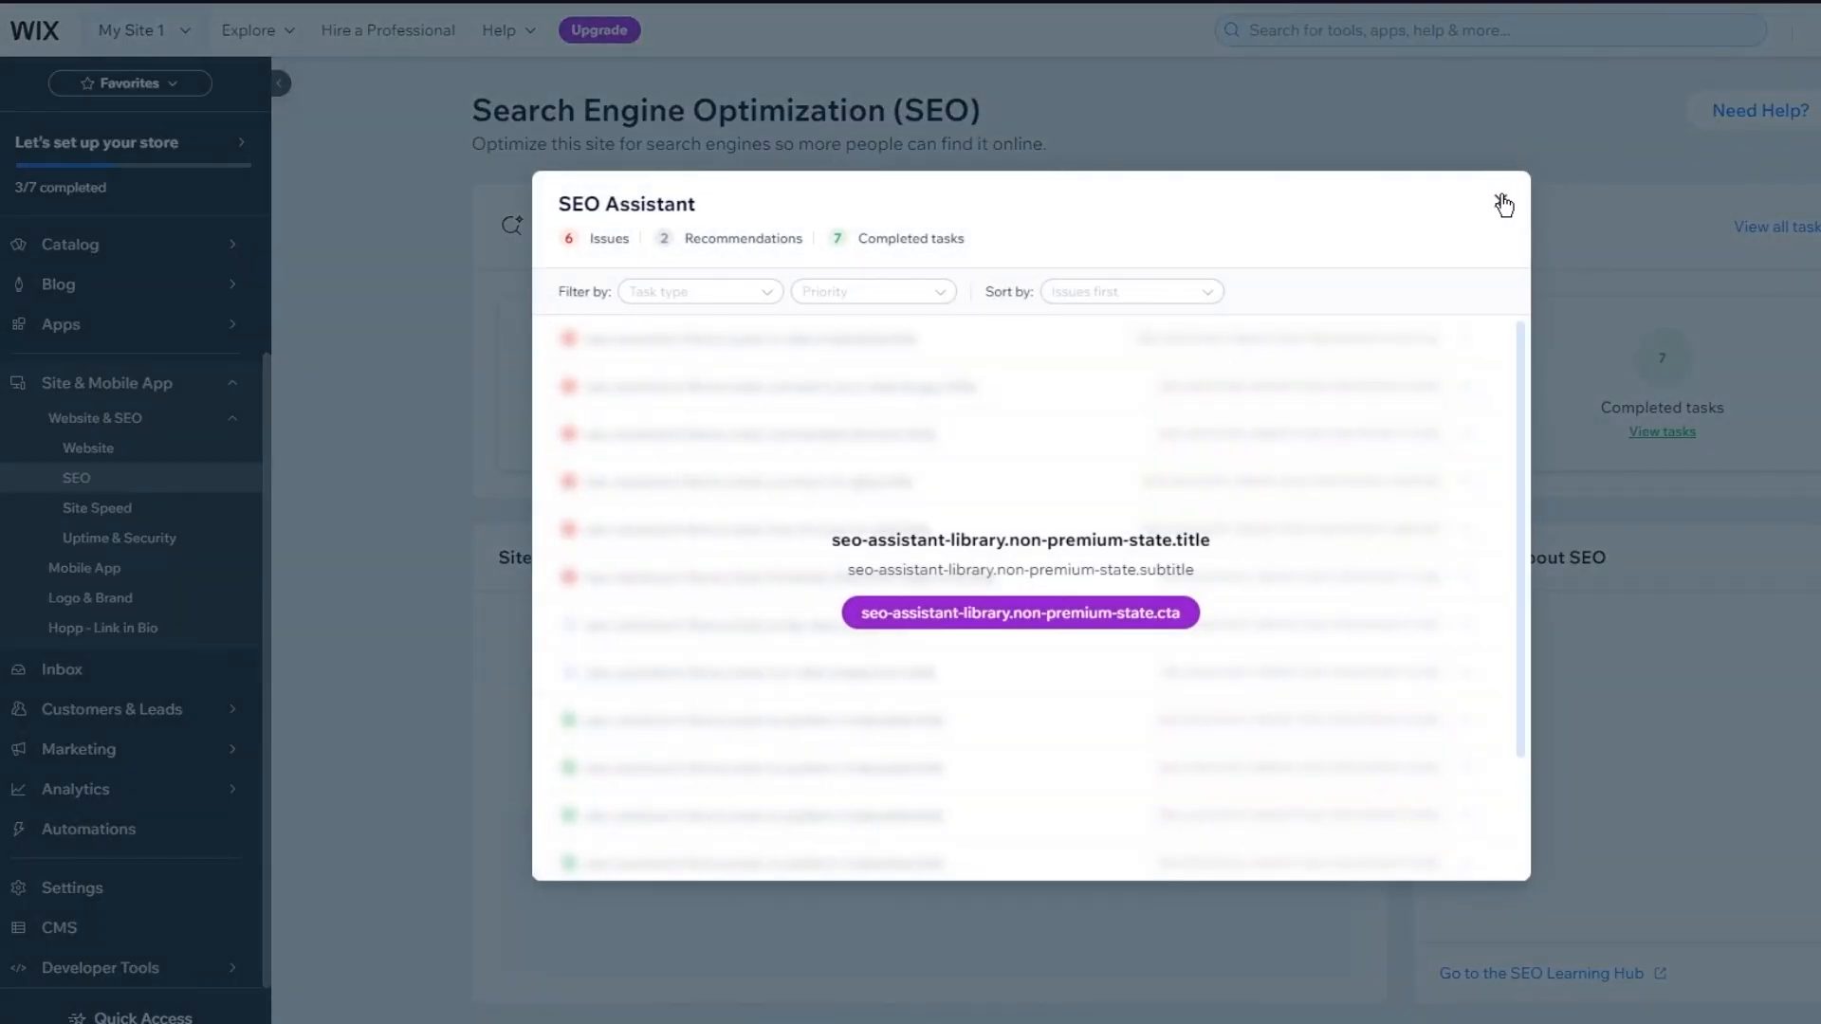
left_click(1502, 204)
scroll(1707, 167, "down", 5)
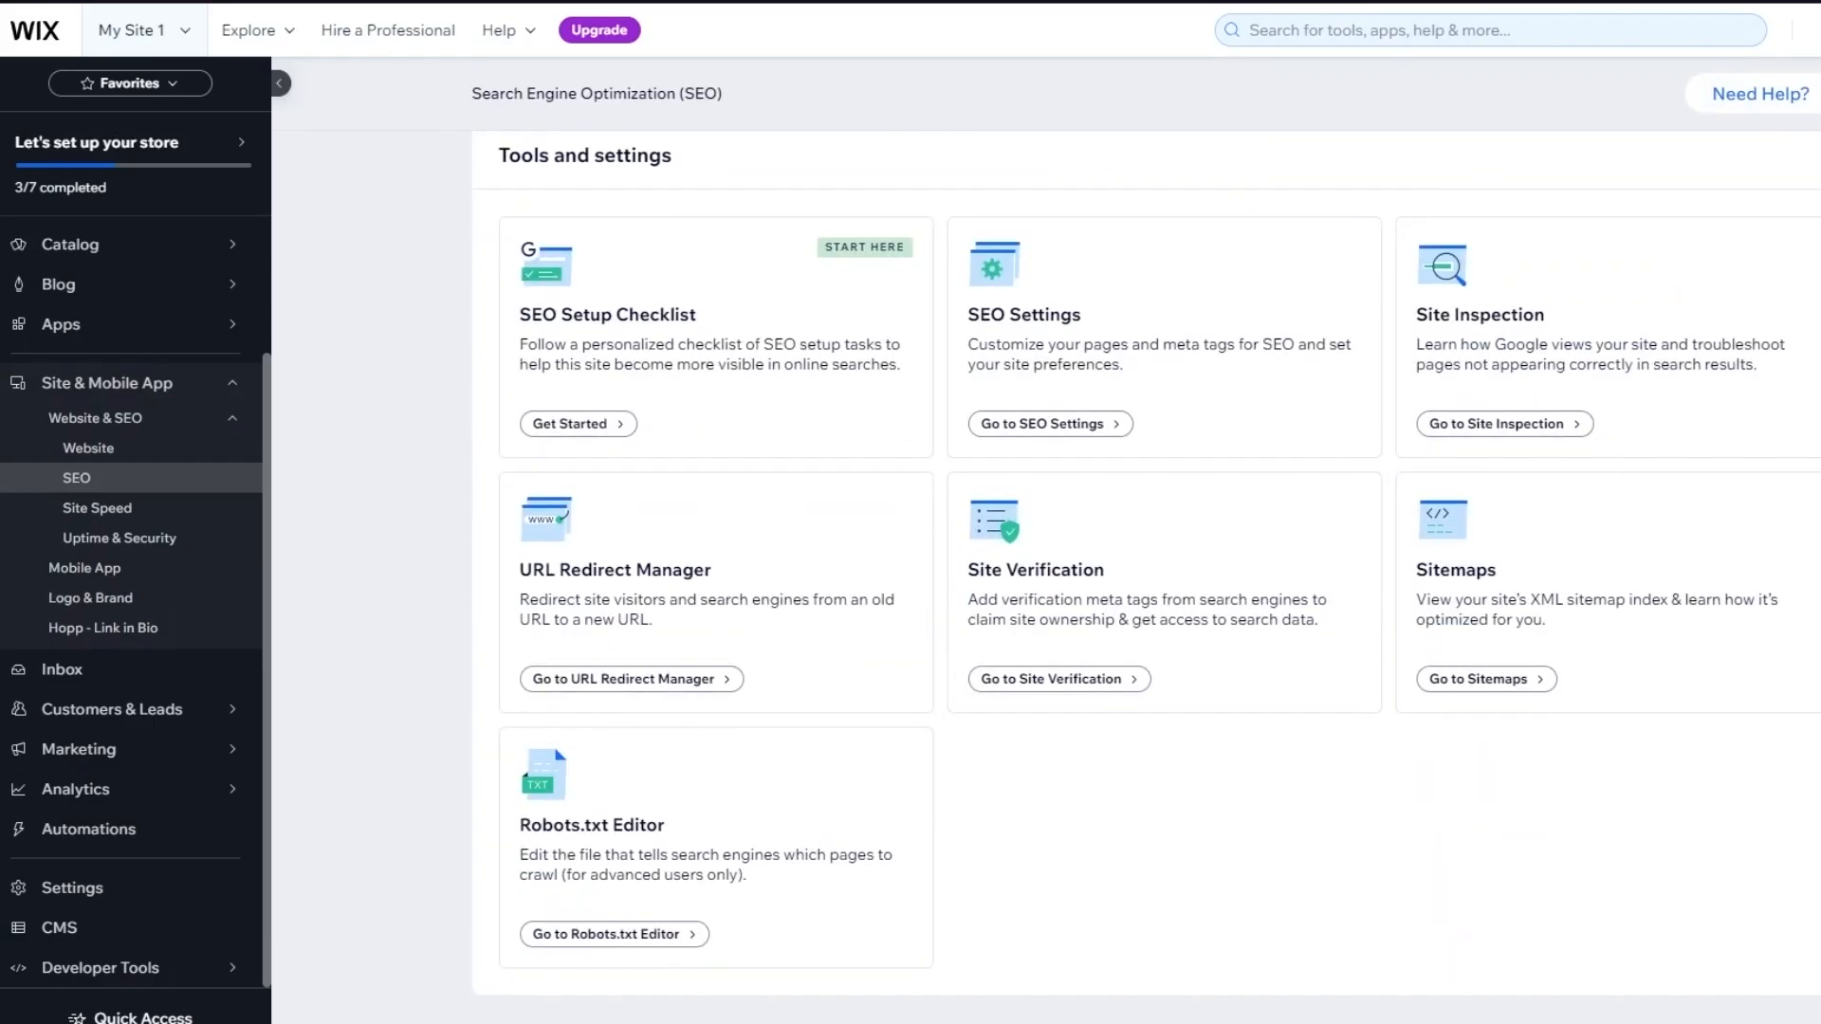
scroll(1146, 577, "up", 9)
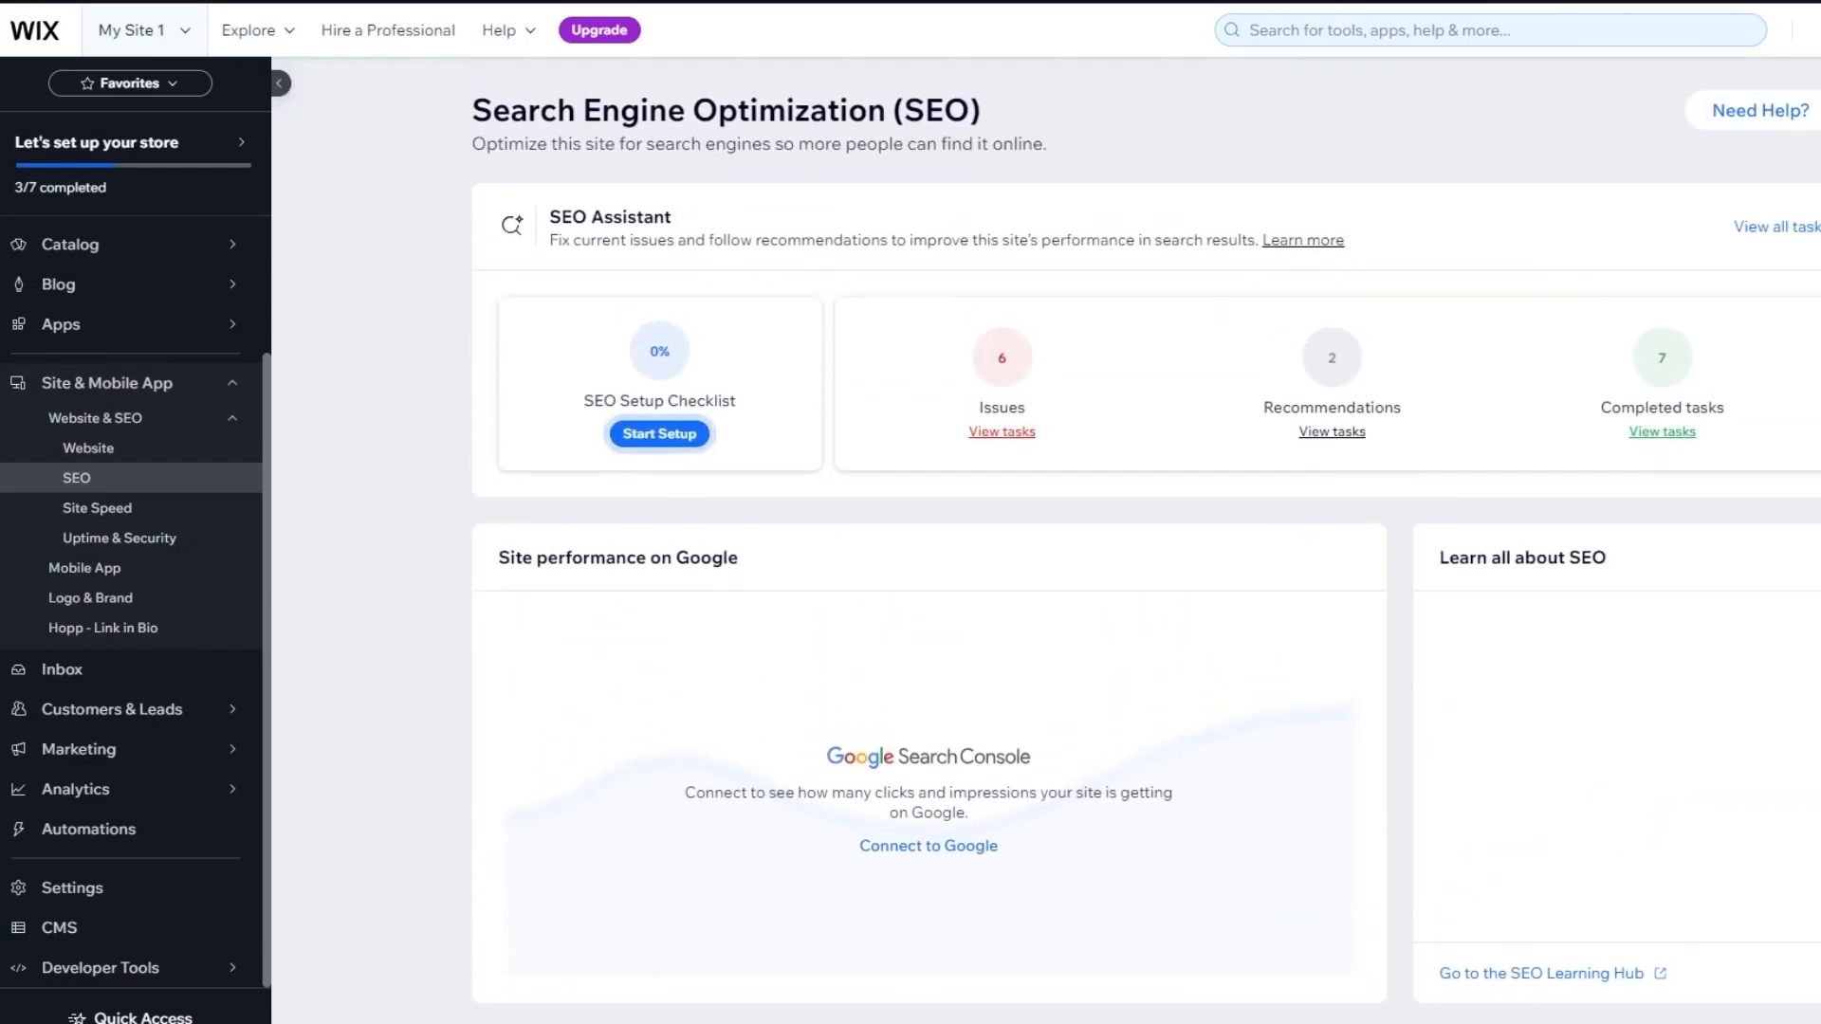
scroll(1147, 577, "down", 9)
scroll(1146, 577, "up", 9)
scroll(1146, 577, "down", 9)
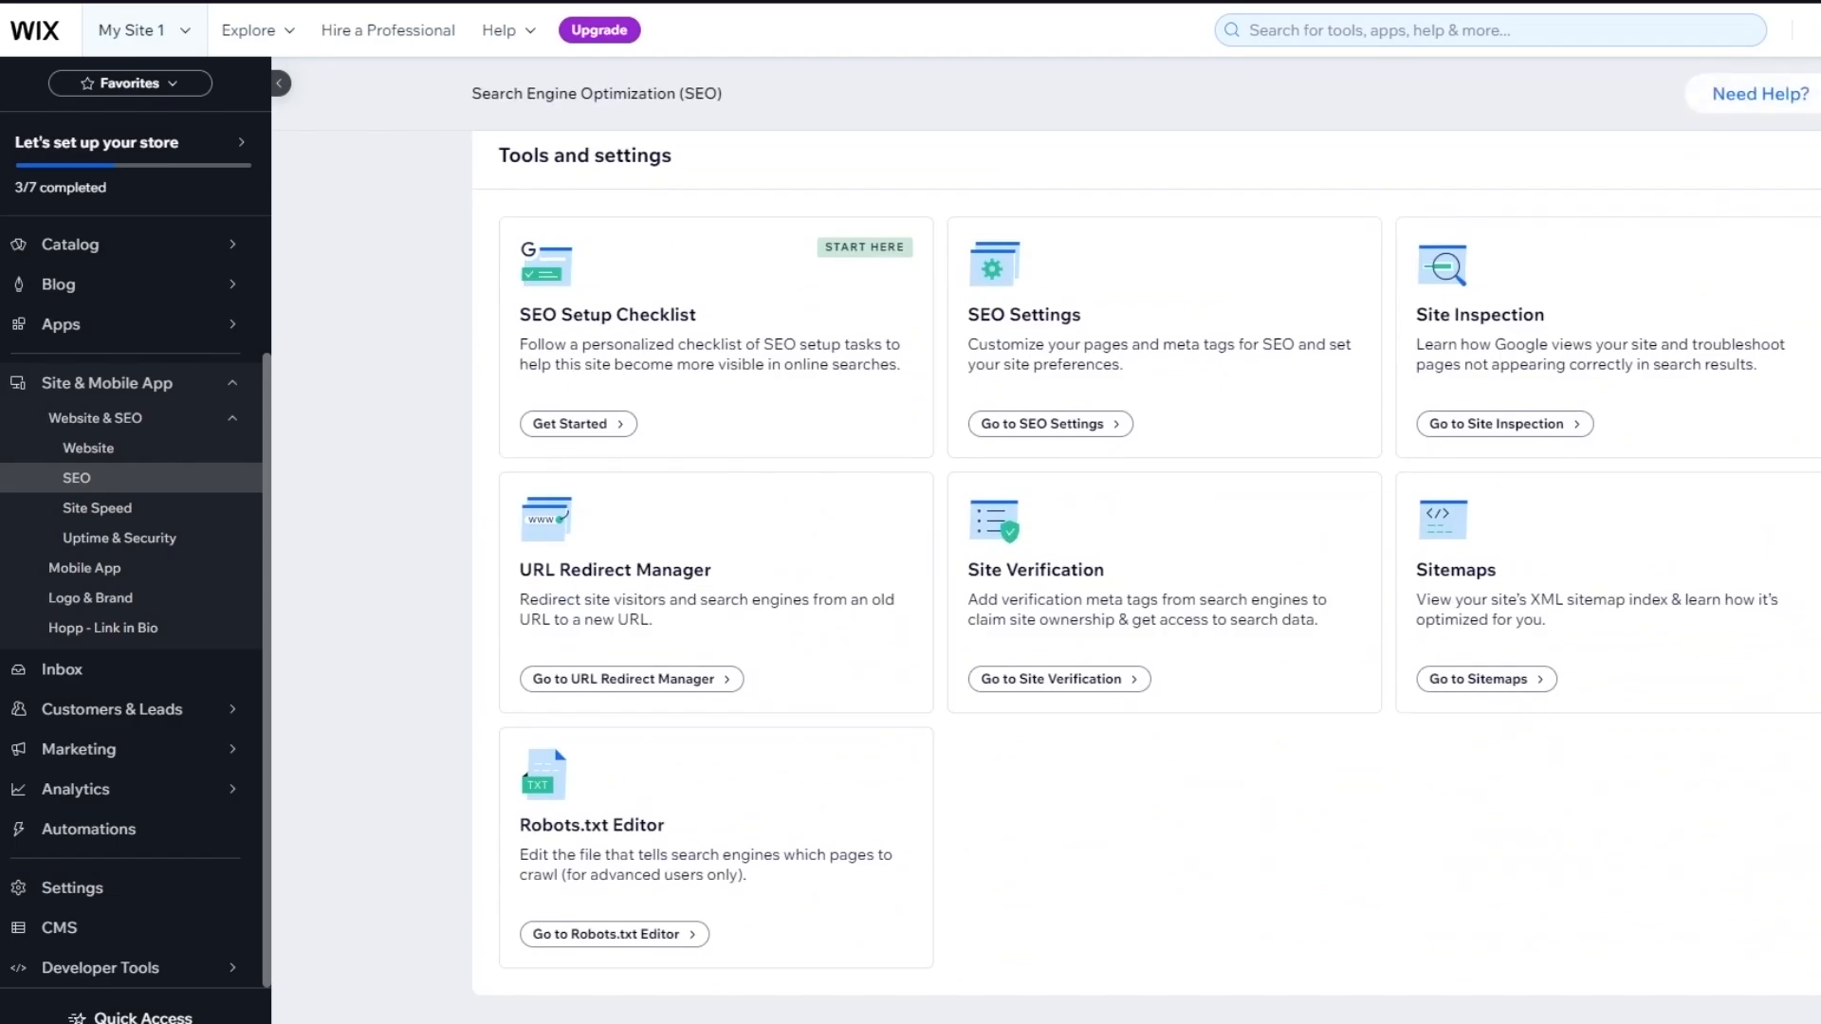
scroll(1360, 926, "up", 9)
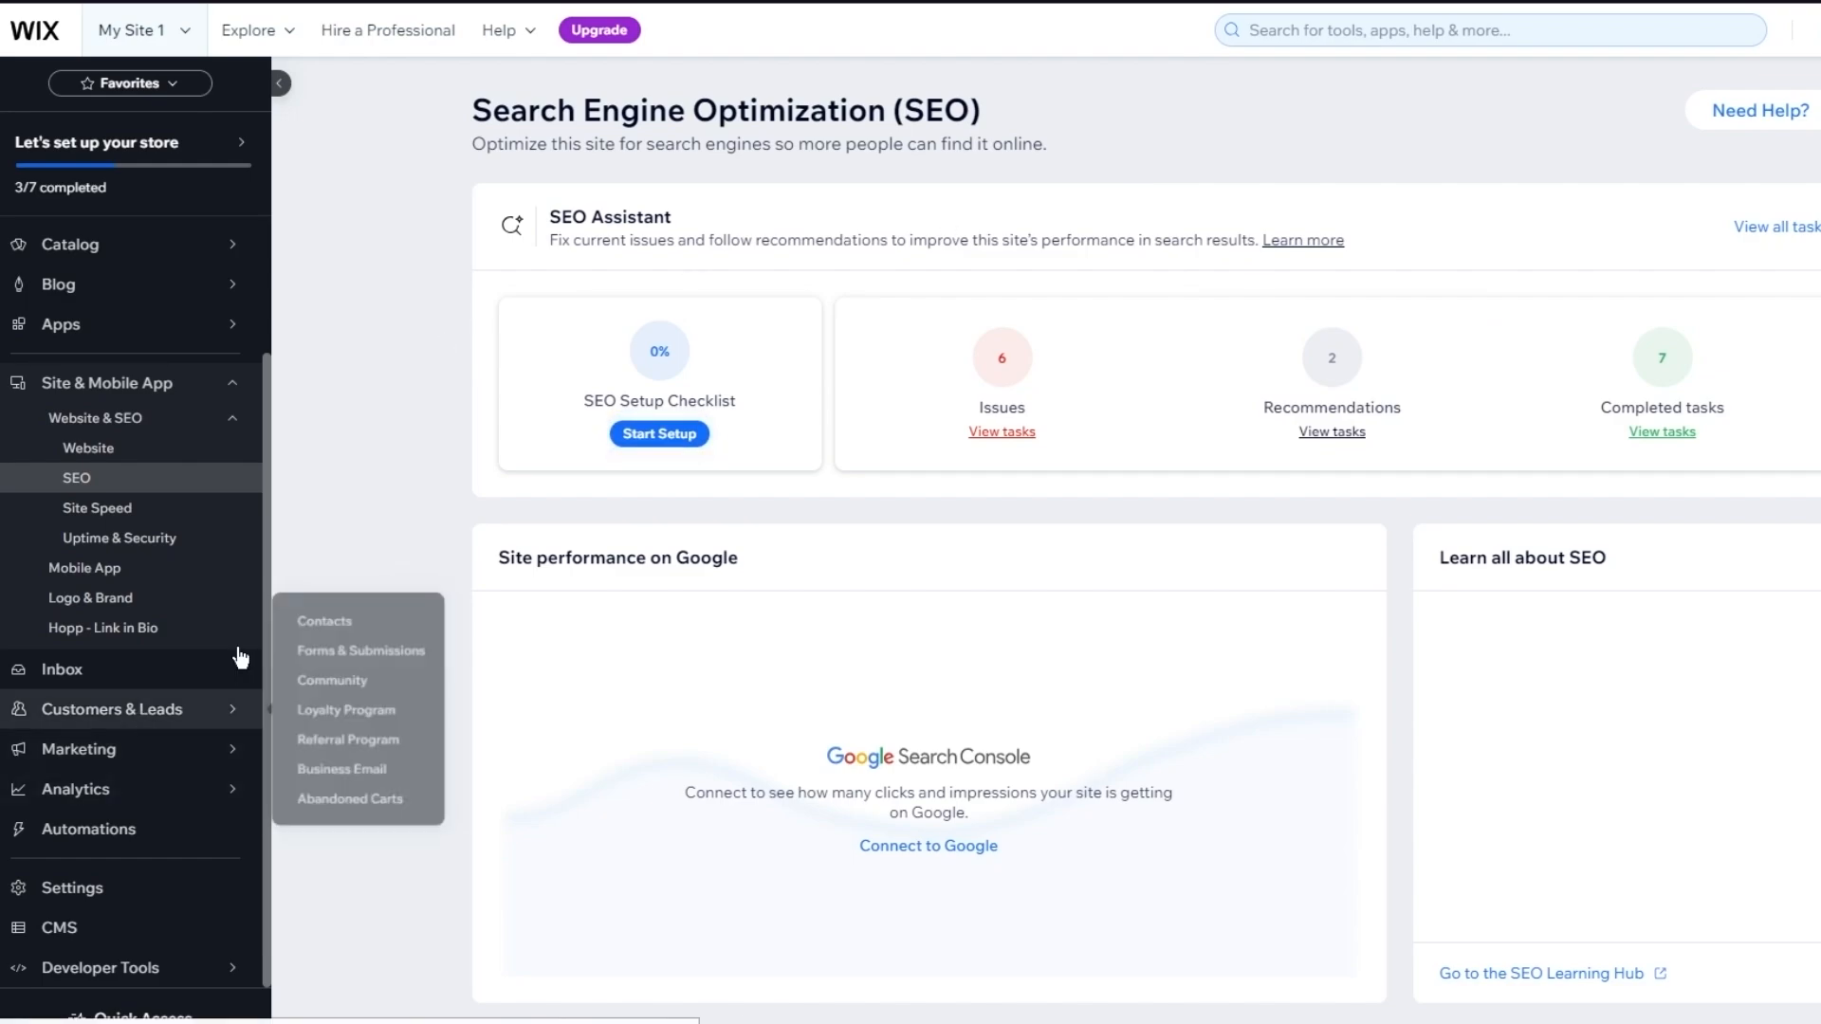
Open the store setup checklist from the dashboard sidebar
left_click(189, 147)
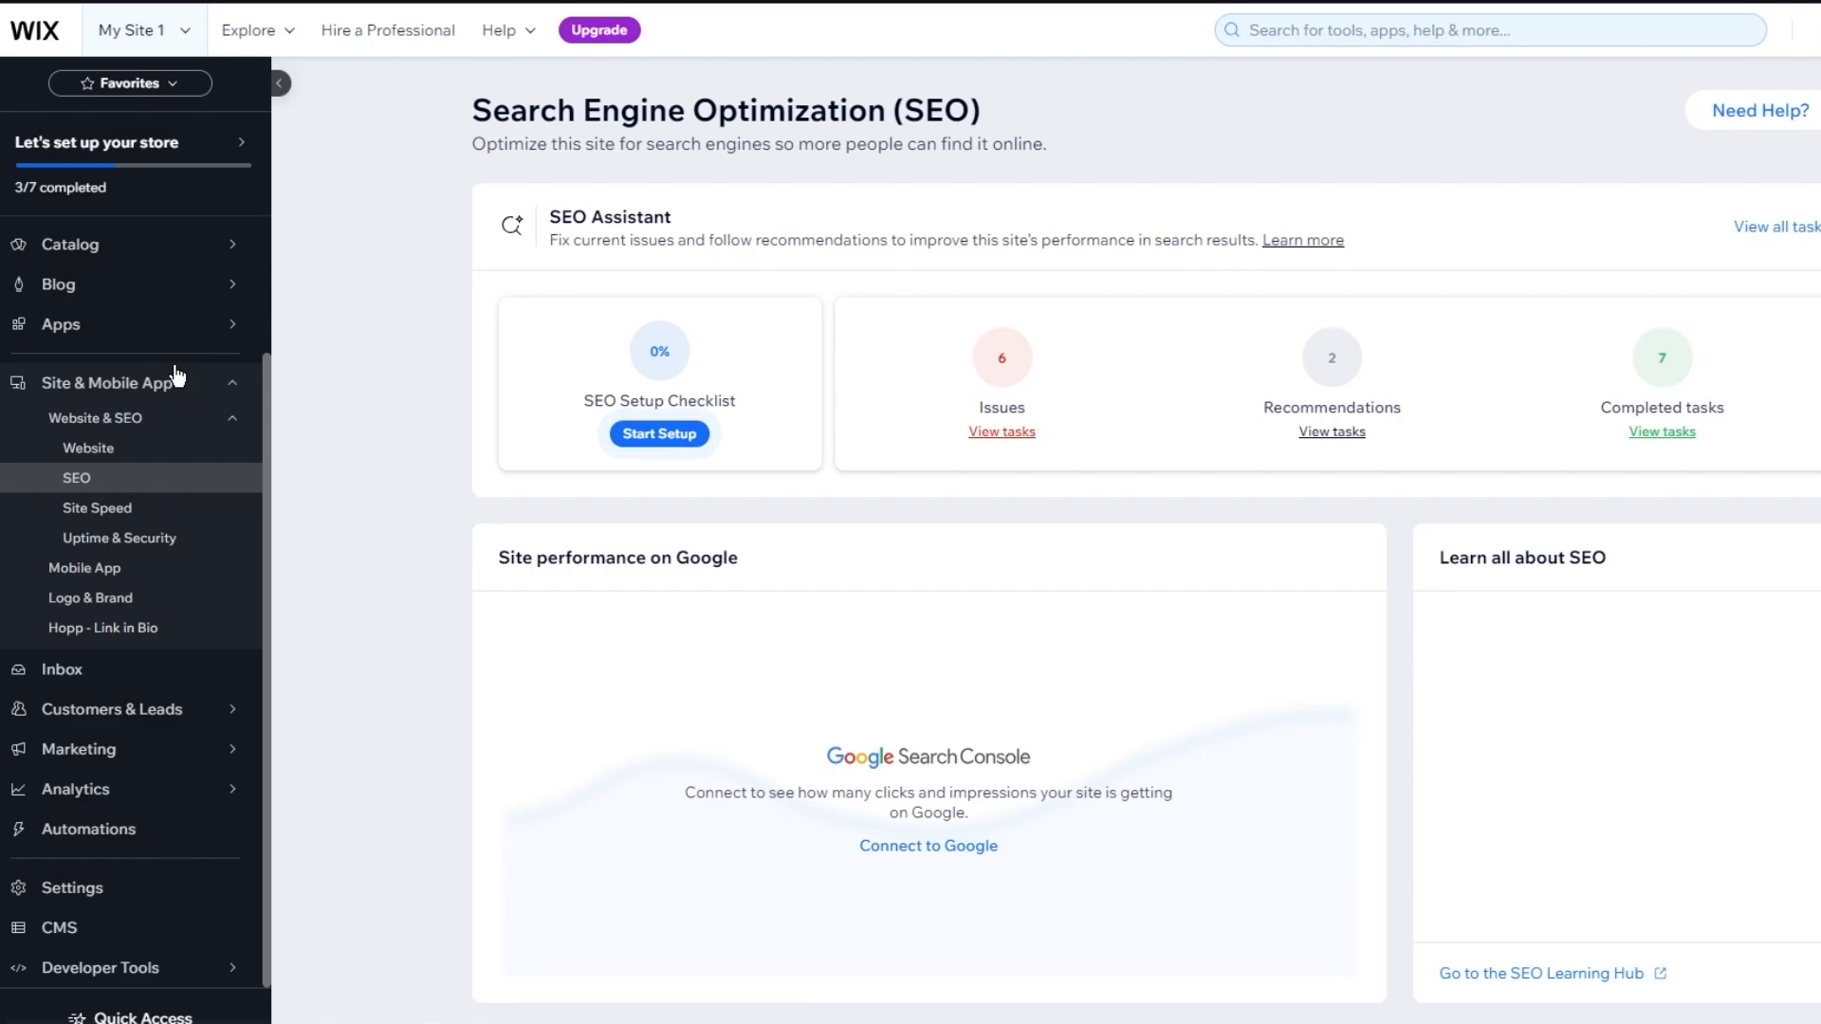
mouse_move(204, 329)
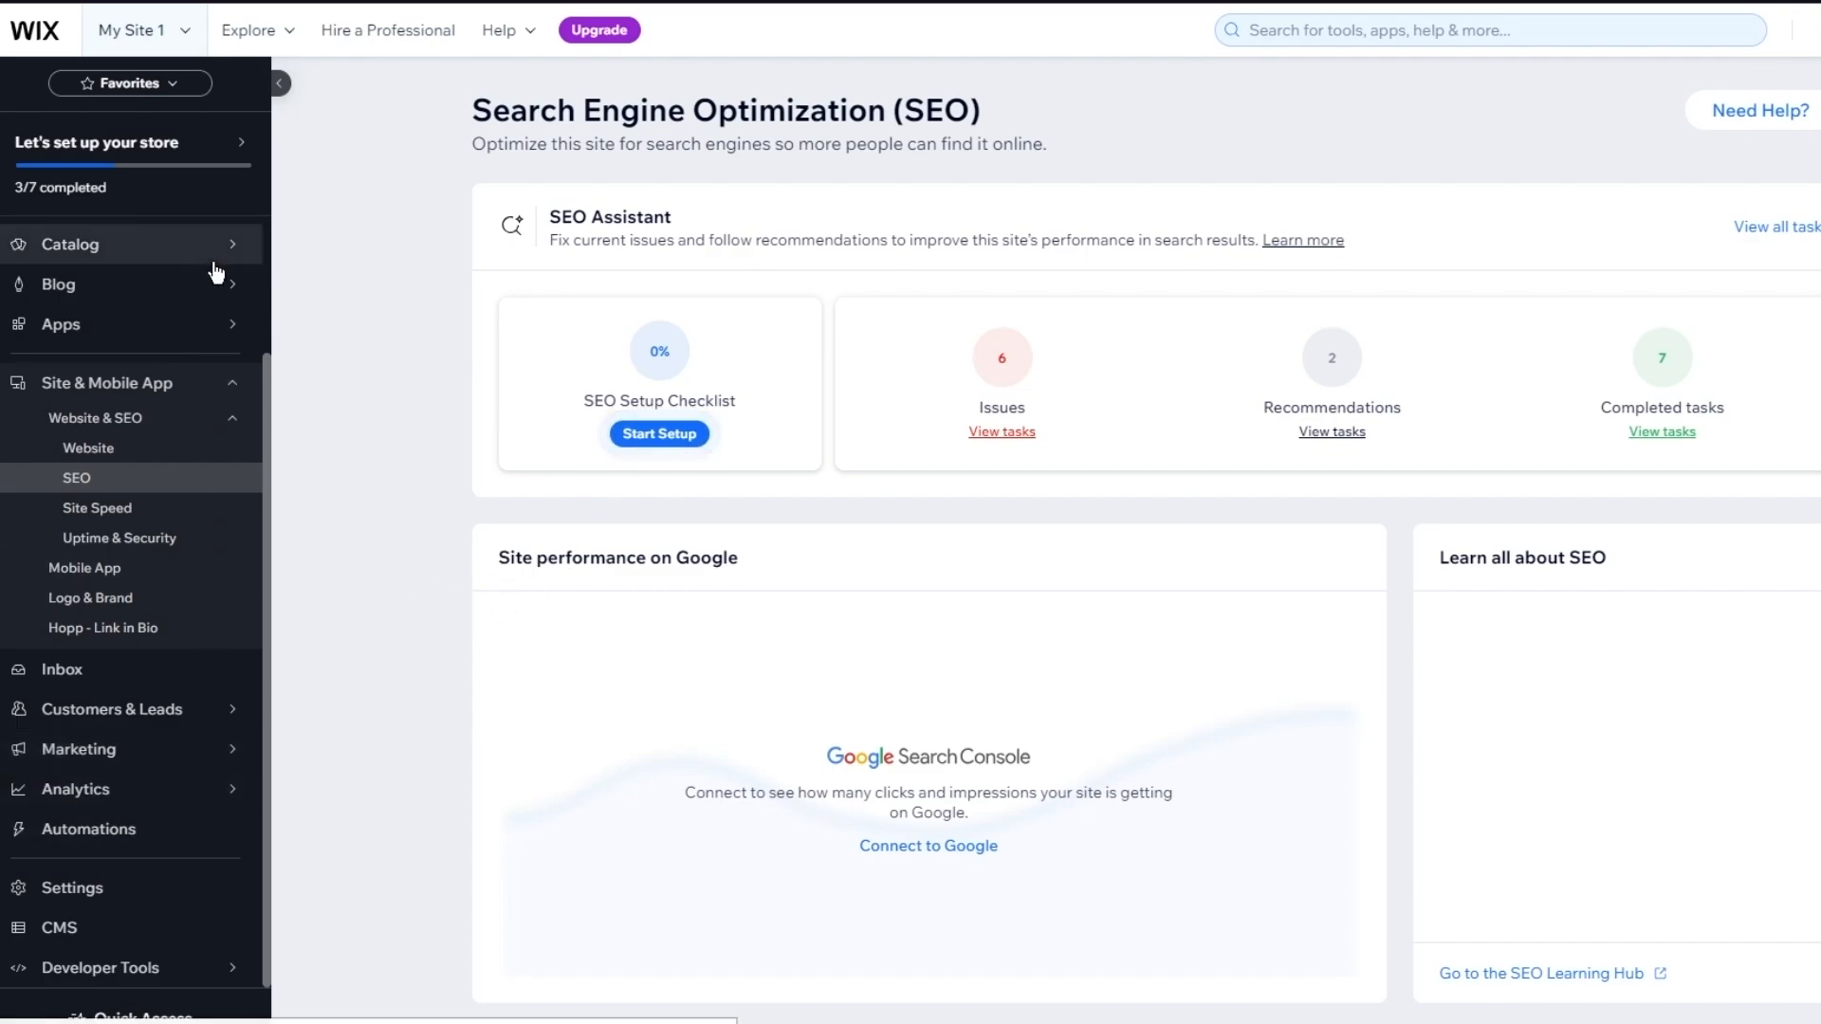
mouse_move(218, 284)
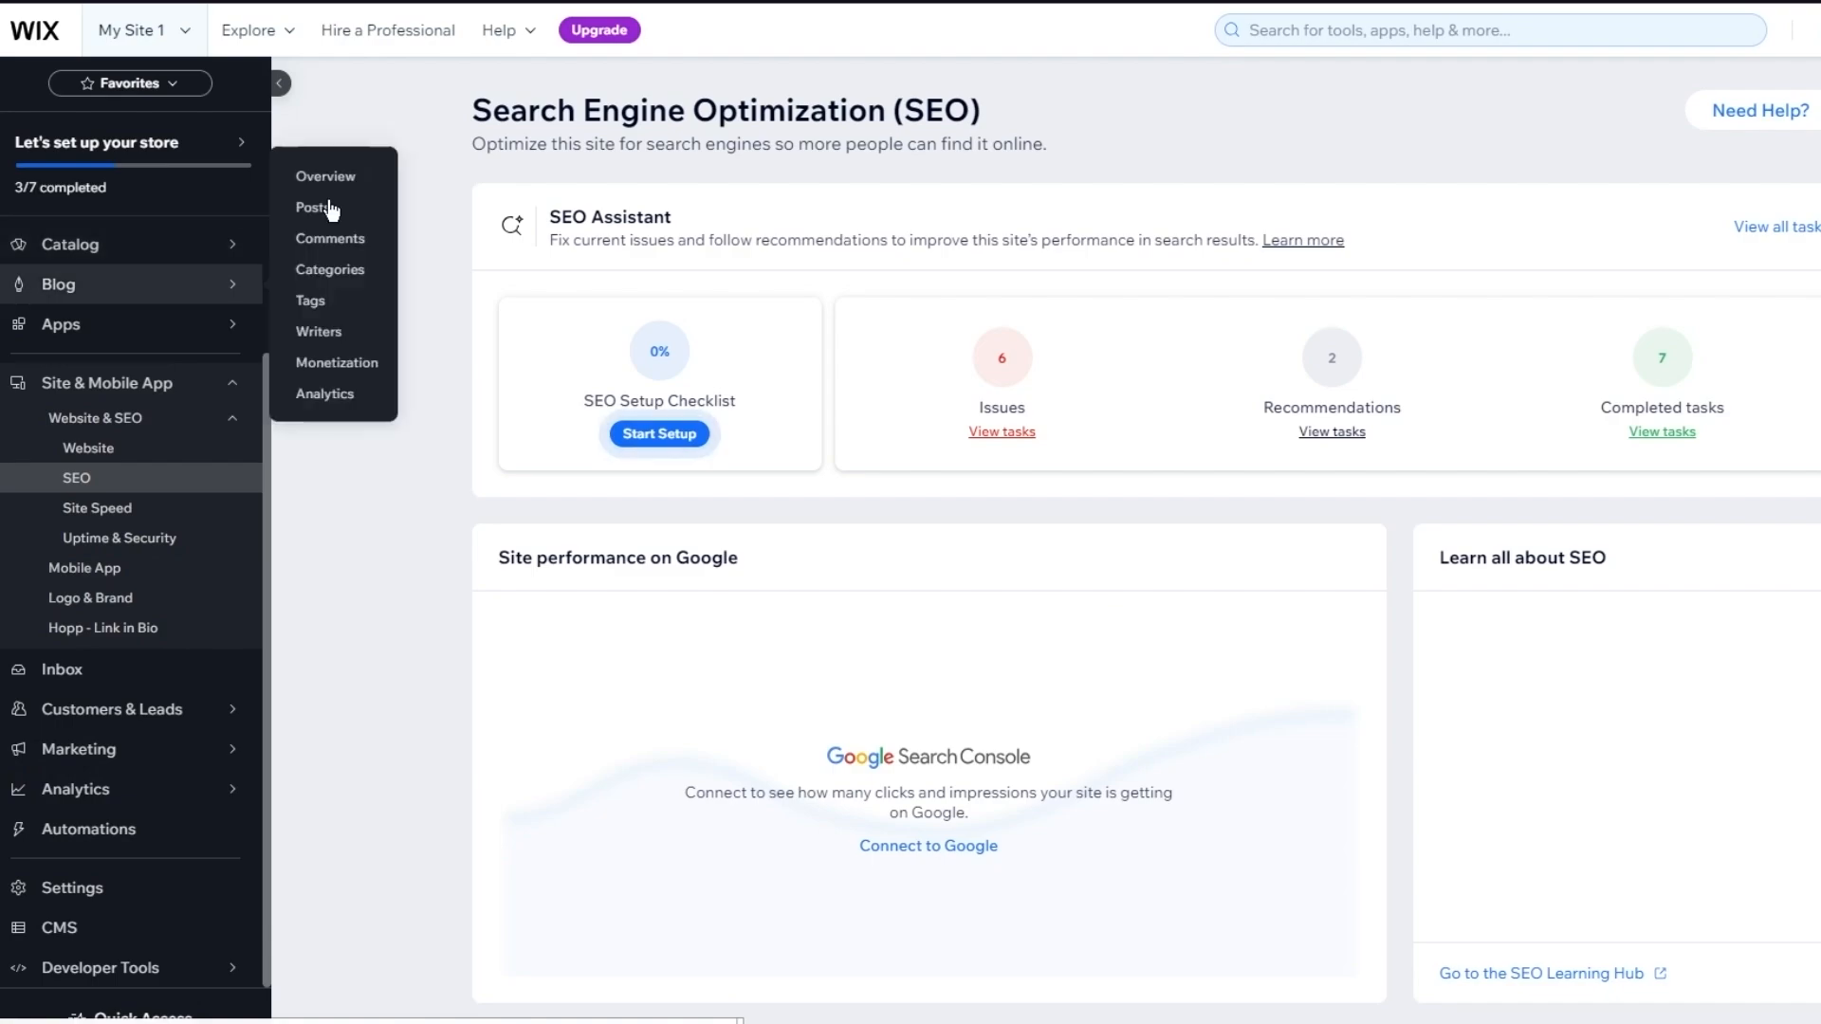